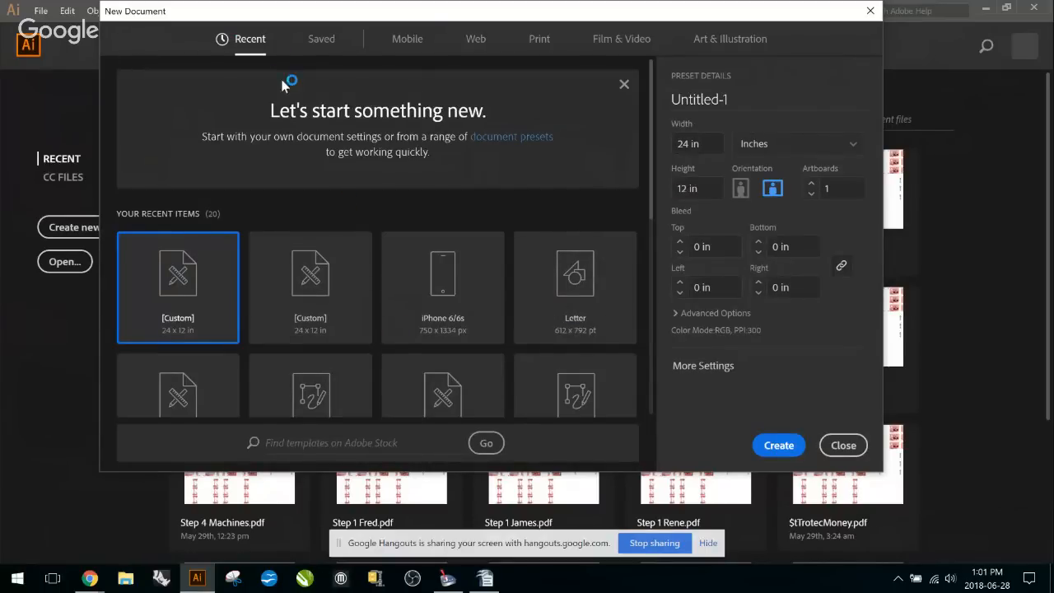
Show the blank document presets for Art & Illustration
{"action": "left_click", "coordinate": [528, 138]}
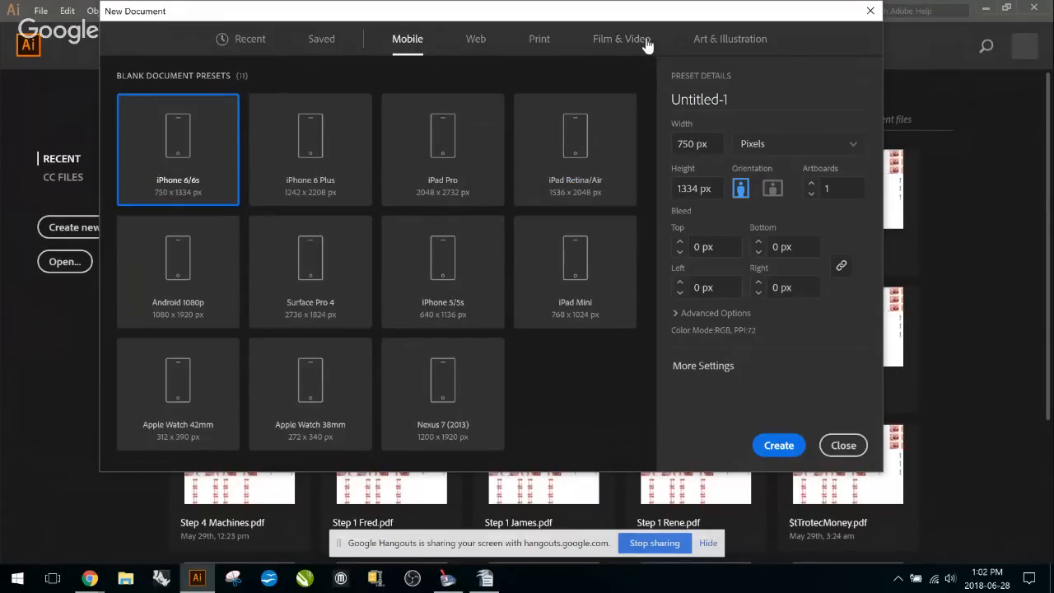
{"action": "left_click", "coordinate": [528, 41]}
{"action": "left_click", "coordinate": [708, 46]}
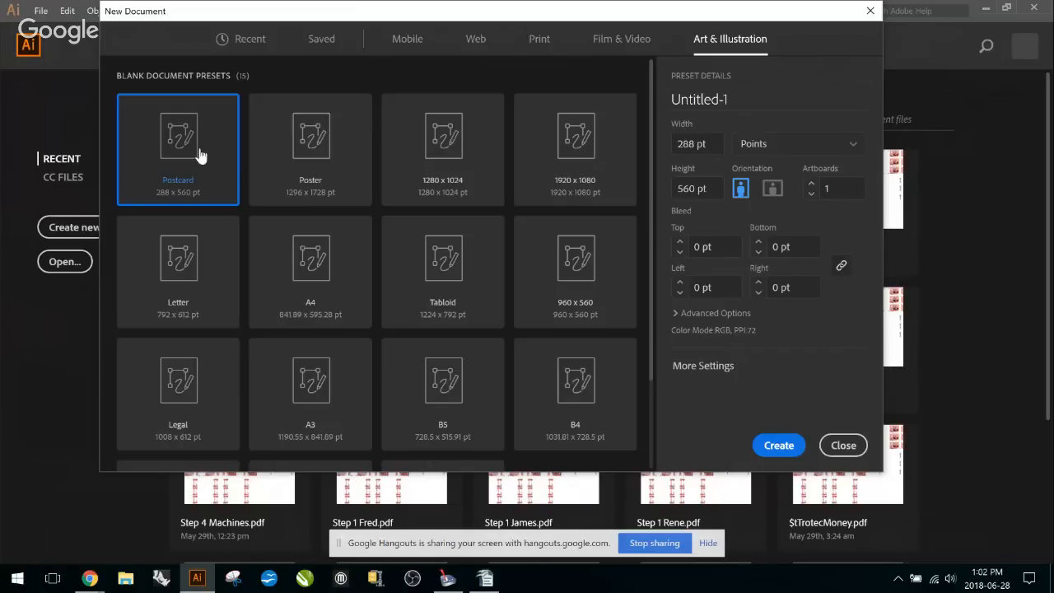
Switch the new document's units to inches and set its size to 24 in wide by 12 in high
{"action": "left_click", "coordinate": [823, 146]}
{"action": "left_click", "coordinate": [774, 222]}
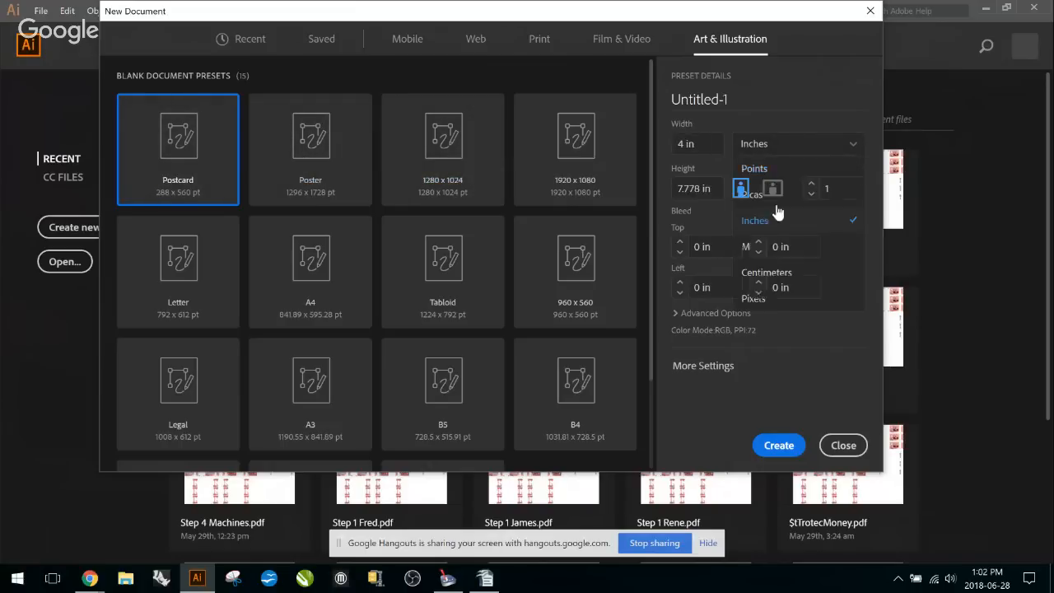
{"action": "left_click_drag", "start_coordinate": [706, 142], "coordinate": [627, 149]}
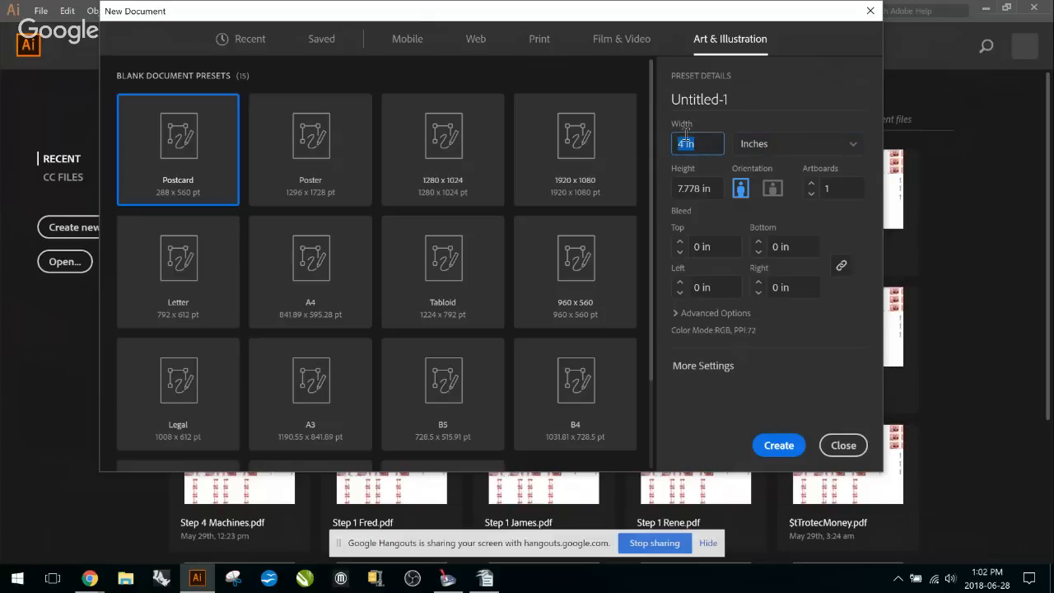
{"action": "type", "text": "2"}
{"action": "key", "text": "Tab"}
{"action": "type", "text": "12"}
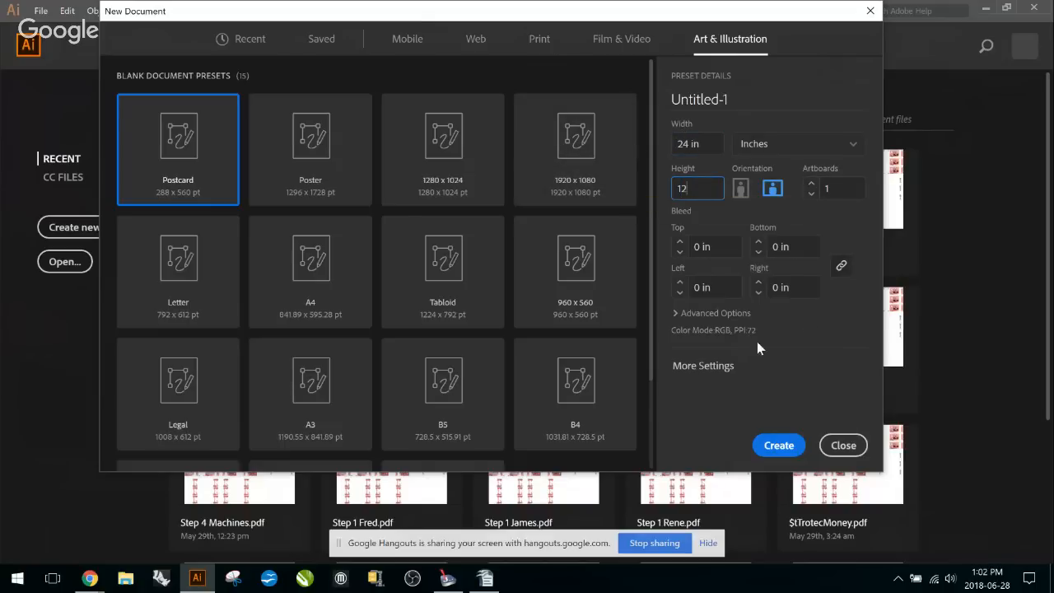
Choose RGB Color mode and High (300 ppi) raster effects under the advanced options, and create the document
{"action": "left_click", "coordinate": [710, 316]}
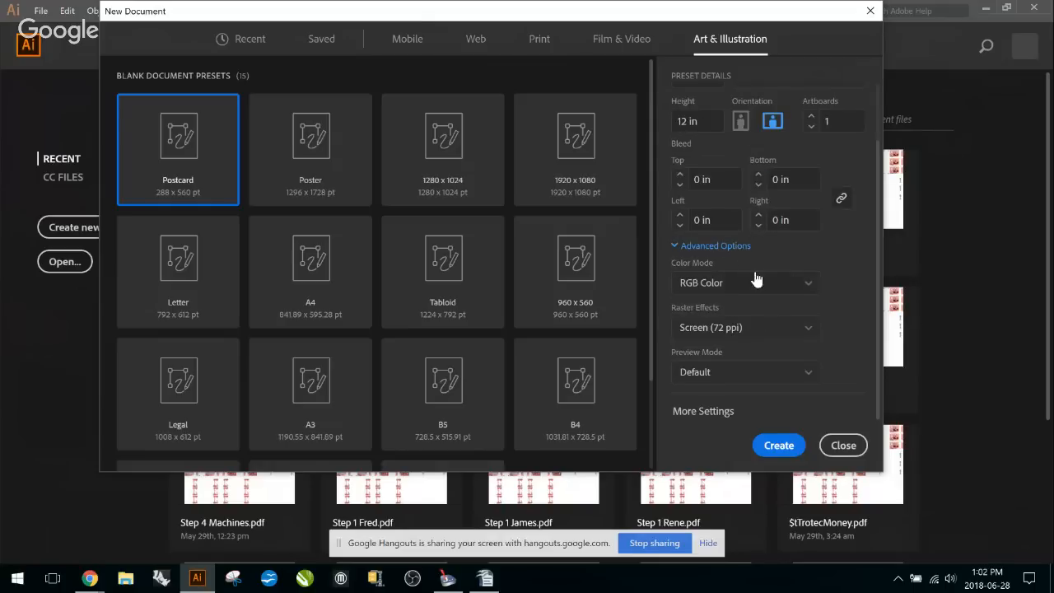
{"action": "left_click", "coordinate": [795, 282]}
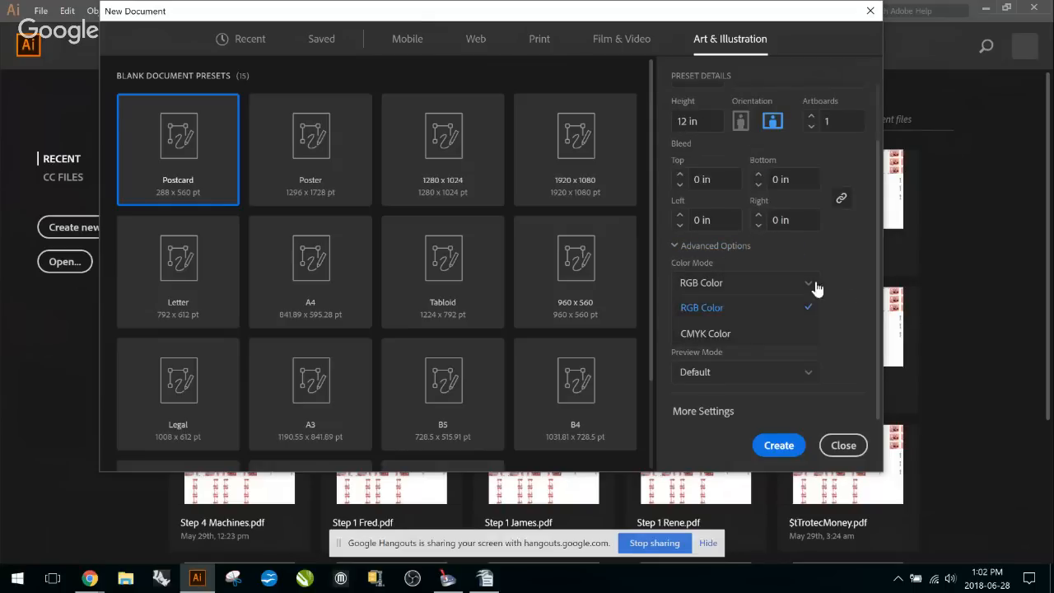
{"action": "left_click", "coordinate": [748, 311]}
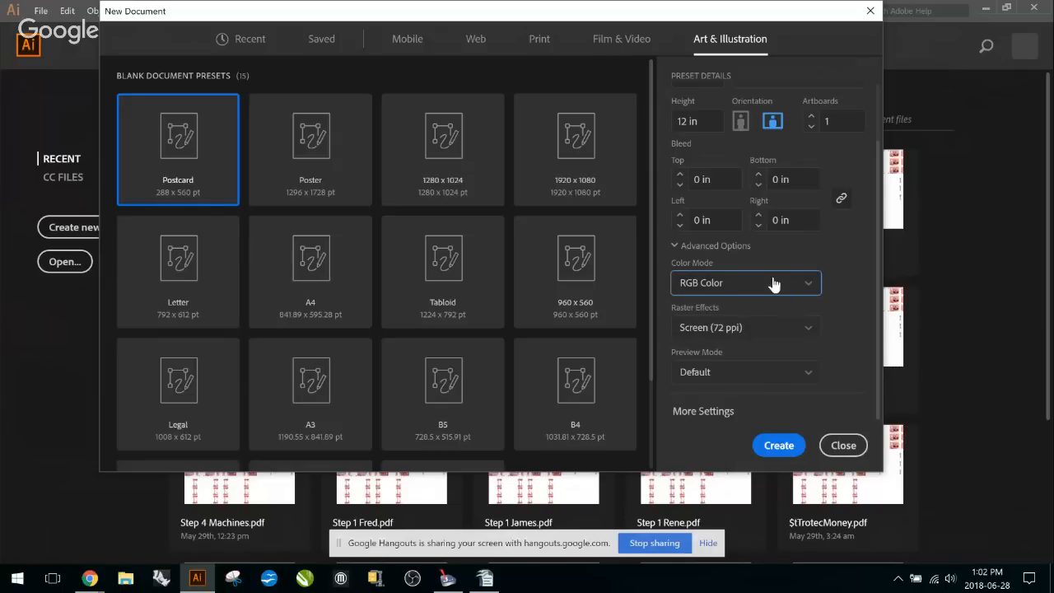
{"action": "left_click", "coordinate": [786, 330]}
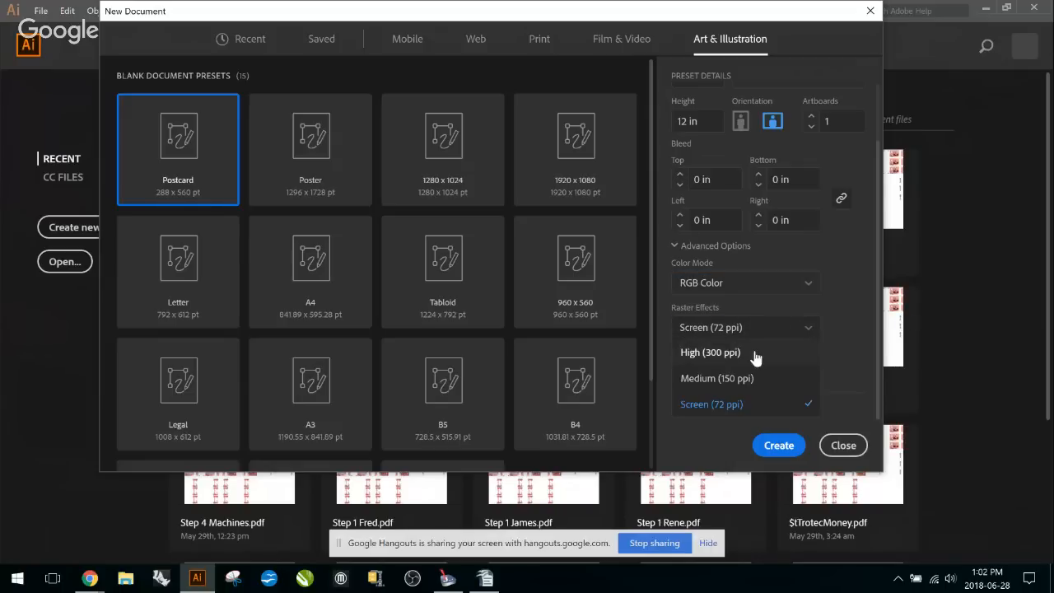
{"action": "left_click", "coordinate": [756, 354]}
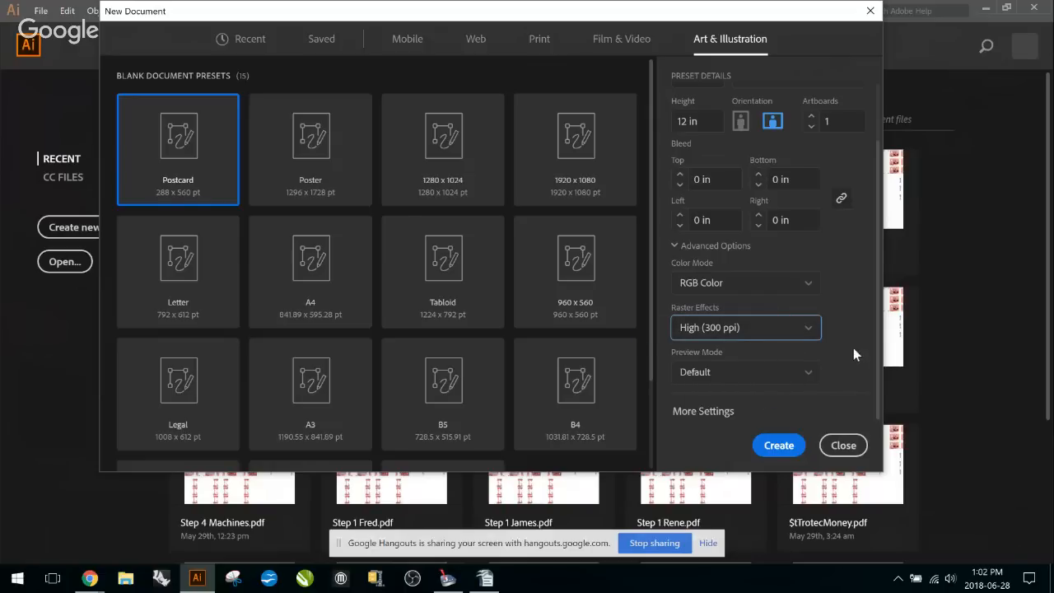
{"action": "left_click", "coordinate": [778, 448]}
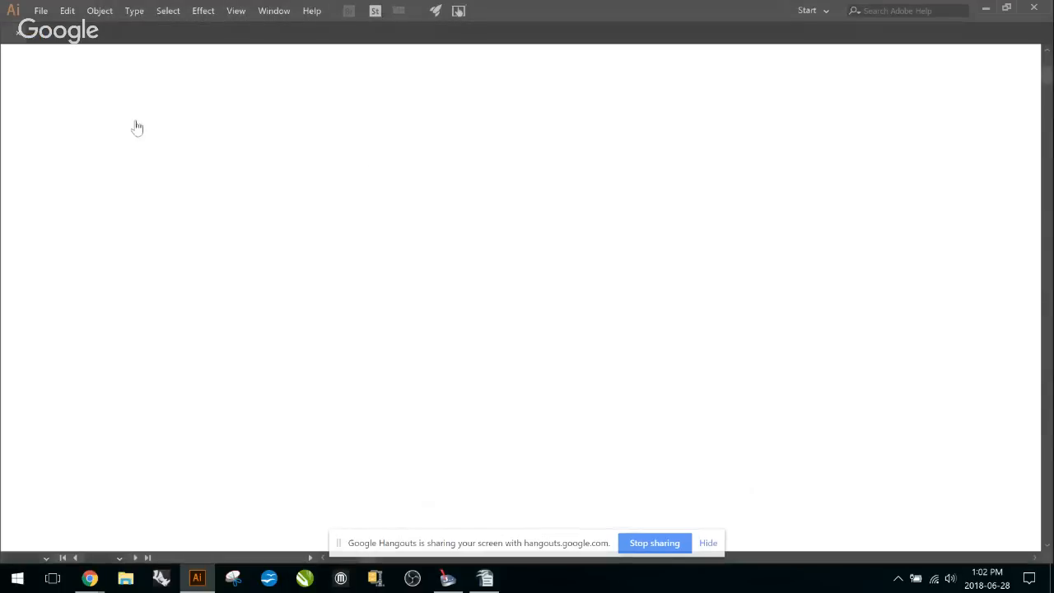
{"action": "left_click", "coordinate": [706, 545]}
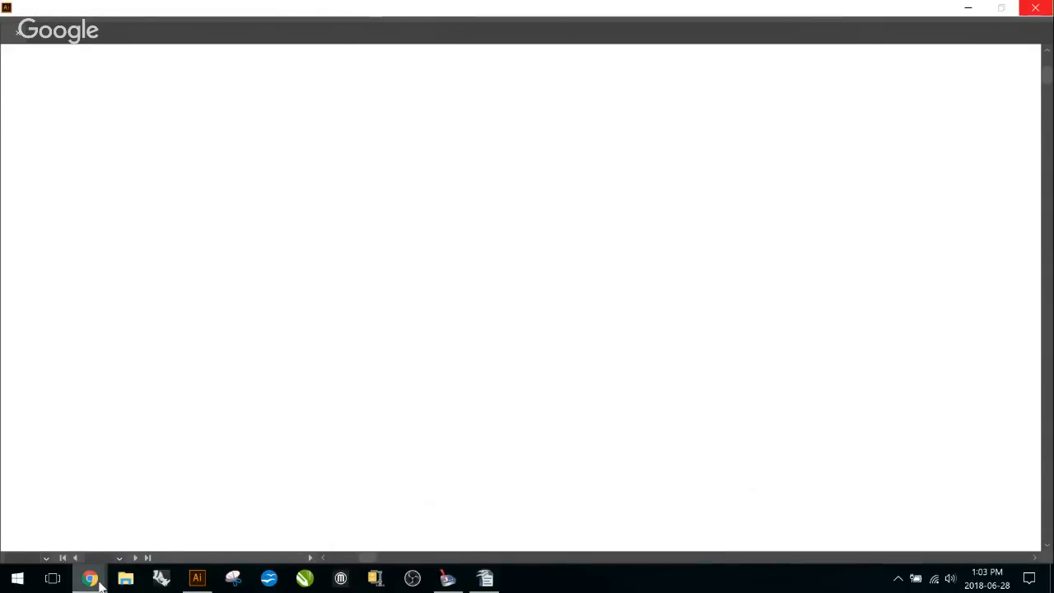
{"action": "mouse_move", "coordinate": [93, 578]}
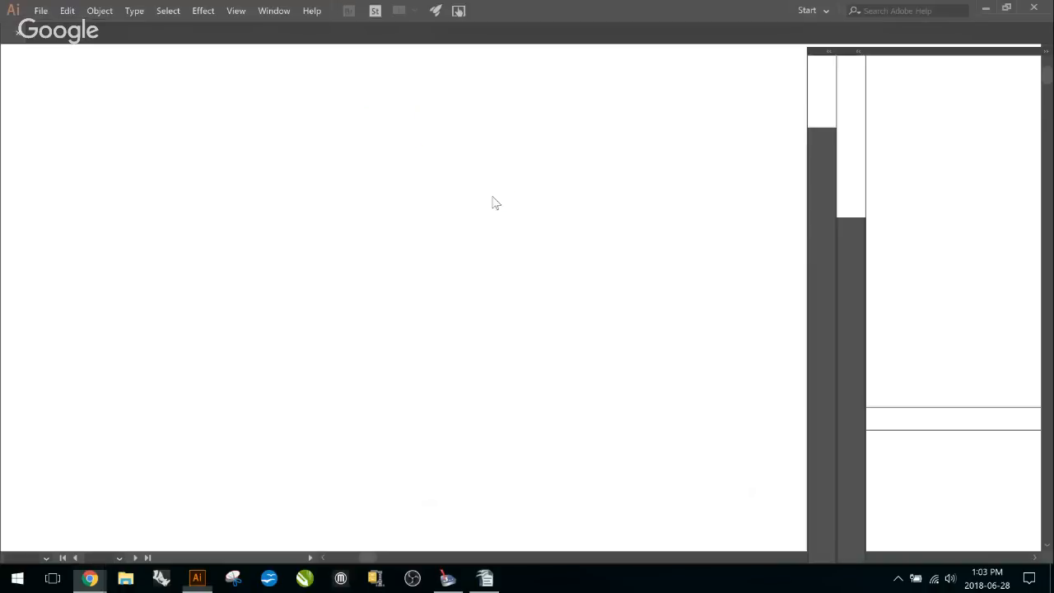
{"action": "key", "text": "XF86AudioRaiseVolume"}
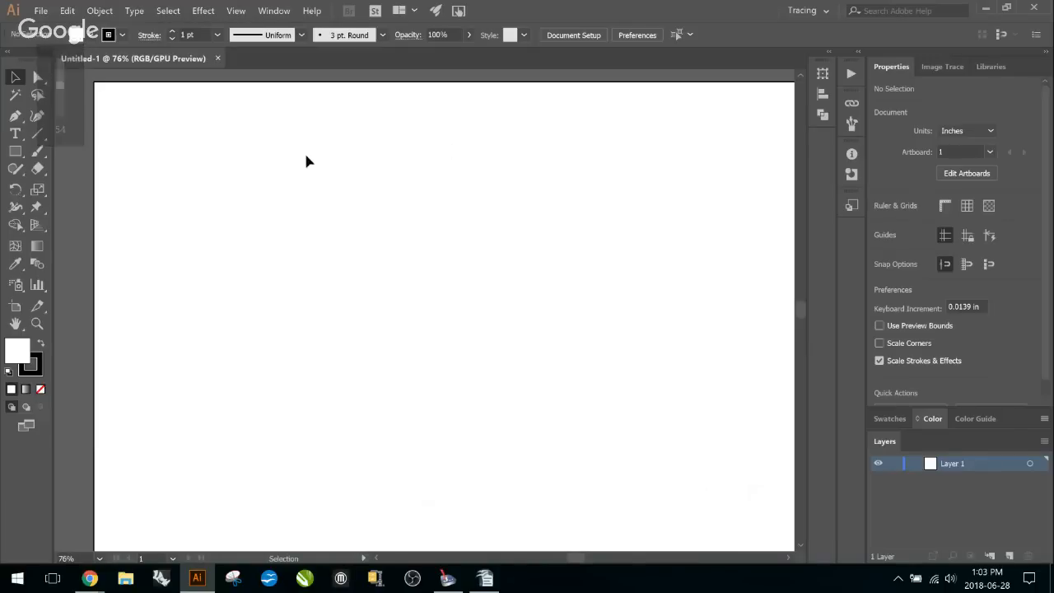
Examine the blank artboard and its upper-left corner at different zoom levels and view positions
{"action": "scroll", "coordinate": [521, 254], "scroll_direction": "down", "scroll_amount": 1}
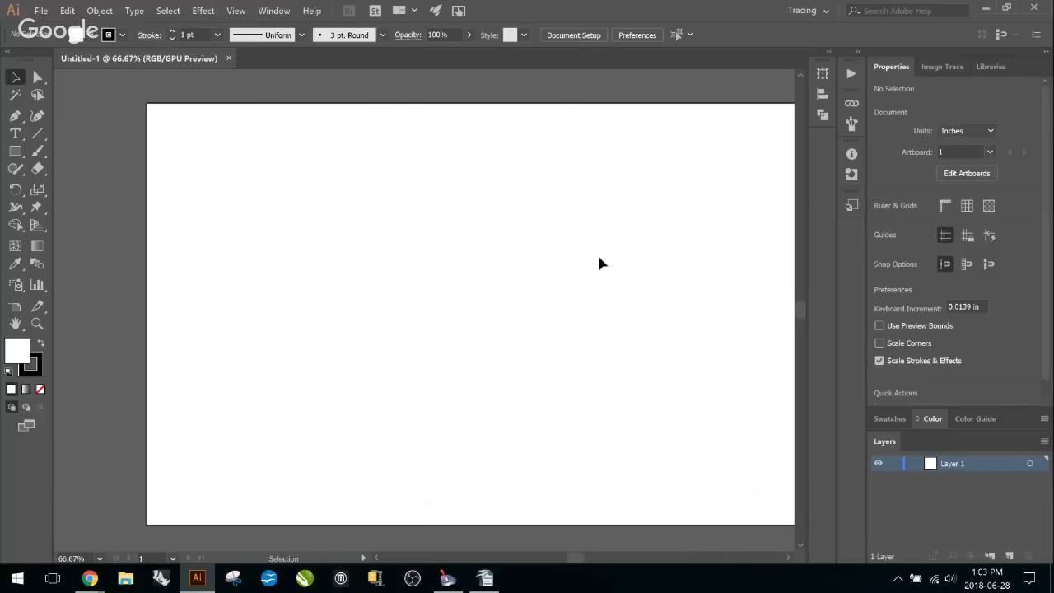
{"action": "scroll", "coordinate": [592, 256], "scroll_direction": "up", "scroll_amount": 2}
{"action": "scroll", "coordinate": [643, 245], "scroll_direction": "down", "scroll_amount": 1}
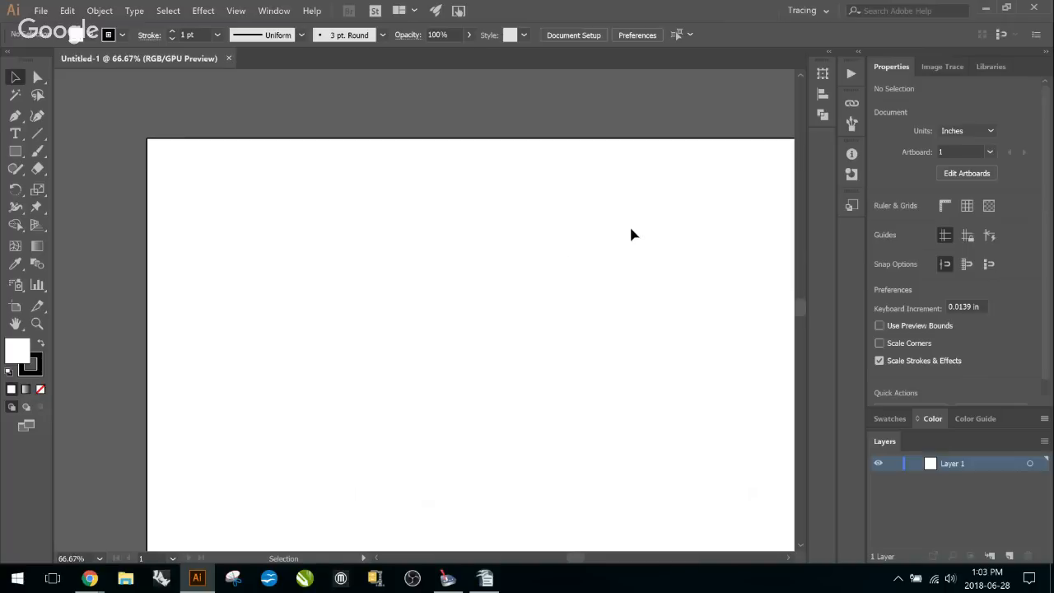
{"action": "scroll", "coordinate": [497, 232], "scroll_direction": "down", "scroll_amount": 1}
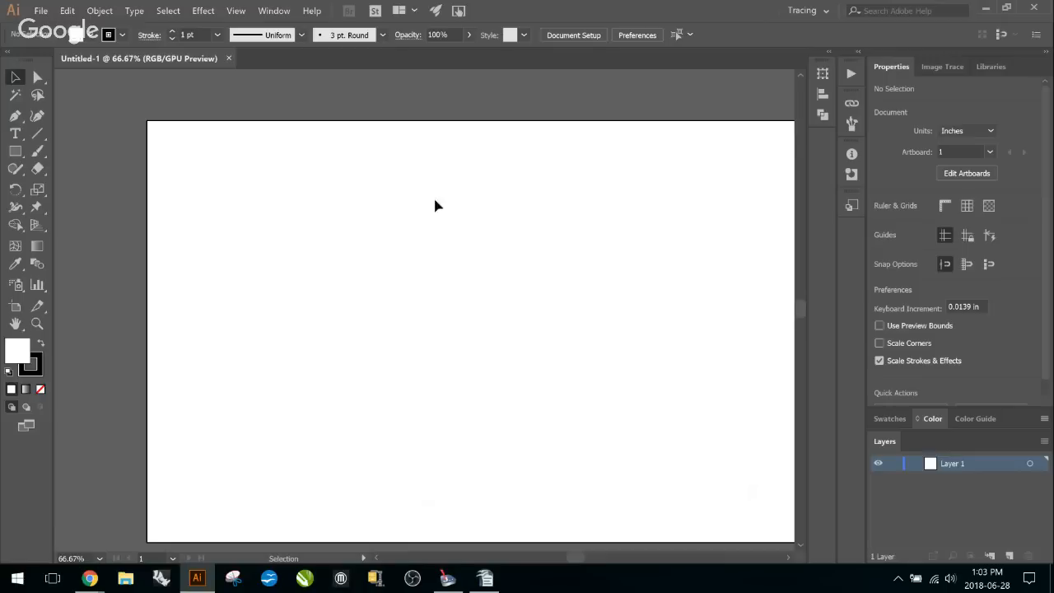
{"action": "key", "text": "space"}
{"action": "left_click_drag", "start_coordinate": [545, 262], "coordinate": [505, 240]}
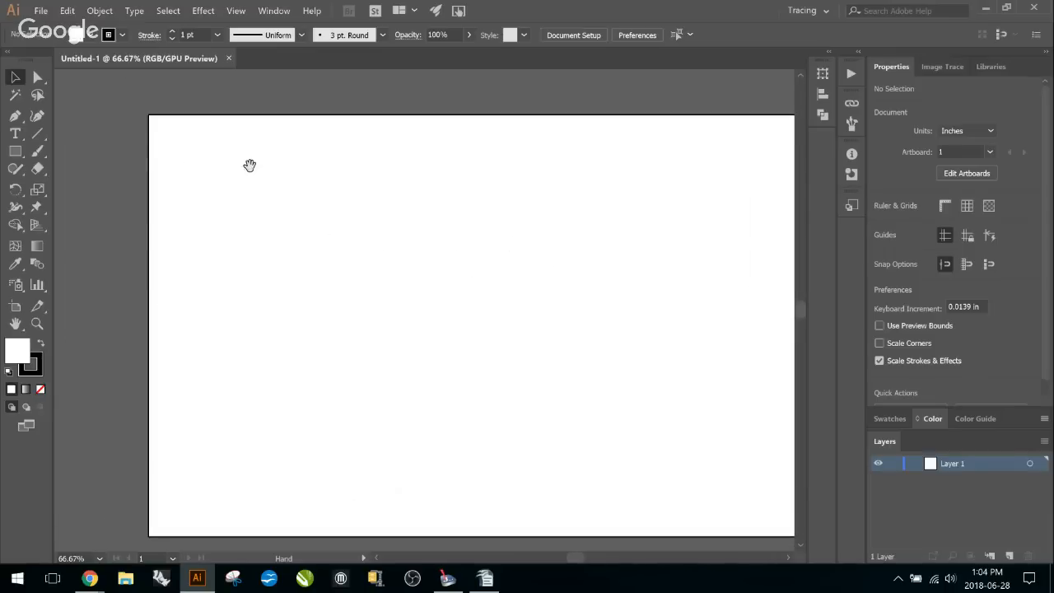
{"action": "key", "text": "space"}
{"action": "left_click_drag", "start_coordinate": [354, 172], "coordinate": [288, 148]}
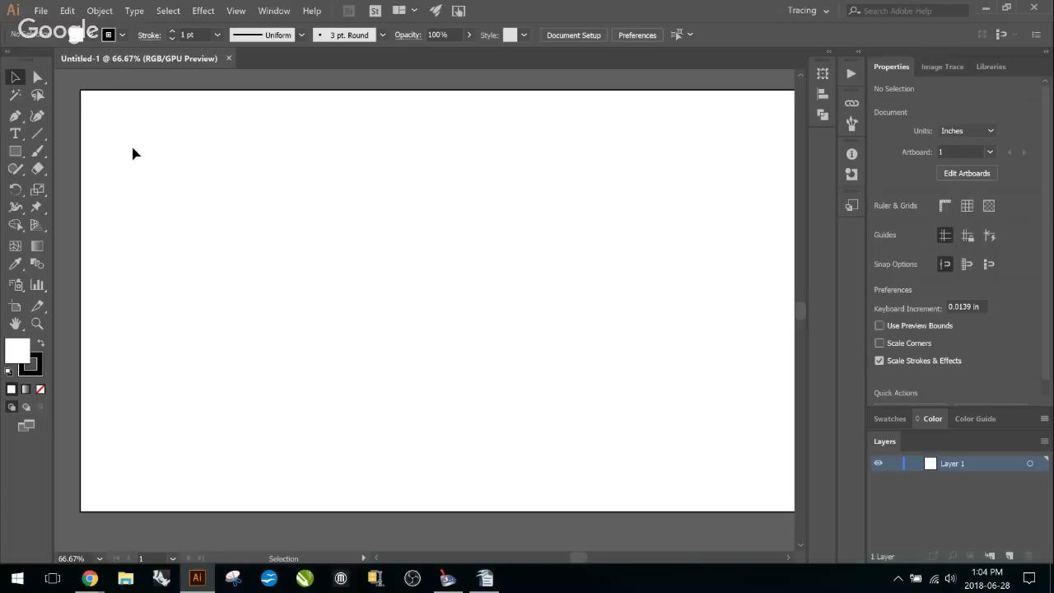
{"action": "left_click_drag", "start_coordinate": [135, 154], "coordinate": [202, 212]}
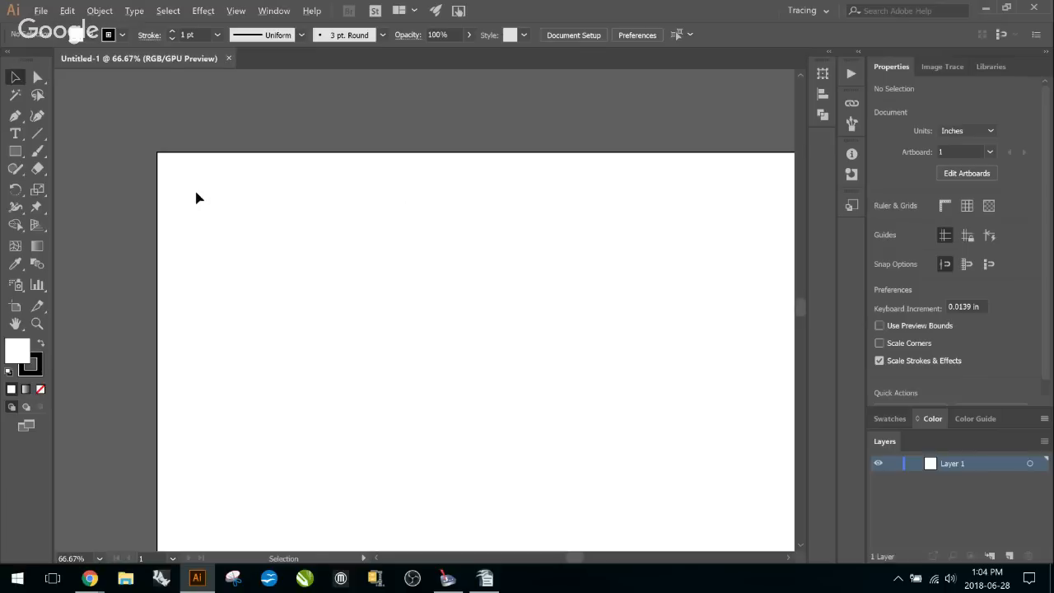
{"action": "scroll", "coordinate": [198, 187], "scroll_direction": "up", "scroll_amount": 1}
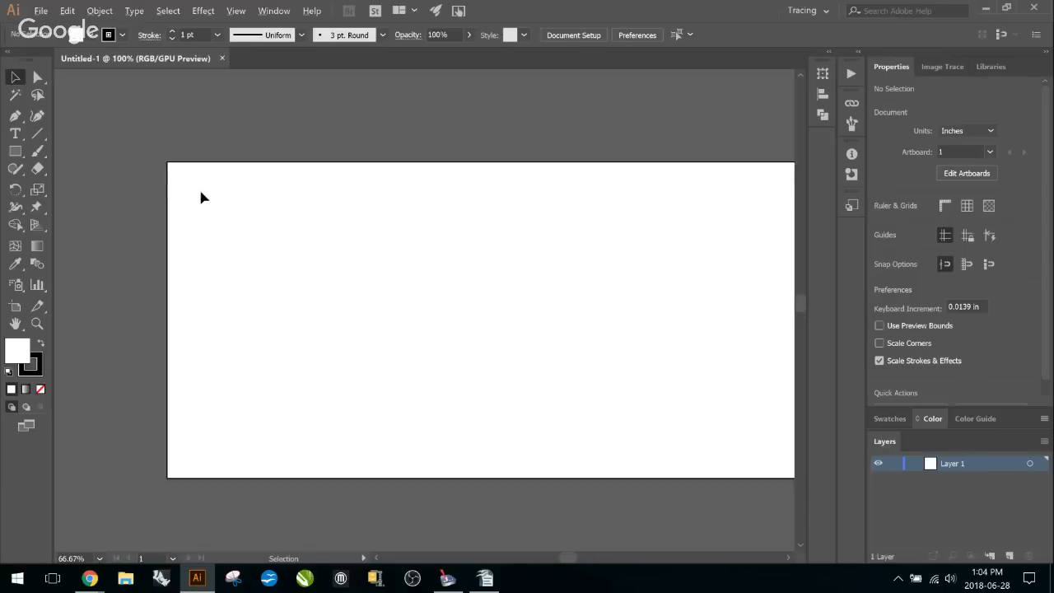
{"action": "scroll", "coordinate": [200, 191], "scroll_direction": "down", "scroll_amount": 2}
{"action": "scroll", "coordinate": [200, 191], "scroll_direction": "up", "scroll_amount": 2}
{"action": "scroll", "coordinate": [203, 192], "scroll_direction": "down", "scroll_amount": 2}
{"action": "scroll", "coordinate": [205, 194], "scroll_direction": "up", "scroll_amount": 2}
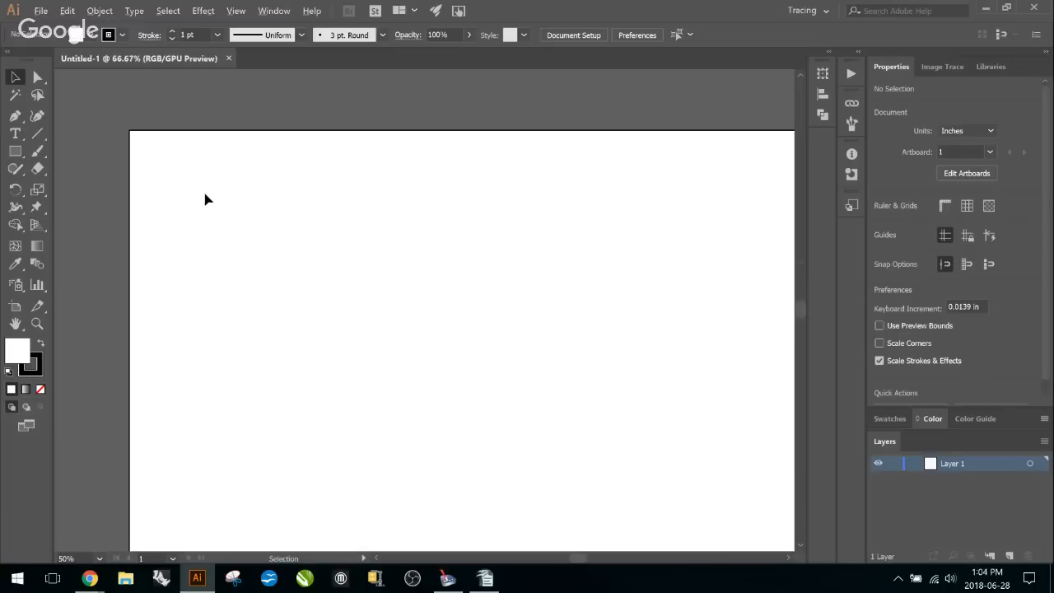
{"action": "left_click_drag", "start_coordinate": [381, 221], "coordinate": [334, 190]}
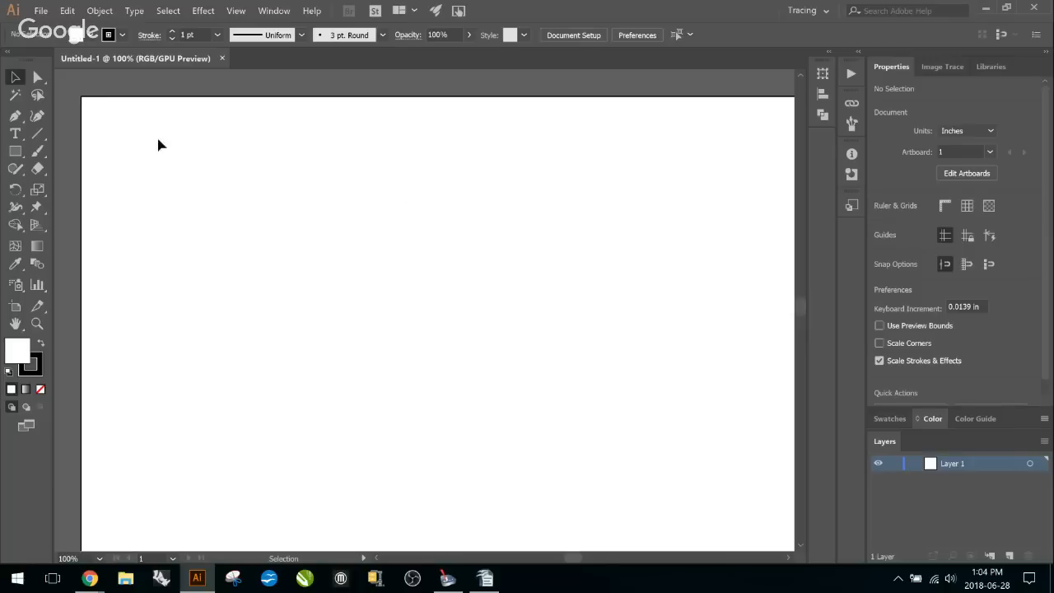
Place a new point text object near the artboard's upper-left corner with the Type tool
{"action": "left_click", "coordinate": [16, 135]}
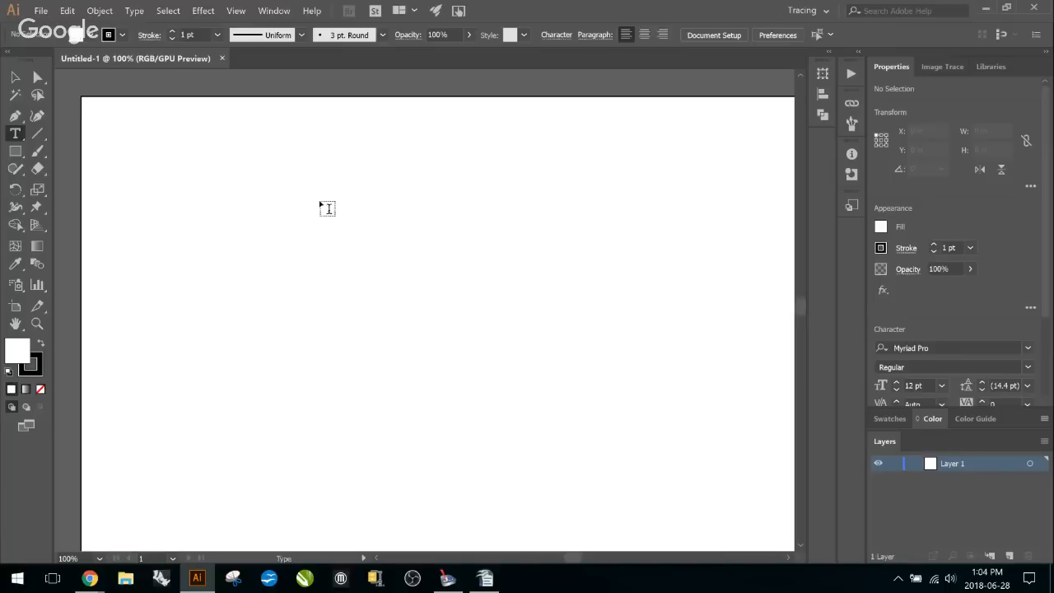
{"action": "scroll", "coordinate": [284, 189], "scroll_direction": "down", "scroll_amount": 1}
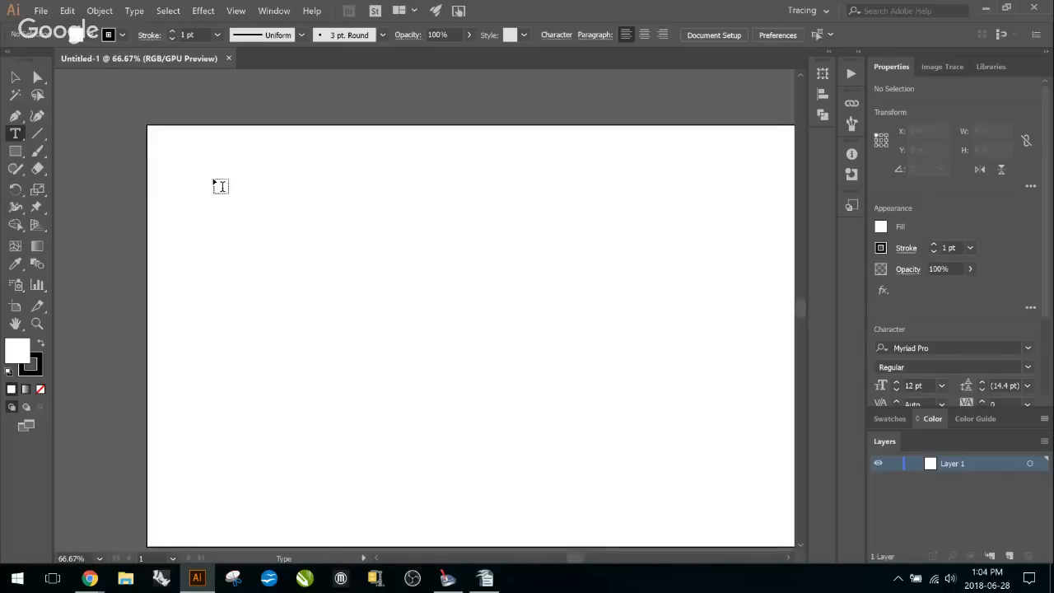
{"action": "left_click", "coordinate": [199, 173]}
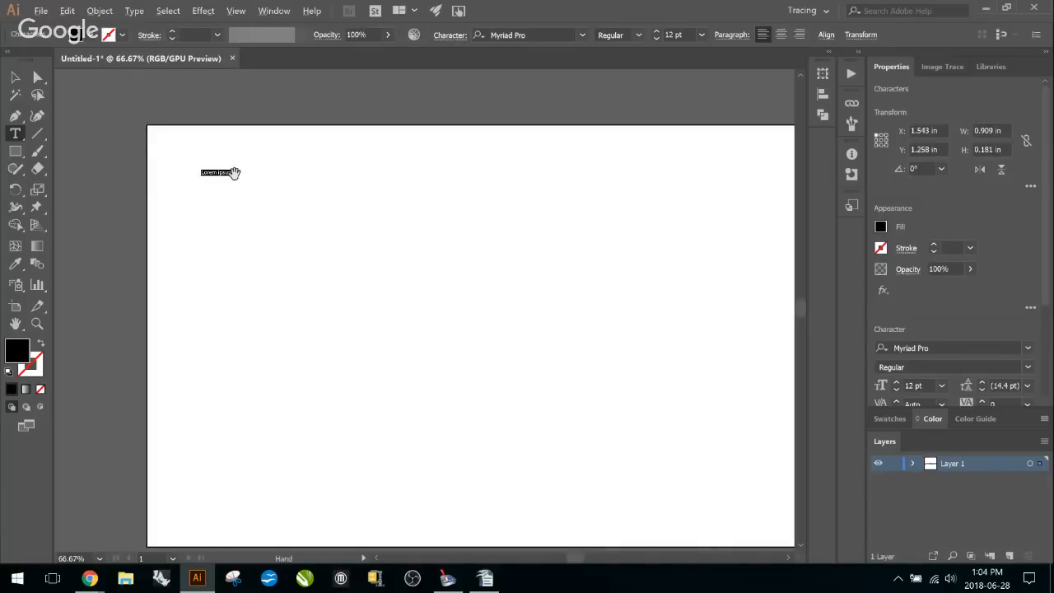
{"action": "scroll", "coordinate": [232, 172], "scroll_direction": "up", "scroll_amount": 2}
{"action": "scroll", "coordinate": [230, 176], "scroll_direction": "up", "scroll_amount": 1}
{"action": "type", "text": "sdfjh"}
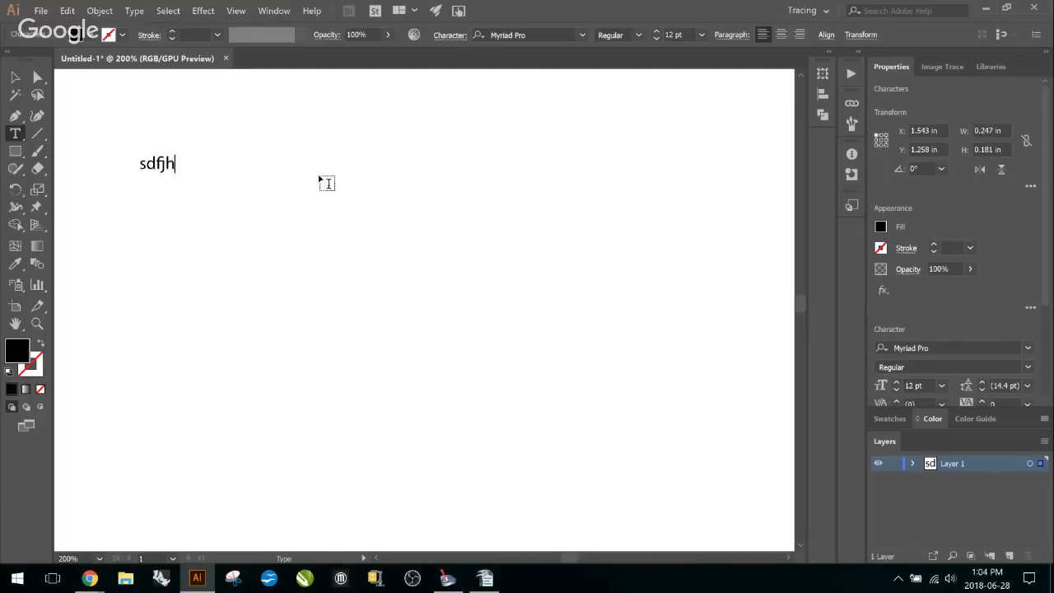
{"action": "type", "text": "sdsdh"}
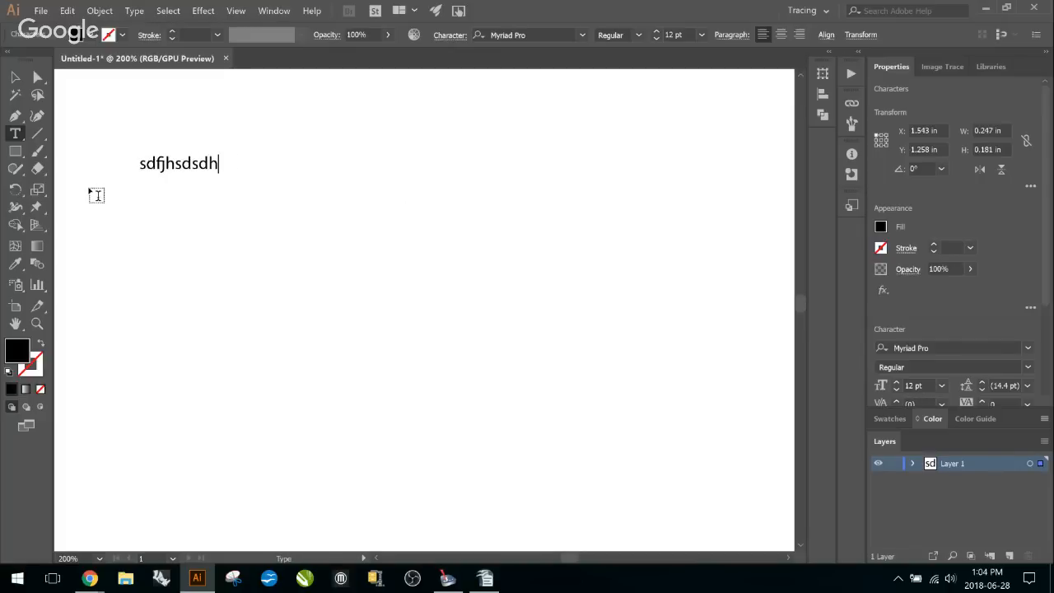
{"action": "key", "text": "BackSpace"}
{"action": "key", "text": "BackSpace"}
{"action": "key", "text": "BackSpace"}
{"action": "key", "text": "BackSpace"}
{"action": "key", "text": "BackSpace"}
{"action": "key", "text": "BackSpace"}
{"action": "key", "text": "BackSpace"}
{"action": "key", "text": "BackSpace"}
{"action": "key", "text": "BackSpace"}
{"action": "key", "text": "BackSpace"}
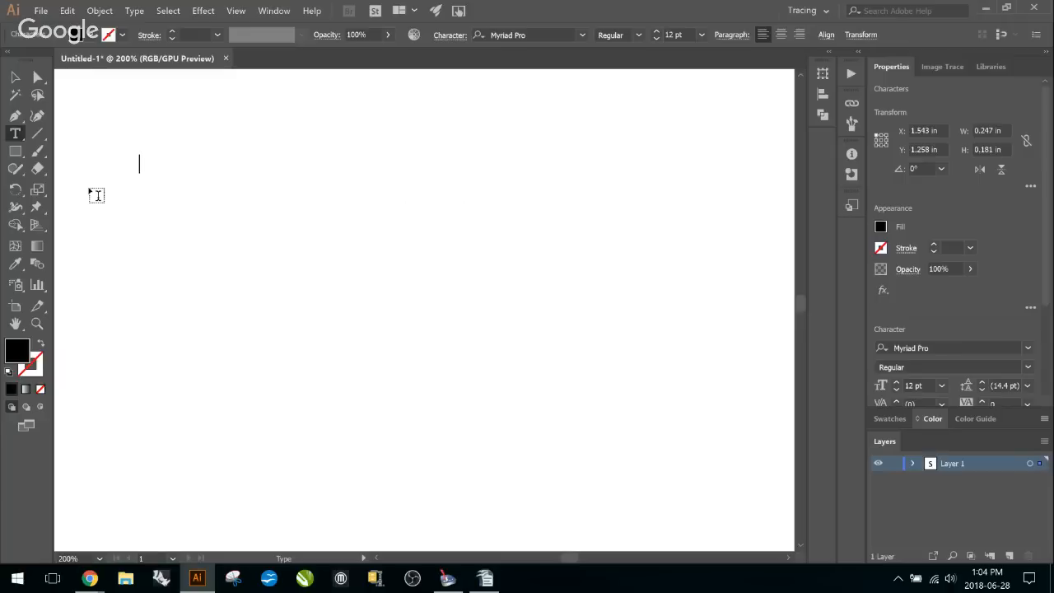
Enter "Trotec" in the text object and select the whole word
{"action": "type", "text": "Trotec"}
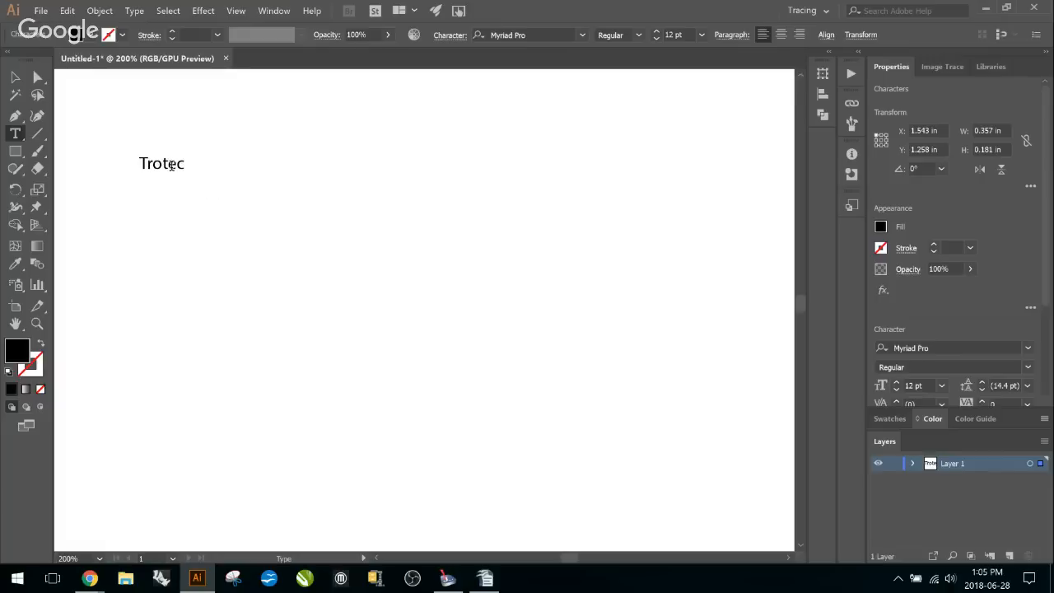
{"action": "double_click", "coordinate": [176, 163]}
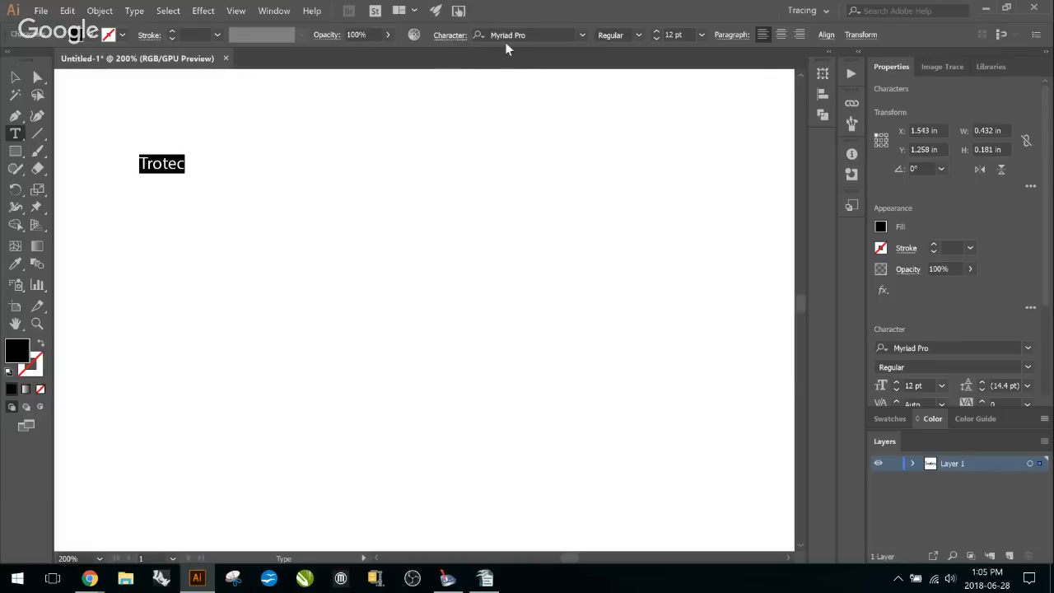
Look over the character settings and the available font families for the selected word
{"action": "left_click", "coordinate": [463, 37]}
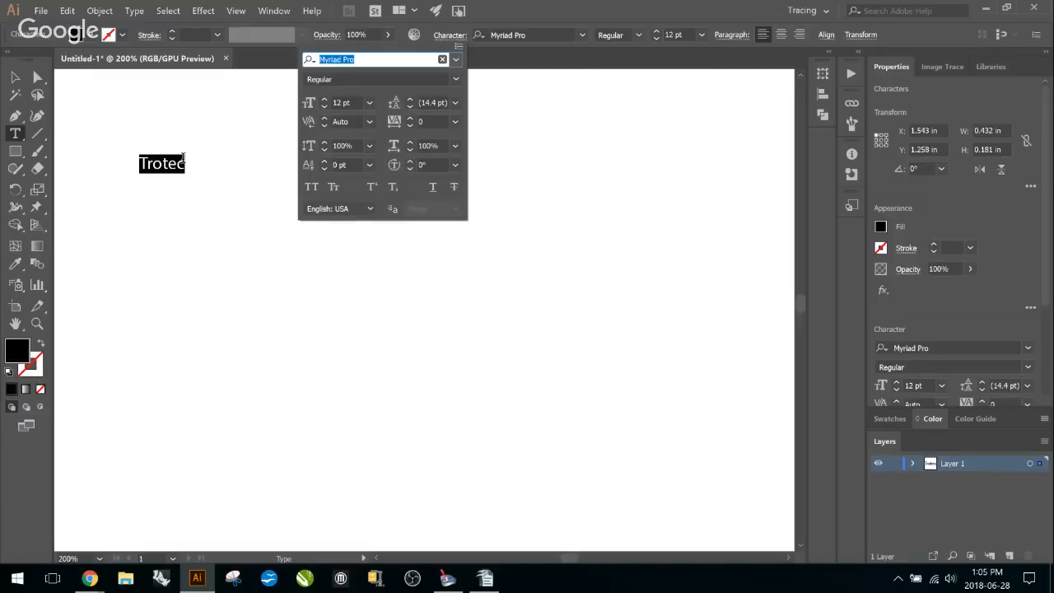
{"action": "left_click", "coordinate": [457, 61]}
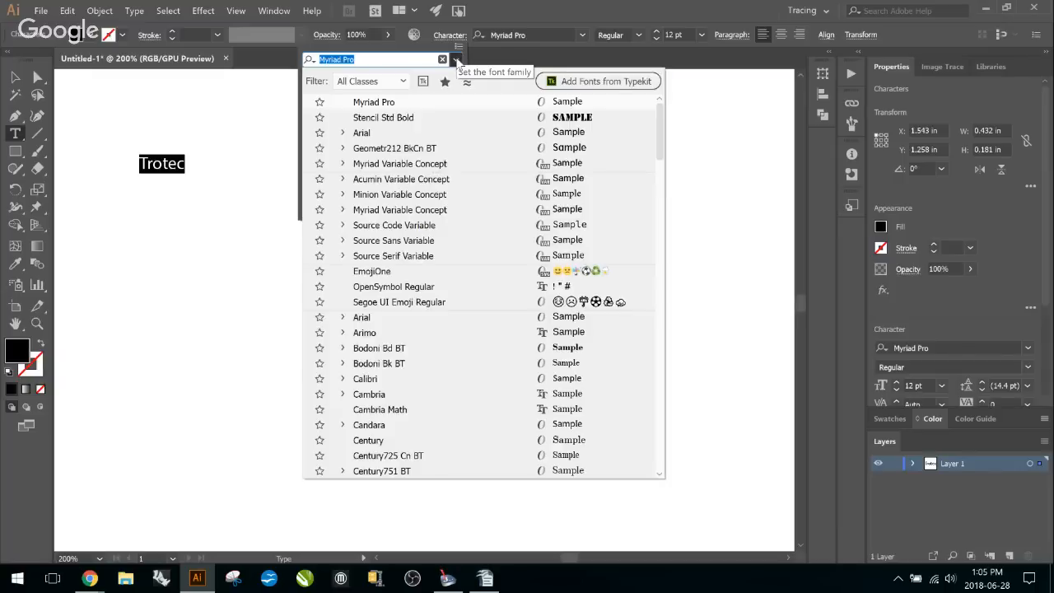
{"action": "left_click", "coordinate": [457, 61]}
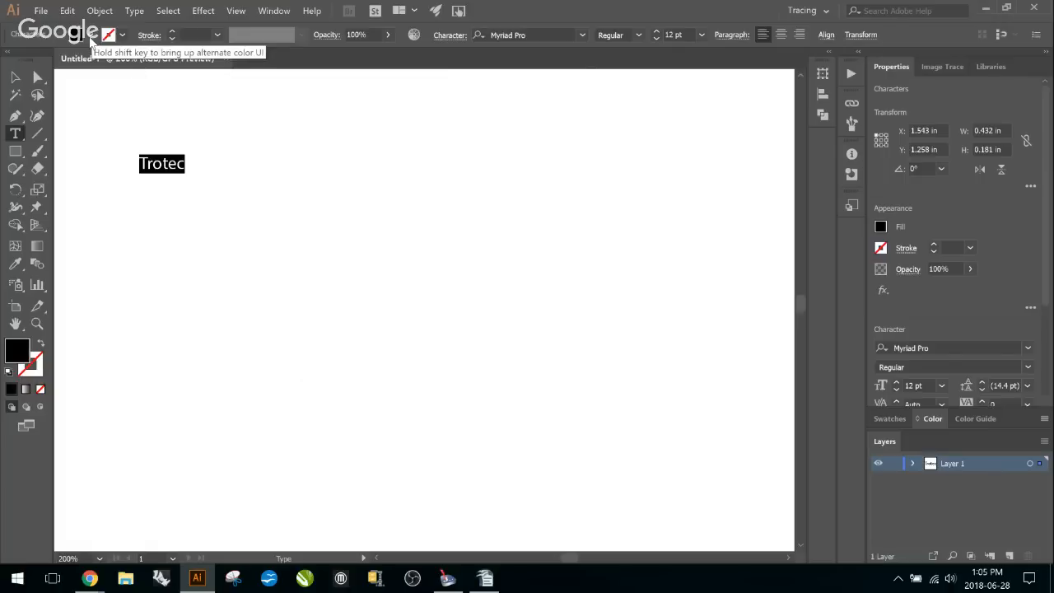
Look over the text's fill swatches, and check the colours of the Standard material in the Trotec JobControl material database
{"action": "left_click", "coordinate": [91, 39]}
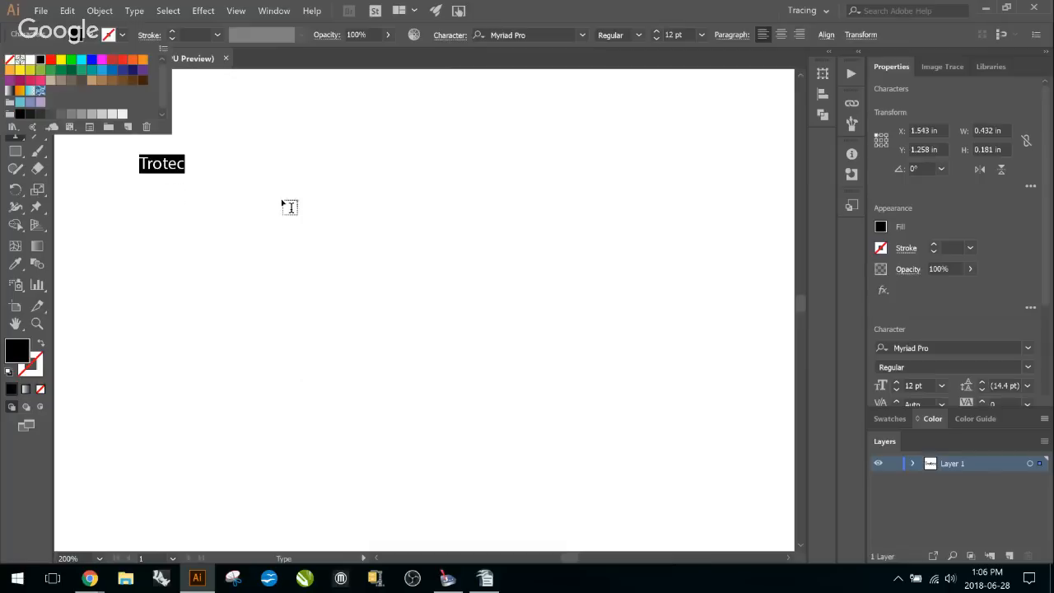
{"action": "left_click", "coordinate": [307, 212]}
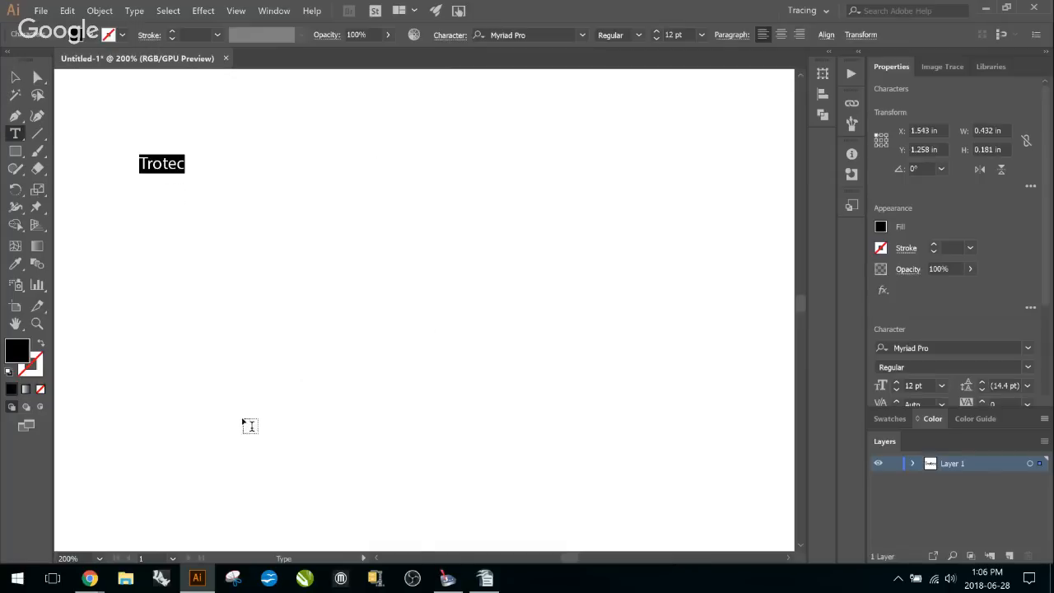
{"action": "left_click", "coordinate": [445, 579]}
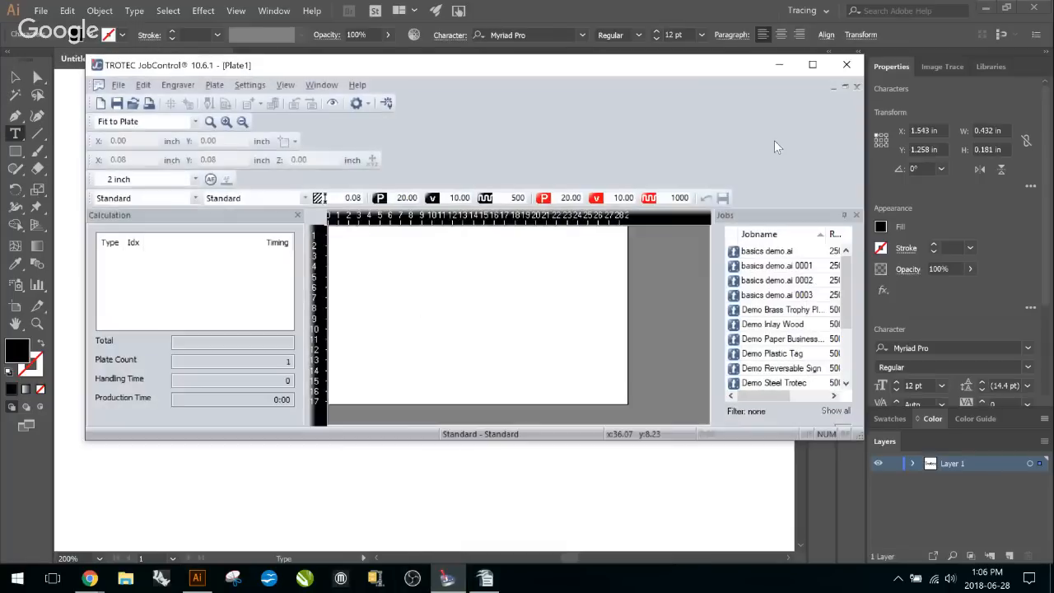
{"action": "left_click_drag", "start_coordinate": [637, 70], "coordinate": [684, 5]}
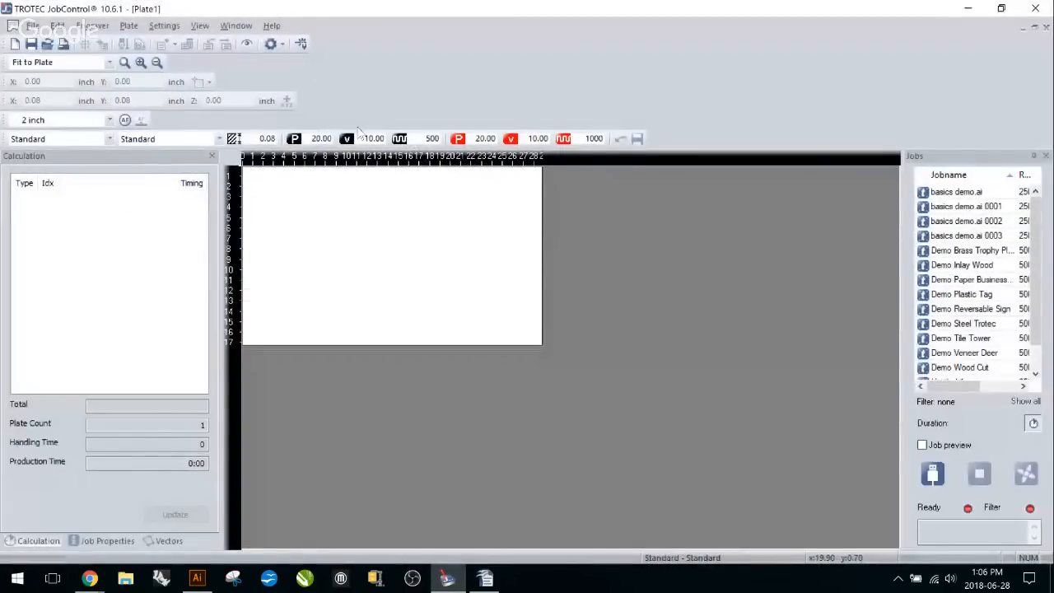
{"action": "left_click", "coordinate": [301, 45]}
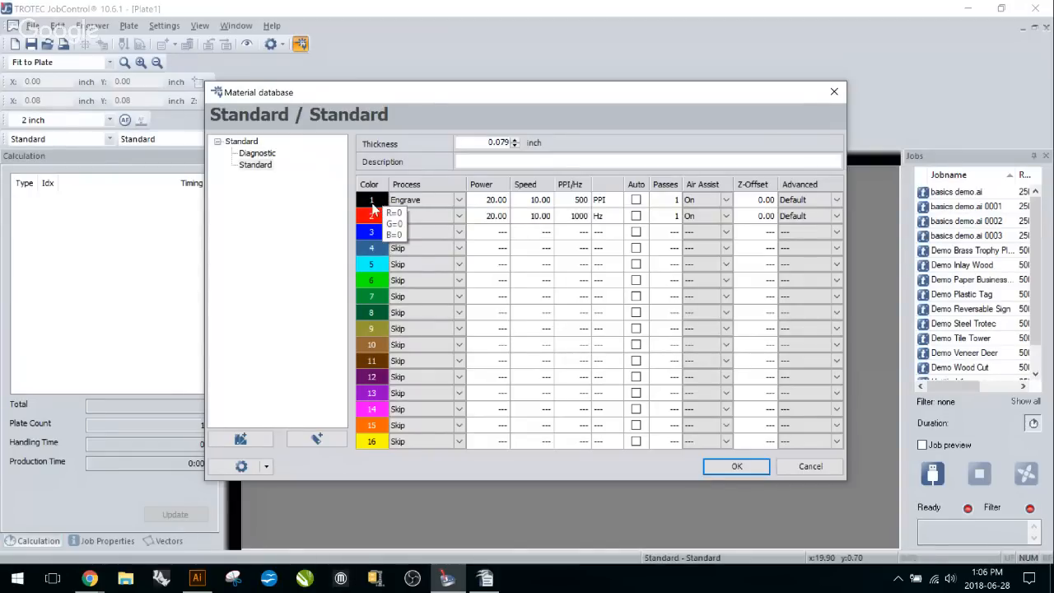
{"action": "mouse_move", "coordinate": [369, 218]}
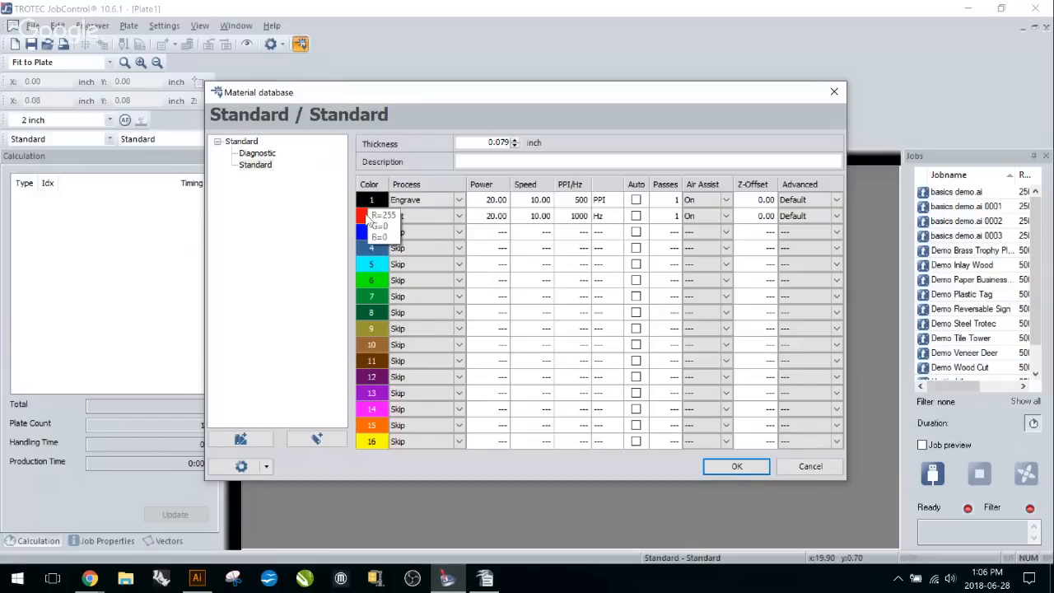
{"action": "mouse_move", "coordinate": [368, 236]}
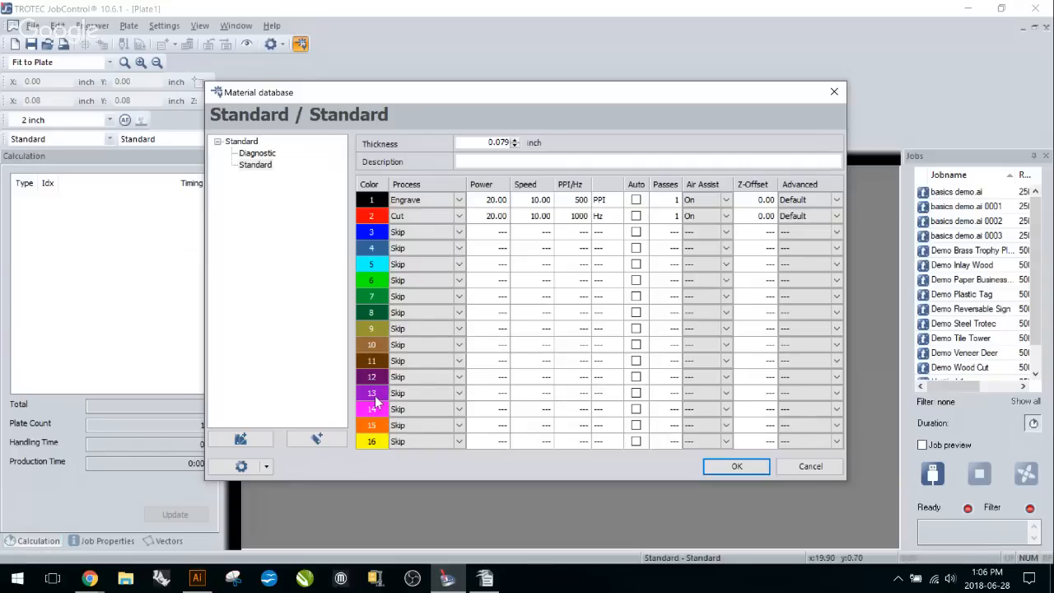
{"action": "left_click", "coordinate": [749, 471]}
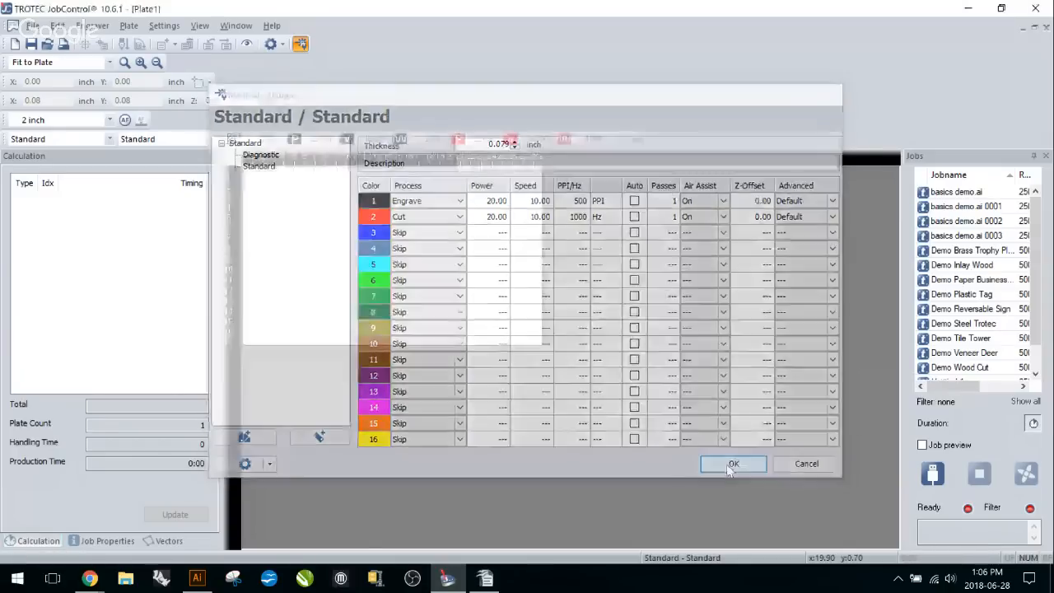
Switch back to Illustrator and delete the white, black, red, yellow, green, cyan, blue and magenta swatches from the document's fill swatches
{"action": "left_click", "coordinate": [196, 576]}
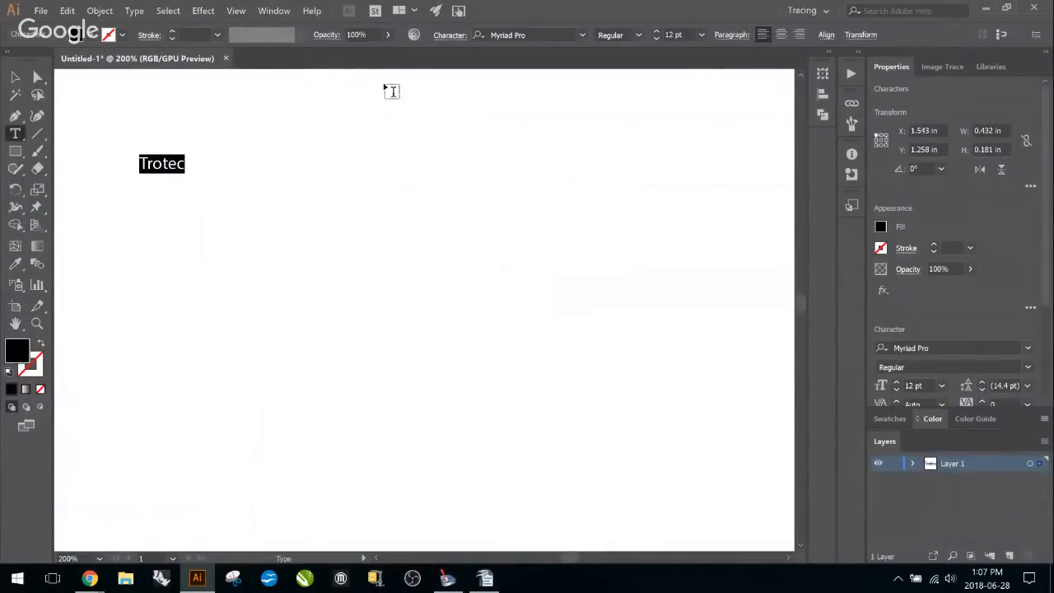
{"action": "left_click", "coordinate": [460, 34]}
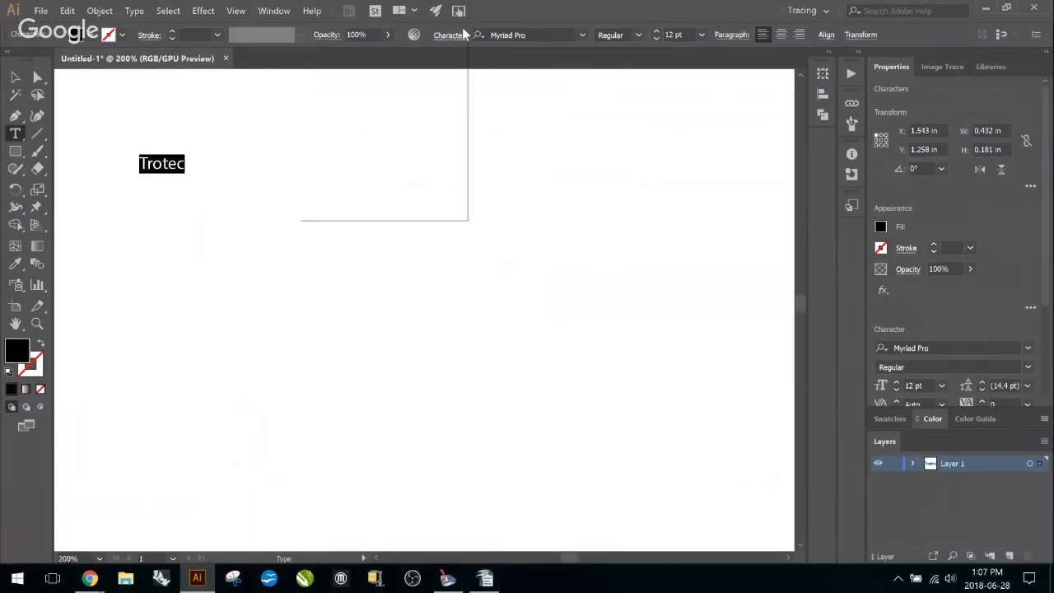
{"action": "left_click", "coordinate": [93, 38]}
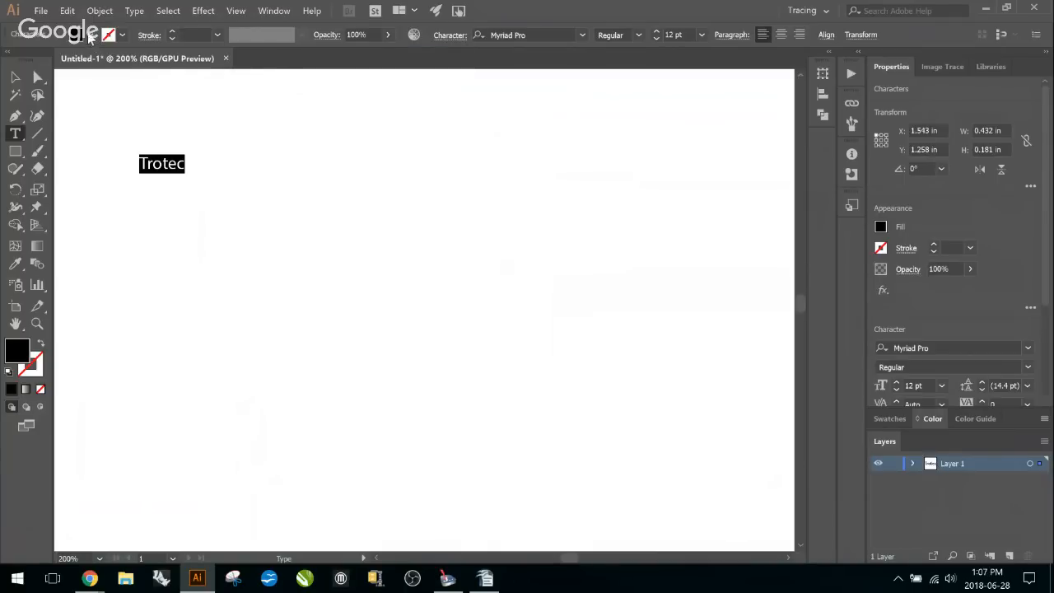
{"action": "left_click", "coordinate": [93, 38]}
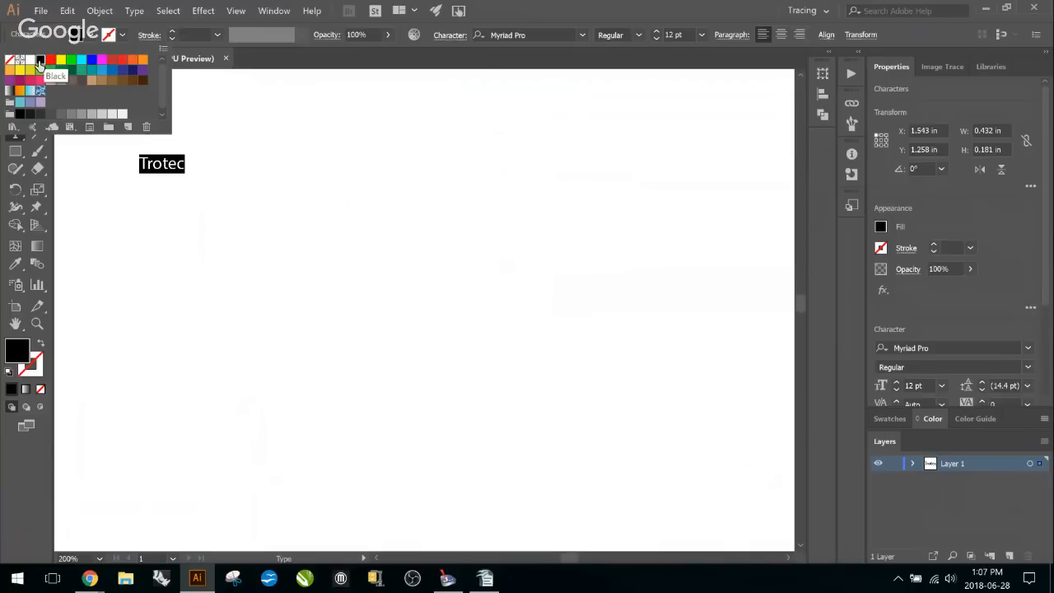
{"action": "left_click", "coordinate": [30, 62]}
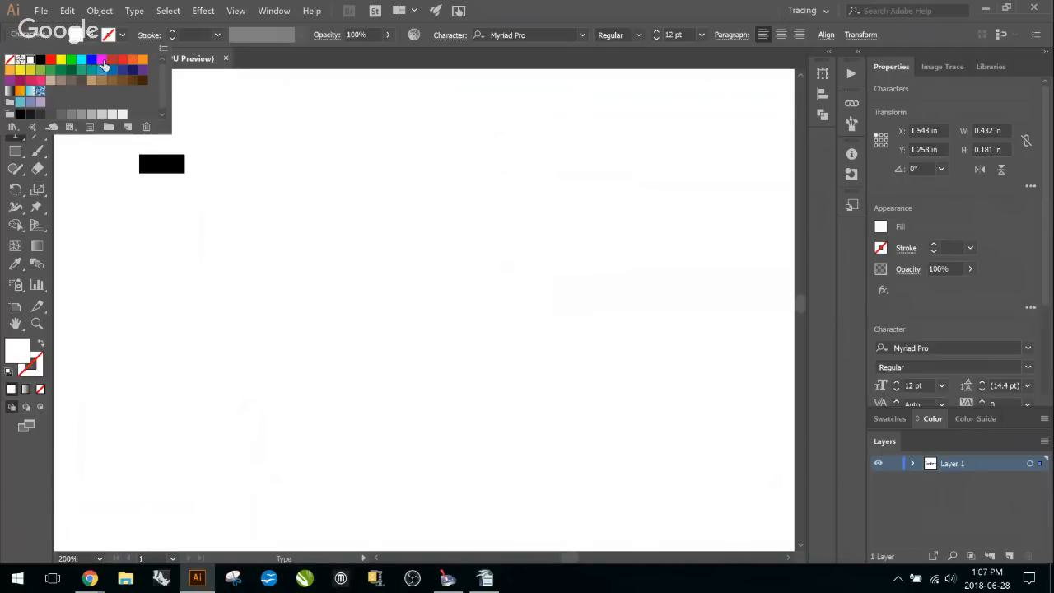
{"action": "left_click", "coordinate": [149, 129]}
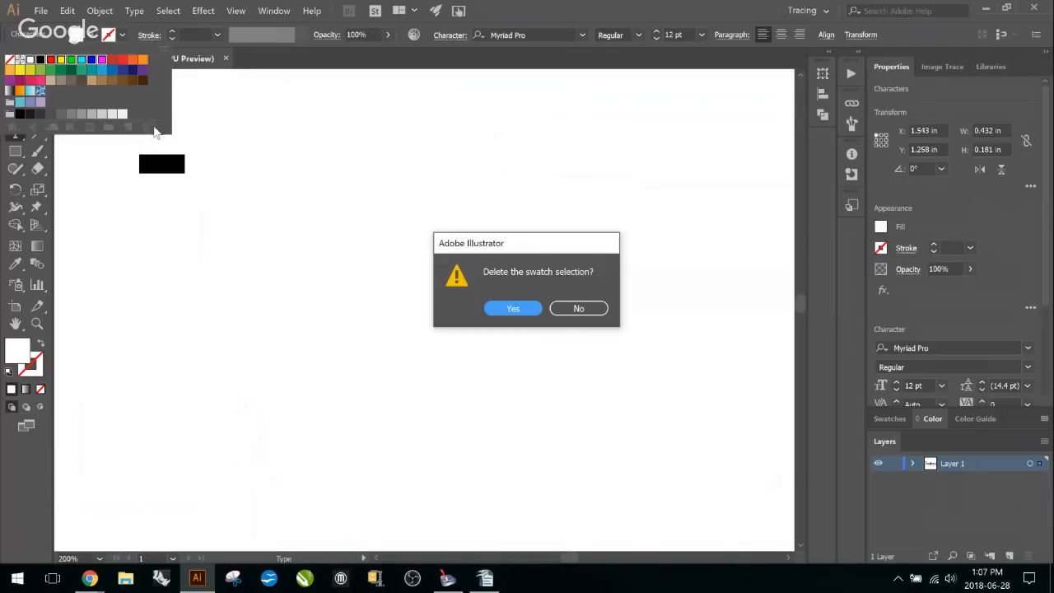
{"action": "left_click", "coordinate": [539, 307]}
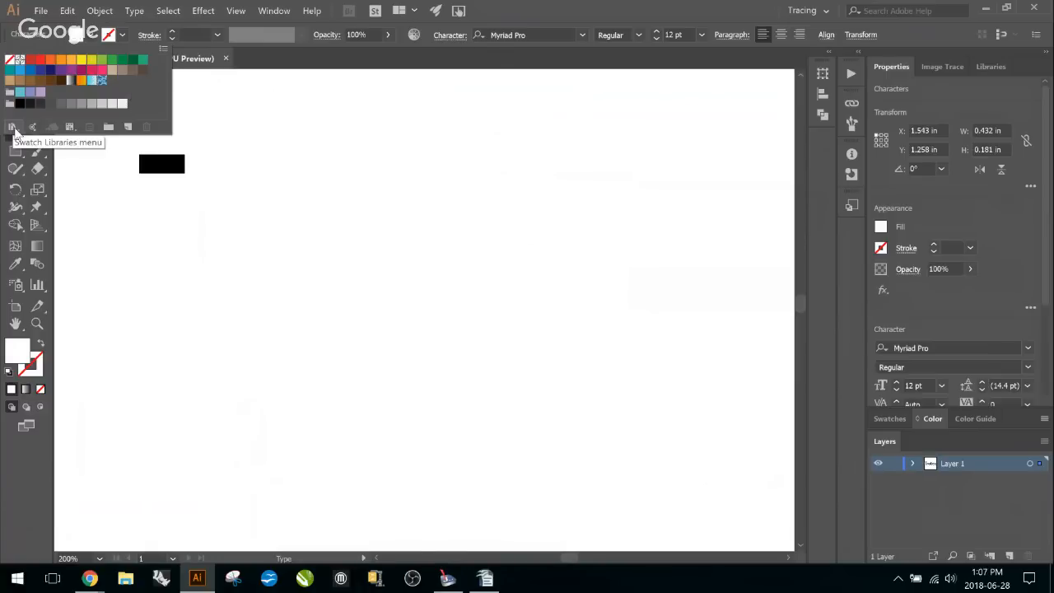
Load the Art & Illustration default swatch library and select its swatches from white through magenta
{"action": "left_click", "coordinate": [12, 128]}
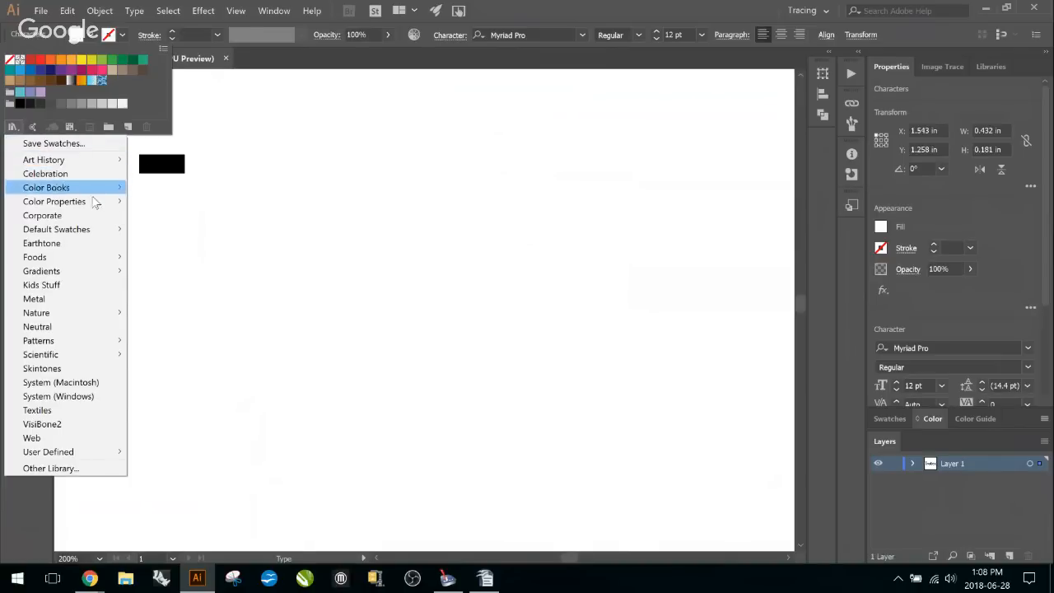
{"action": "mouse_move", "coordinate": [103, 230]}
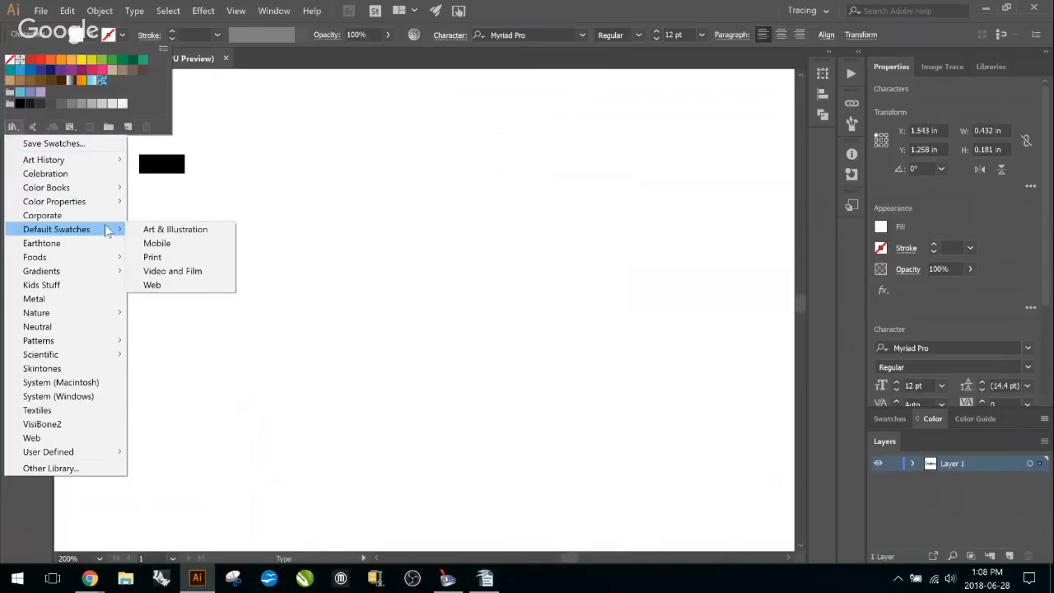
{"action": "left_click", "coordinate": [158, 233]}
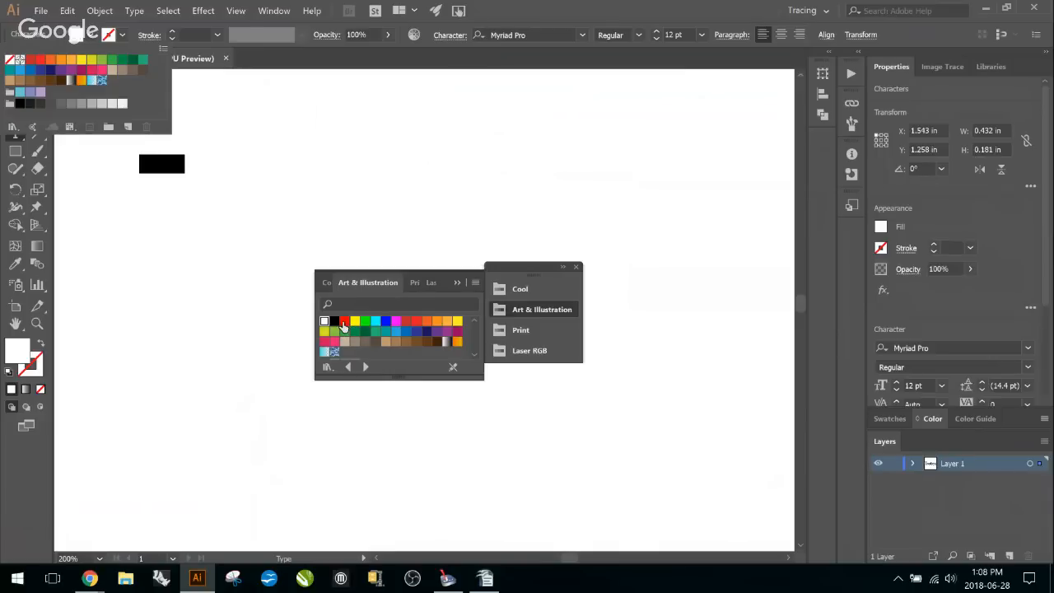
{"action": "left_click", "coordinate": [394, 323]}
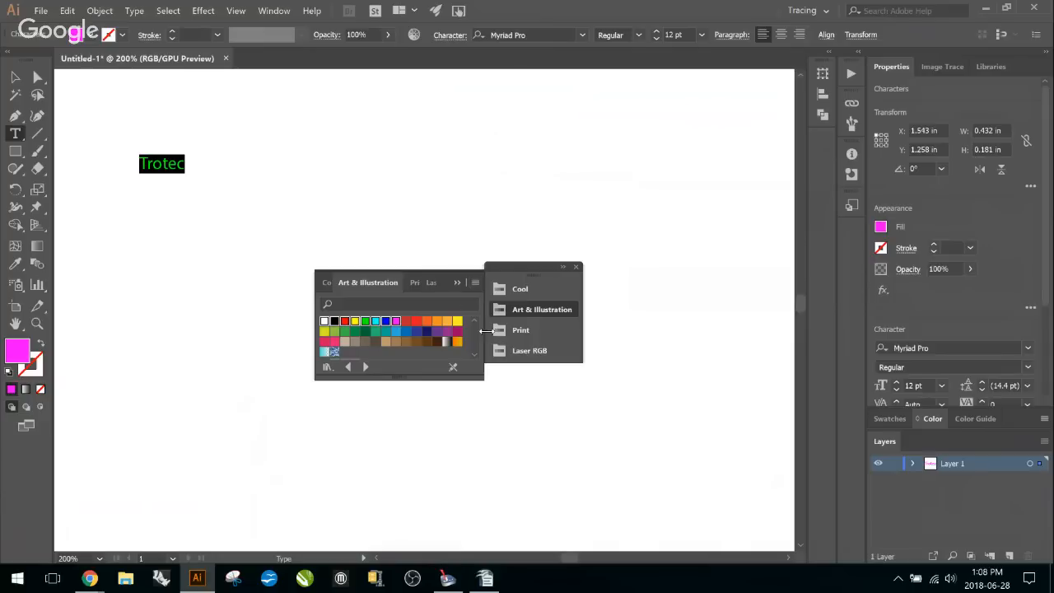
Switch to Trotec JobControl and, in the Standard material's parameters, keep red on Cut and set blue (colour 3) to Engrave
{"action": "left_click", "coordinate": [449, 581]}
{"action": "left_click", "coordinate": [302, 45]}
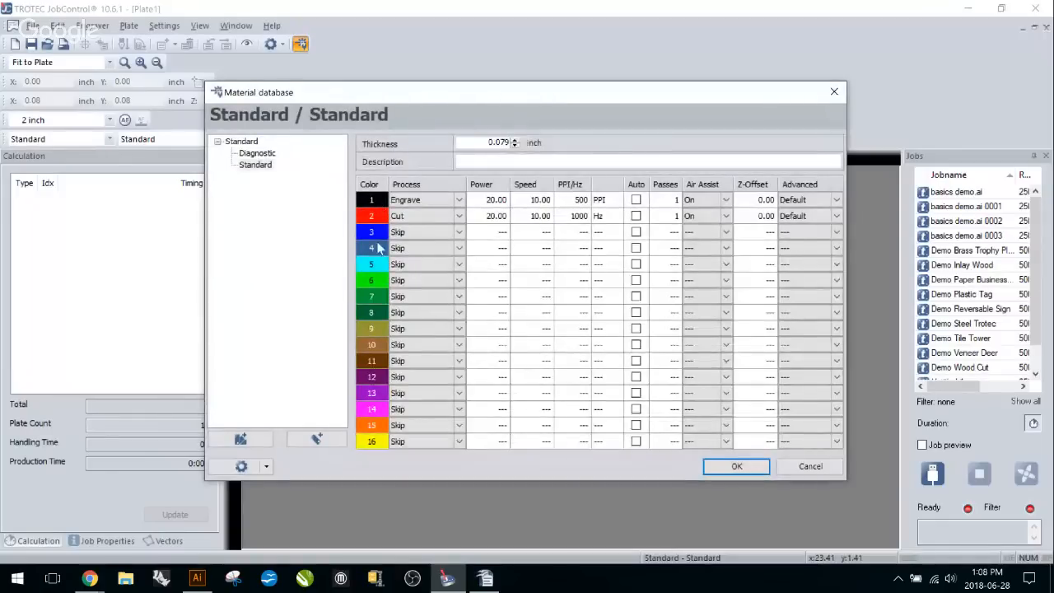
{"action": "left_click", "coordinate": [428, 200]}
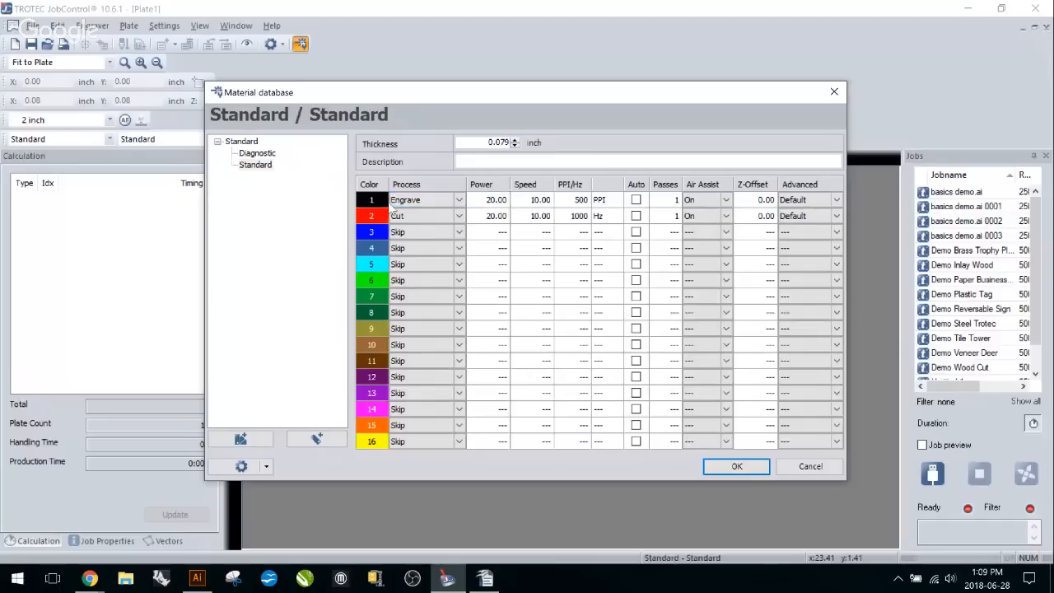
{"action": "mouse_move", "coordinate": [380, 202]}
{"action": "mouse_move", "coordinate": [374, 237]}
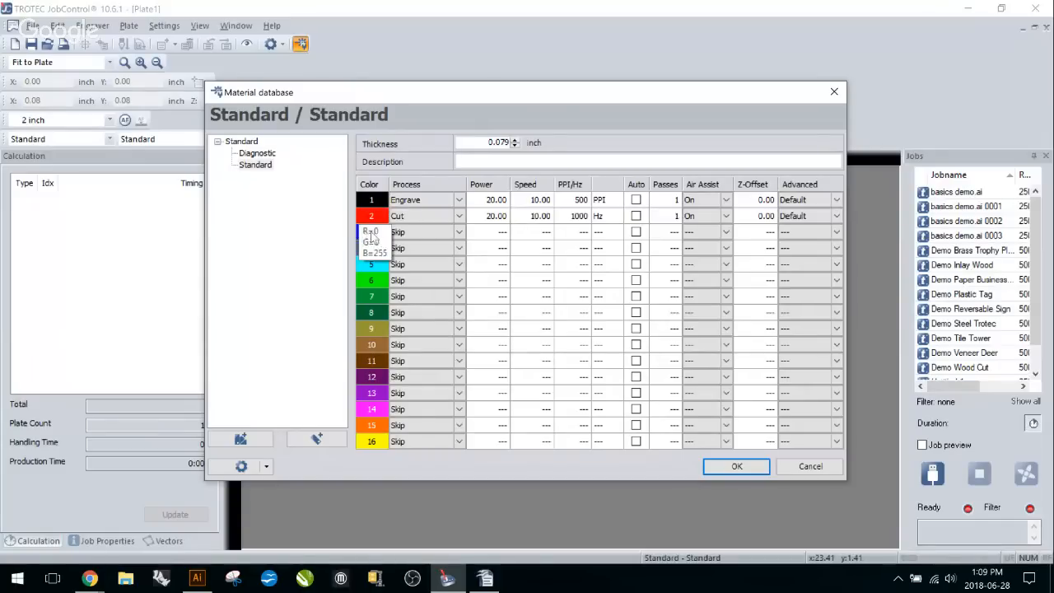
{"action": "left_click", "coordinate": [459, 216]}
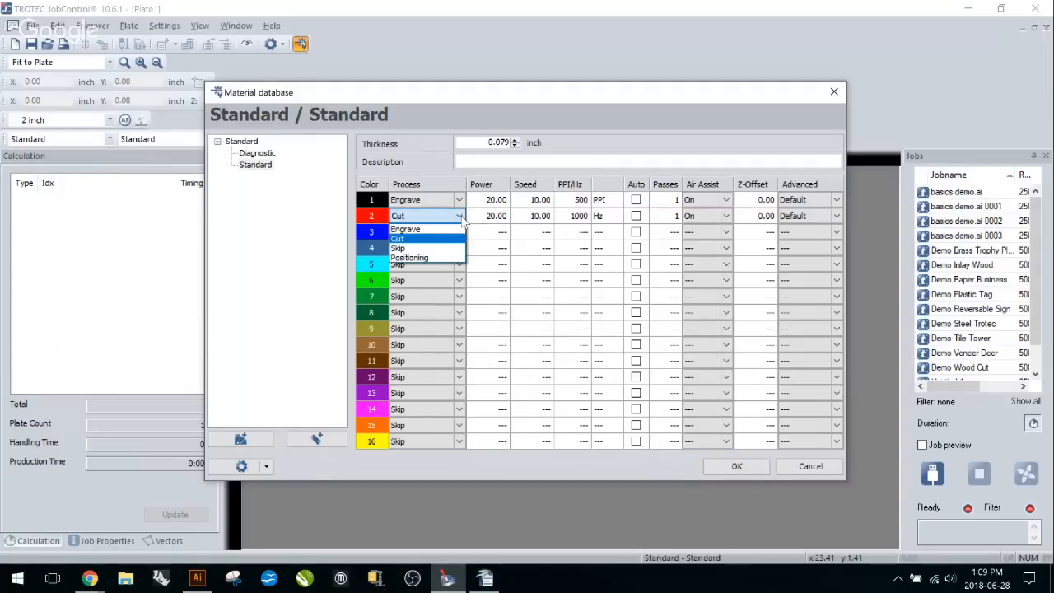
{"action": "left_click", "coordinate": [459, 239]}
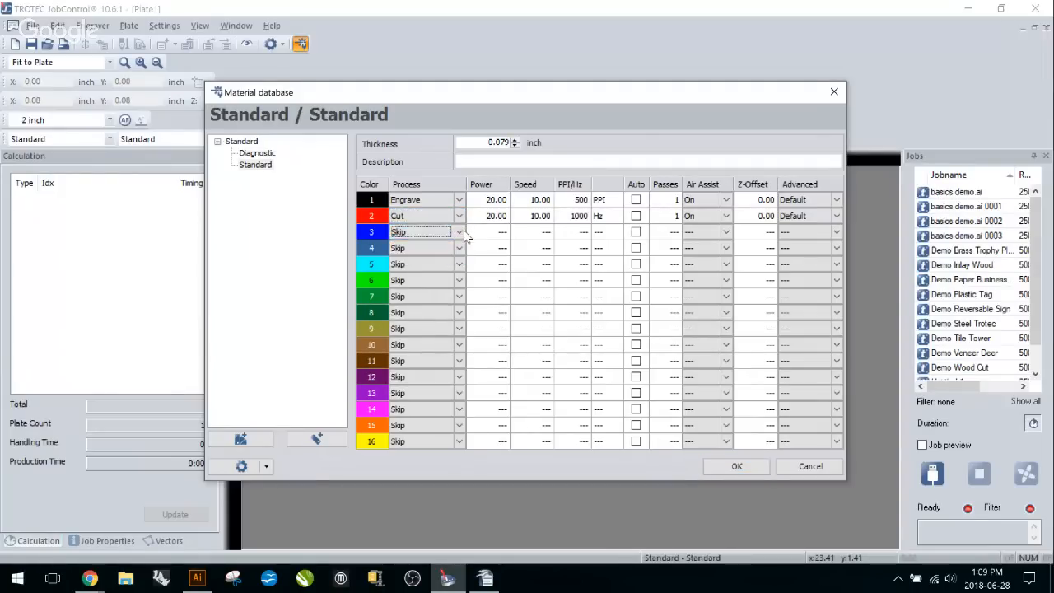
{"action": "left_click", "coordinate": [459, 231]}
{"action": "left_click", "coordinate": [440, 245]}
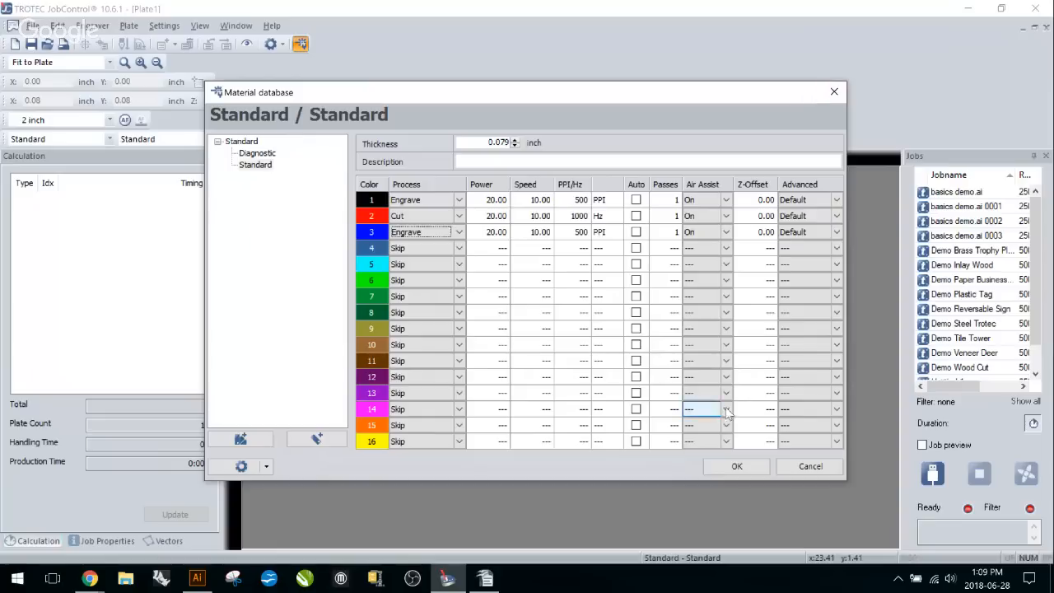
Return to Illustrator and add the selected Art & Illustration swatches to the document's swatches
{"action": "left_click", "coordinate": [198, 576]}
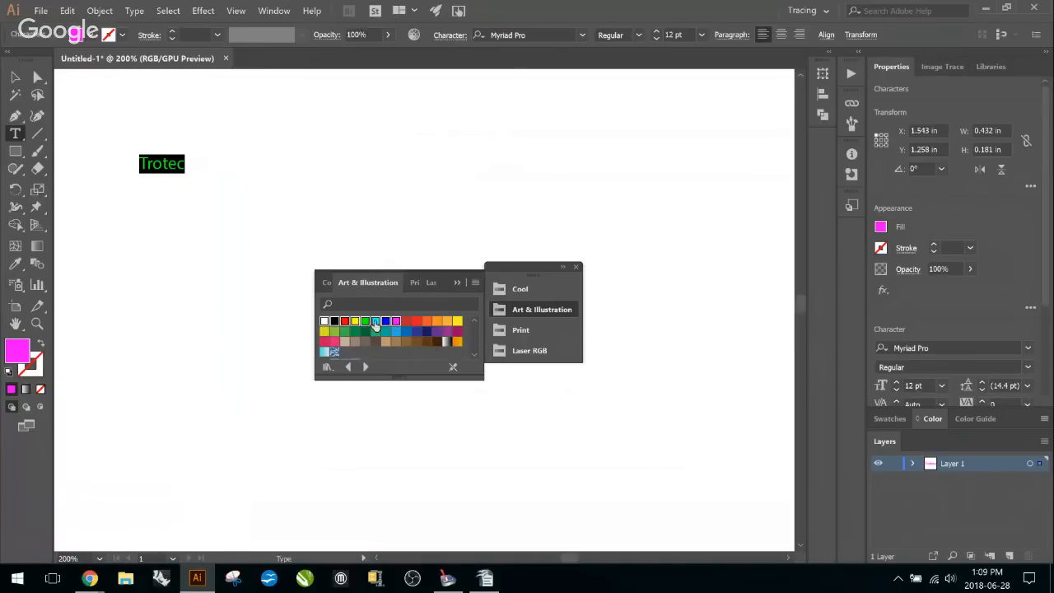
{"action": "left_click", "coordinate": [475, 283]}
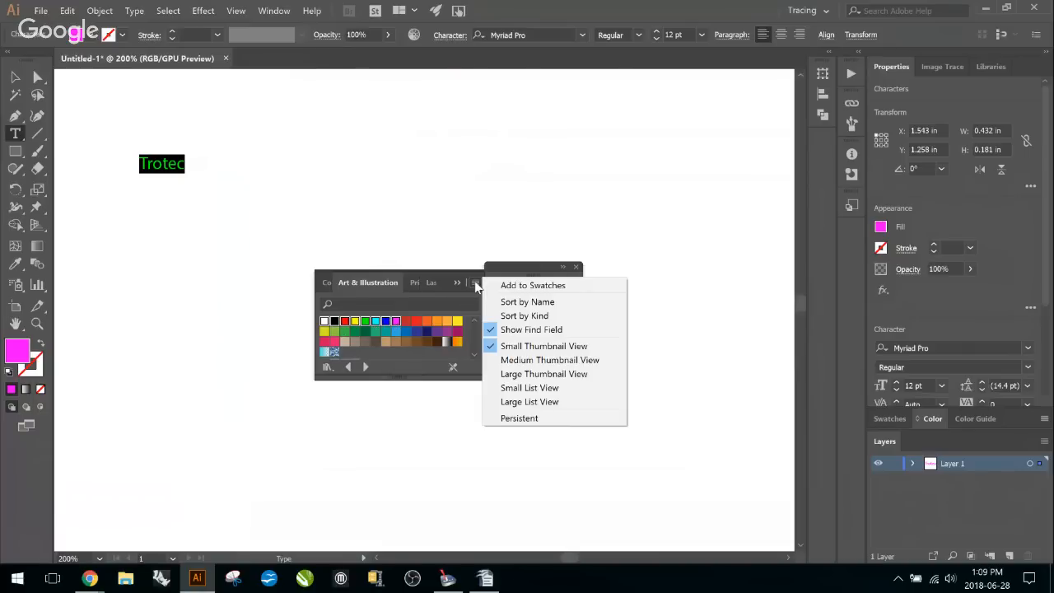
{"action": "left_click", "coordinate": [527, 286]}
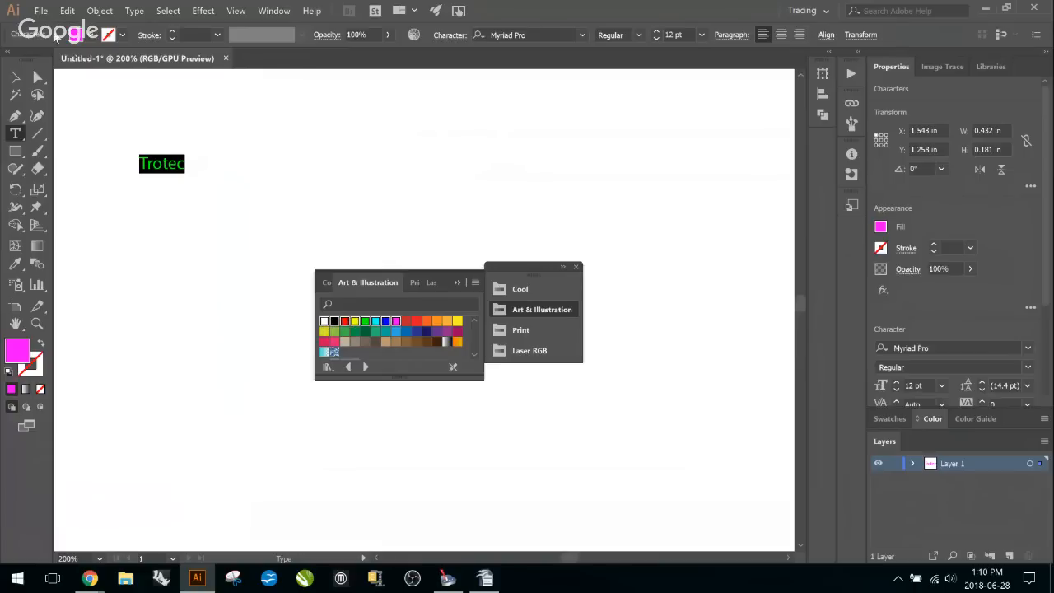
Create a colour group named "RGB LASER" from the newly added swatches
{"action": "left_click", "coordinate": [92, 35]}
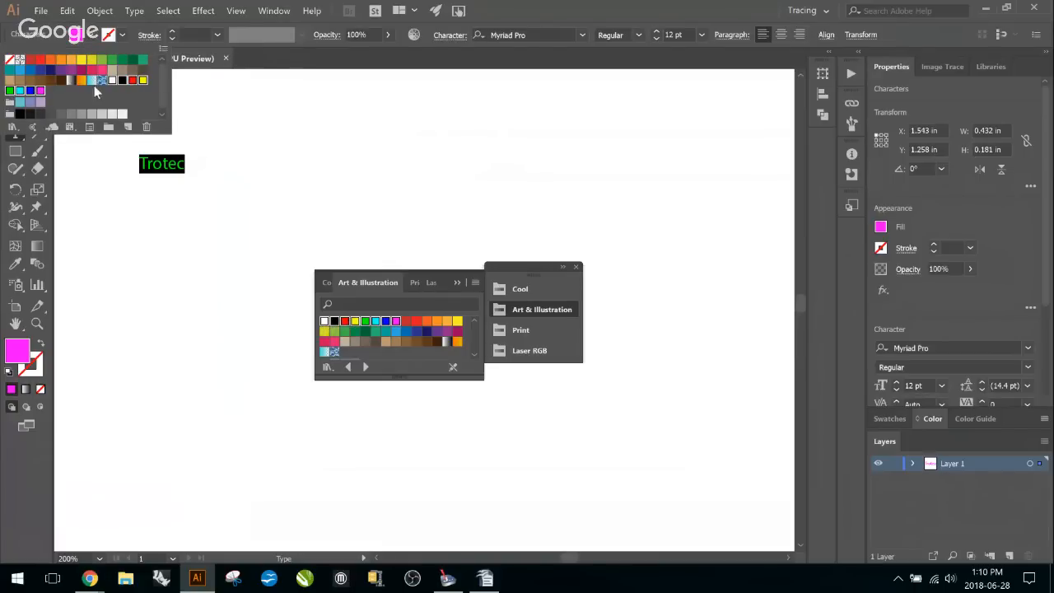
{"action": "left_click", "coordinate": [107, 127]}
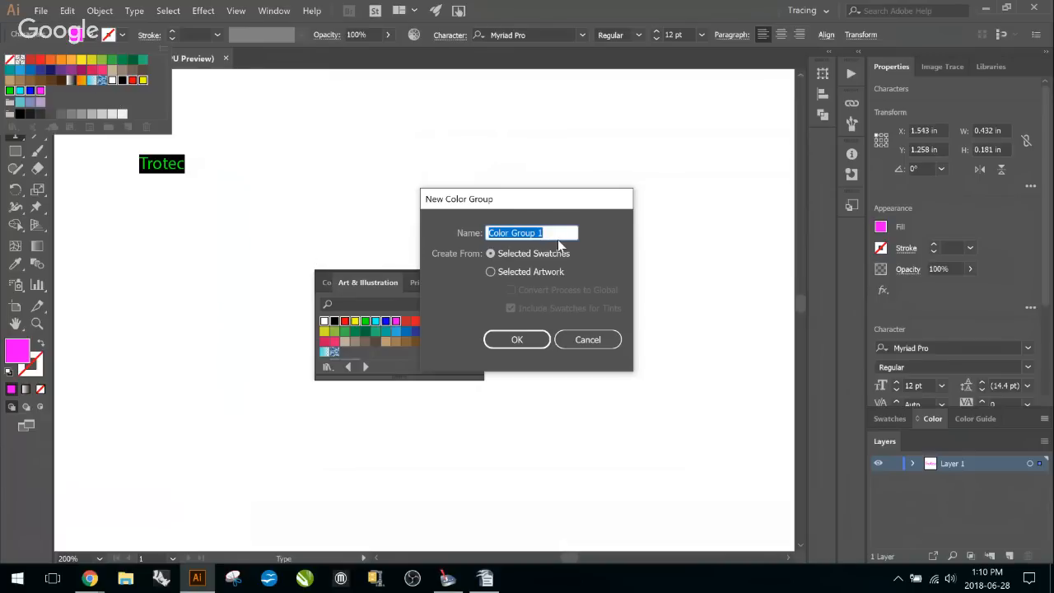
{"action": "type", "text": "RGB LA"}
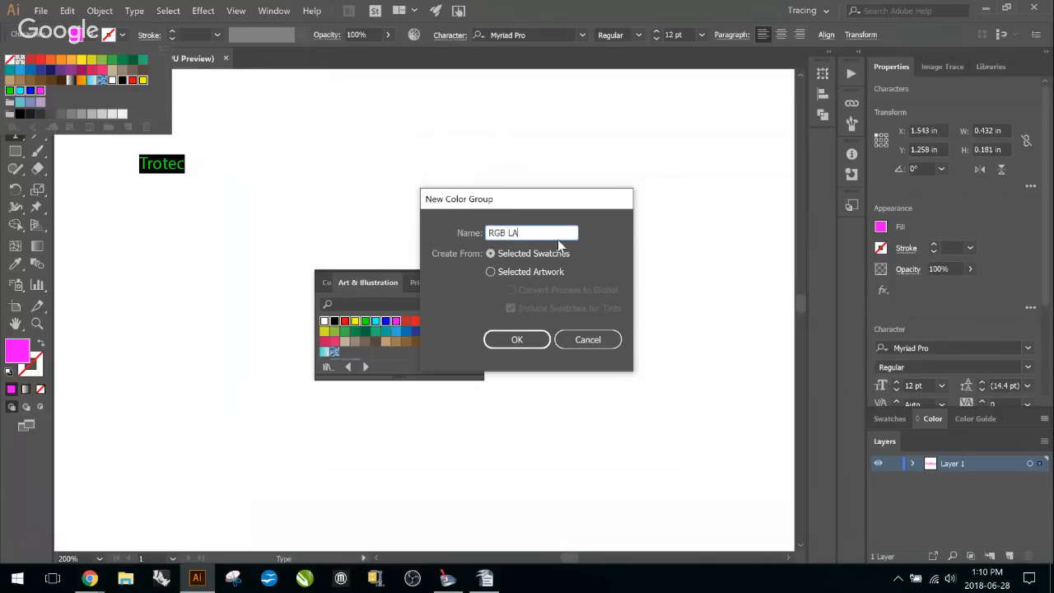
{"action": "type", "text": "ser"}
{"action": "key", "text": "BackSpace"}
{"action": "type", "text": "SER"}
{"action": "left_click", "coordinate": [509, 340]}
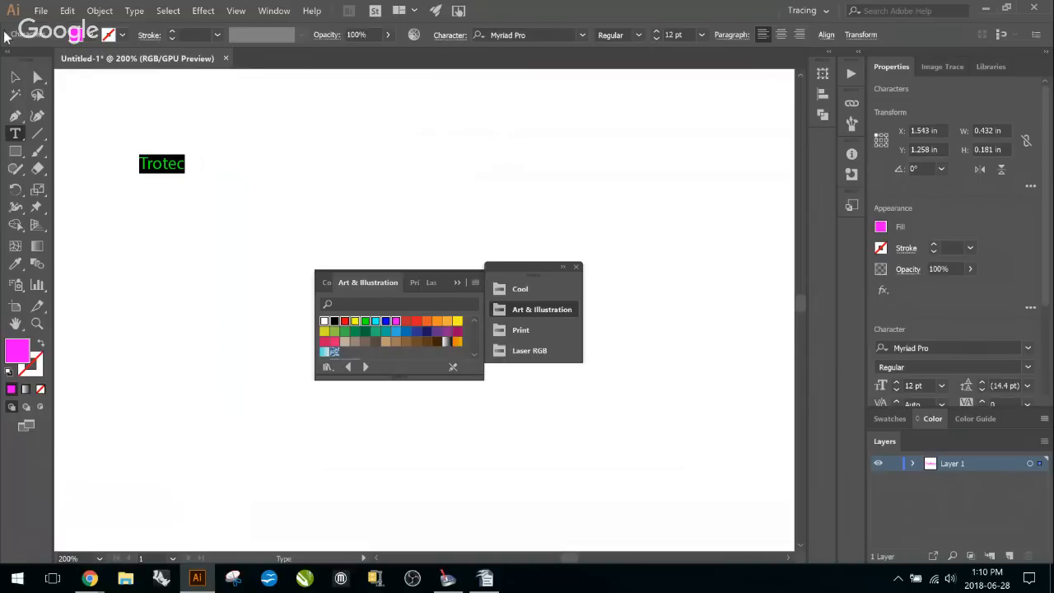
{"action": "left_click", "coordinate": [91, 39]}
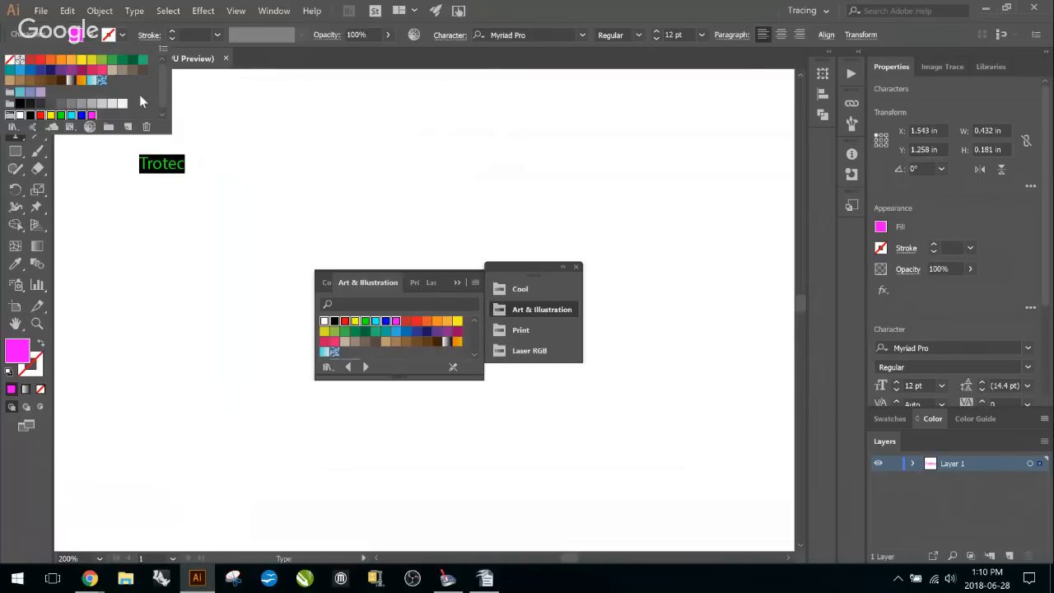
{"action": "scroll", "coordinate": [31, 105], "scroll_direction": "down", "scroll_amount": 1}
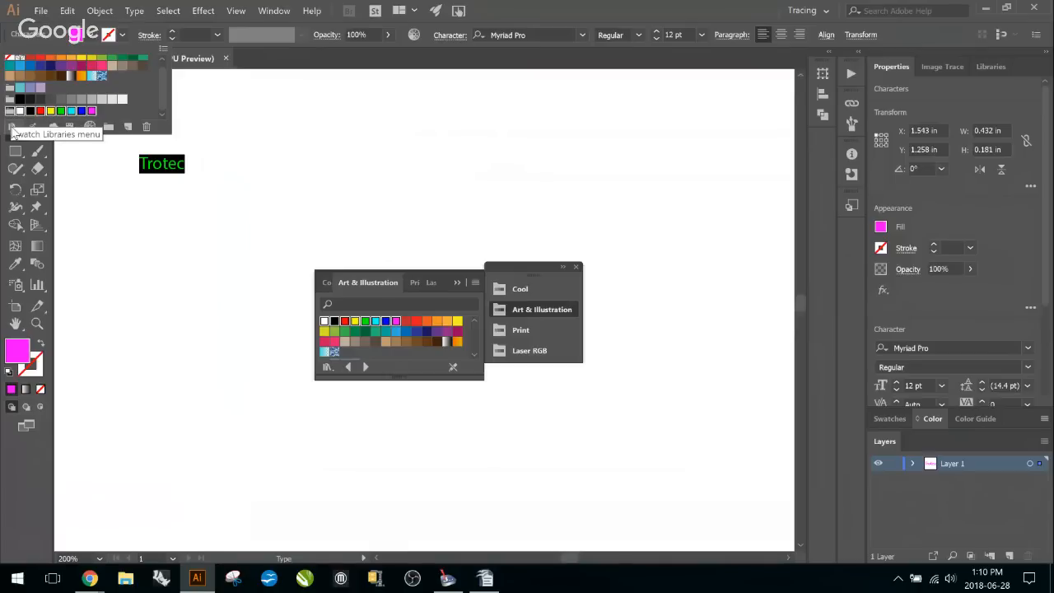
{"action": "left_click", "coordinate": [11, 128]}
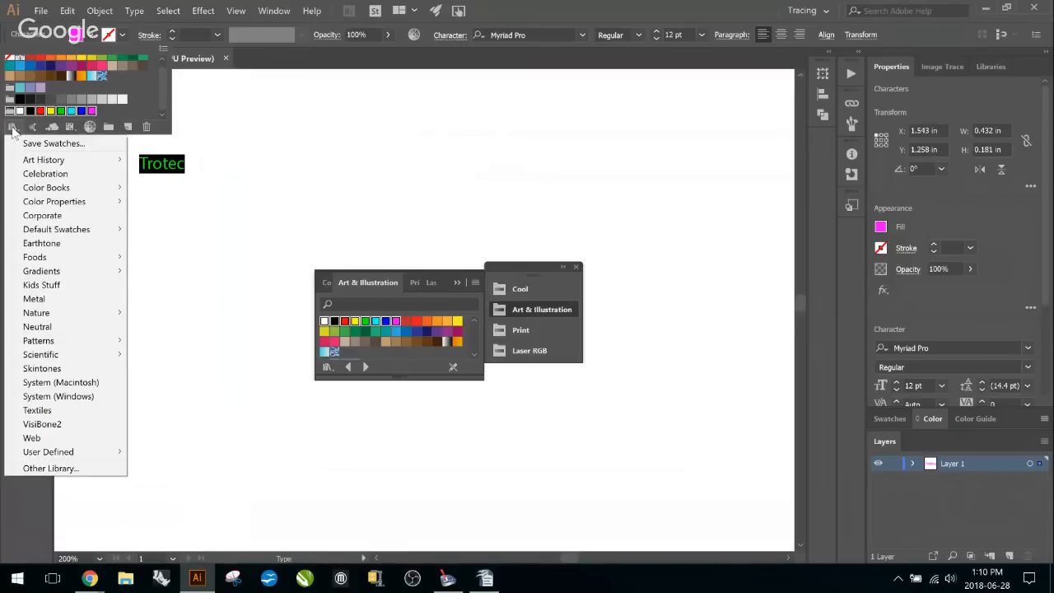
{"action": "left_click", "coordinate": [30, 144]}
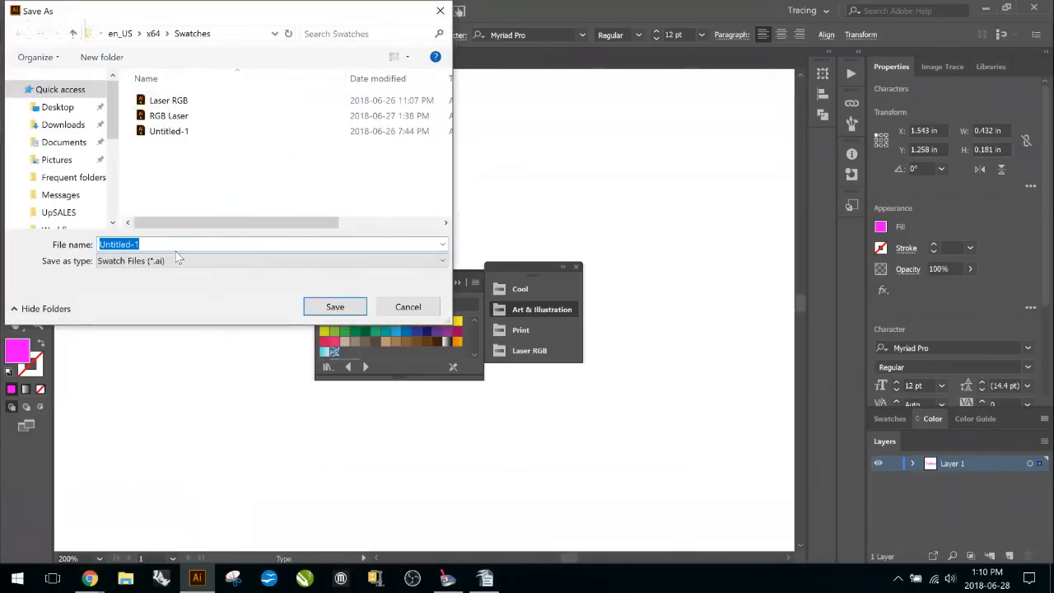
{"action": "left_click", "coordinate": [305, 102]}
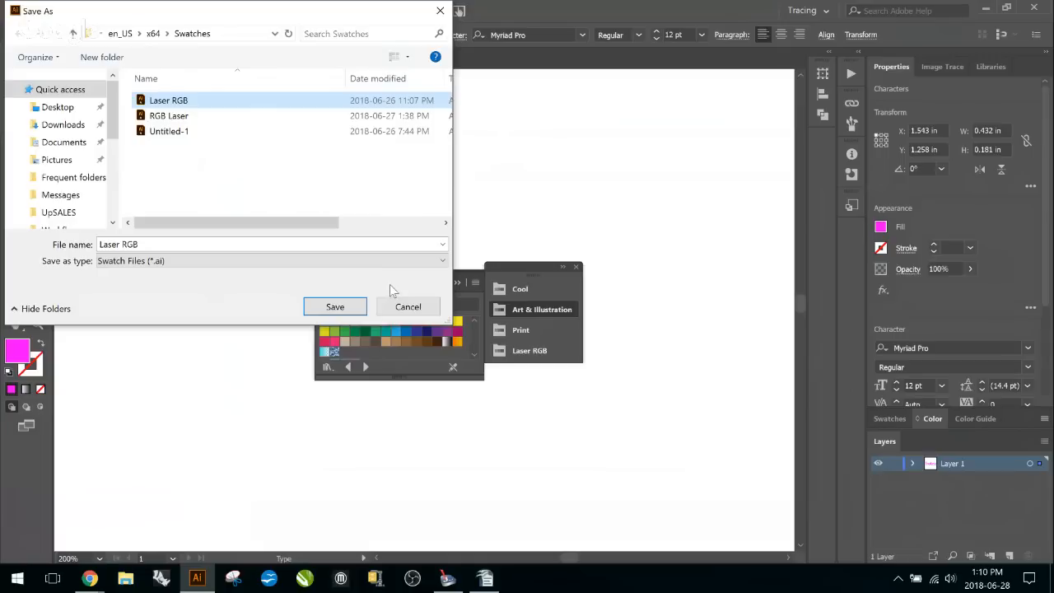
{"action": "left_click", "coordinate": [406, 306]}
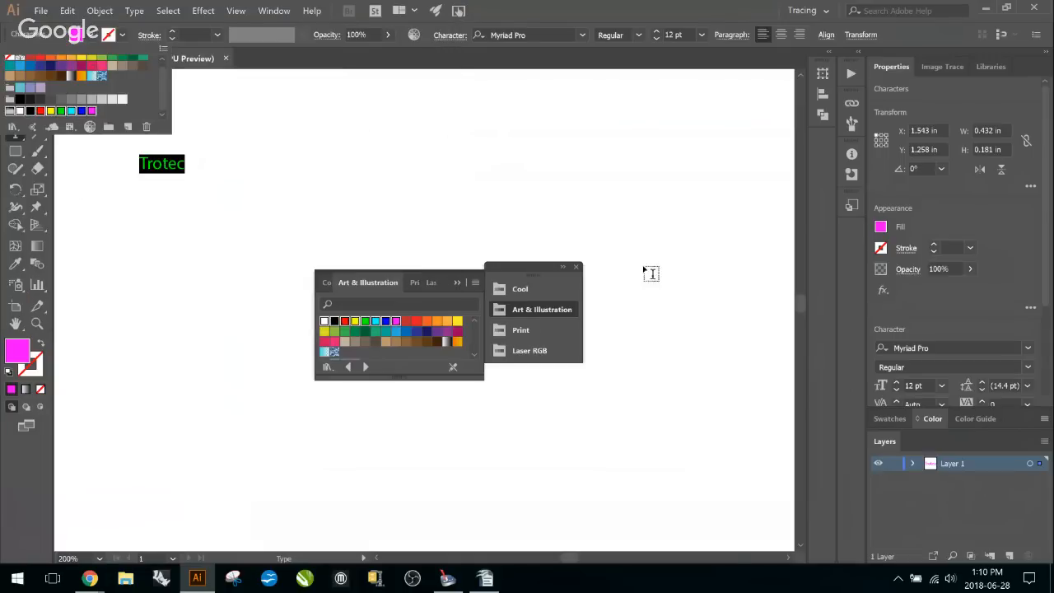
Fill the "Trotec" text with the black swatch from the RGB LASER colour group and close the floating swatch libraries
{"action": "left_click", "coordinate": [107, 37]}
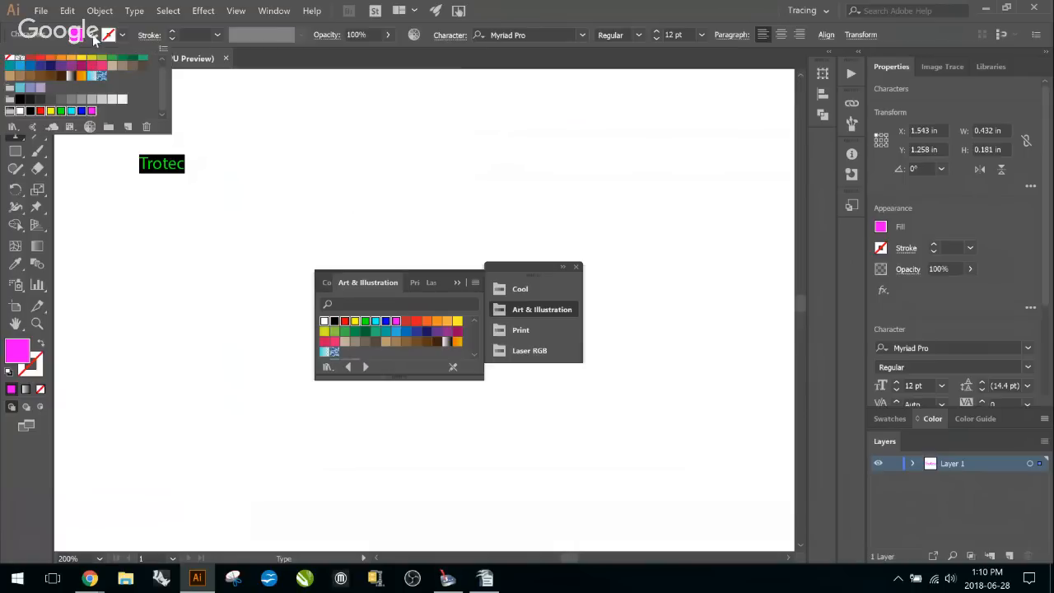
{"action": "left_click", "coordinate": [29, 115]}
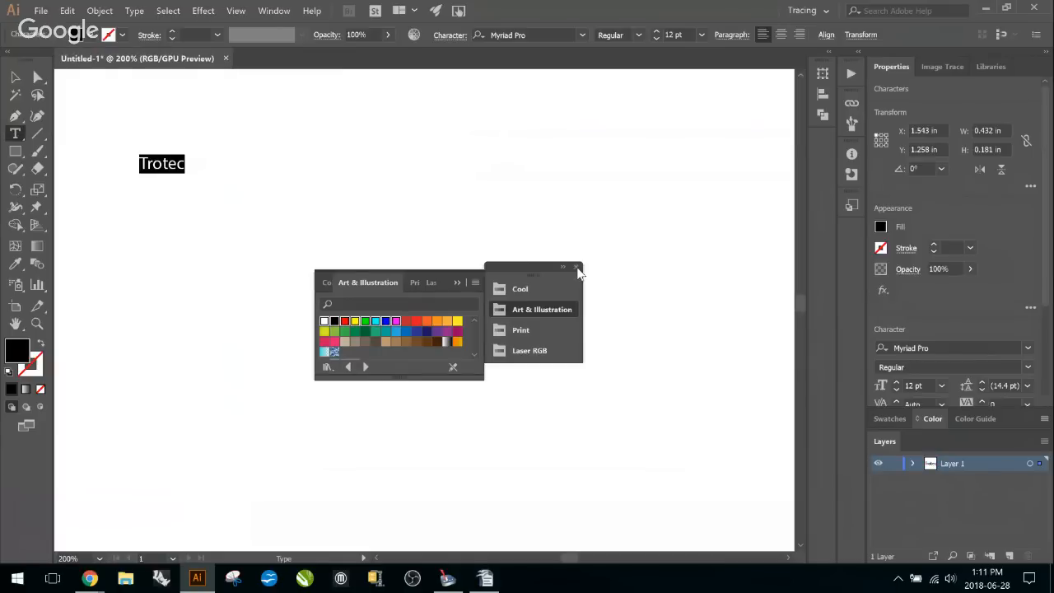
{"action": "left_click", "coordinate": [576, 269]}
Move the "Trotec" text straight up towards the artboard's upper edge, to a Y position of about 0.61 in
{"action": "left_click", "coordinate": [37, 76]}
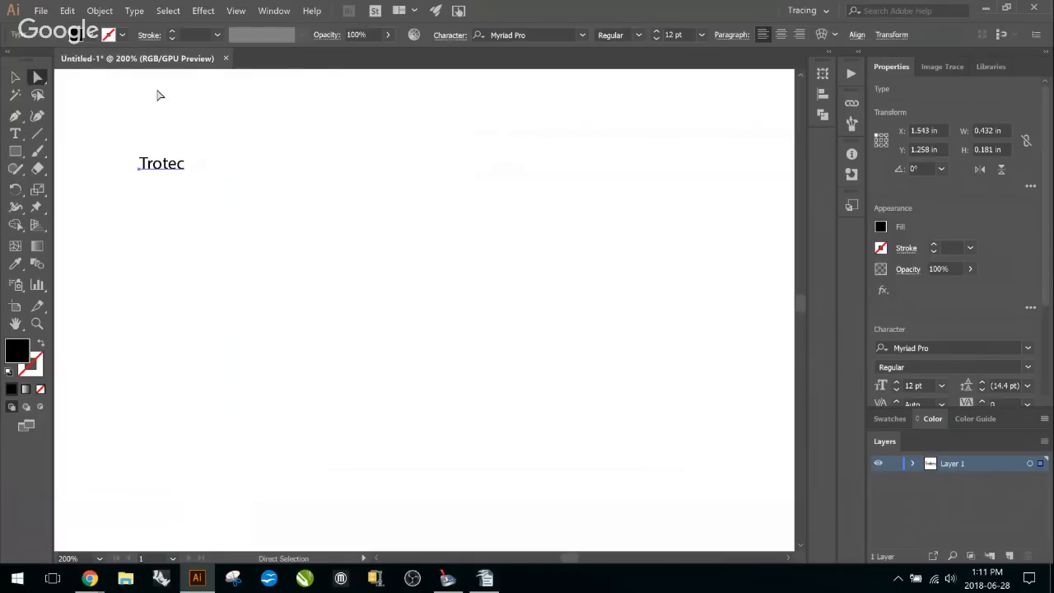
{"action": "scroll", "coordinate": [156, 217], "scroll_direction": "down", "scroll_amount": 1}
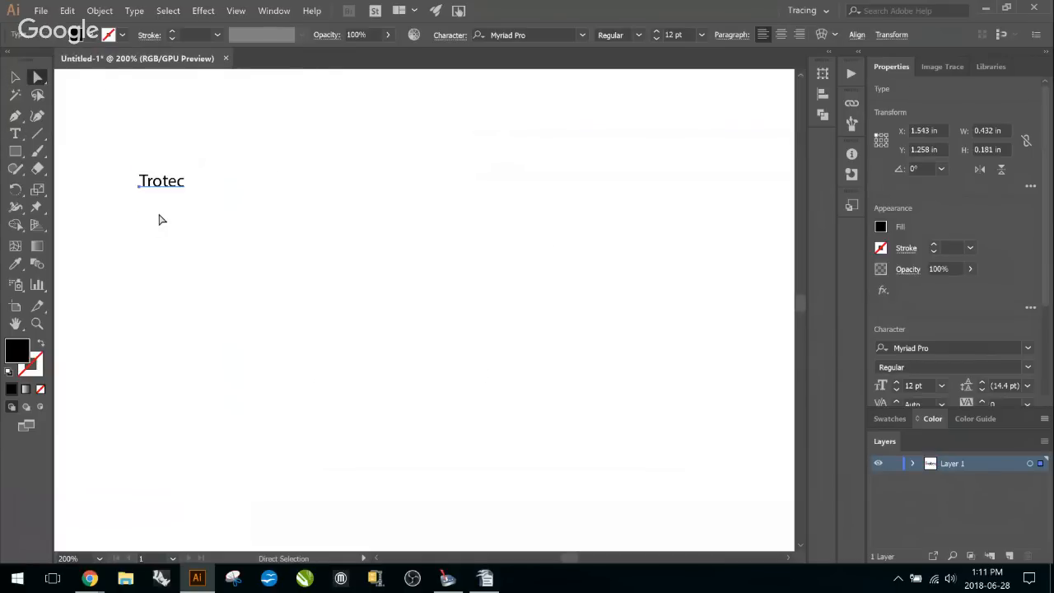
{"action": "scroll", "coordinate": [183, 220], "scroll_direction": "up", "scroll_amount": 2}
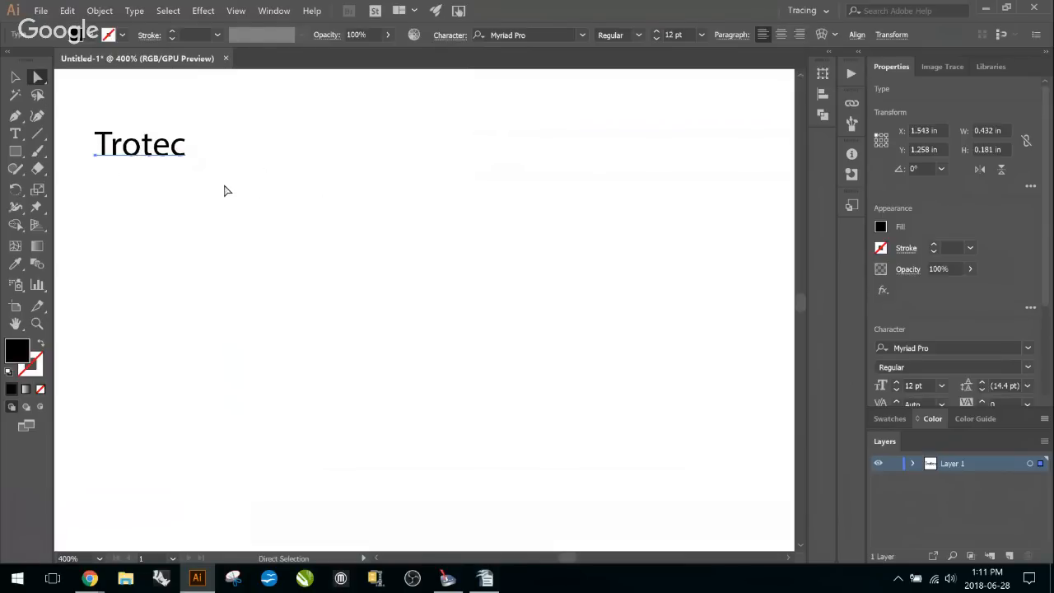
{"action": "scroll", "coordinate": [104, 155], "scroll_direction": "up", "scroll_amount": 1}
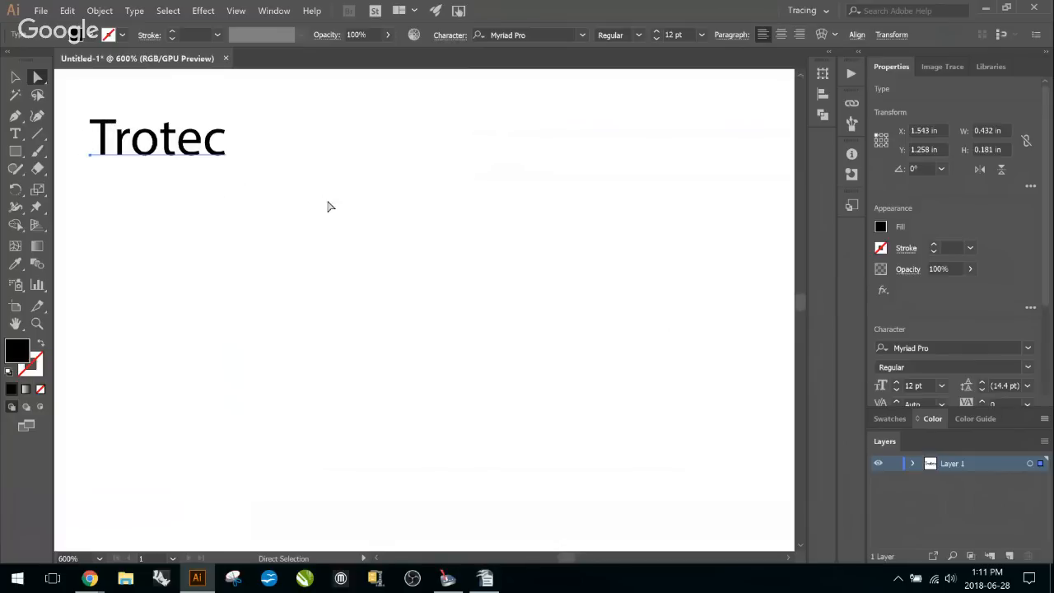
{"action": "key", "text": "alt"}
{"action": "scroll", "coordinate": [414, 206], "scroll_direction": "down", "scroll_amount": 4, "text": "alt"}
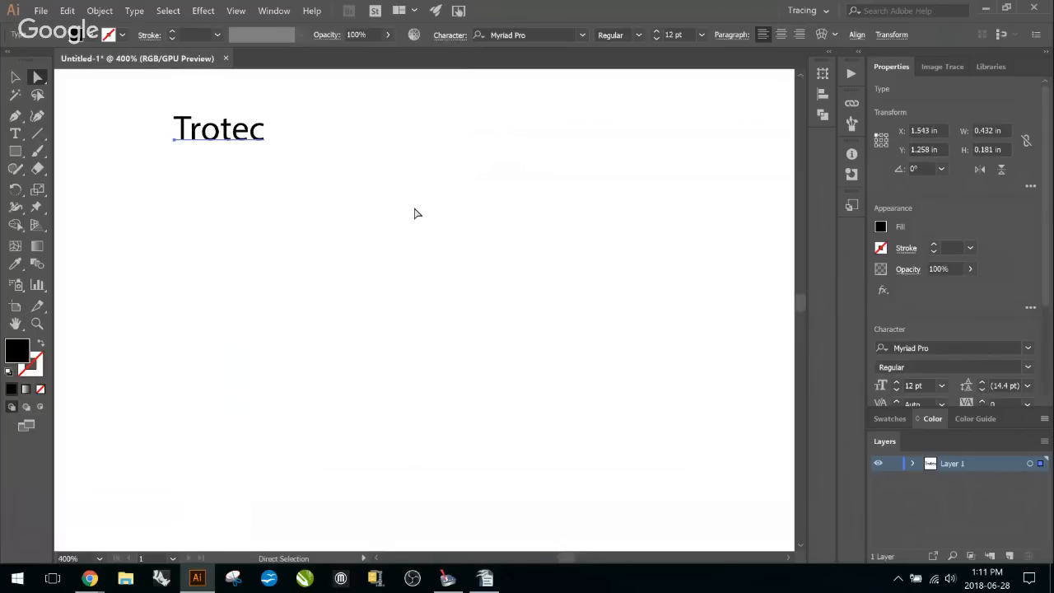
{"action": "scroll", "coordinate": [400, 176], "scroll_direction": "down", "scroll_amount": 2, "text": "alt"}
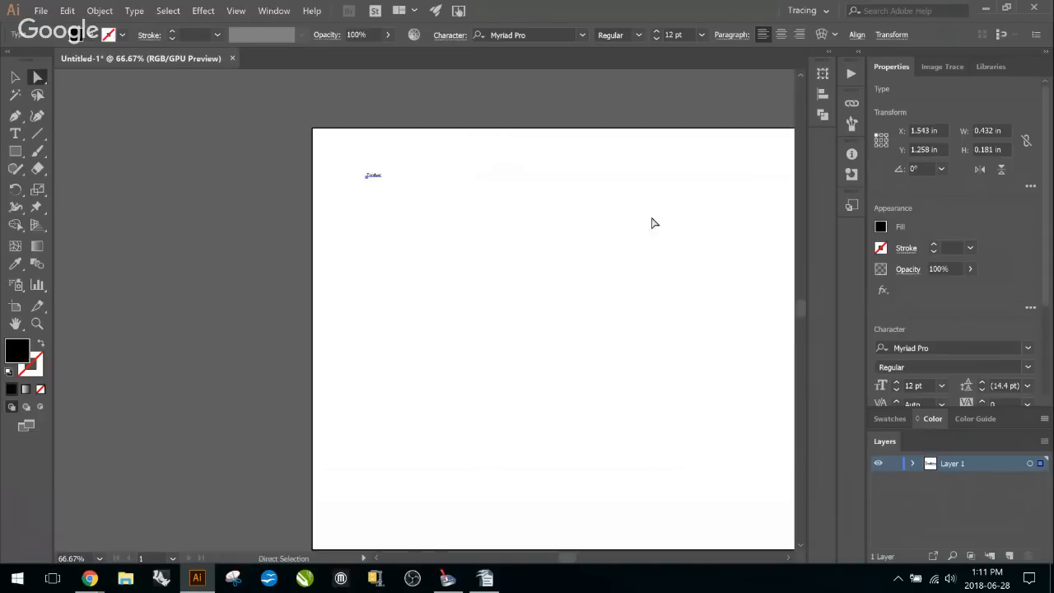
{"action": "left_click_drag", "start_coordinate": [682, 207], "coordinate": [437, 172]}
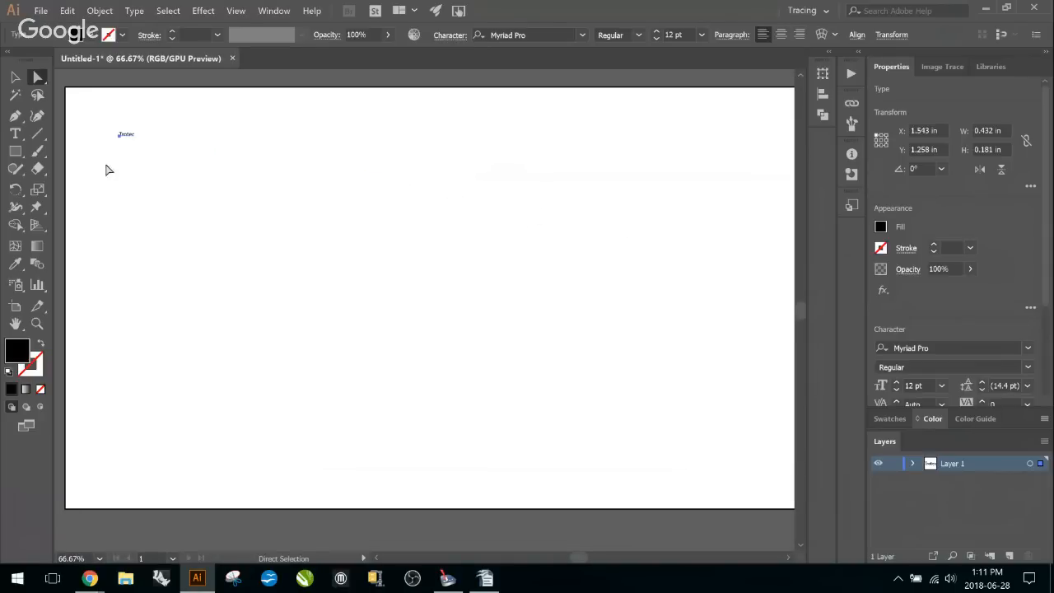
{"action": "left_click_drag", "start_coordinate": [128, 138], "coordinate": [129, 116]}
{"action": "scroll", "coordinate": [160, 110], "scroll_direction": "up", "scroll_amount": 1}
{"action": "scroll", "coordinate": [136, 140], "scroll_direction": "up", "scroll_amount": 2, "text": "alt"}
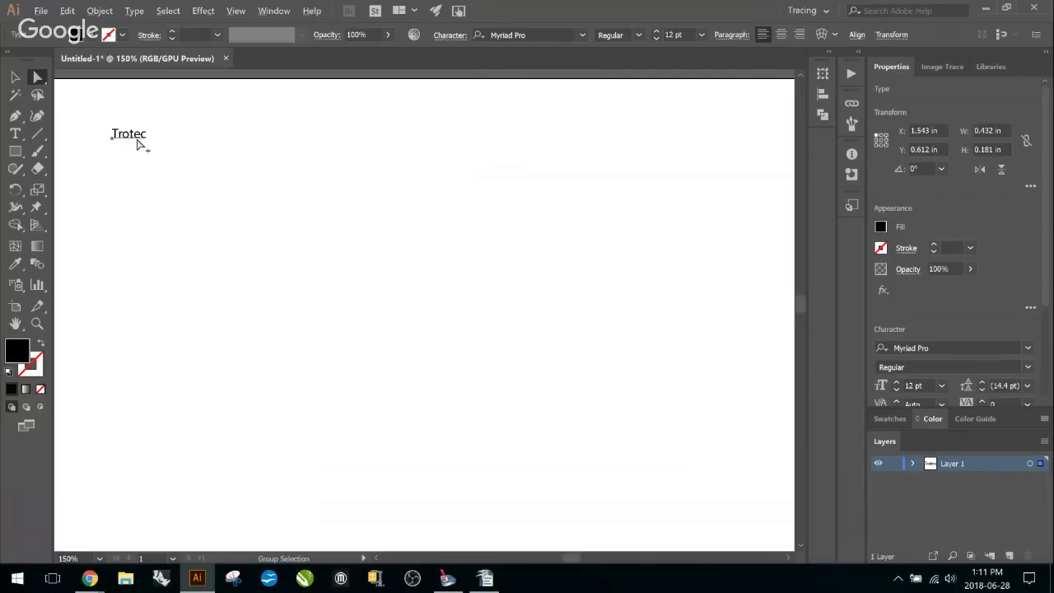
{"action": "scroll", "coordinate": [127, 145], "scroll_direction": "up", "scroll_amount": 3, "text": "alt"}
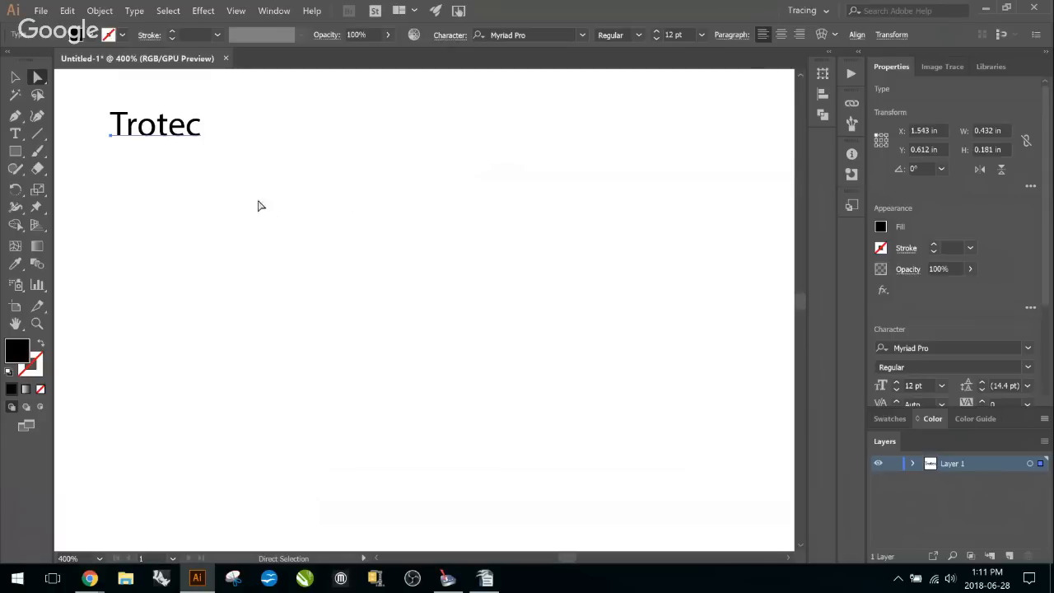
{"action": "scroll", "coordinate": [138, 162], "scroll_direction": "up", "scroll_amount": 1}
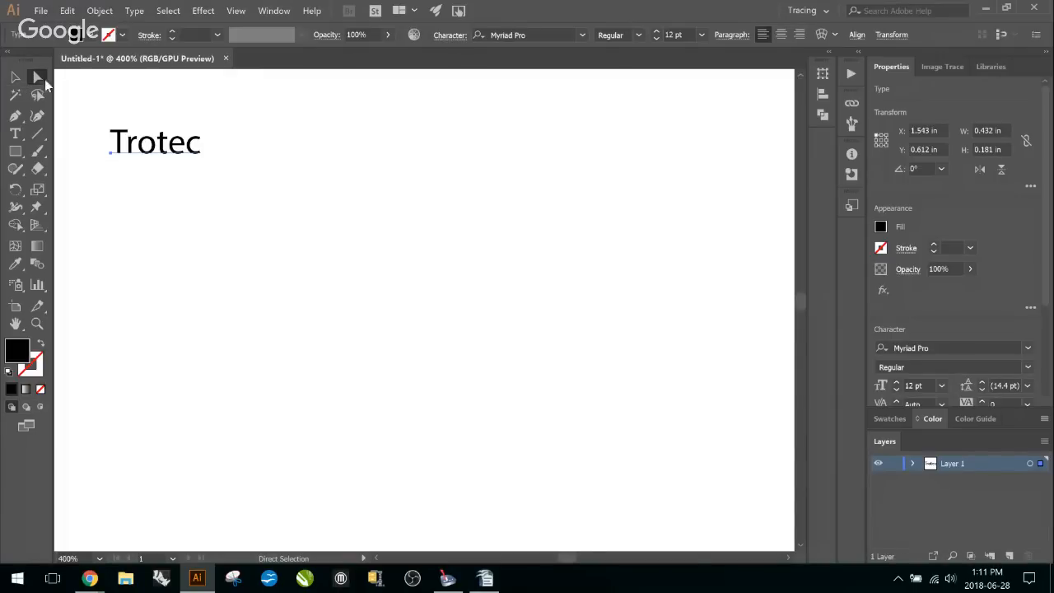
Select the whole word "Trotec" and swap its fill and stroke, giving it no fill and a 1 pt black outline
{"action": "key", "text": "t"}
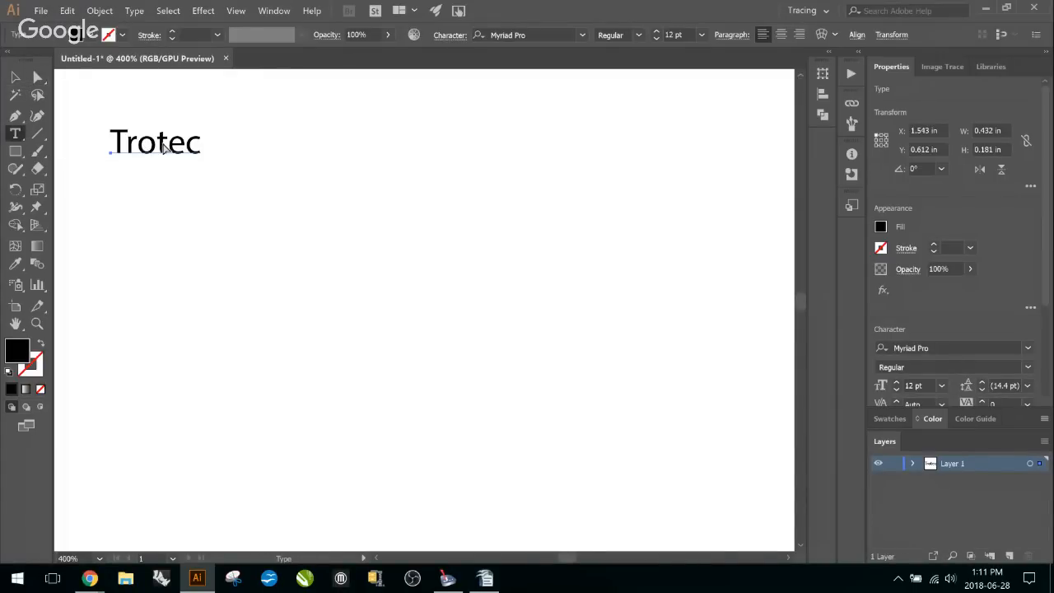
{"action": "left_click", "coordinate": [161, 143]}
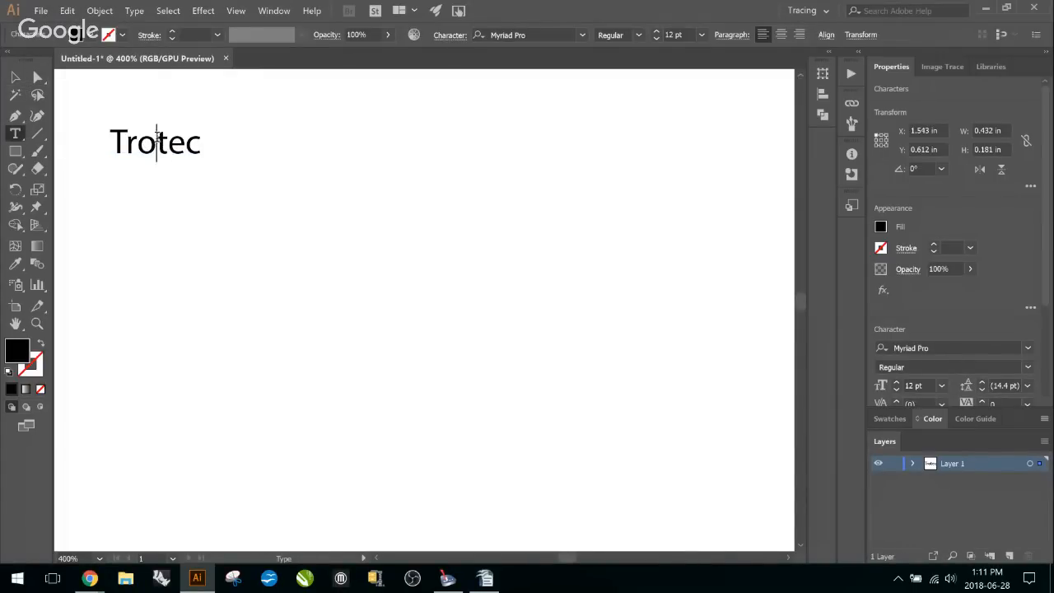
{"action": "double_click", "coordinate": [157, 138]}
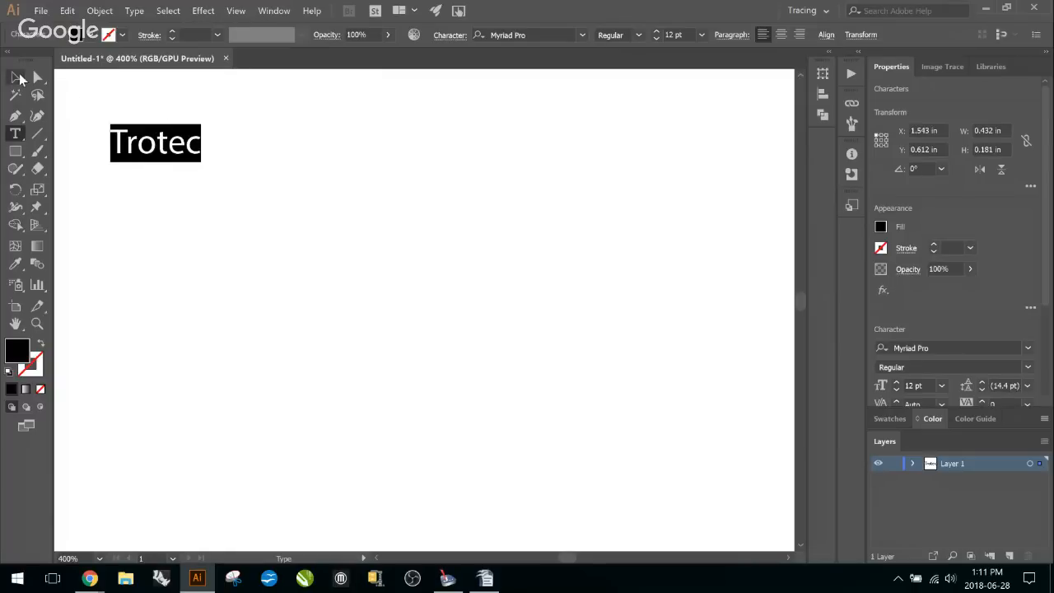
{"action": "left_click", "coordinate": [42, 346]}
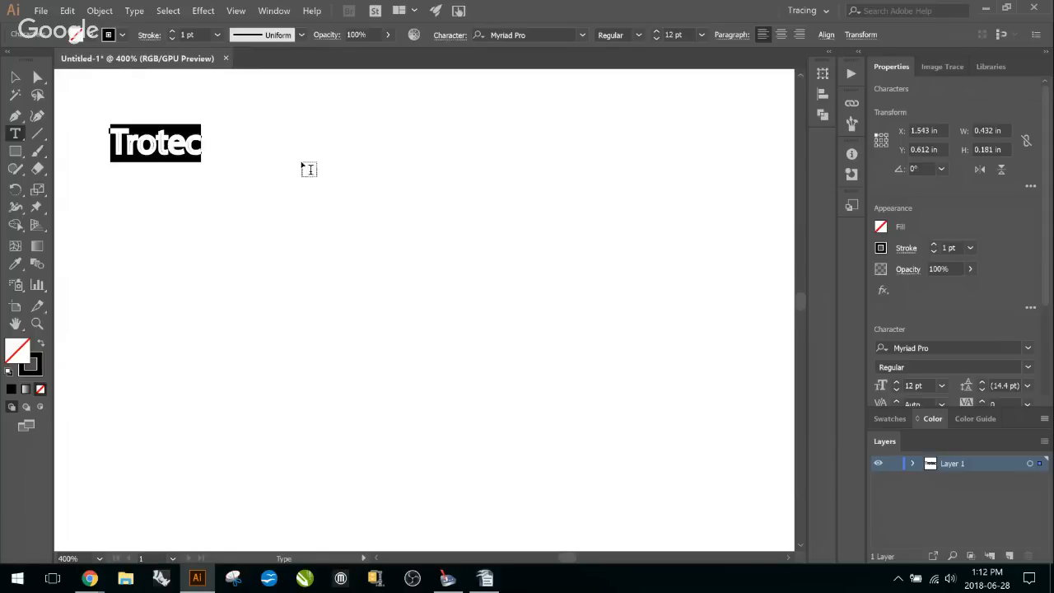
Deselect the "Trotec" text and examine the thickness of its outlined letters up close
{"action": "scroll", "coordinate": [190, 148], "scroll_direction": "up", "scroll_amount": 1}
{"action": "scroll", "coordinate": [189, 152], "scroll_direction": "up", "scroll_amount": 2}
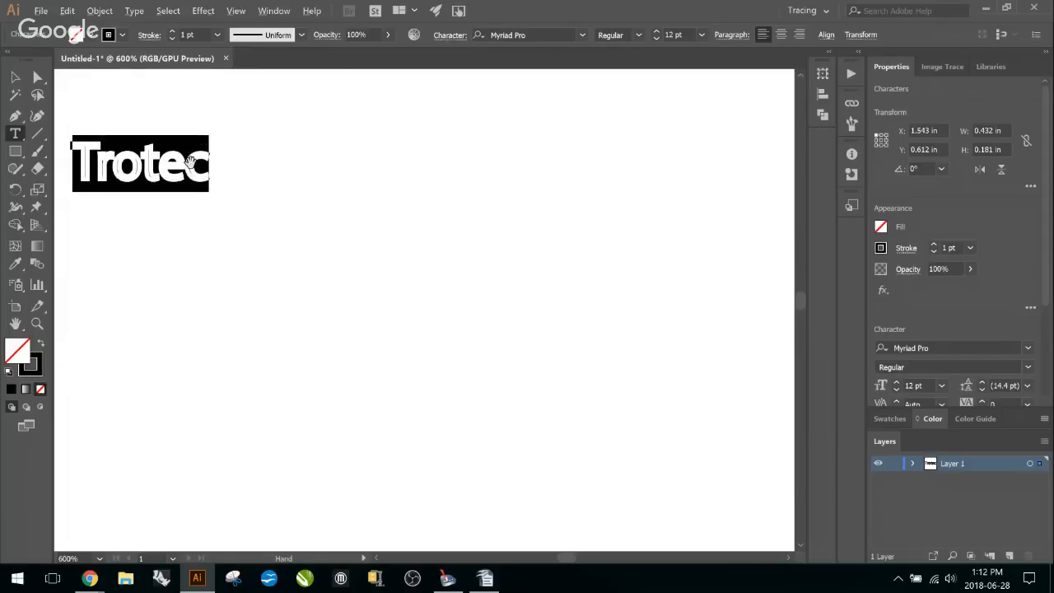
{"action": "left_click_drag", "start_coordinate": [190, 176], "coordinate": [221, 175]}
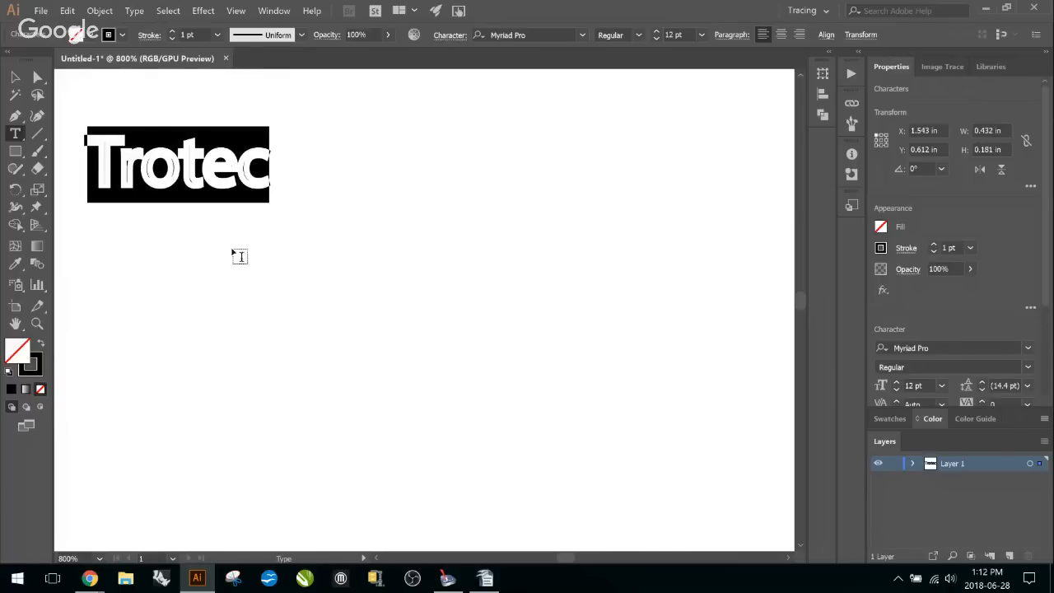
{"action": "key", "text": "BackSpace"}
{"action": "key", "text": "ctrl+z"}
{"action": "left_click", "coordinate": [18, 77]}
{"action": "left_click", "coordinate": [294, 209]}
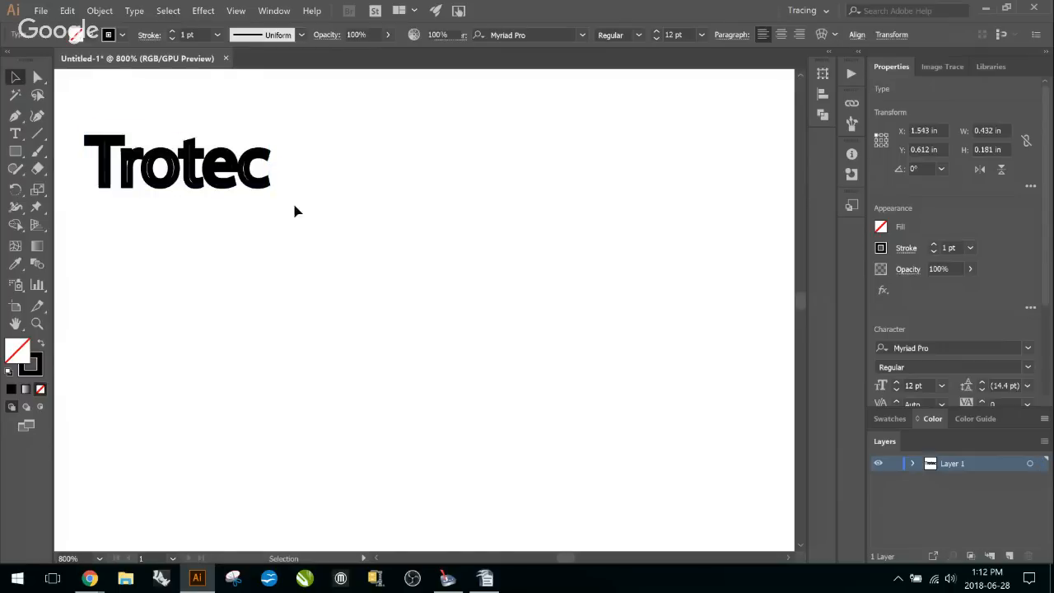
{"action": "scroll", "coordinate": [128, 183], "scroll_direction": "up", "scroll_amount": 4}
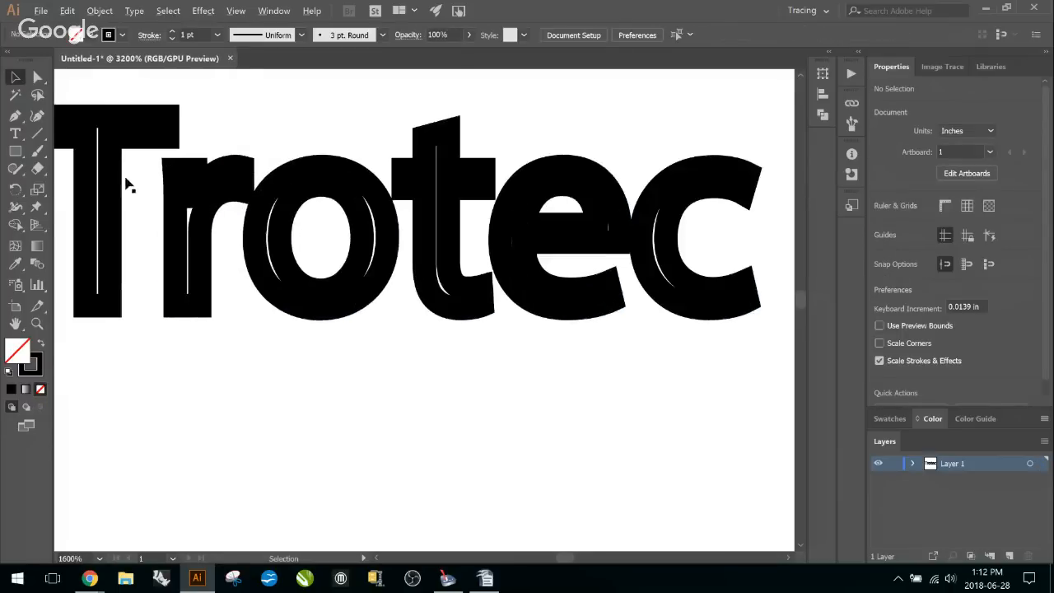
{"action": "scroll", "coordinate": [493, 219], "scroll_direction": "down", "scroll_amount": 2}
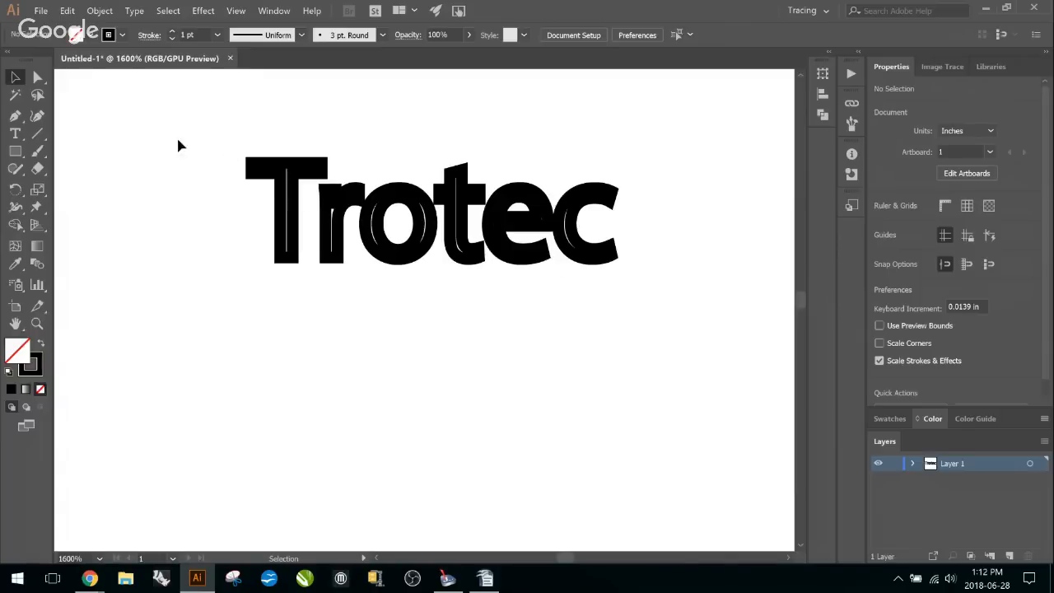
Set the "Trotec" text's stroke to RGB Red from the RGB LASER group and open its stroke weight for editing
{"action": "left_click", "coordinate": [388, 262]}
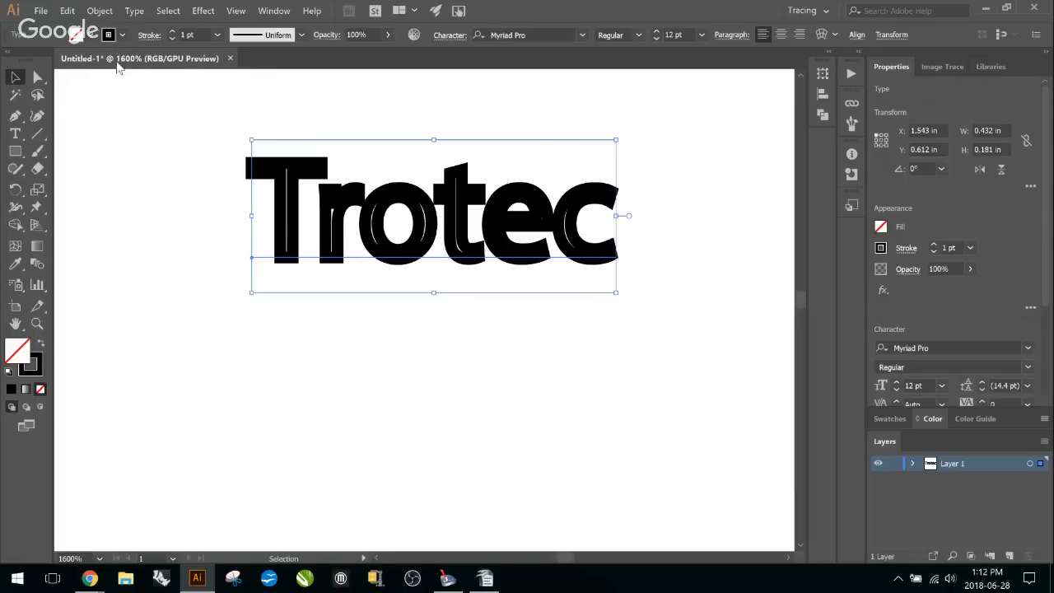
{"action": "left_click", "coordinate": [123, 36]}
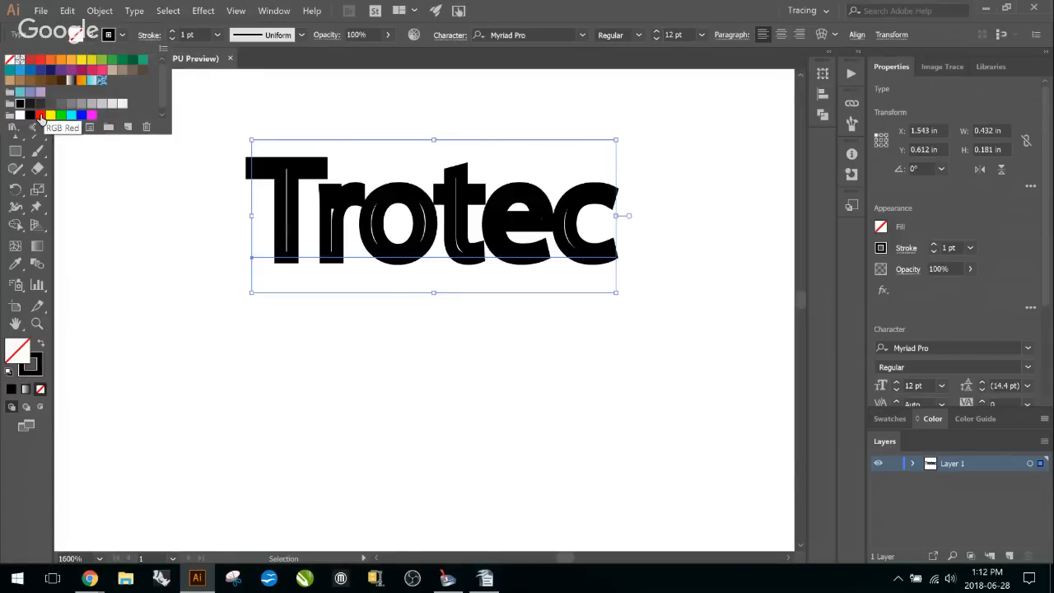
{"action": "left_click", "coordinate": [40, 116]}
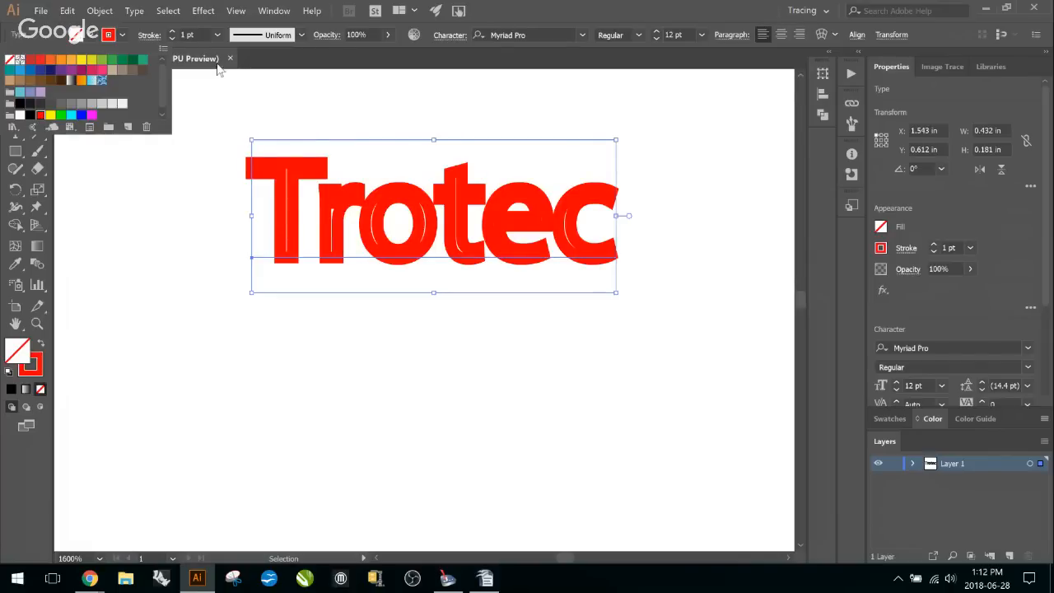
{"action": "left_click", "coordinate": [192, 35]}
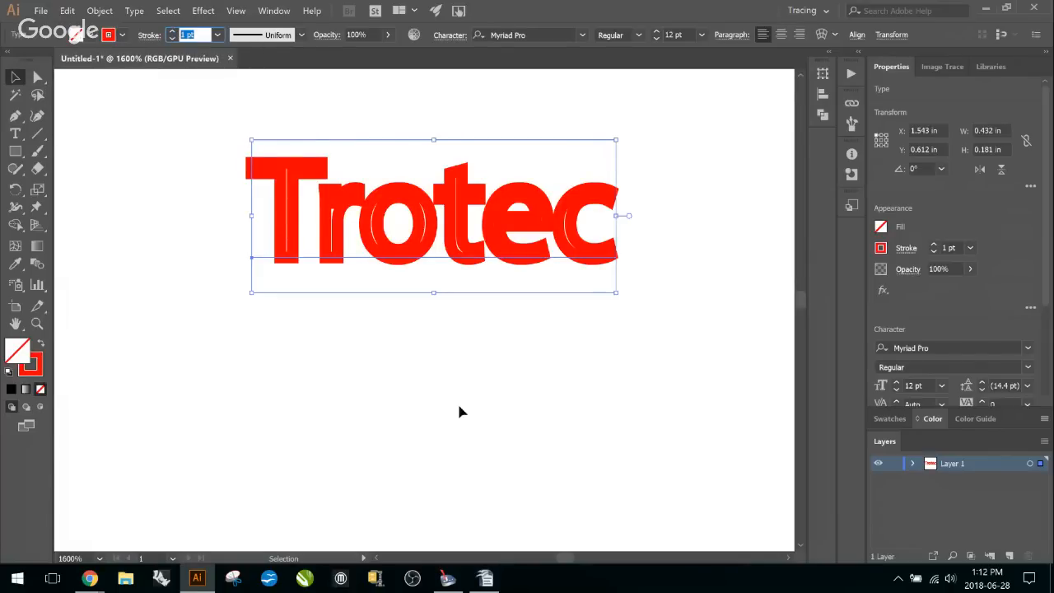
Switch to Trotec JobControl and choose Cut as the process for red (colour 2) in the Standard material
{"action": "left_click", "coordinate": [447, 578]}
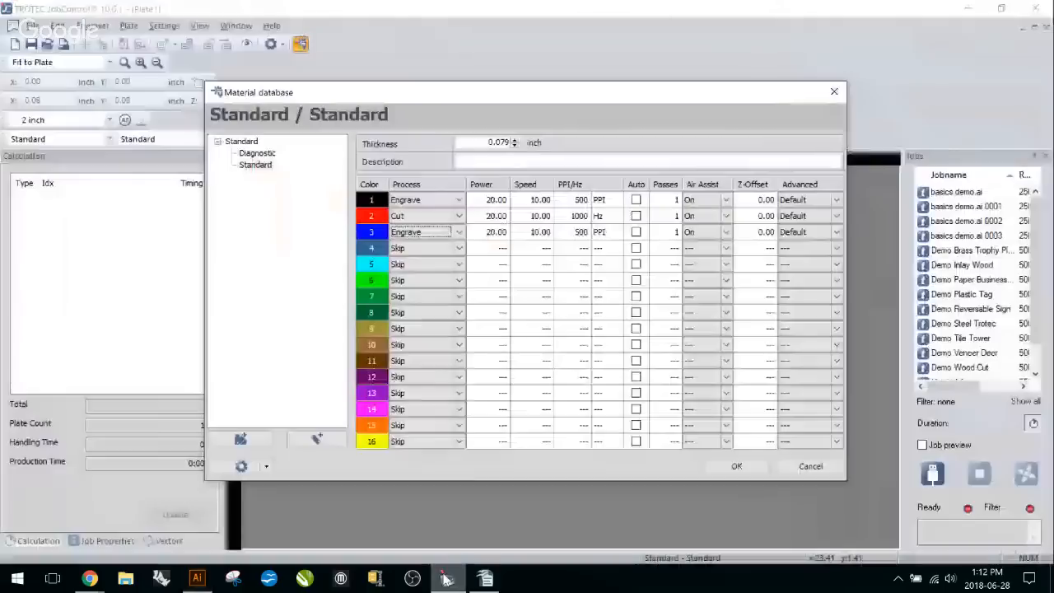
{"action": "left_click", "coordinate": [459, 215]}
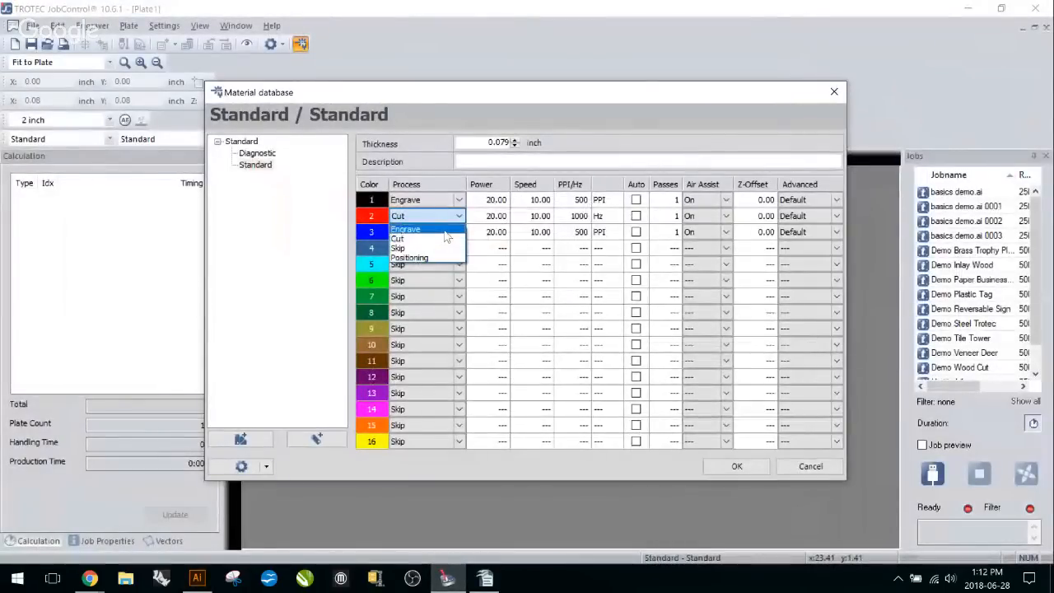
{"action": "left_click", "coordinate": [424, 238]}
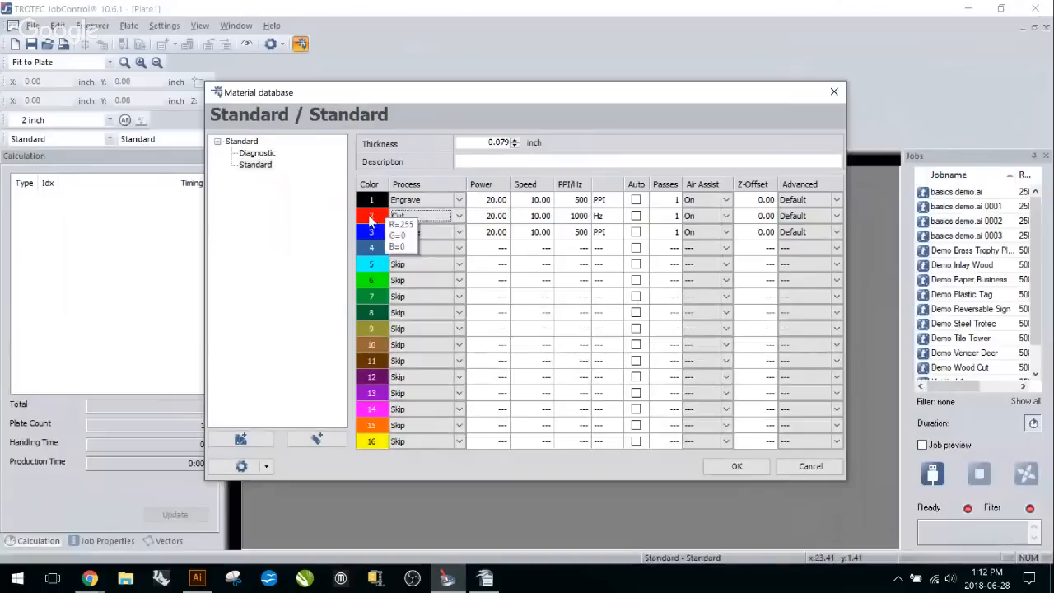
{"action": "left_click", "coordinate": [455, 581]}
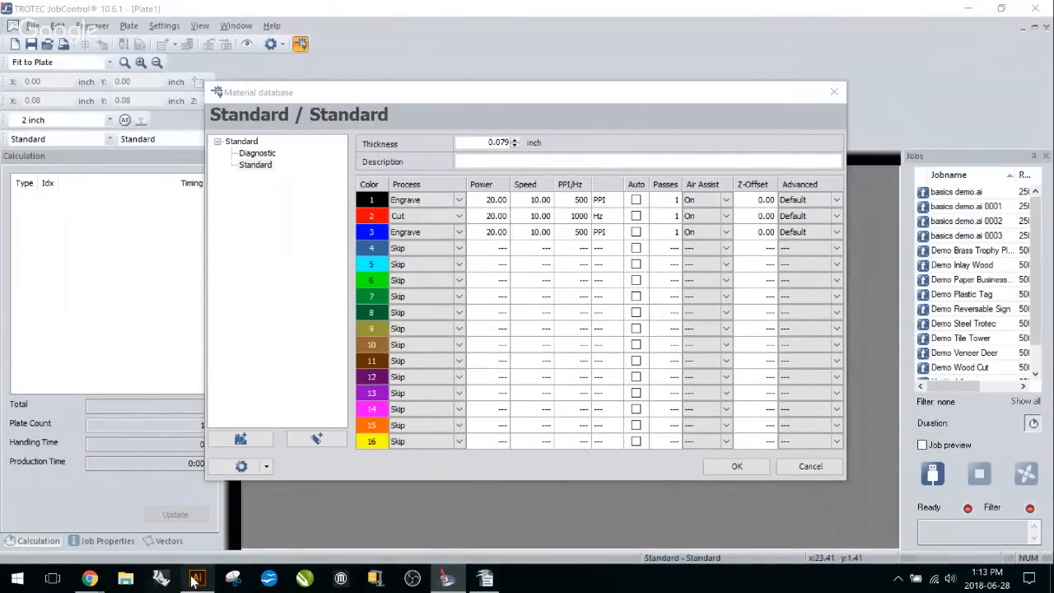
Switch back to Illustrator and set the "Trotec" text's stroke weight to 0.001 pt
{"action": "mouse_move", "coordinate": [197, 581]}
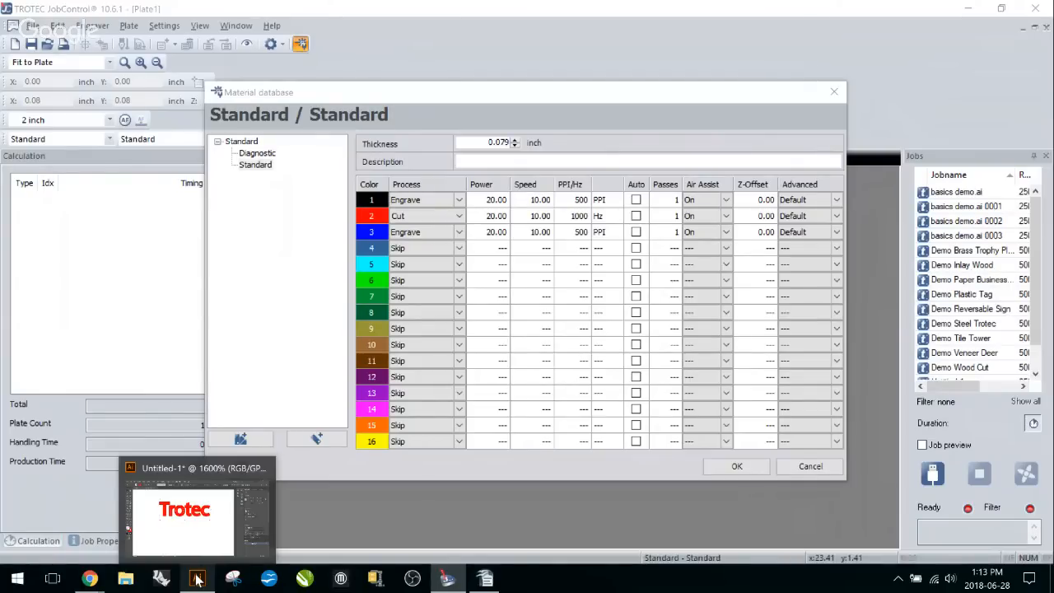
{"action": "left_click", "coordinate": [197, 579]}
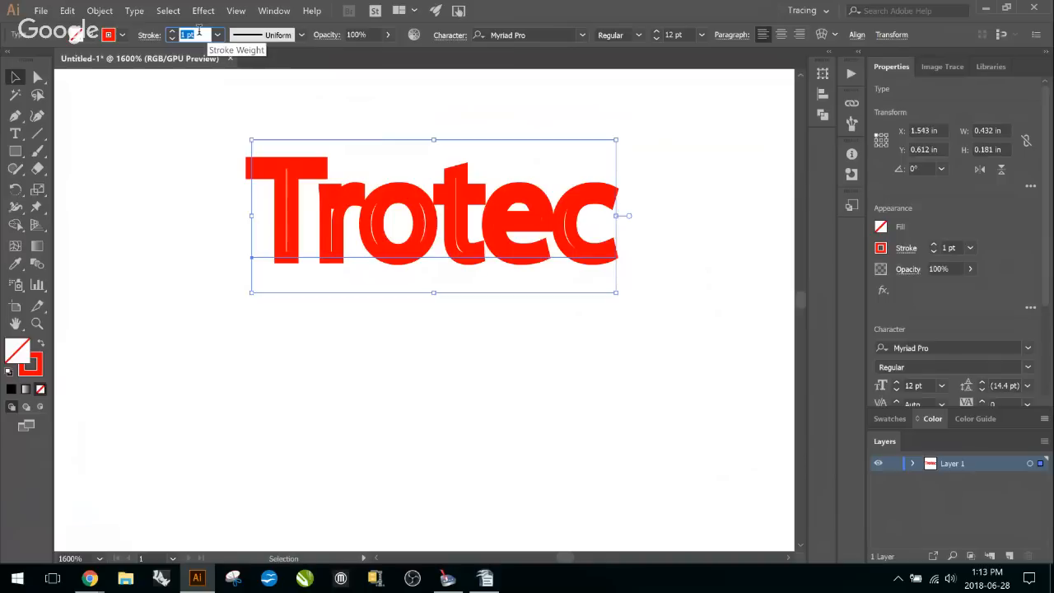
{"action": "left_click", "coordinate": [132, 103]}
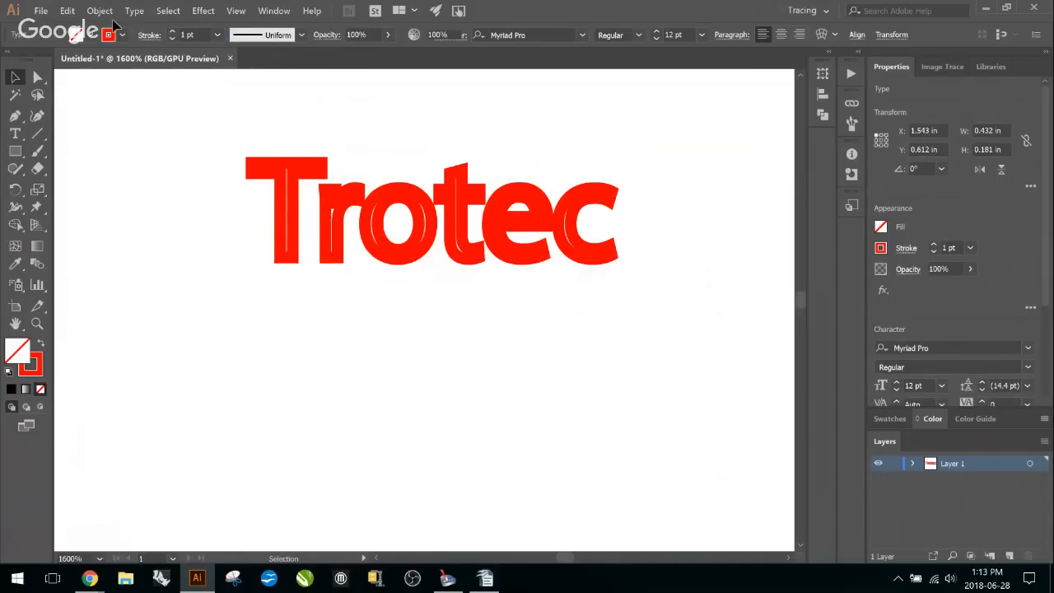
{"action": "left_click", "coordinate": [312, 170]}
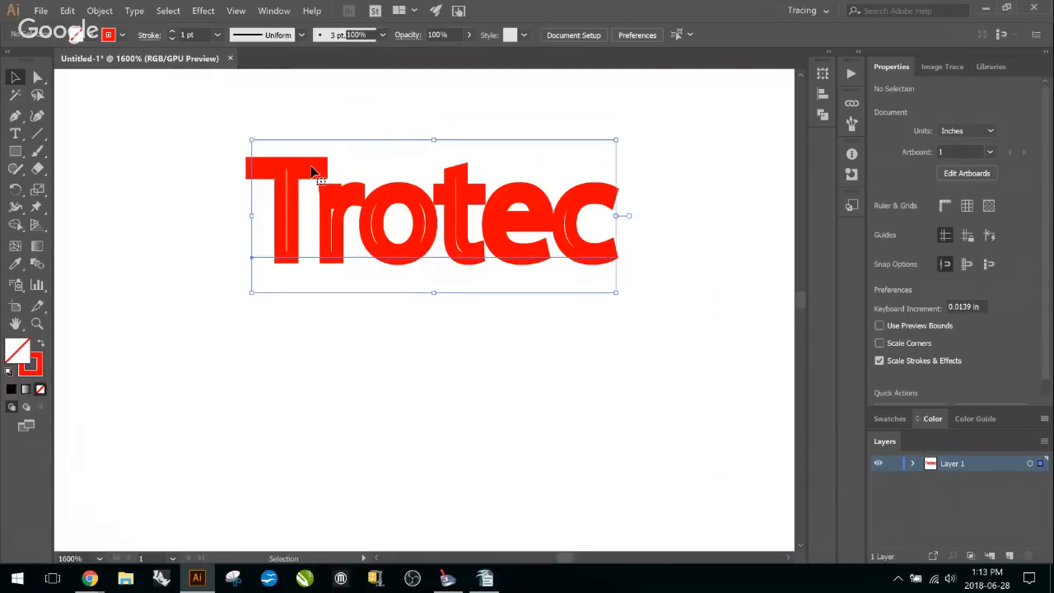
{"action": "left_click_drag", "start_coordinate": [196, 35], "coordinate": [168, 43]}
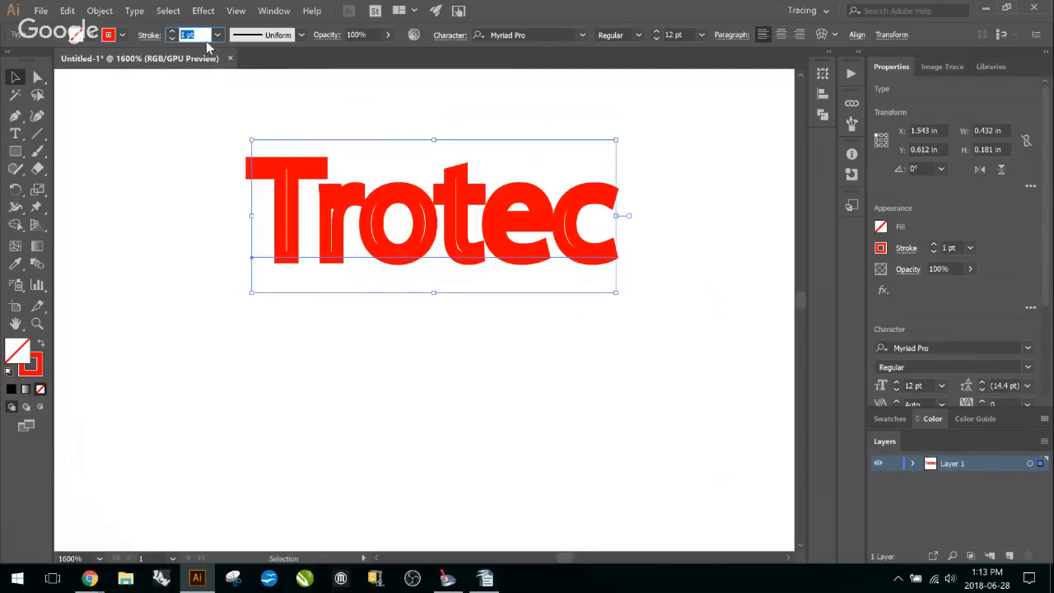
{"action": "type", "text": ".001"}
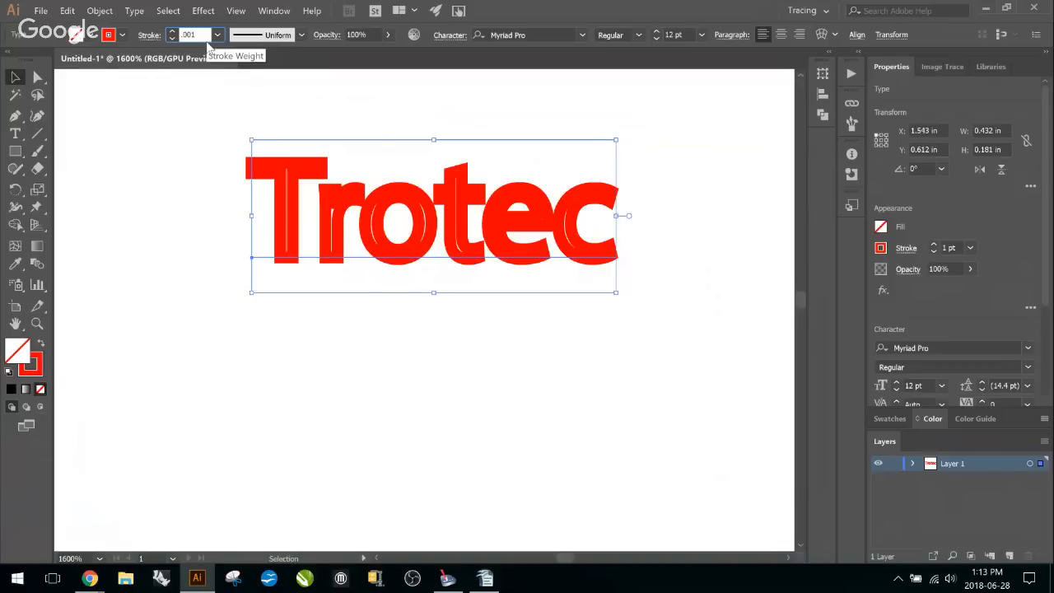
{"action": "key", "text": "Return"}
Deselect the "Trotec" text and examine its hairline letter outlines at very high magnification
{"action": "left_click", "coordinate": [151, 105]}
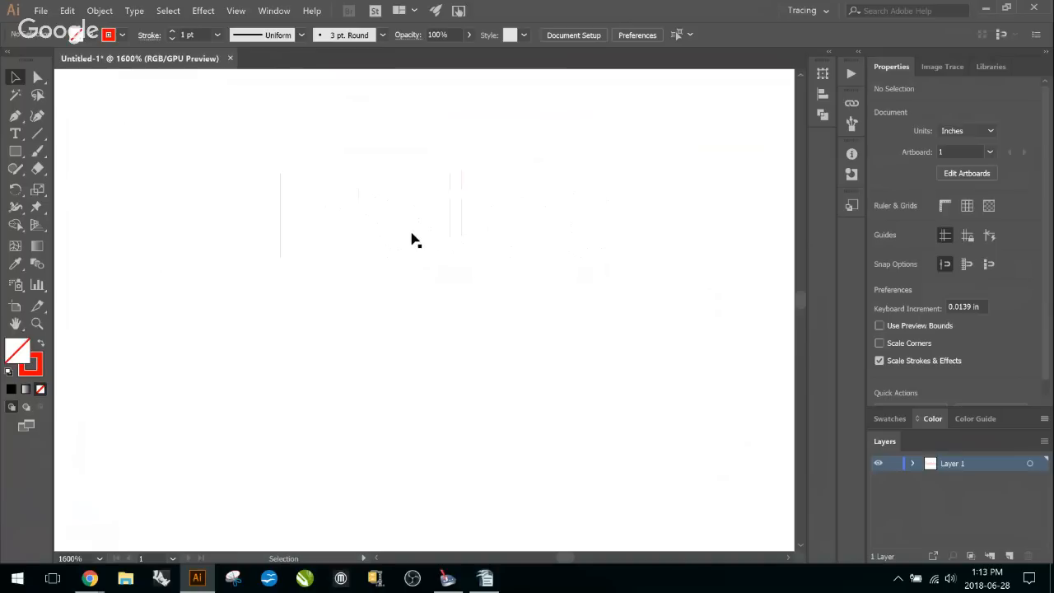
{"action": "key", "text": "ctrl+plus"}
{"action": "scroll", "coordinate": [475, 225], "scroll_direction": "up", "scroll_amount": 5}
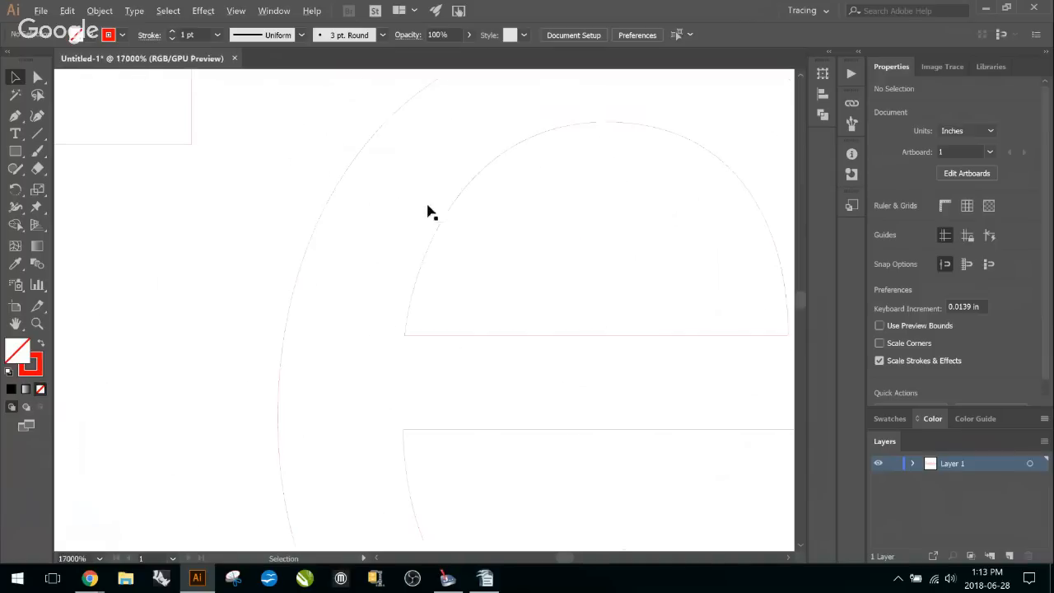
{"action": "scroll", "coordinate": [420, 198], "scroll_direction": "up", "scroll_amount": 2}
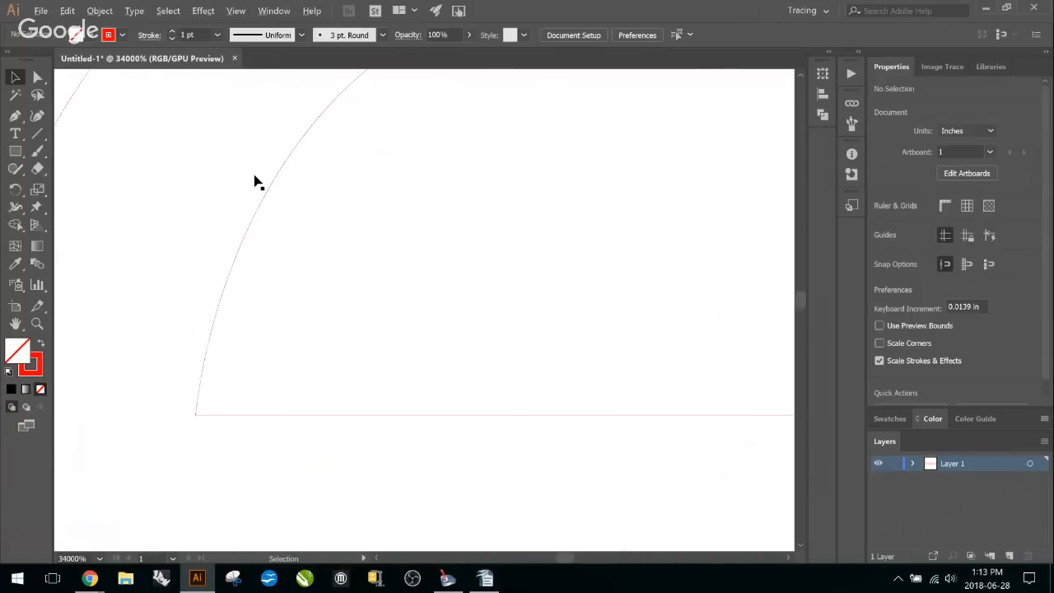
{"action": "scroll", "coordinate": [255, 181], "scroll_direction": "down", "scroll_amount": 4}
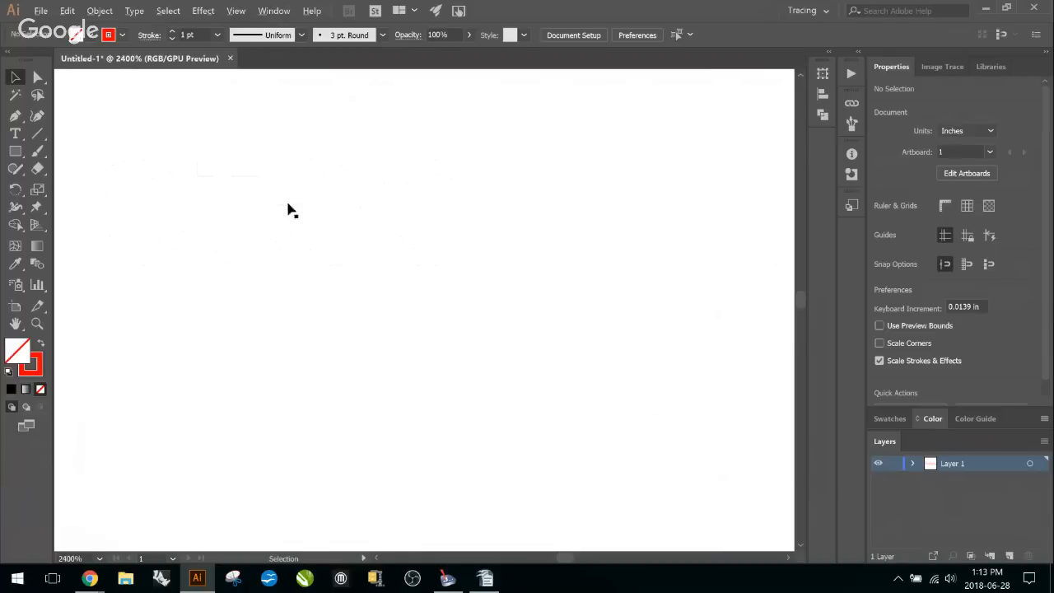
{"action": "scroll", "coordinate": [206, 196], "scroll_direction": "up", "scroll_amount": 1}
Select the "Trotec" text again and set its stroke weight to 0.25 pt
{"action": "left_click", "coordinate": [231, 148]}
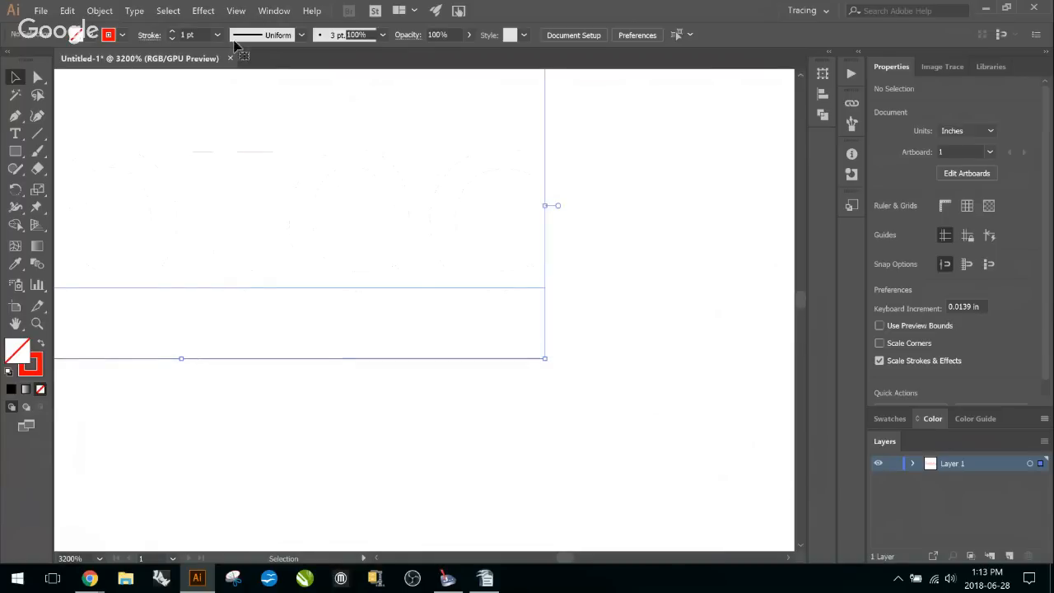
{"action": "left_click", "coordinate": [174, 32]}
{"action": "left_click", "coordinate": [174, 38]}
{"action": "left_click", "coordinate": [173, 38]}
{"action": "left_click", "coordinate": [173, 38]}
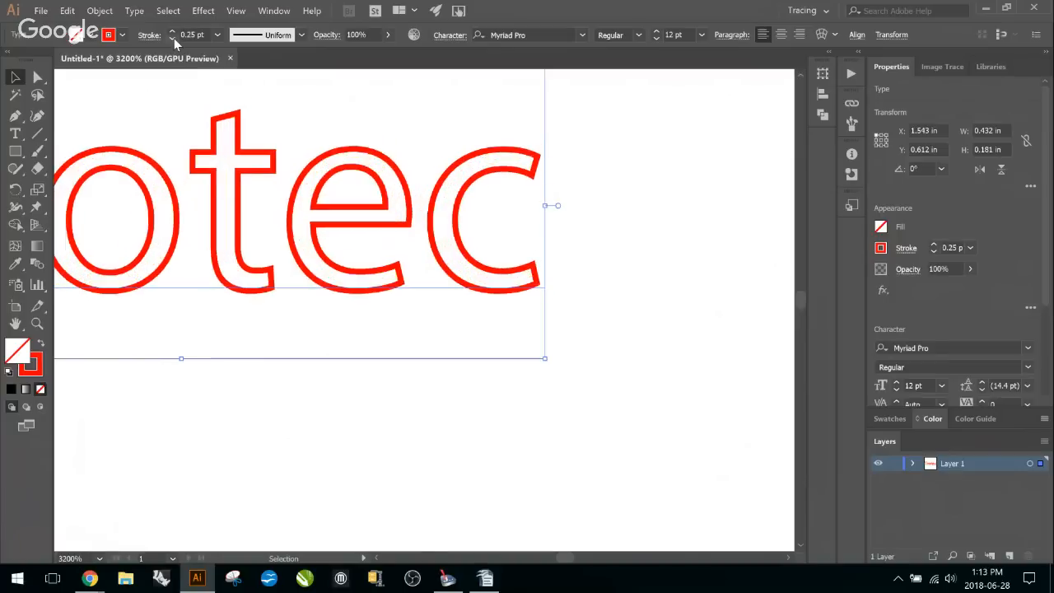
{"action": "scroll", "coordinate": [376, 264], "scroll_direction": "down", "scroll_amount": 3}
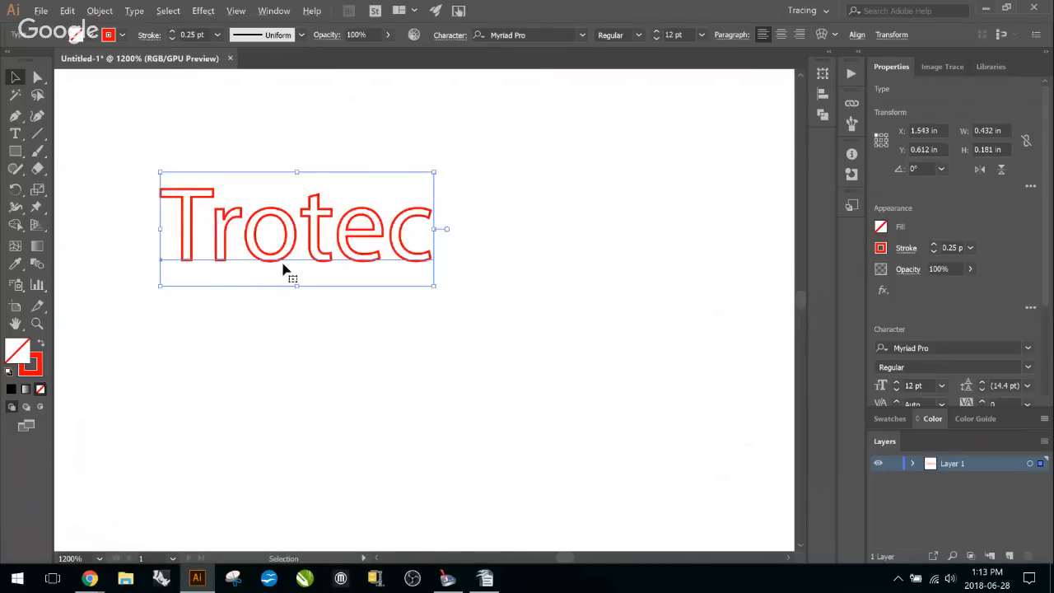
{"action": "scroll", "coordinate": [96, 216], "scroll_direction": "up", "scroll_amount": 1}
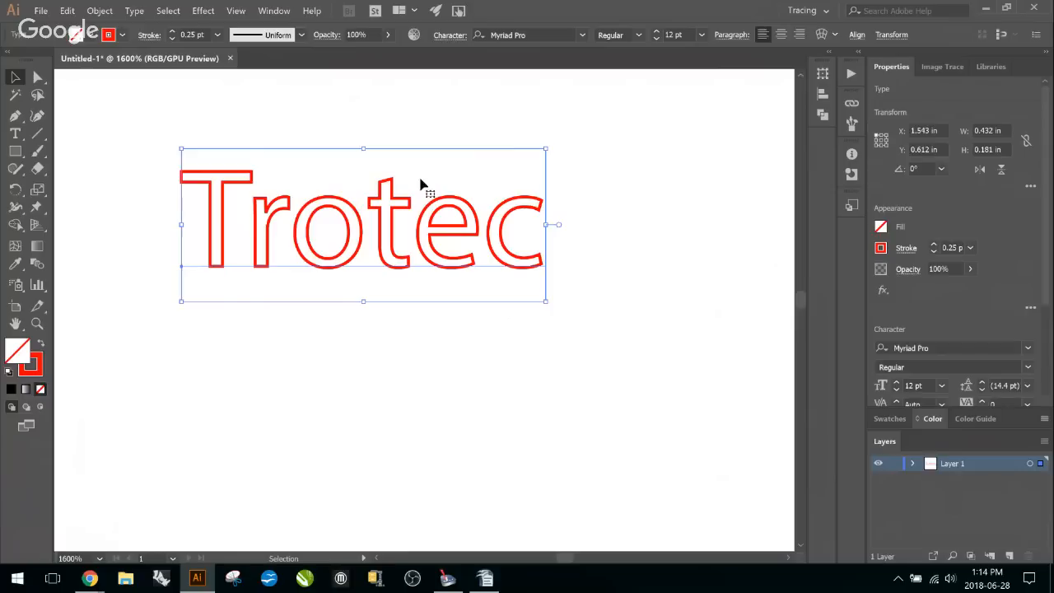
{"action": "scroll", "coordinate": [198, 271], "scroll_direction": "down", "scroll_amount": 2}
{"action": "left_click_drag", "start_coordinate": [155, 242], "coordinate": [234, 287]}
{"action": "scroll", "coordinate": [329, 302], "scroll_direction": "down", "scroll_amount": 3}
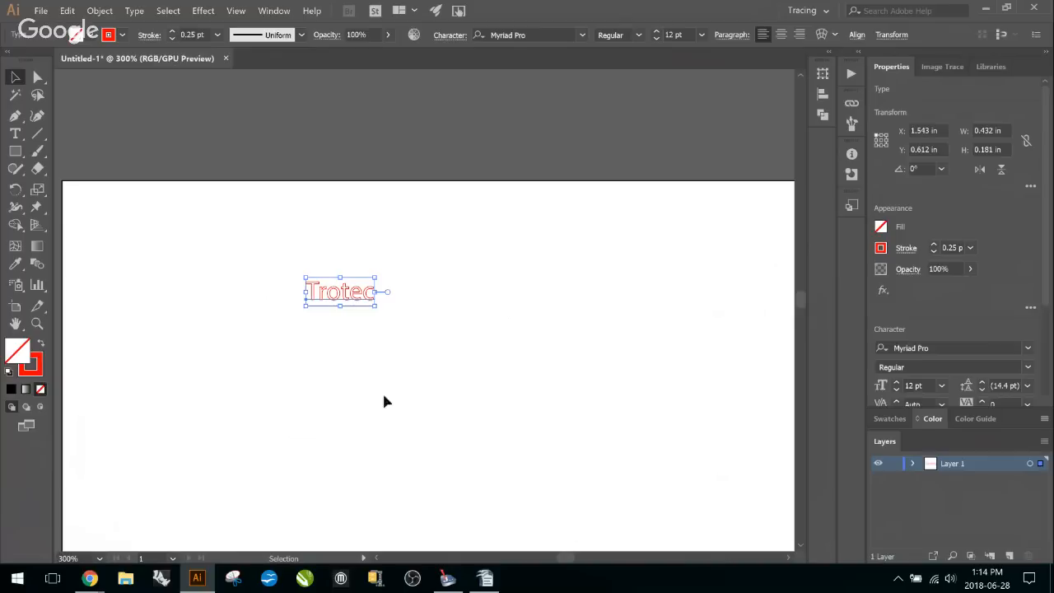
Select all the characters of "Trotec" and change their font to Stencil Export
{"action": "scroll", "coordinate": [351, 337], "scroll_direction": "up", "scroll_amount": 2}
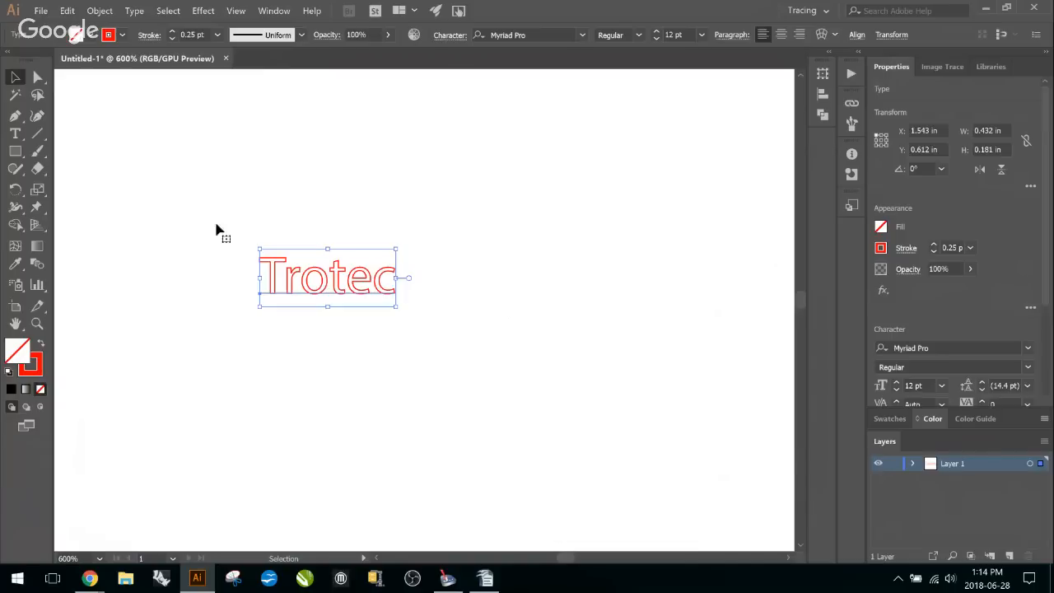
{"action": "double_click", "coordinate": [321, 284]}
{"action": "double_click", "coordinate": [322, 280]}
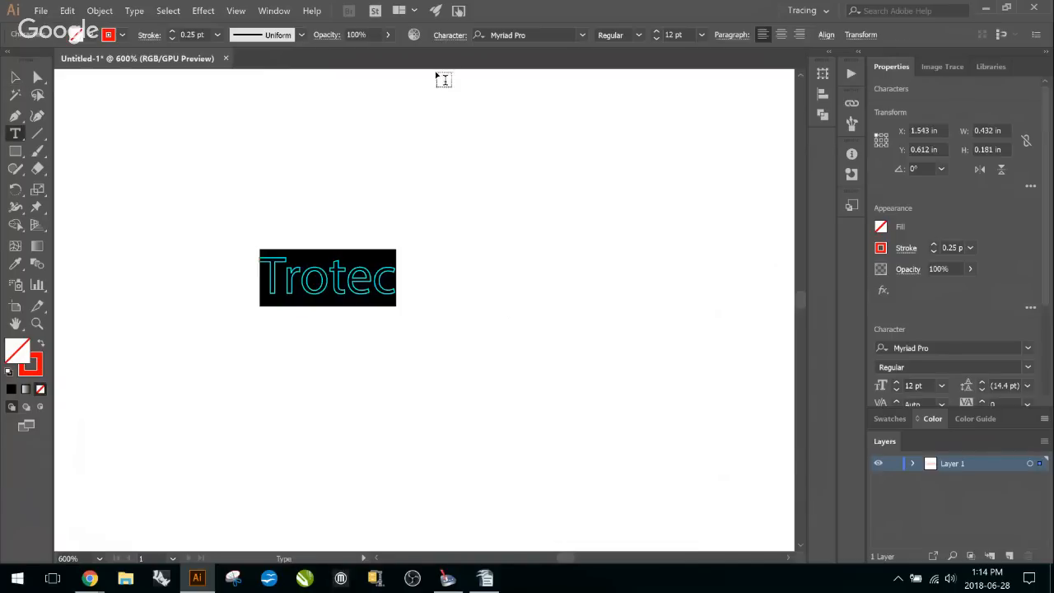
{"action": "left_click", "coordinate": [568, 35]}
{"action": "type", "text": "stencil"}
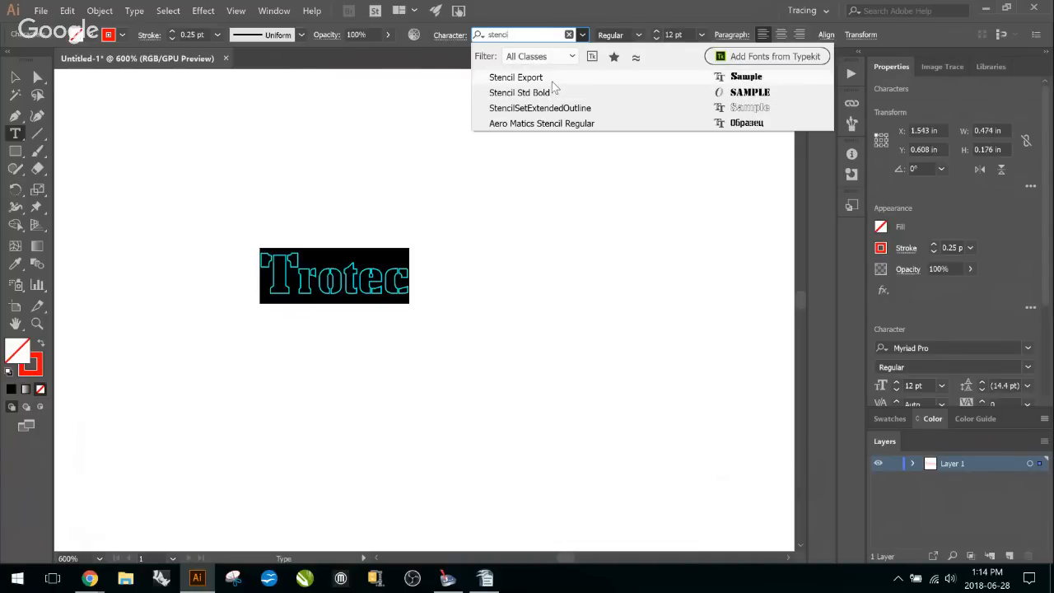
{"action": "left_click", "coordinate": [551, 81]}
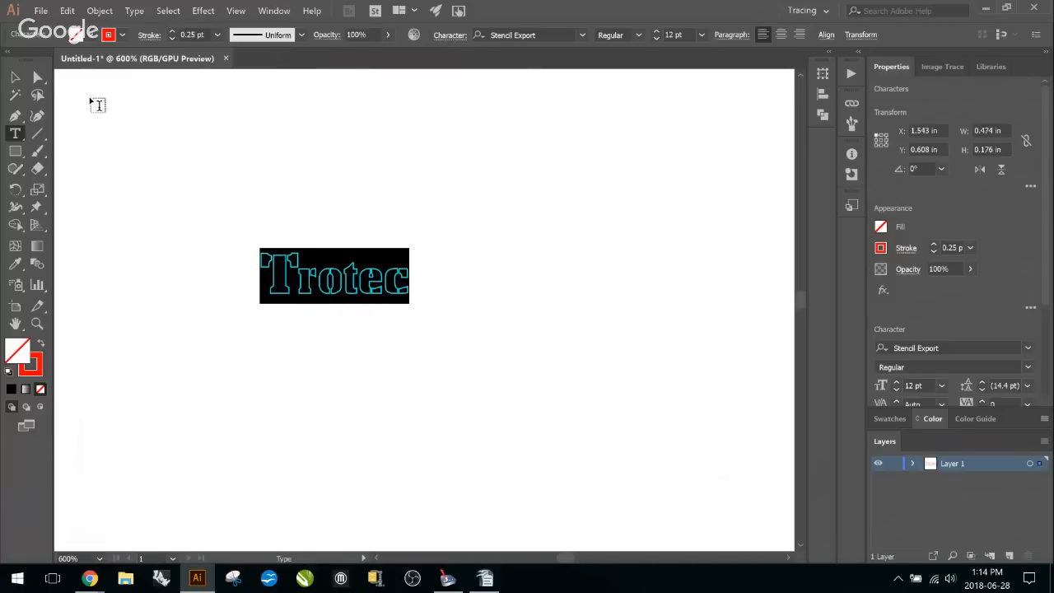
Leave text editing and examine the bridges in the stencil letters of "Trotec" up close
{"action": "key", "text": "space"}
{"action": "scroll", "coordinate": [483, 264], "scroll_direction": "down", "scroll_amount": 1}
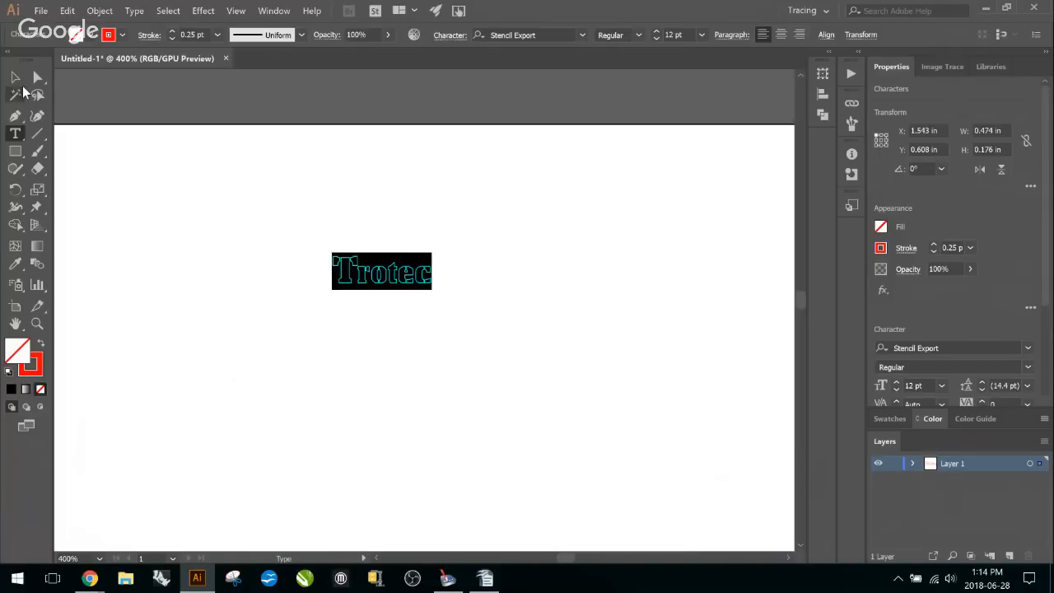
{"action": "left_click", "coordinate": [36, 78]}
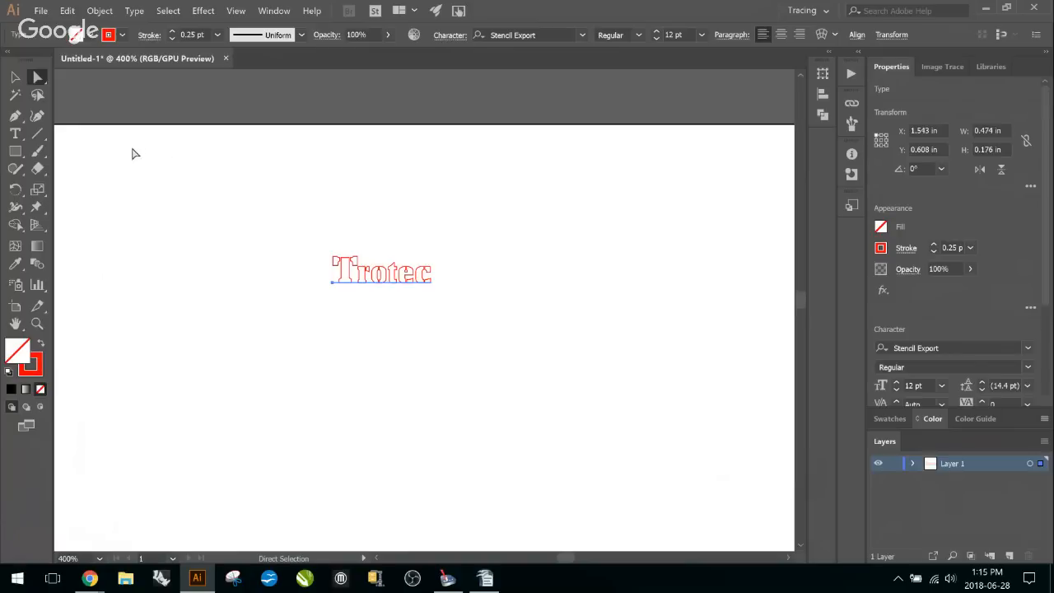
{"action": "key", "text": "alt"}
{"action": "key", "text": "ctrl+plus"}
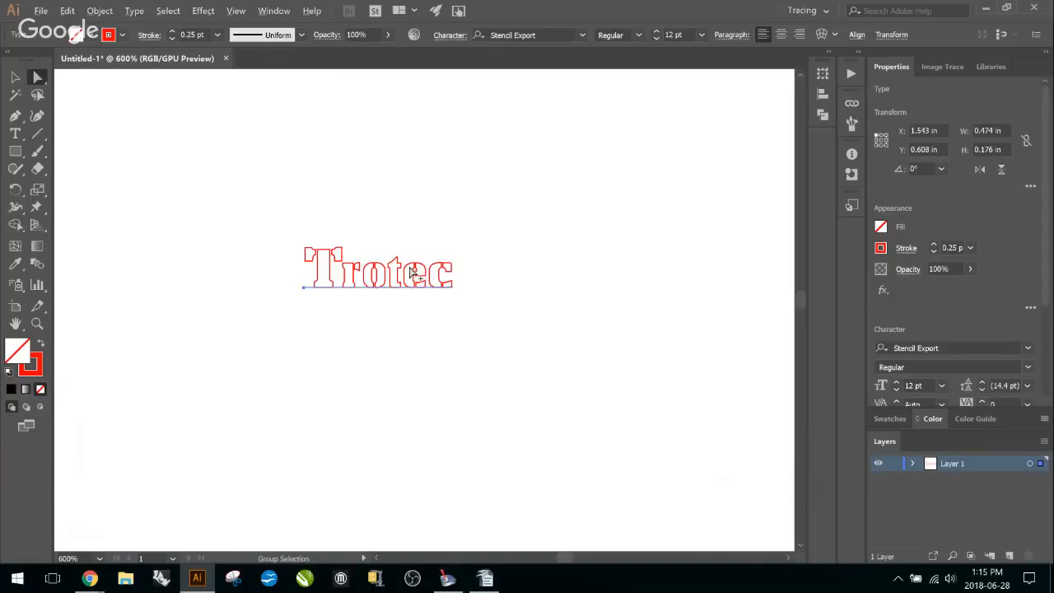
{"action": "scroll", "coordinate": [410, 271], "scroll_direction": "up", "scroll_amount": 1}
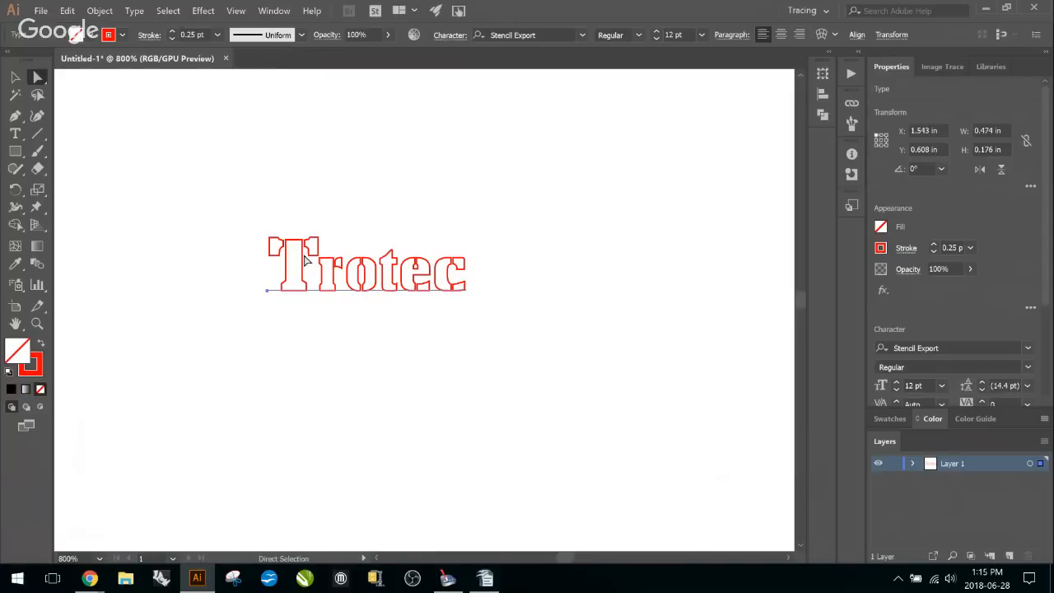
Select the "Trotec" text as an object and try to convert it to a shape
{"action": "left_click", "coordinate": [15, 78]}
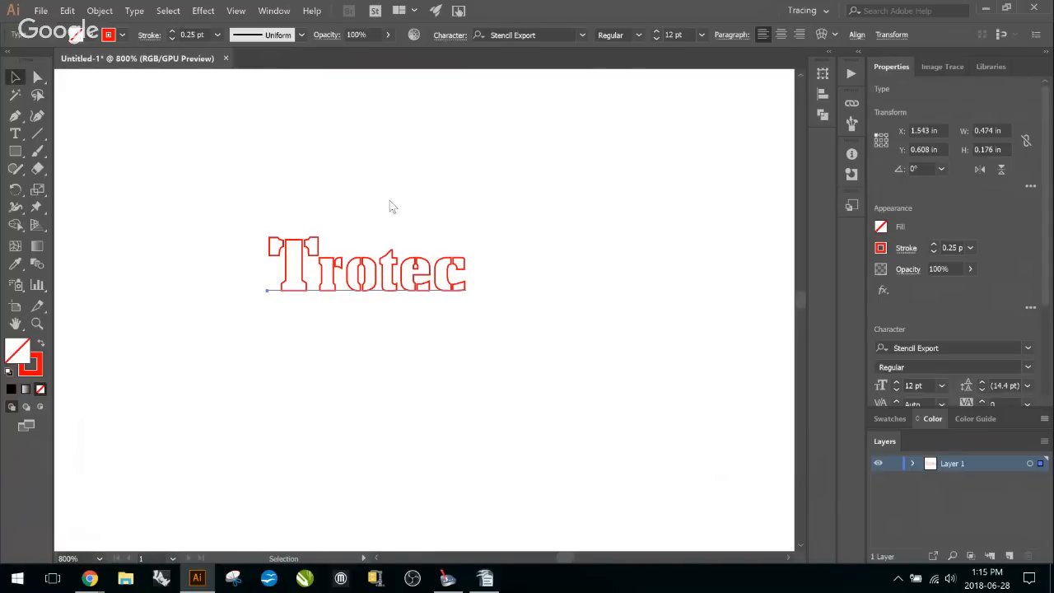
{"action": "left_click", "coordinate": [349, 263]}
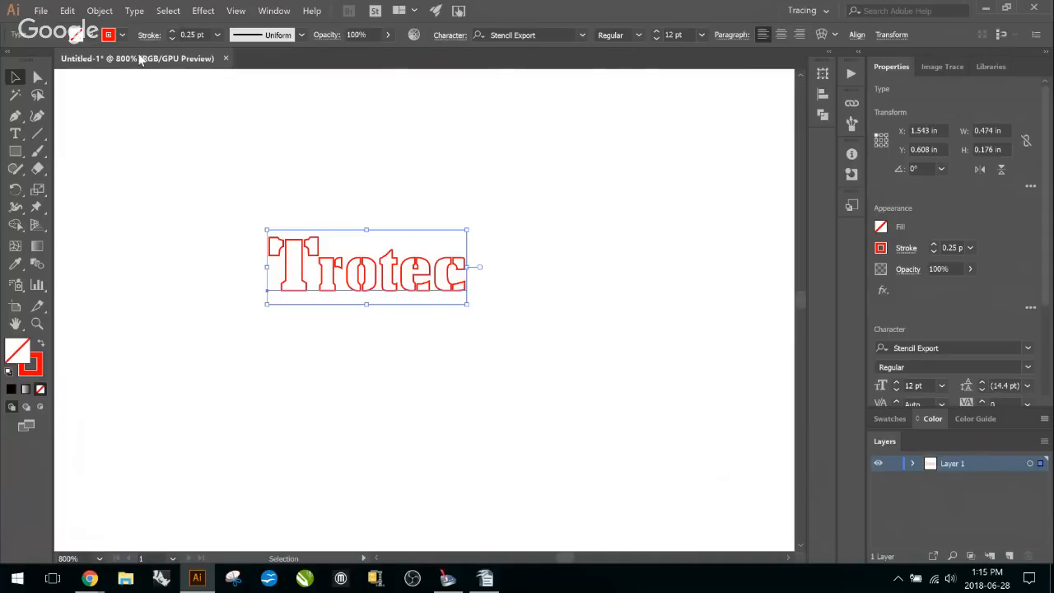
{"action": "left_click", "coordinate": [100, 10]}
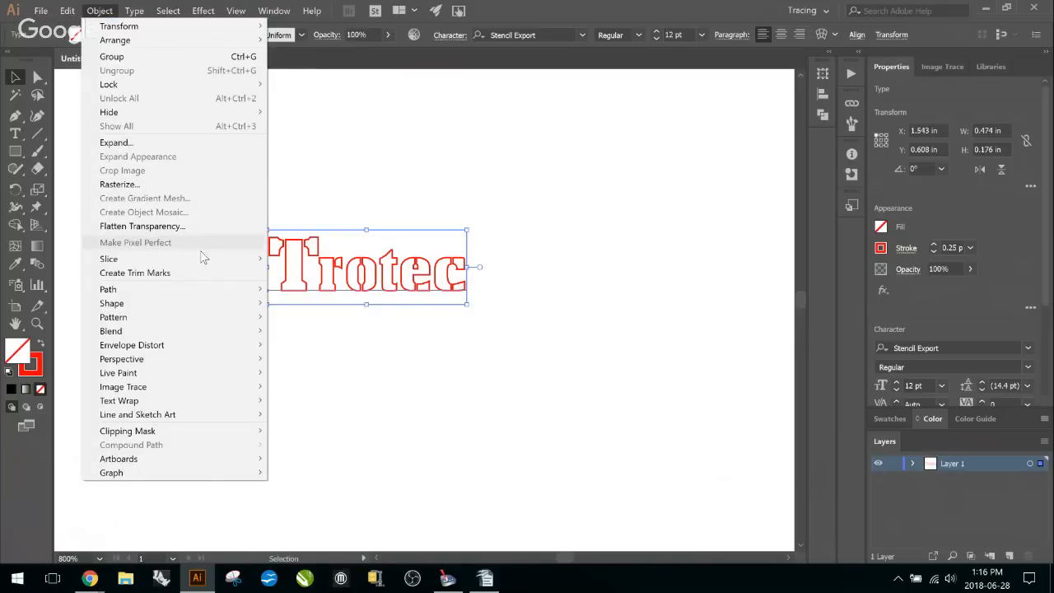
{"action": "mouse_move", "coordinate": [198, 291]}
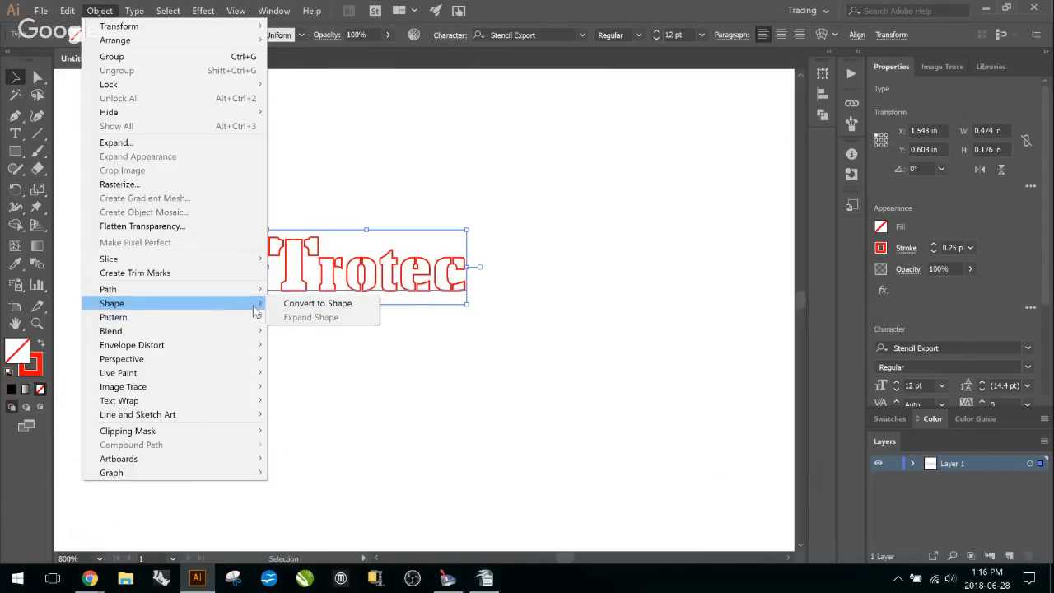
{"action": "left_click", "coordinate": [285, 304]}
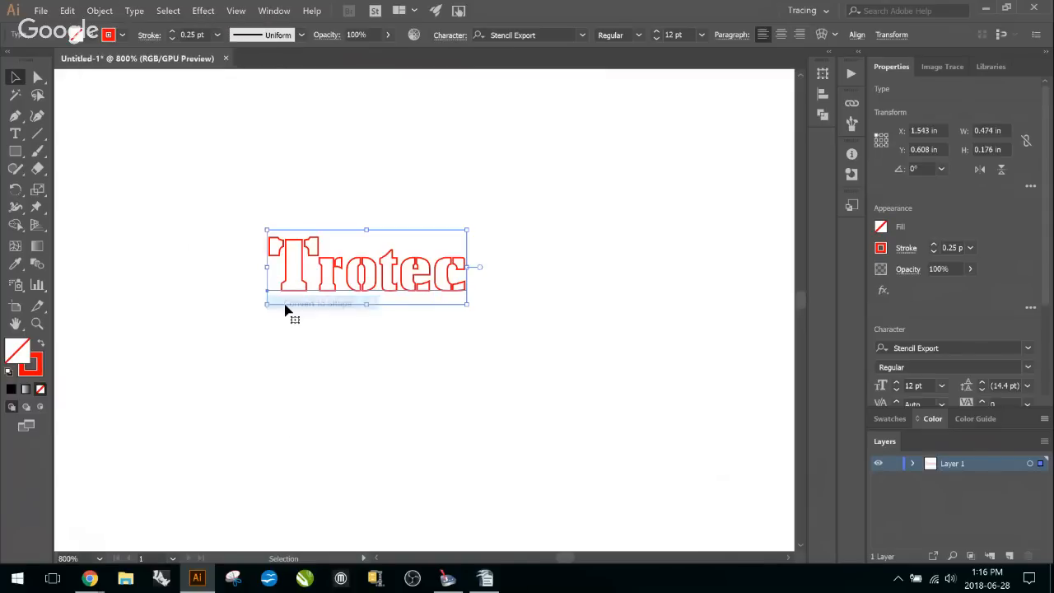
{"action": "left_click", "coordinate": [604, 276]}
{"action": "left_click", "coordinate": [378, 272]}
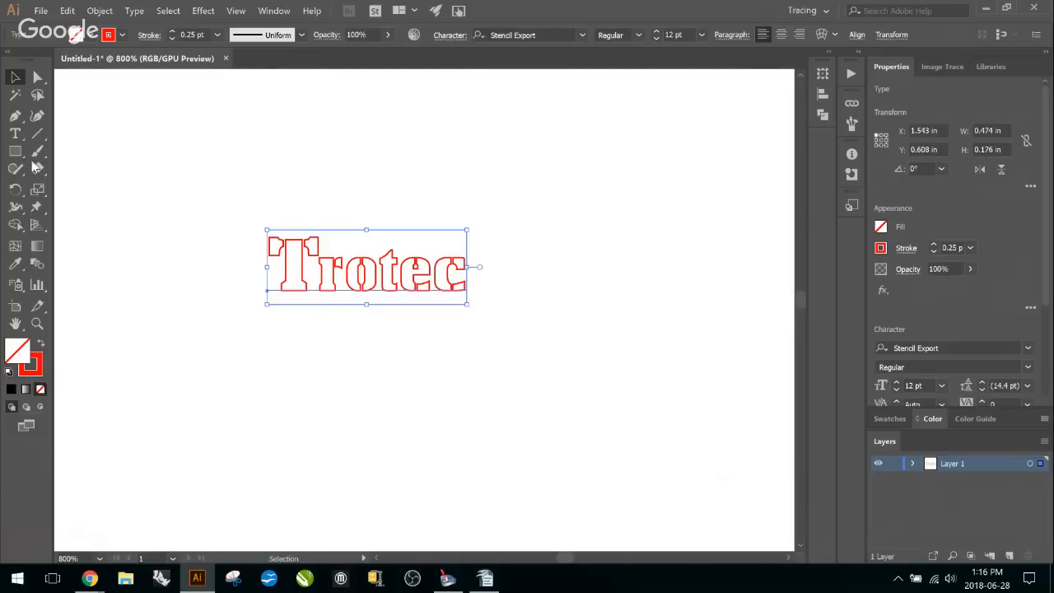
Draw a near-vertical line about 0.415 in tall left of the "Trotec" text and set its stroke weight to 0.001 pt
{"action": "left_click", "coordinate": [37, 135]}
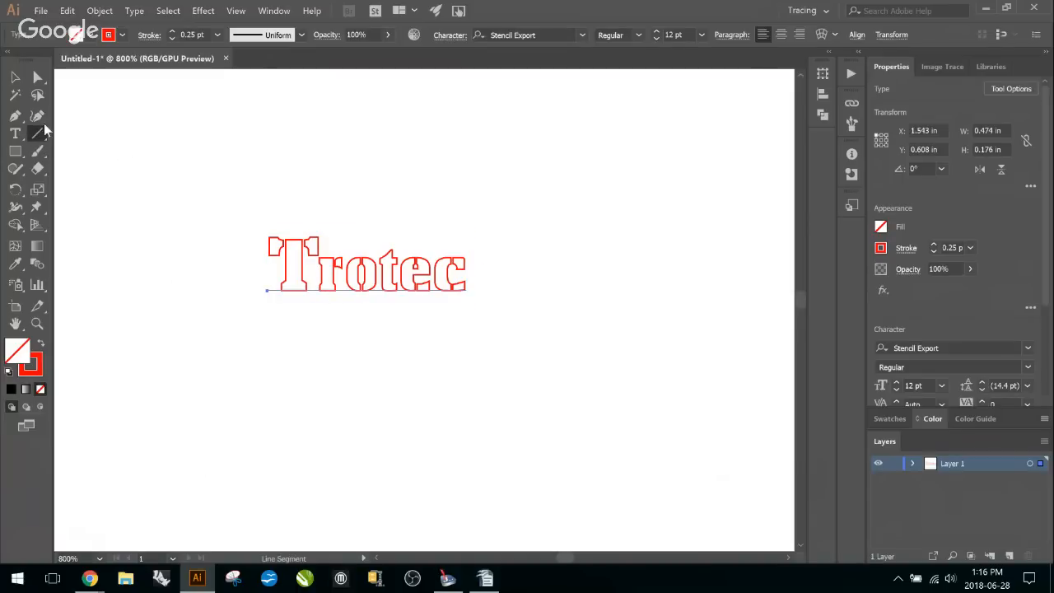
{"action": "left_click_drag", "start_coordinate": [160, 118], "coordinate": [160, 291]}
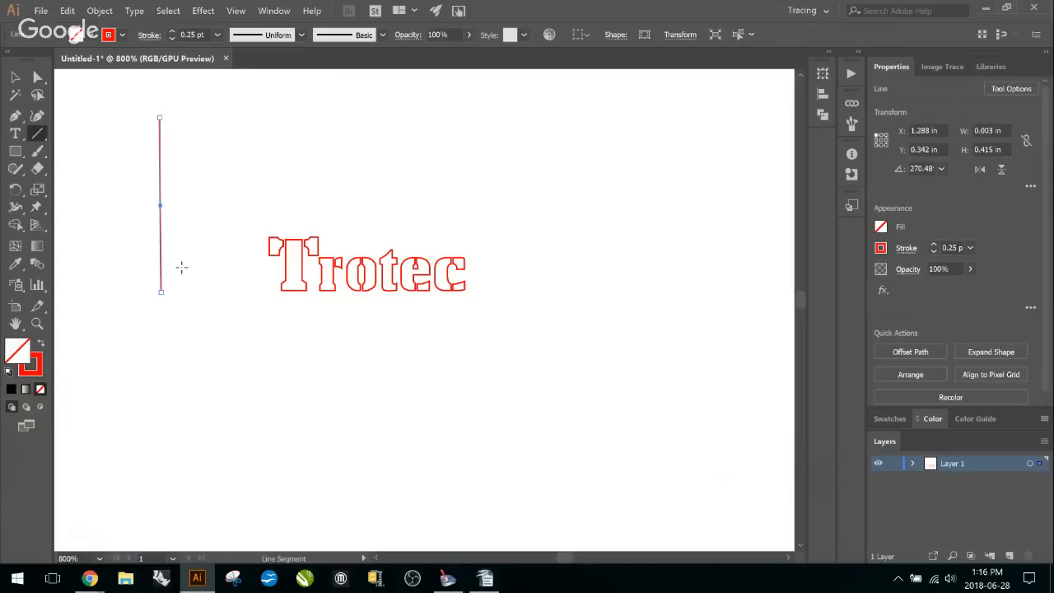
{"action": "left_click_drag", "start_coordinate": [206, 35], "coordinate": [136, 35]}
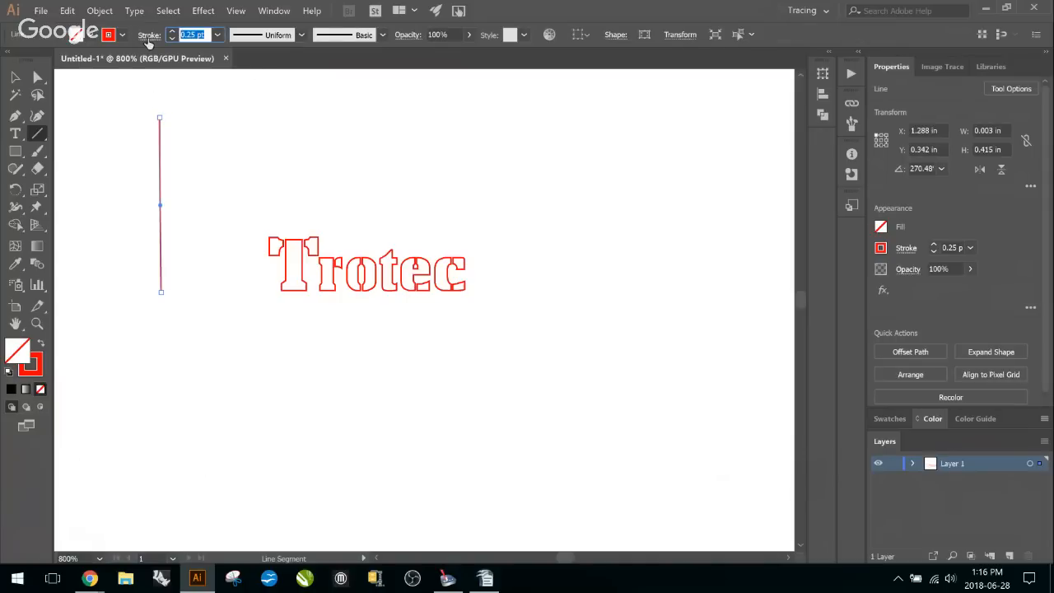
{"action": "type", "text": ".01"}
{"action": "key", "text": "BackSpace"}
{"action": "type", "text": "0"}
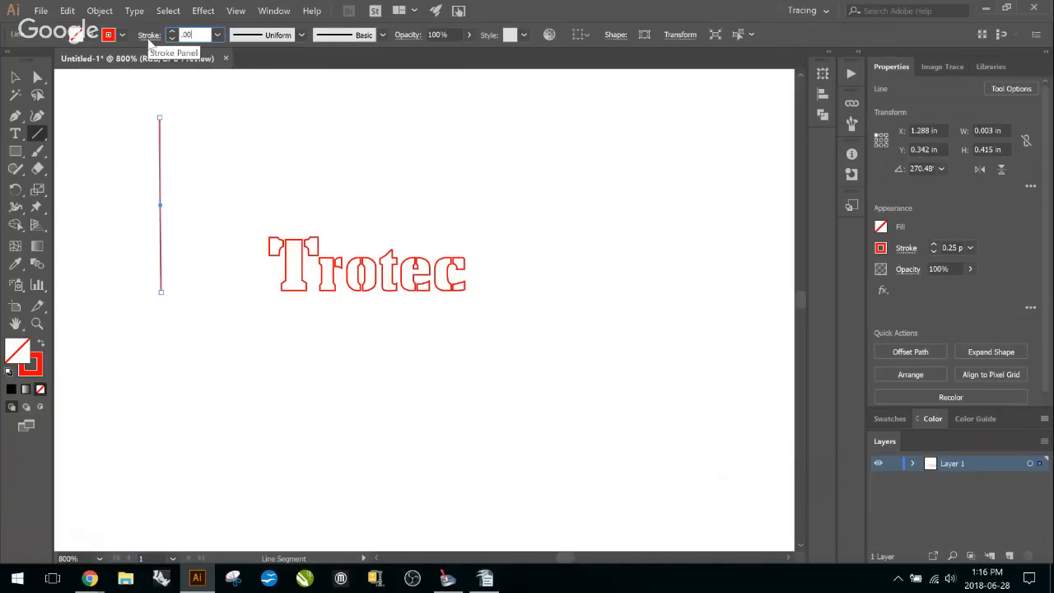
{"action": "type", "text": "1"}
{"action": "key", "text": "Return"}
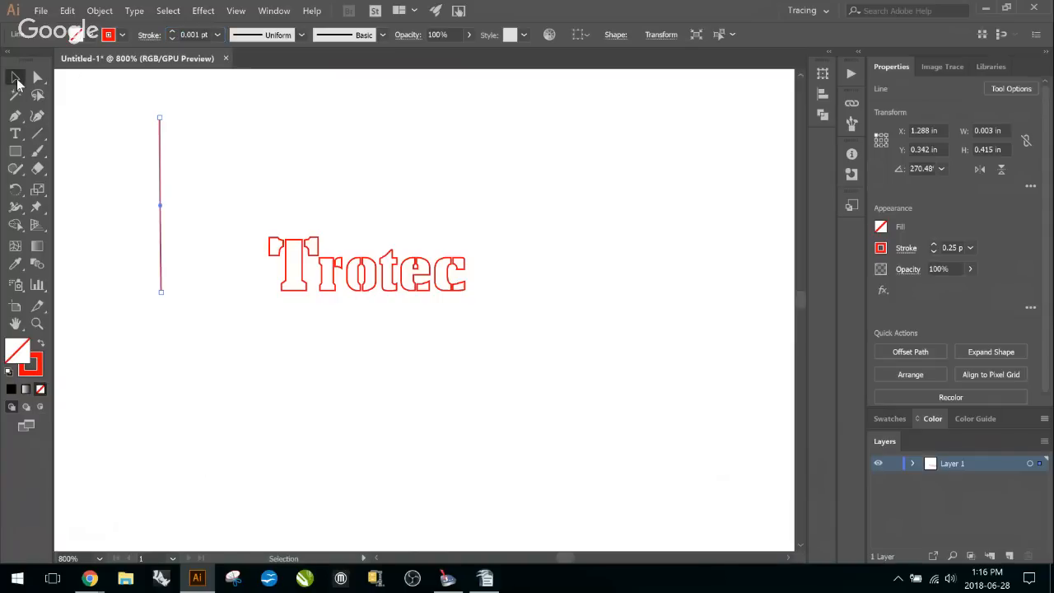
Deselect the hairline beside the "Trotec" text and select it again with the Selection tool's marquee
{"action": "key", "text": "v"}
{"action": "left_click", "coordinate": [171, 165]}
{"action": "left_click_drag", "start_coordinate": [213, 221], "coordinate": [110, 291]}
{"action": "scroll", "coordinate": [208, 215], "scroll_direction": "left", "scroll_amount": 2}
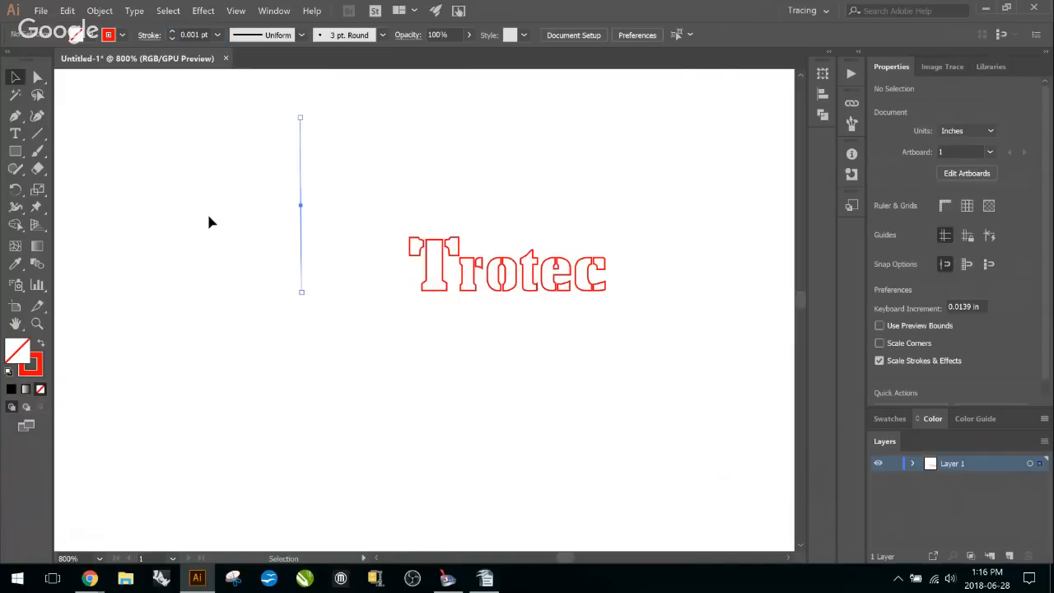
Set the vertical line's stroke weight to 0.5 pt and select objects with the same stroke weight
{"action": "left_click", "coordinate": [171, 32]}
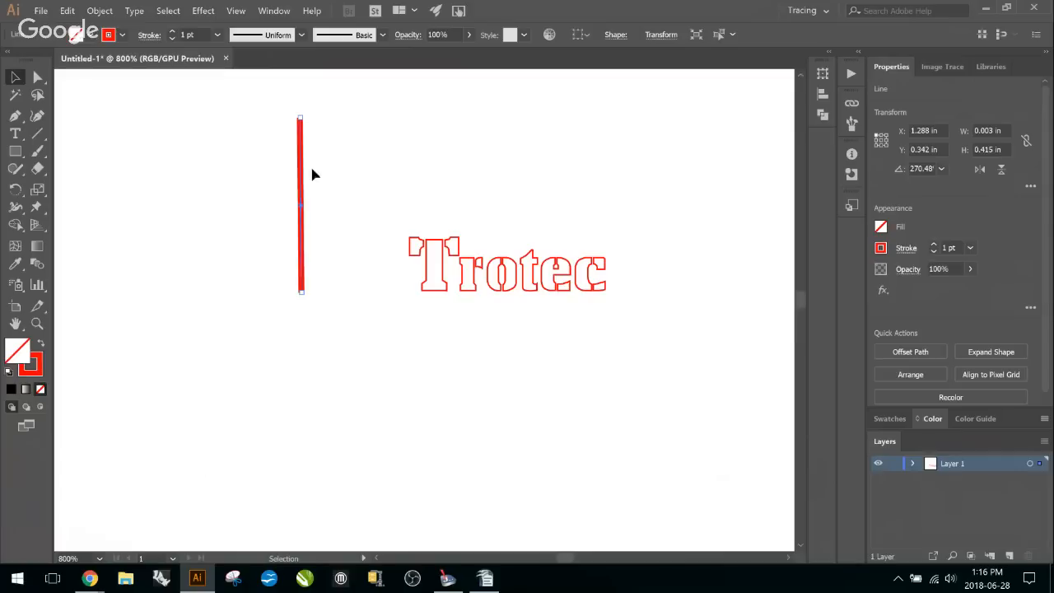
{"action": "left_click", "coordinate": [174, 38]}
{"action": "left_click", "coordinate": [174, 37]}
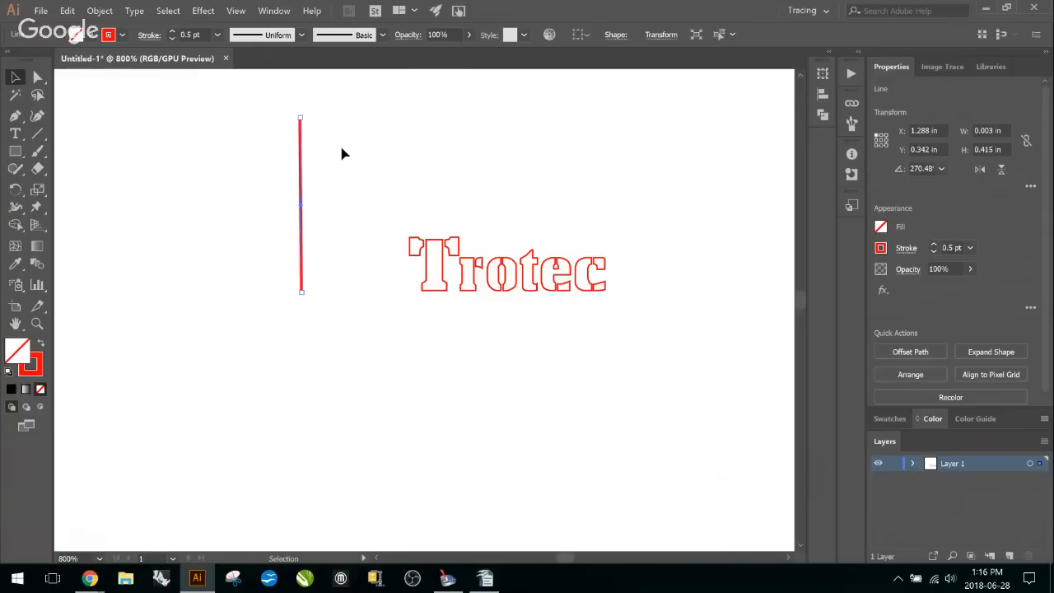
{"action": "left_click", "coordinate": [732, 35]}
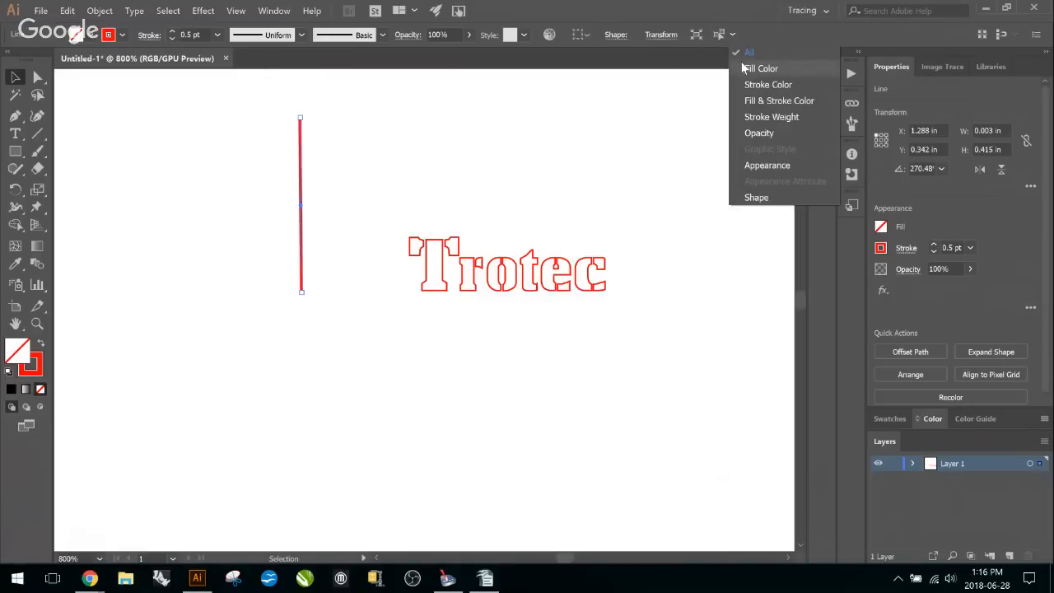
{"action": "left_click", "coordinate": [776, 116]}
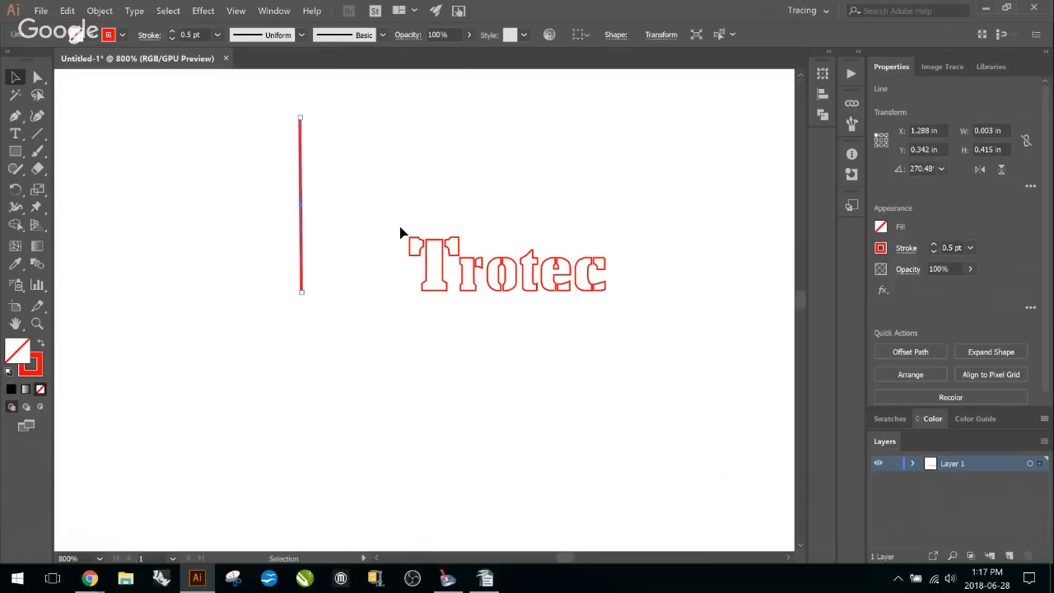
Set the vertical line's stroke weight to 0.001 pt, then deselect it, reselect it with a marquee and deselect it again
{"action": "left_click", "coordinate": [181, 34]}
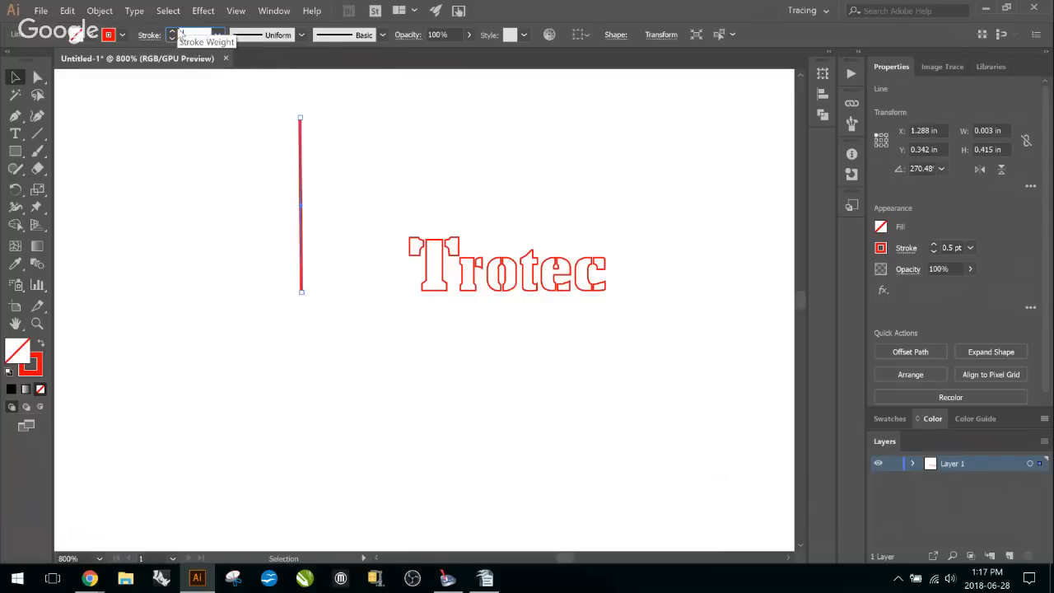
{"action": "key", "text": "Return"}
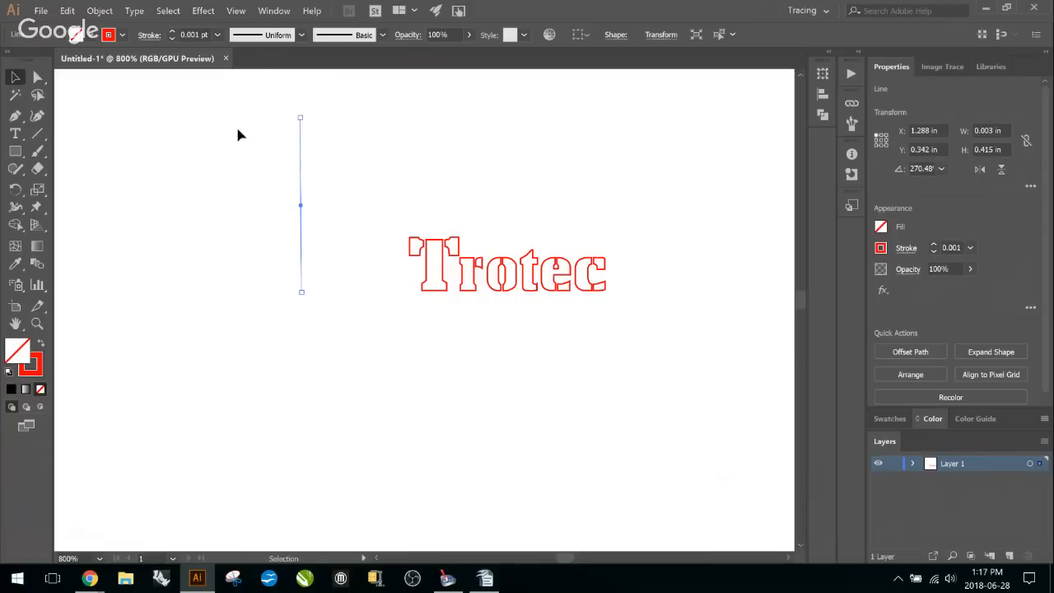
{"action": "left_click", "coordinate": [177, 133]}
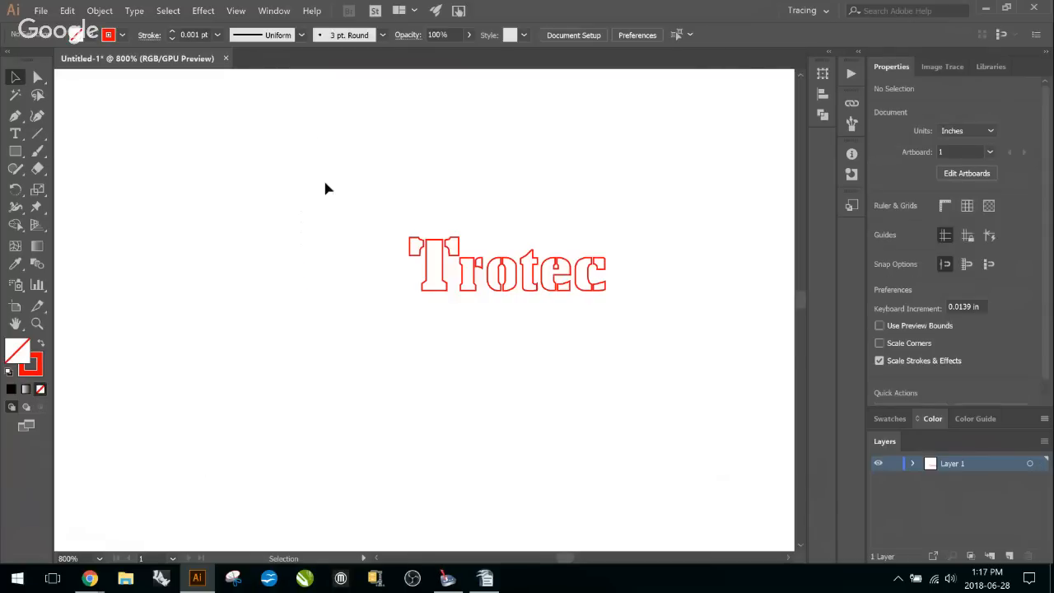
{"action": "left_click_drag", "start_coordinate": [240, 127], "coordinate": [370, 297]}
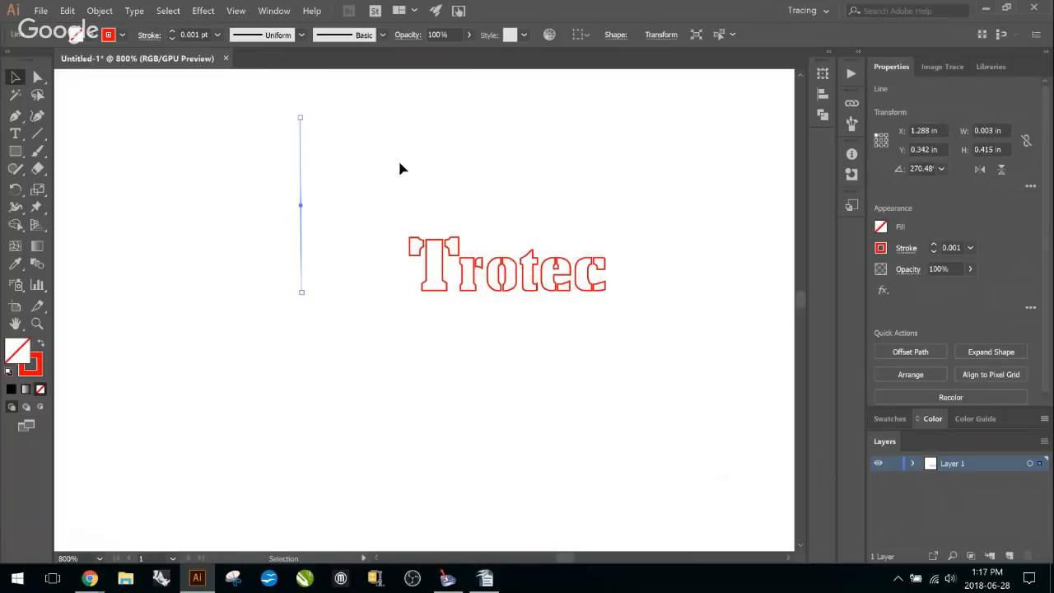
{"action": "left_click", "coordinate": [204, 168]}
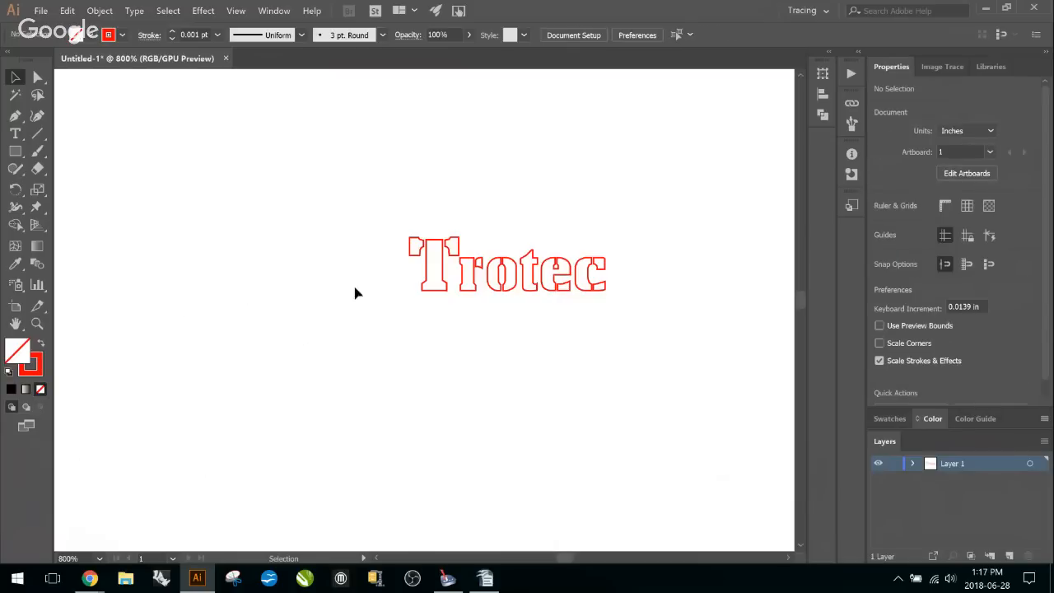
Examine the red outlines of the "Trotec" stencil letters and the gaps between their parts at high magnification
{"action": "scroll", "coordinate": [444, 318], "scroll_direction": "down", "scroll_amount": 2}
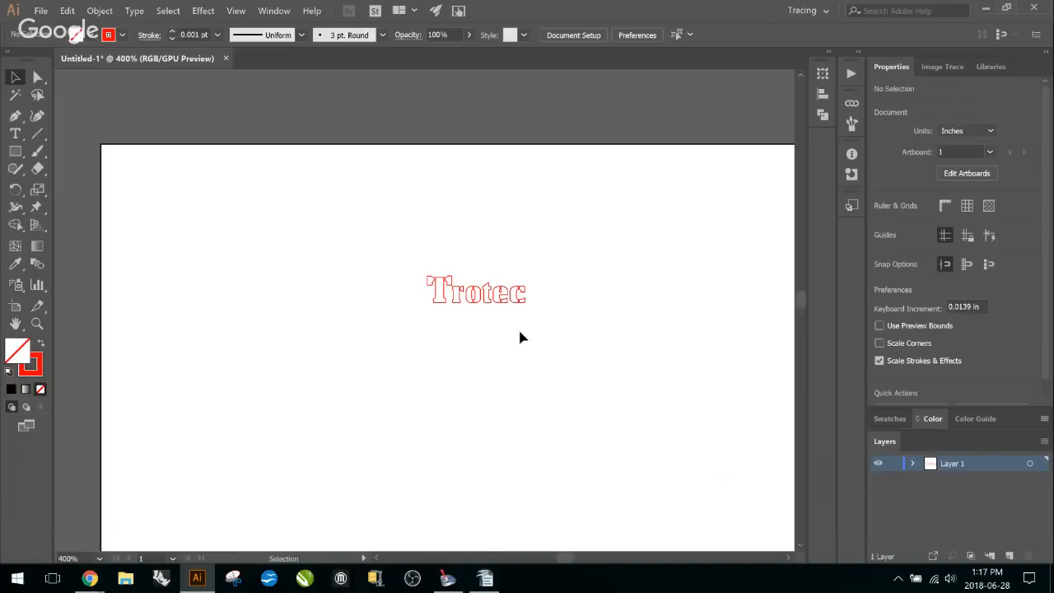
{"action": "scroll", "coordinate": [520, 338], "scroll_direction": "up", "scroll_amount": 1}
{"action": "scroll", "coordinate": [523, 334], "scroll_direction": "up", "scroll_amount": 2}
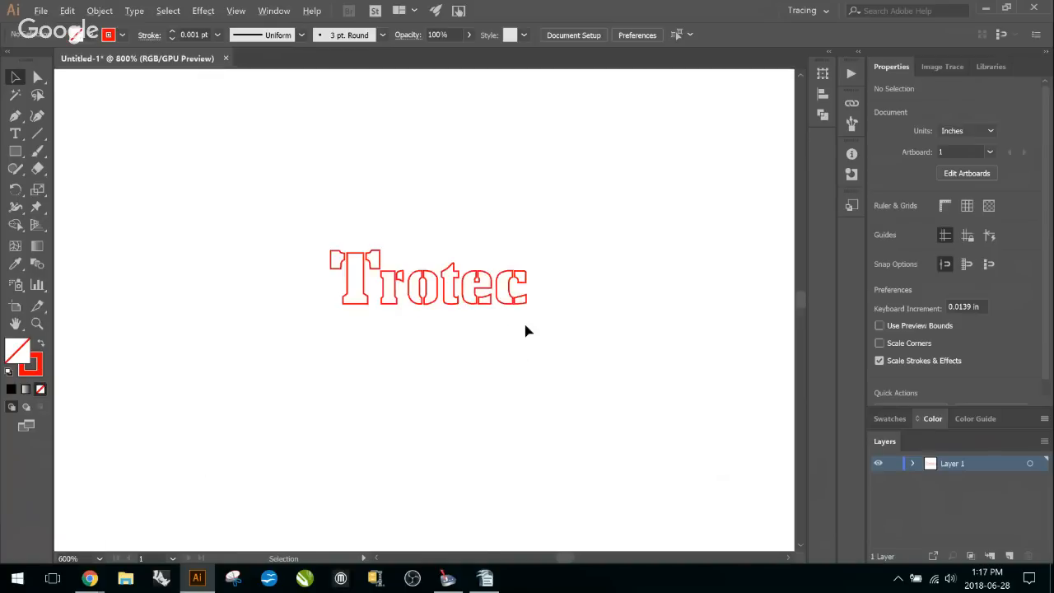
{"action": "scroll", "coordinate": [512, 319], "scroll_direction": "up", "scroll_amount": 1}
{"action": "scroll", "coordinate": [414, 306], "scroll_direction": "up", "scroll_amount": 1}
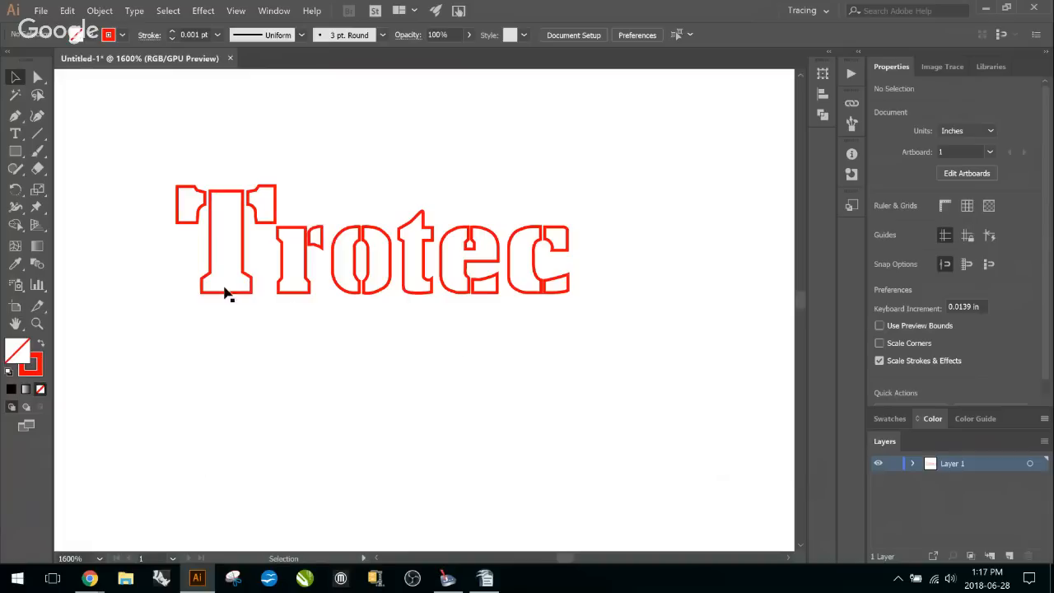
{"action": "scroll", "coordinate": [316, 263], "scroll_direction": "up", "scroll_amount": 1}
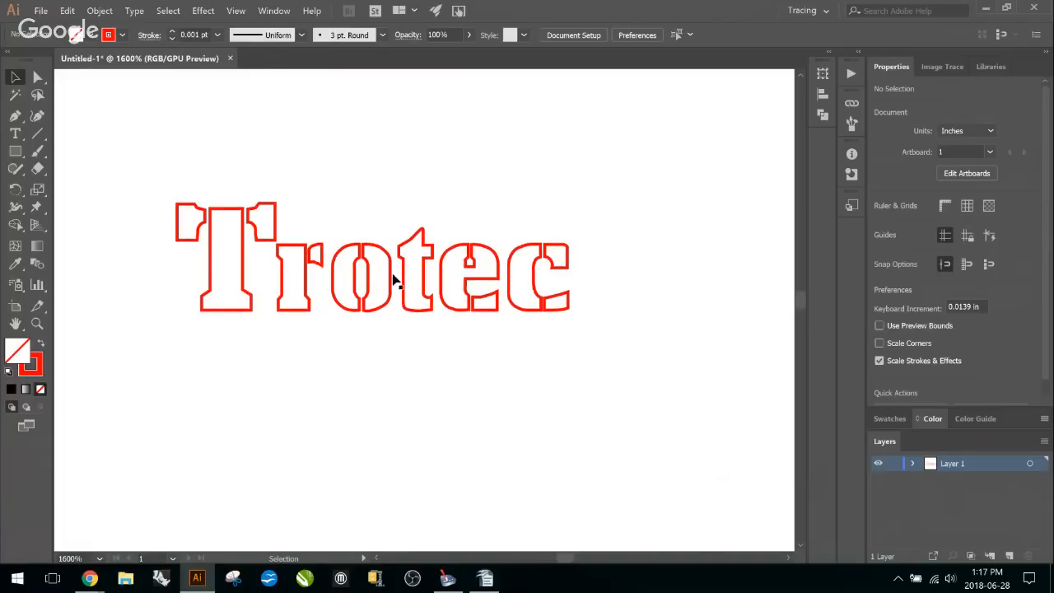
{"action": "scroll", "coordinate": [449, 296], "scroll_direction": "up", "scroll_amount": 1}
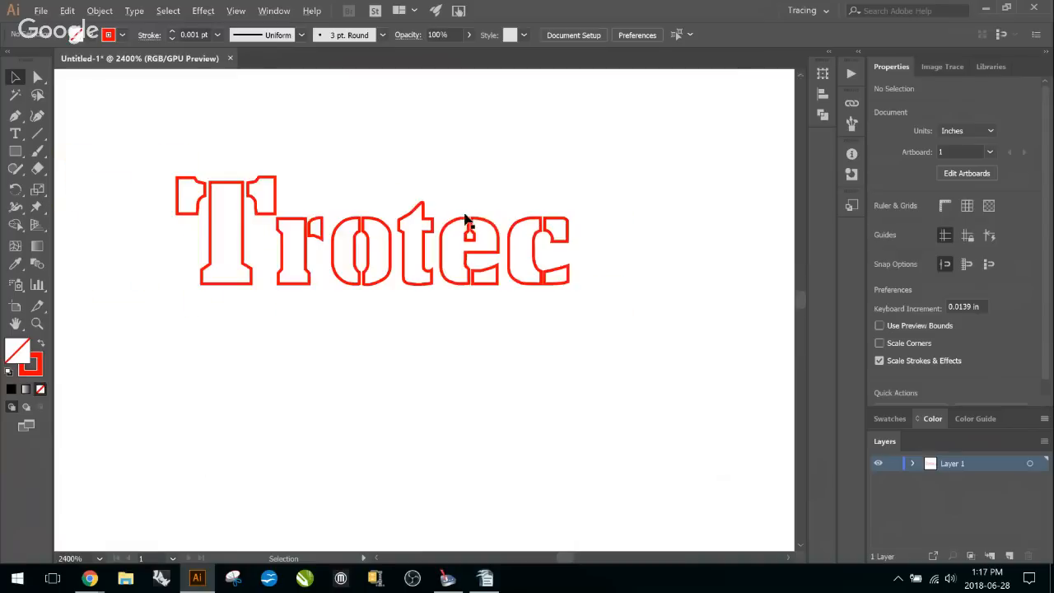
{"action": "scroll", "coordinate": [457, 226], "scroll_direction": "down", "scroll_amount": 1}
{"action": "scroll", "coordinate": [473, 239], "scroll_direction": "up", "scroll_amount": 1}
{"action": "scroll", "coordinate": [506, 289], "scroll_direction": "up", "scroll_amount": 1}
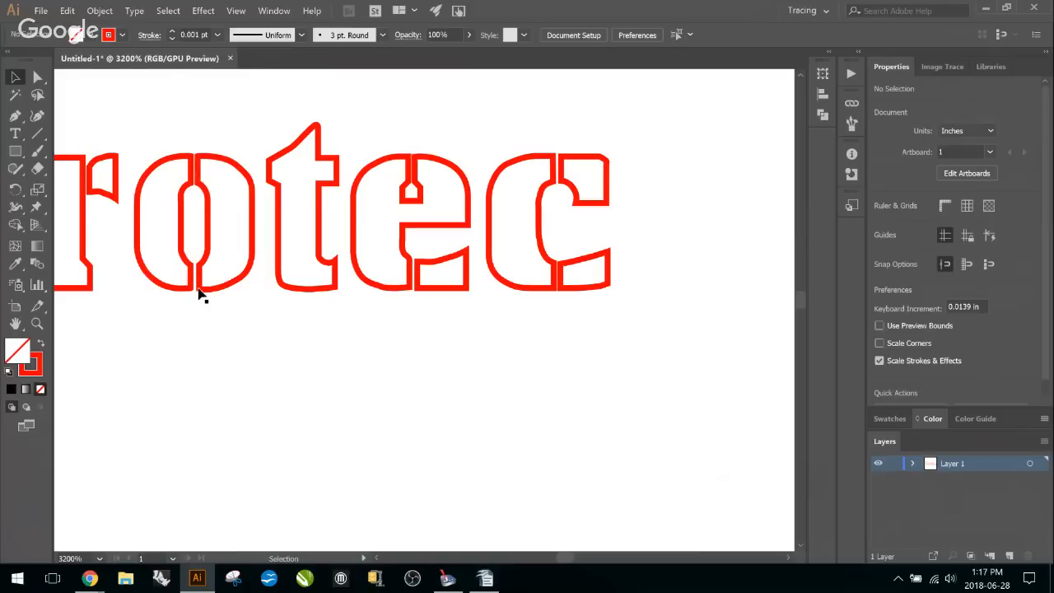
{"action": "scroll", "coordinate": [253, 239], "scroll_direction": "down", "scroll_amount": 1}
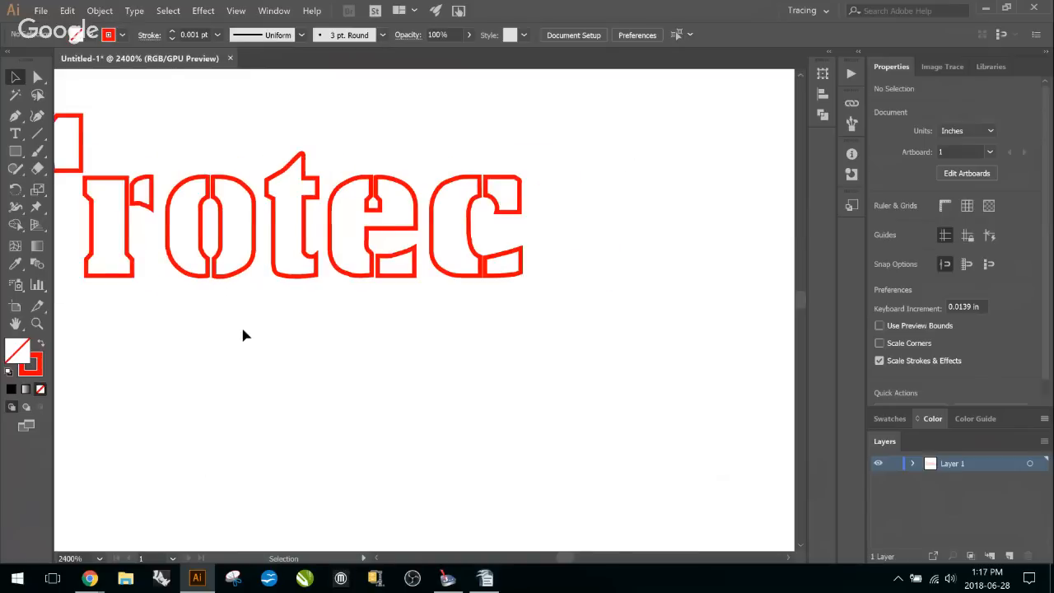
{"action": "scroll", "coordinate": [243, 335], "scroll_direction": "up", "scroll_amount": 1}
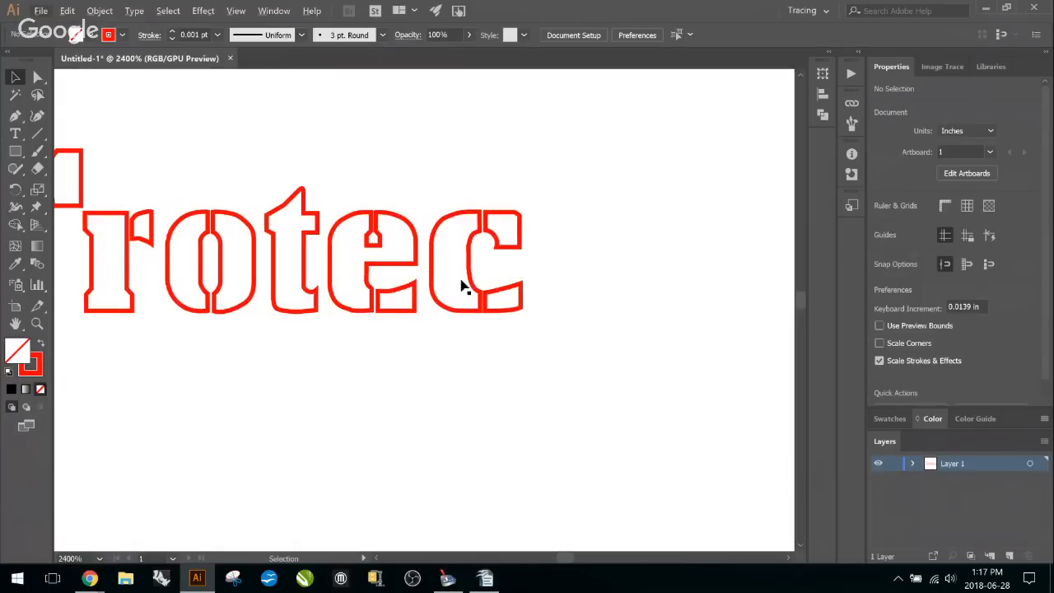
{"action": "key", "text": "space"}
{"action": "left_click_drag", "start_coordinate": [280, 346], "coordinate": [491, 343]}
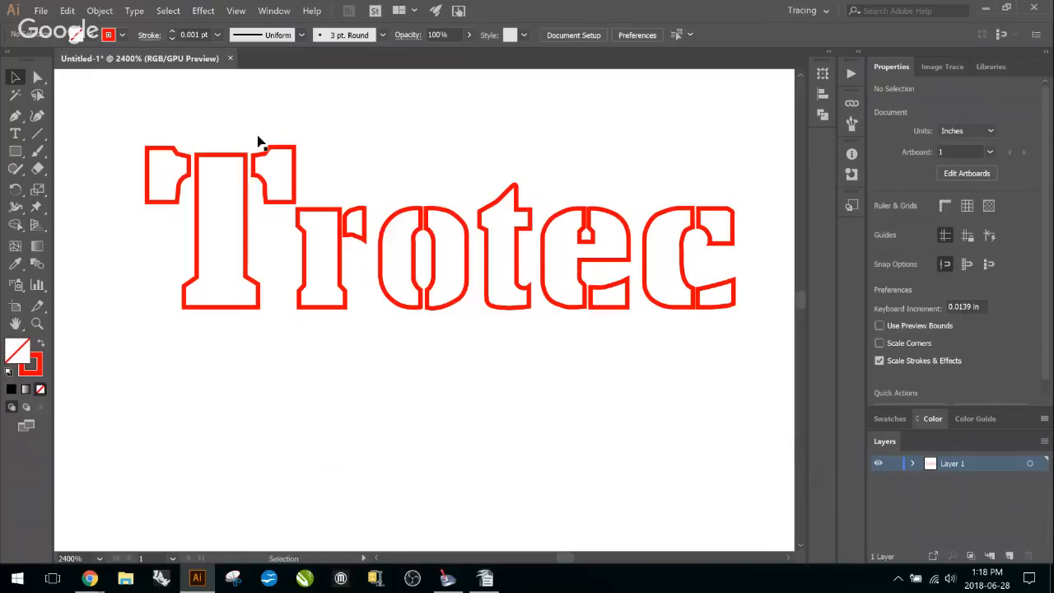
{"action": "scroll", "coordinate": [580, 317], "scroll_direction": "down", "scroll_amount": 2, "text": "alt"}
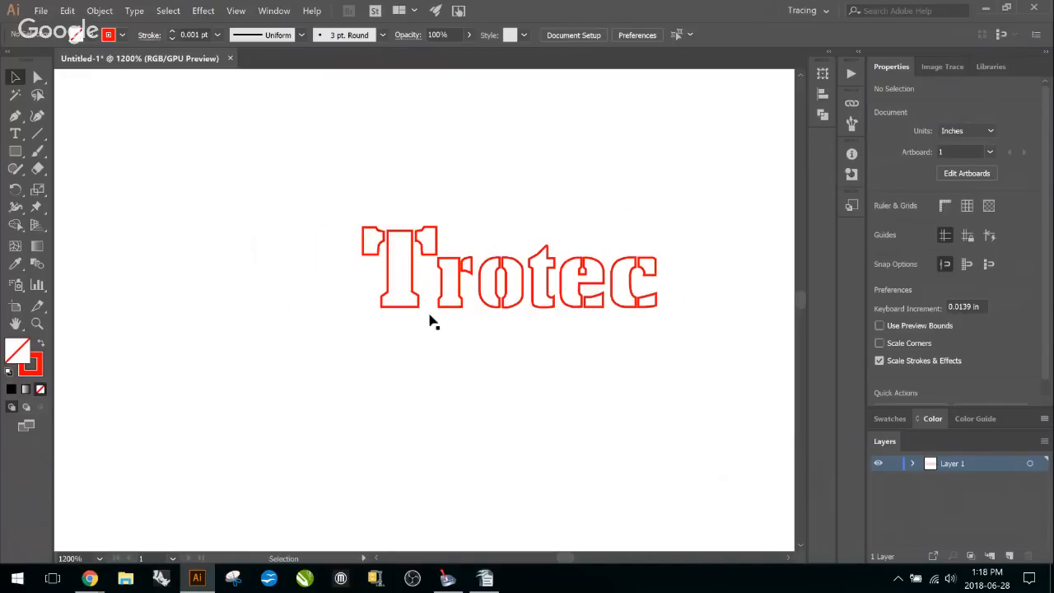
{"action": "left_click_drag", "start_coordinate": [604, 327], "coordinate": [372, 333]}
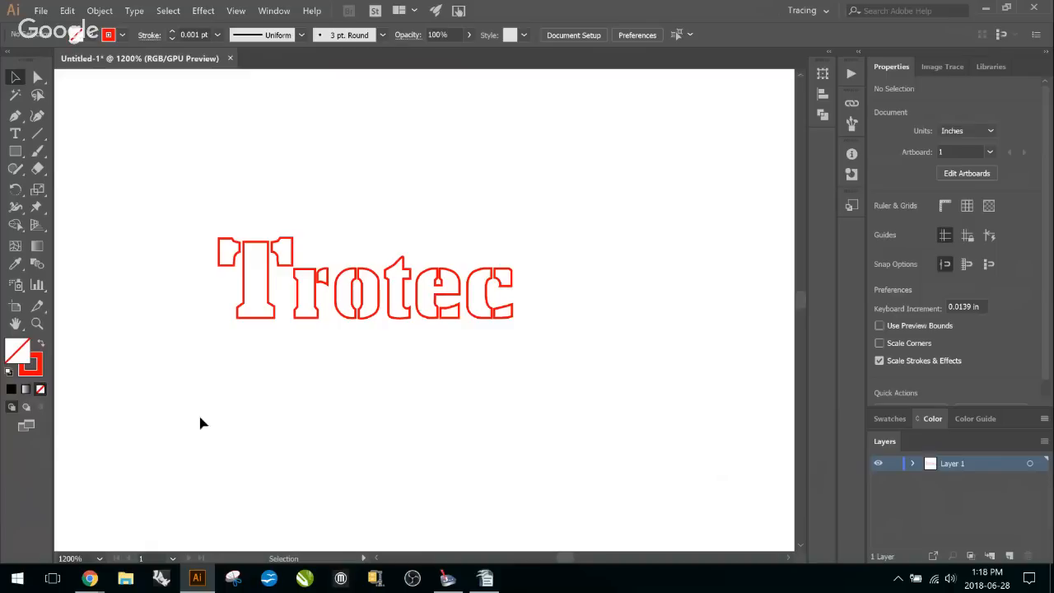
Try a linear white-to-black gradient fill on a rectangle about 0.29 by 0.11 in above the "Trotec" text, and delete the rectangle
{"action": "left_click", "coordinate": [15, 151]}
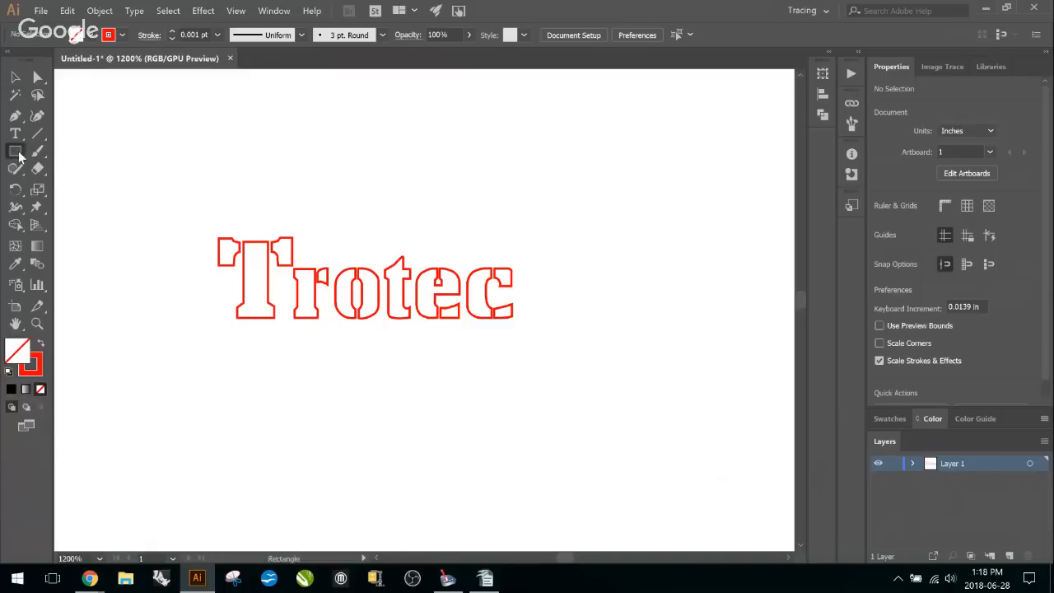
{"action": "left_click_drag", "start_coordinate": [105, 105], "coordinate": [289, 175]}
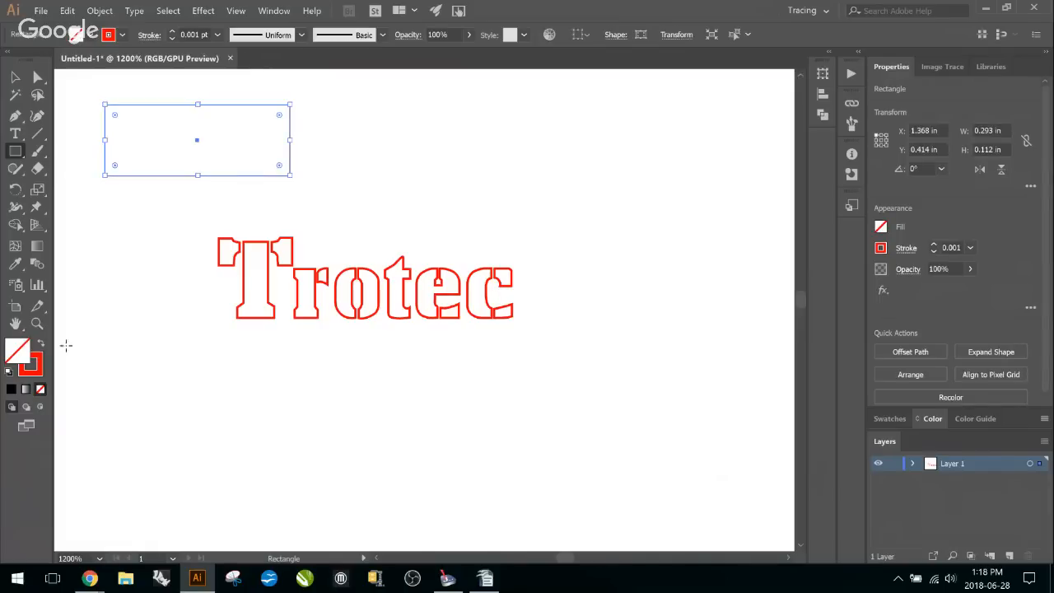
{"action": "left_click", "coordinate": [25, 390]}
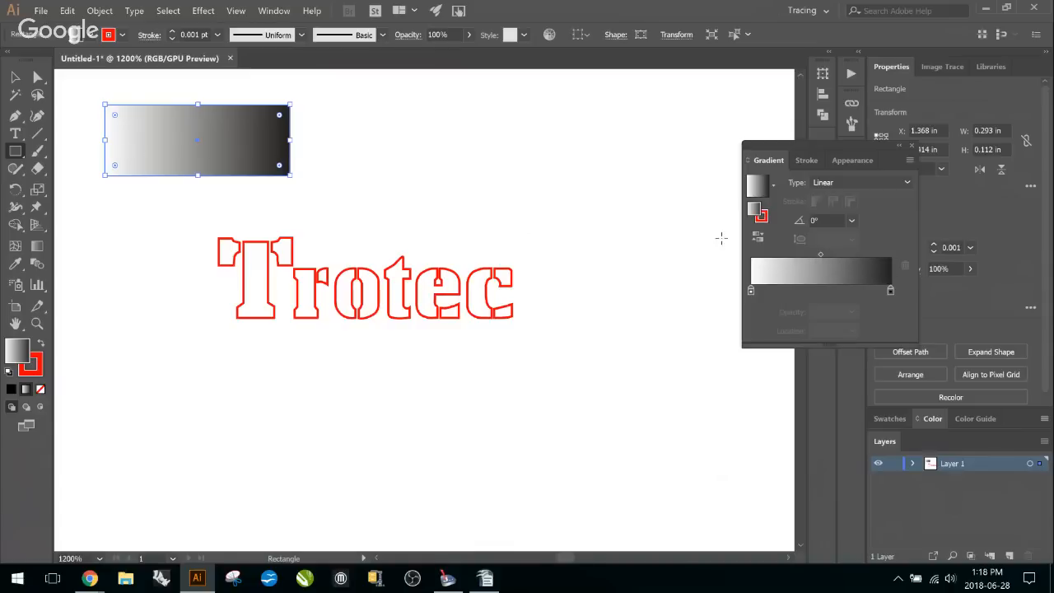
{"action": "left_click", "coordinate": [911, 146]}
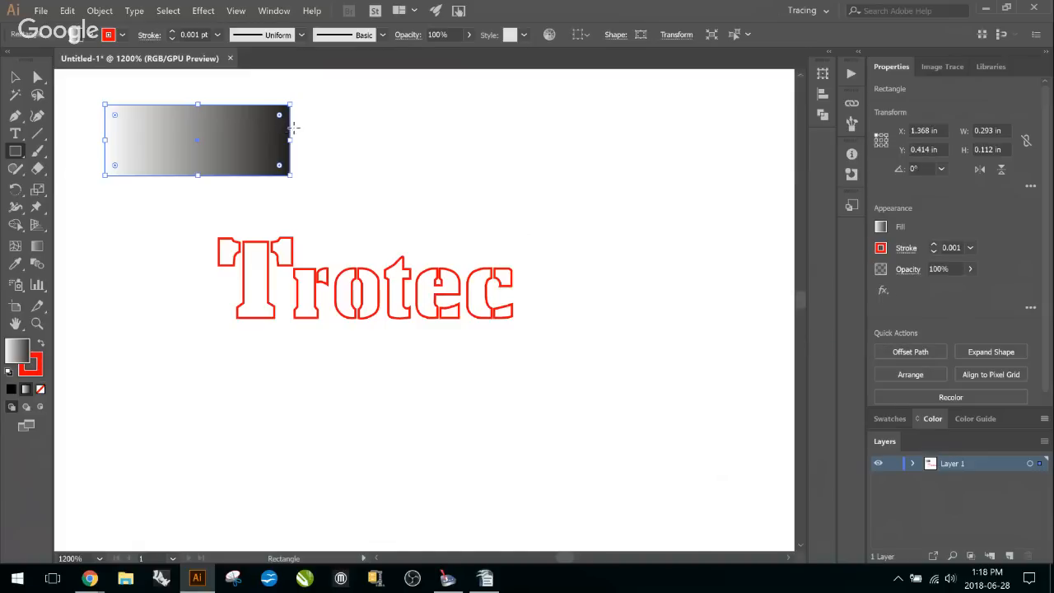
{"action": "key", "text": "Delete"}
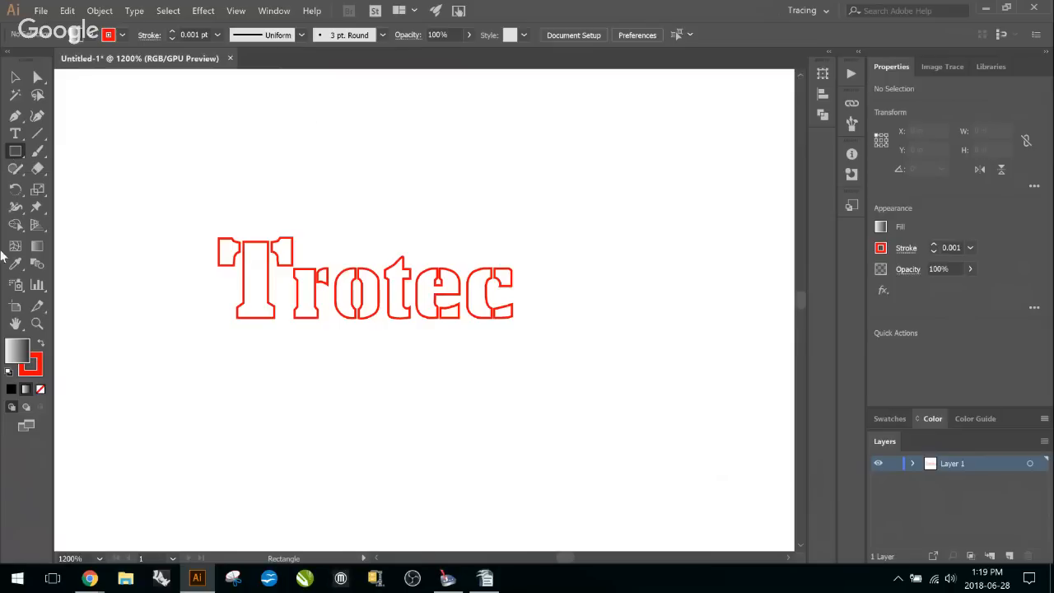
Create a rectangle exactly 2 in wide and 2 in high below the "Trotec" text, and delete it
{"action": "scroll", "coordinate": [474, 174], "scroll_direction": "down", "scroll_amount": 2}
{"action": "scroll", "coordinate": [410, 265], "scroll_direction": "up", "scroll_amount": 1}
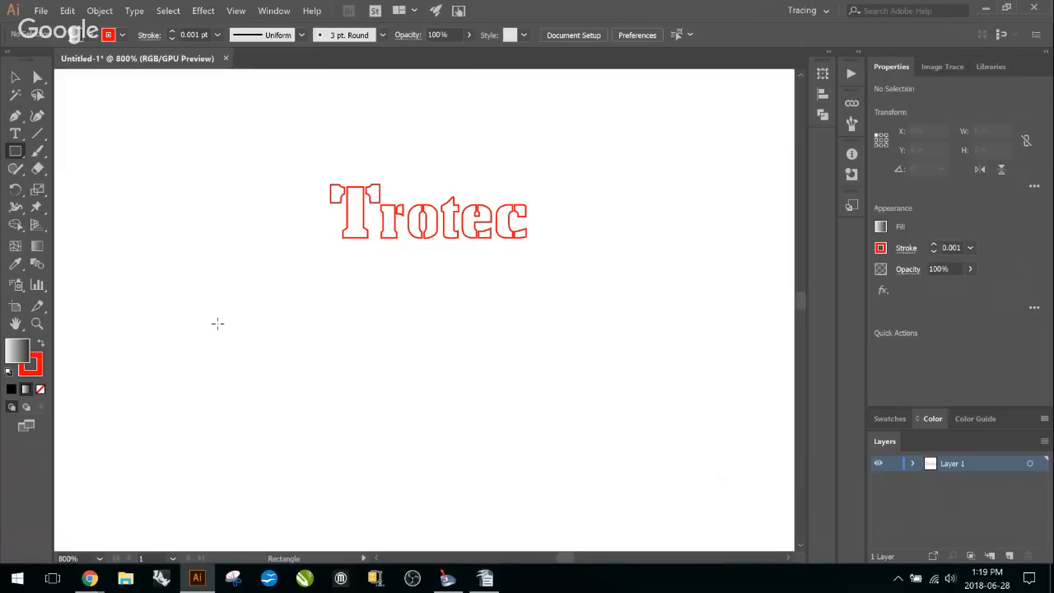
{"action": "scroll", "coordinate": [280, 321], "scroll_direction": "down", "scroll_amount": 2}
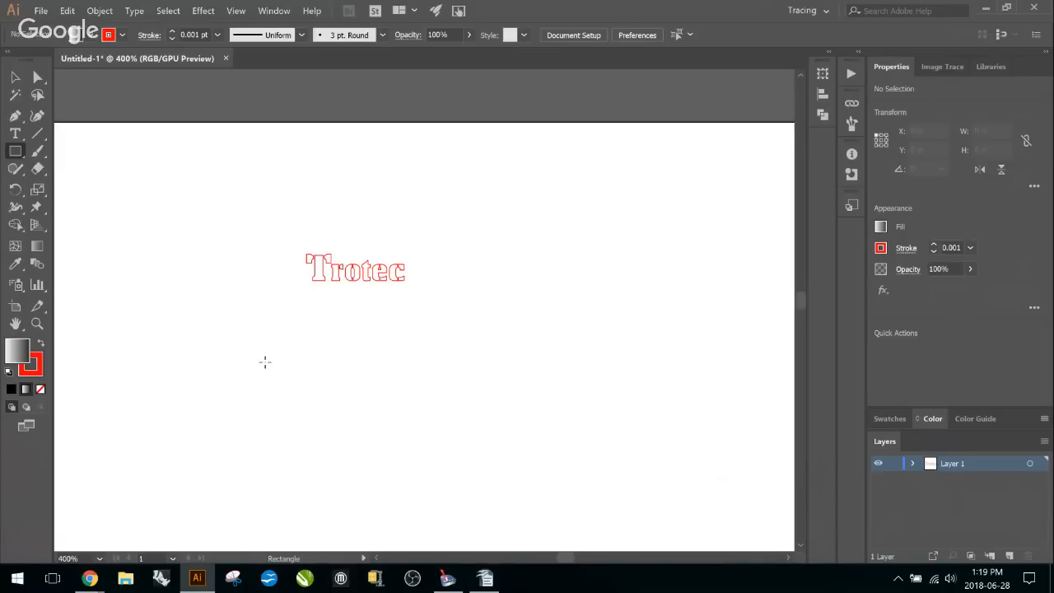
{"action": "left_click", "coordinate": [265, 361]}
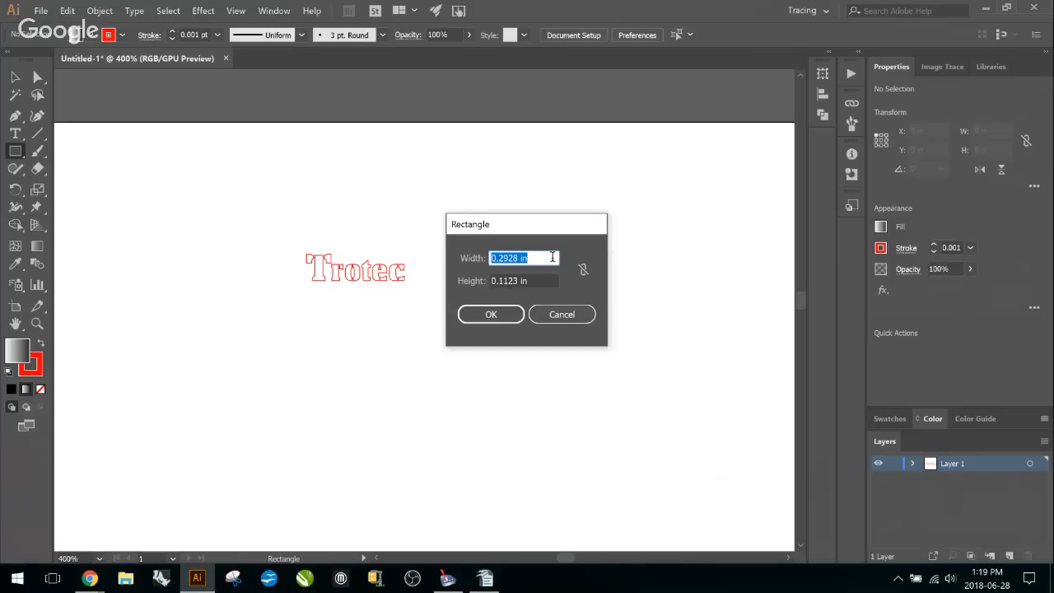
{"action": "type", "text": "2"}
{"action": "key", "text": "Tab"}
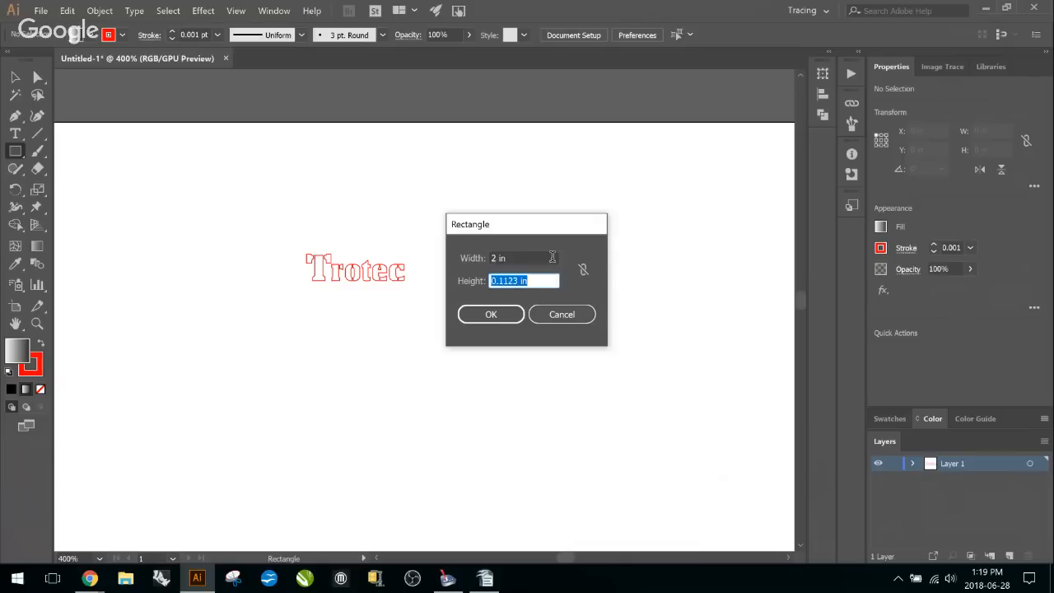
{"action": "type", "text": "2"}
{"action": "left_click", "coordinate": [486, 313]}
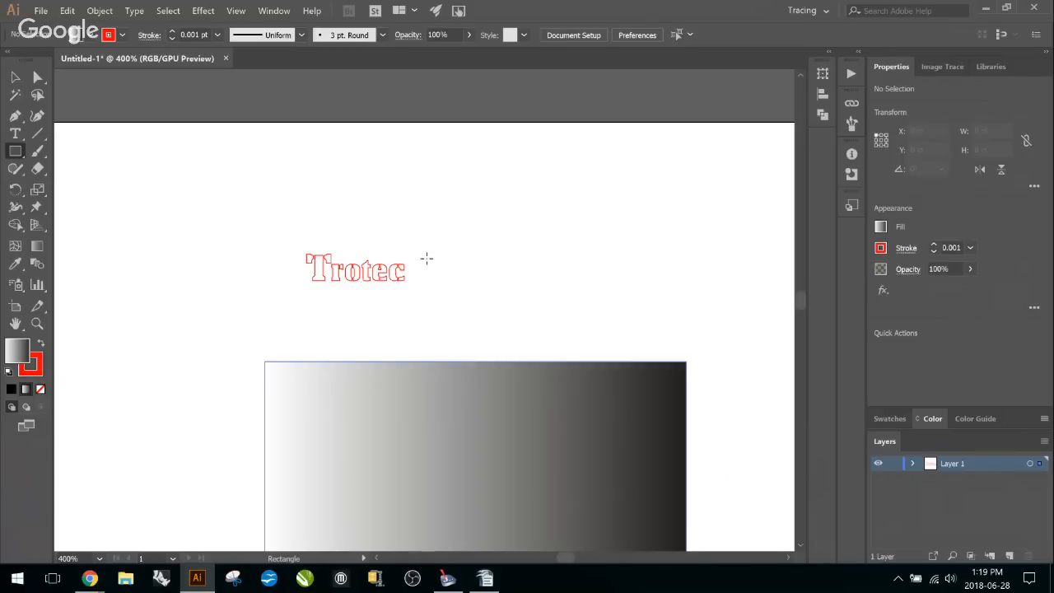
{"action": "scroll", "coordinate": [558, 367], "scroll_direction": "down", "scroll_amount": 1}
{"action": "scroll", "coordinate": [597, 427], "scroll_direction": "down", "scroll_amount": 1}
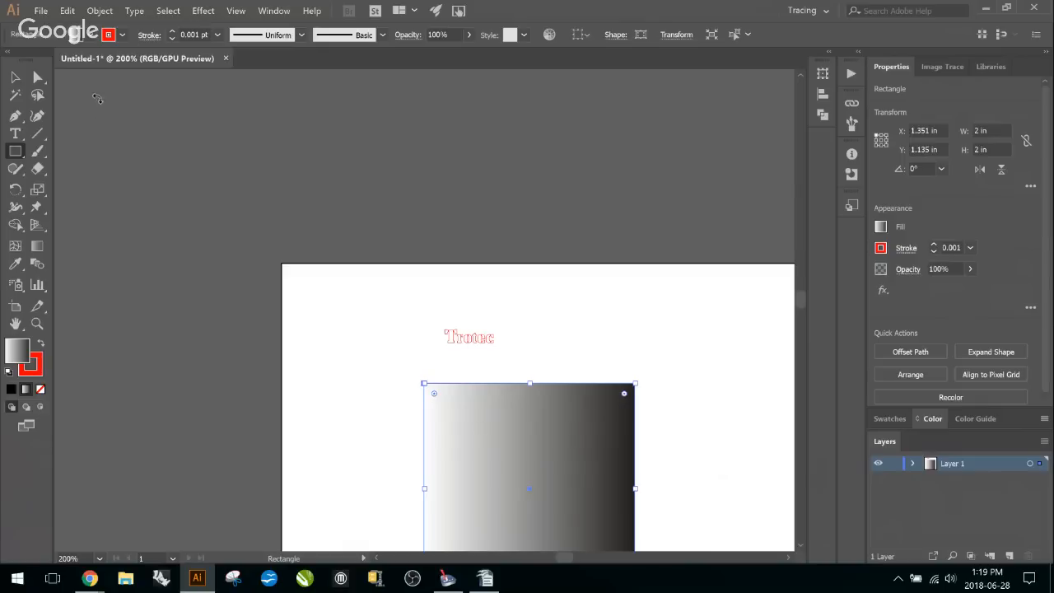
{"action": "key", "text": "Delete"}
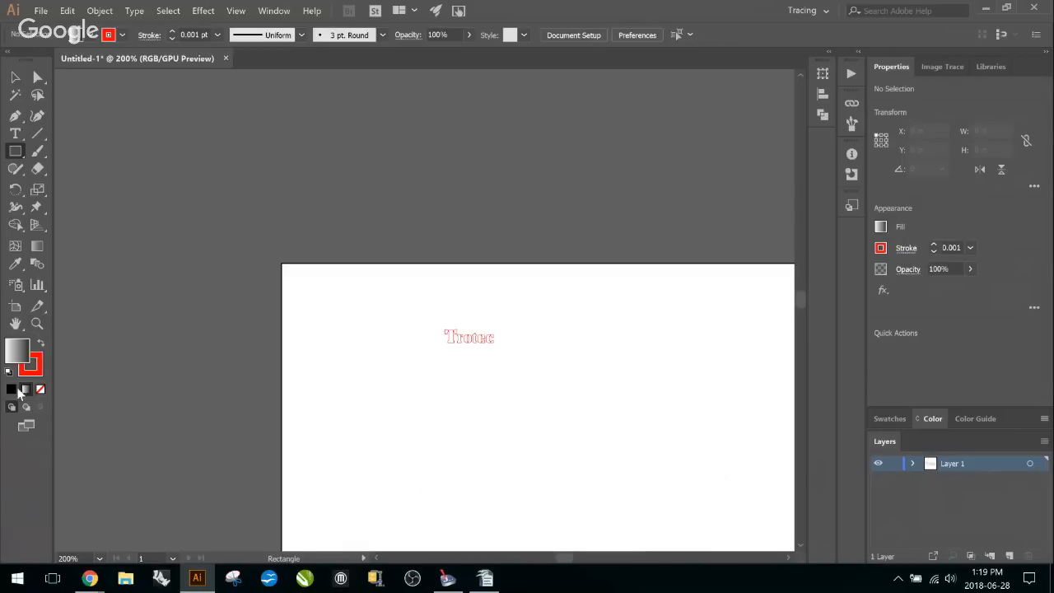
Draw a solid black filled rectangle about 3.06 by 0.65 in below the "Trotec" text
{"action": "left_click", "coordinate": [12, 388]}
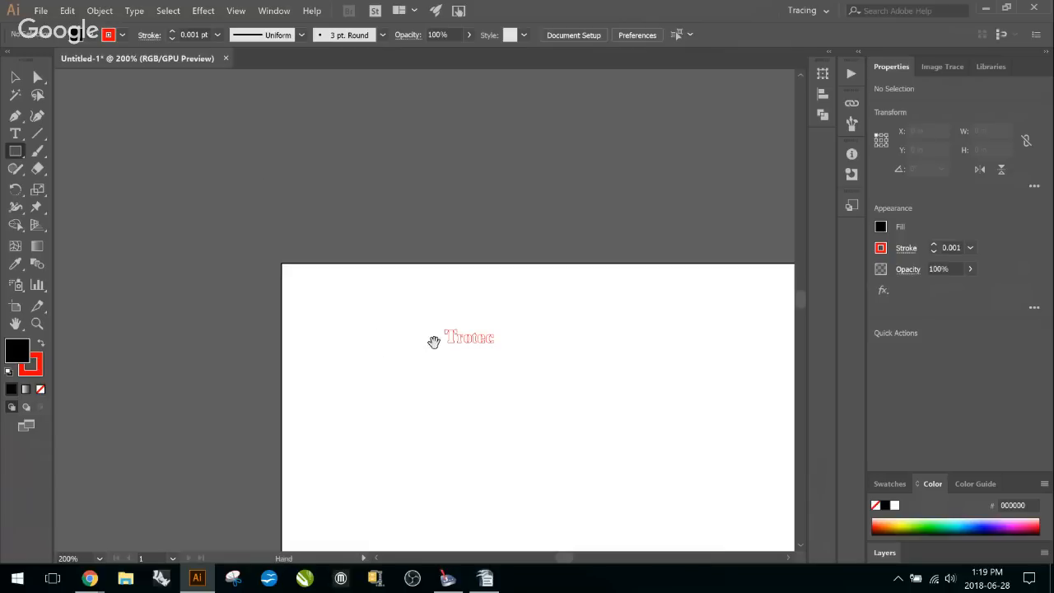
{"action": "left_click_drag", "start_coordinate": [431, 341], "coordinate": [280, 120]}
{"action": "left_click_drag", "start_coordinate": [239, 160], "coordinate": [560, 227]}
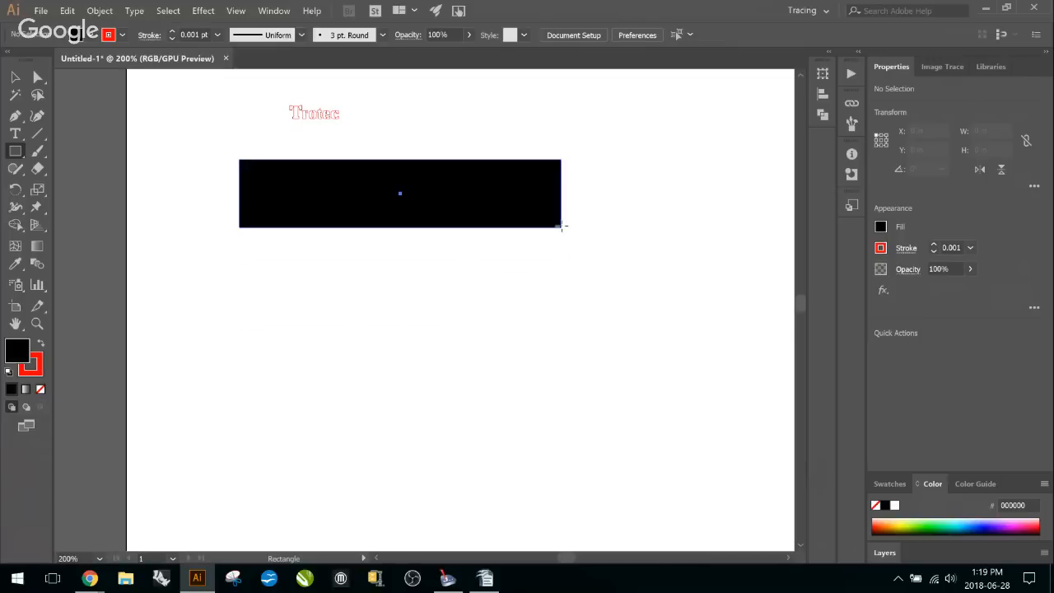
{"action": "scroll", "coordinate": [389, 213], "scroll_direction": "up", "scroll_amount": 1}
{"action": "scroll", "coordinate": [388, 213], "scroll_direction": "up", "scroll_amount": 1}
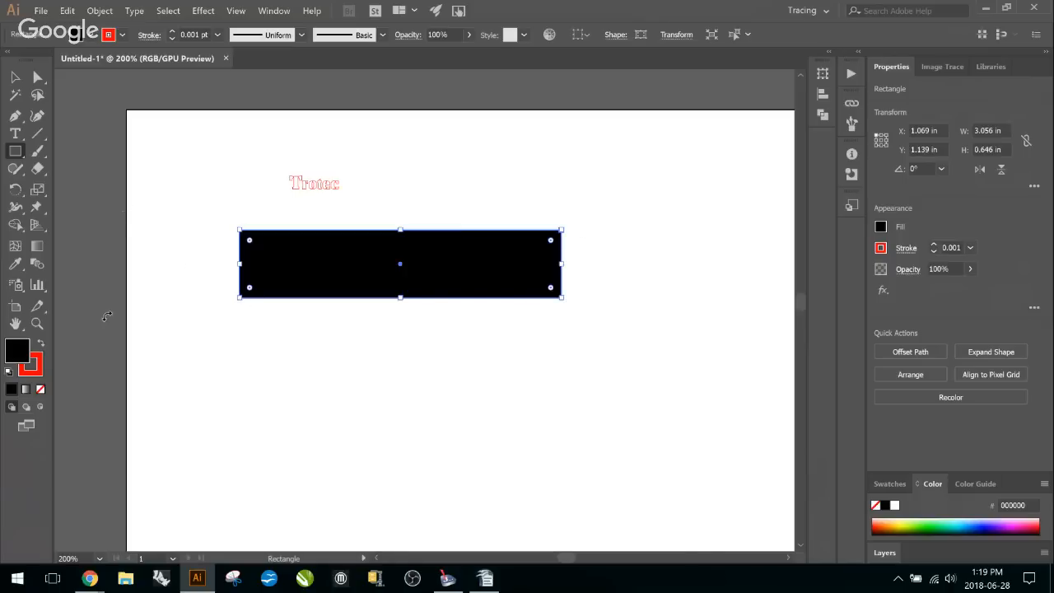
Try swapping the black rectangle's fill and stroke colours, swap them back, and set the red stroke weight to 2 pt
{"action": "left_click", "coordinate": [41, 346]}
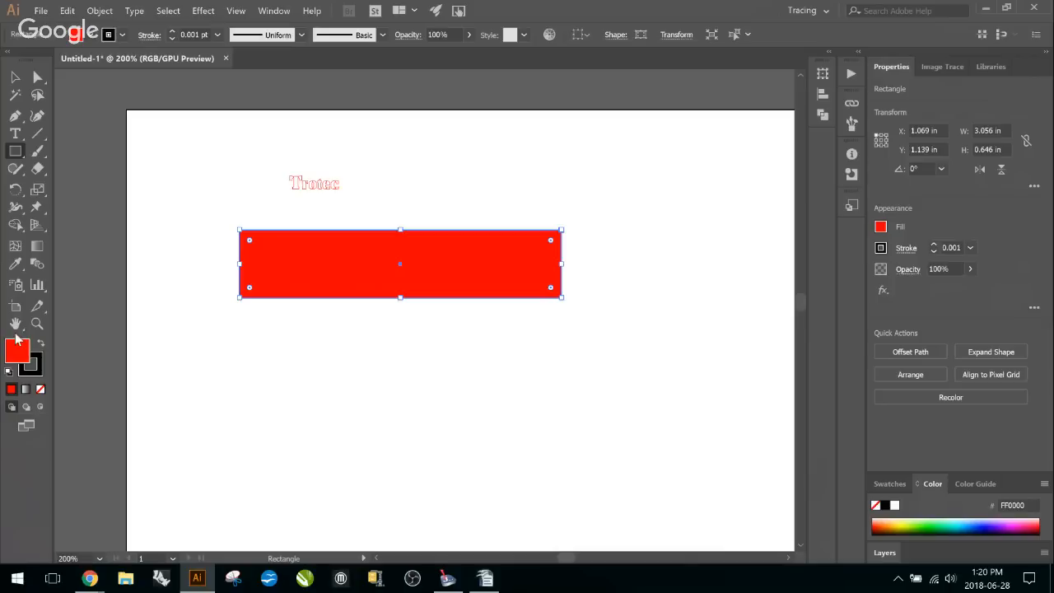
{"action": "left_click", "coordinate": [41, 345]}
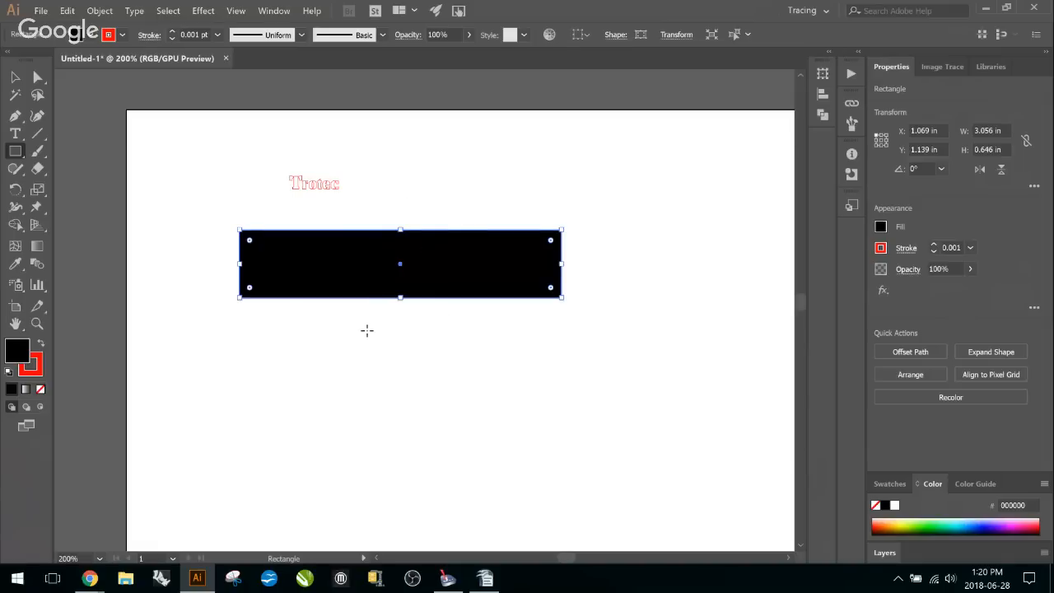
{"action": "scroll", "coordinate": [362, 328], "scroll_direction": "up", "scroll_amount": 2}
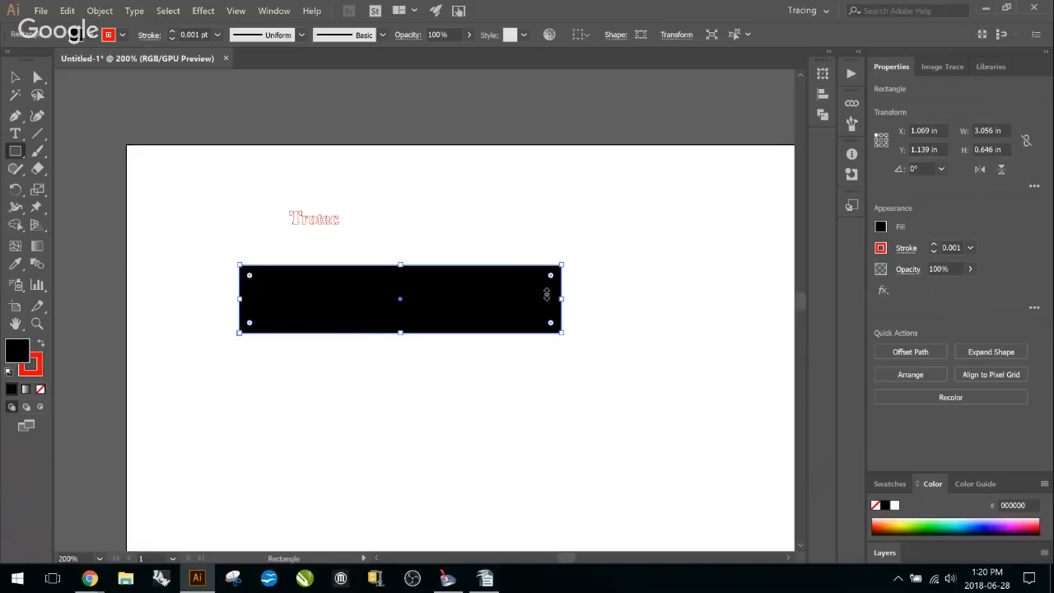
{"action": "scroll", "coordinate": [579, 313], "scroll_direction": "up", "scroll_amount": 4}
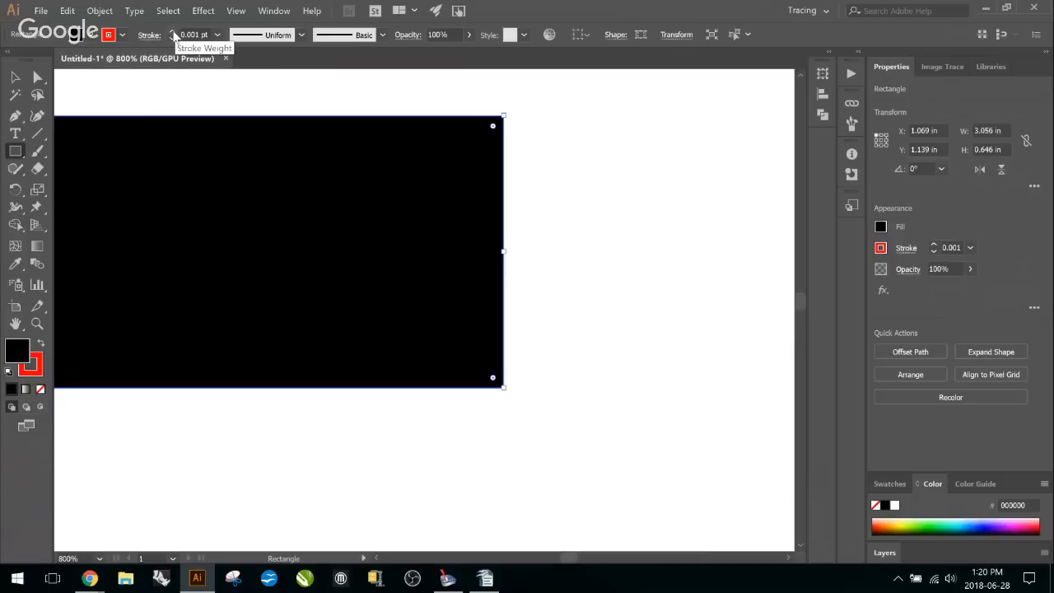
{"action": "left_click", "coordinate": [173, 33]}
{"action": "left_click", "coordinate": [173, 33]}
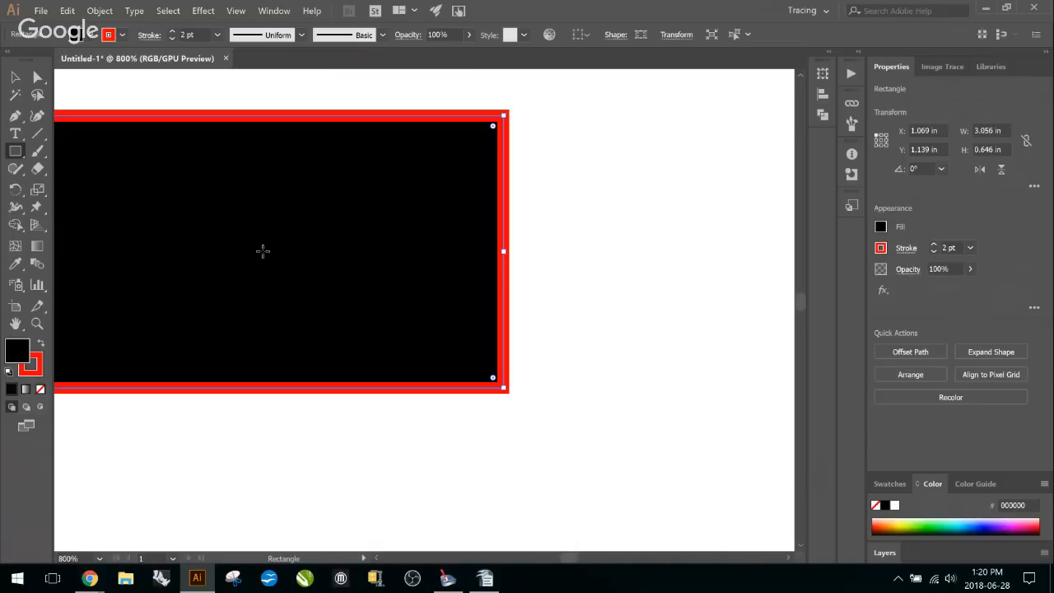
{"action": "scroll", "coordinate": [266, 249], "scroll_direction": "down", "scroll_amount": 2}
{"action": "left_click_drag", "start_coordinate": [233, 146], "coordinate": [595, 127]}
{"action": "scroll", "coordinate": [403, 225], "scroll_direction": "down", "scroll_amount": 1}
{"action": "scroll", "coordinate": [508, 313], "scroll_direction": "down", "scroll_amount": 1}
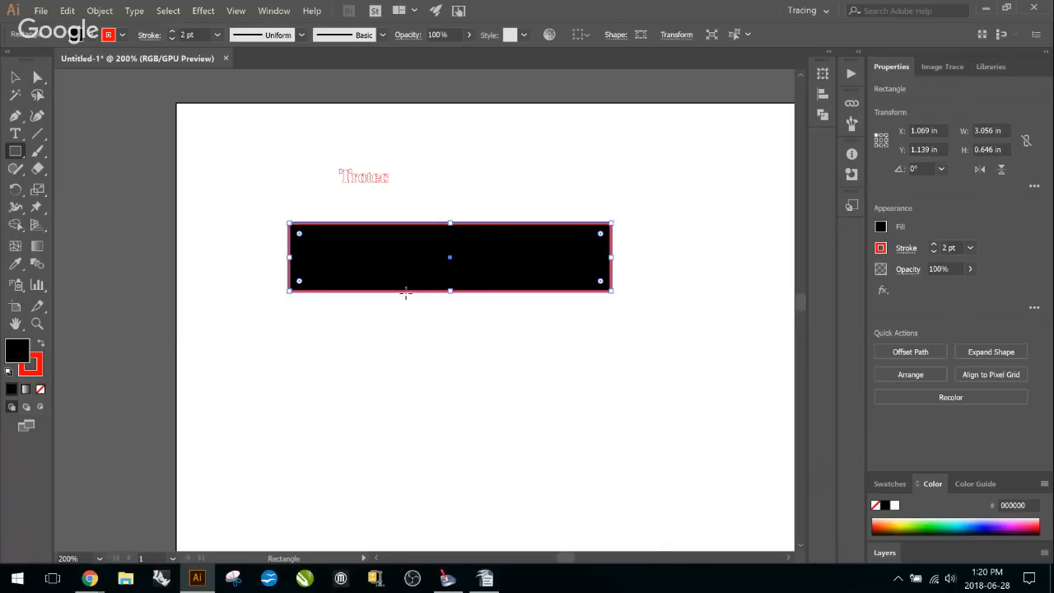
Remove the rectangle's fill and change its stroke colour to black
{"action": "left_click", "coordinate": [15, 77]}
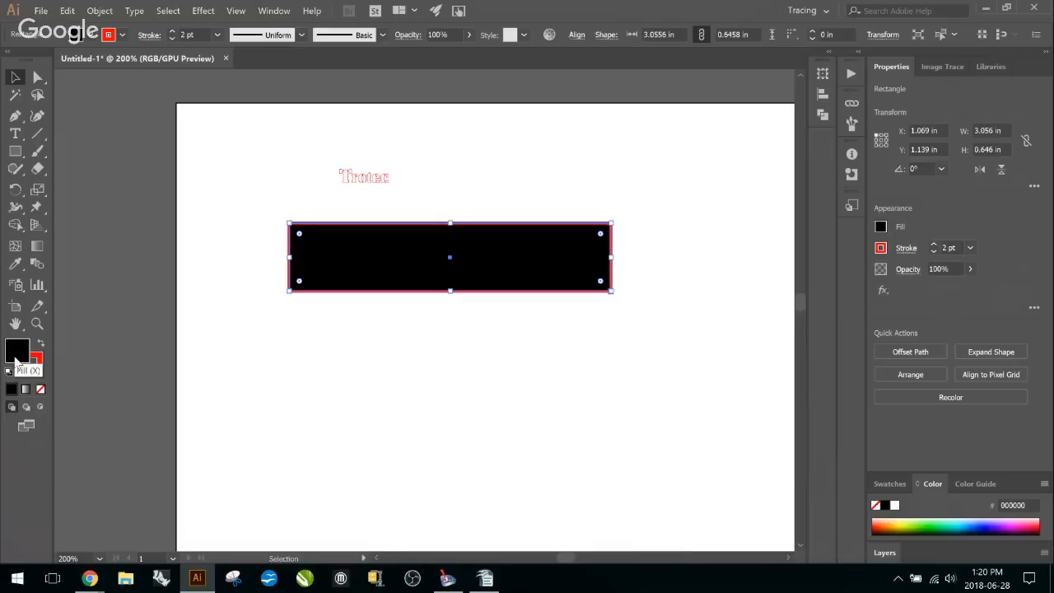
{"action": "left_click", "coordinate": [41, 391]}
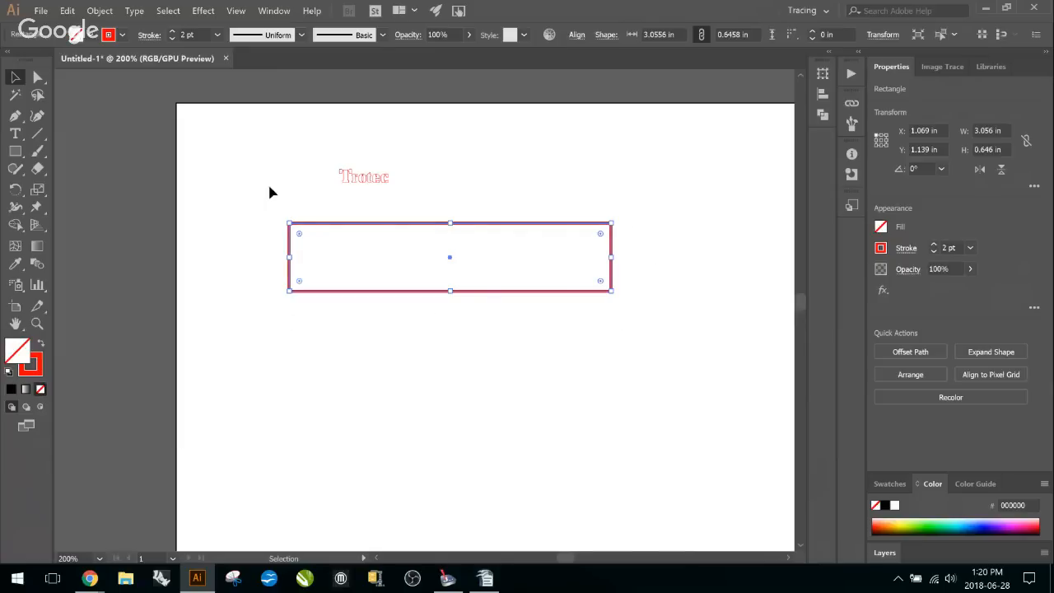
{"action": "left_click", "coordinate": [39, 375]}
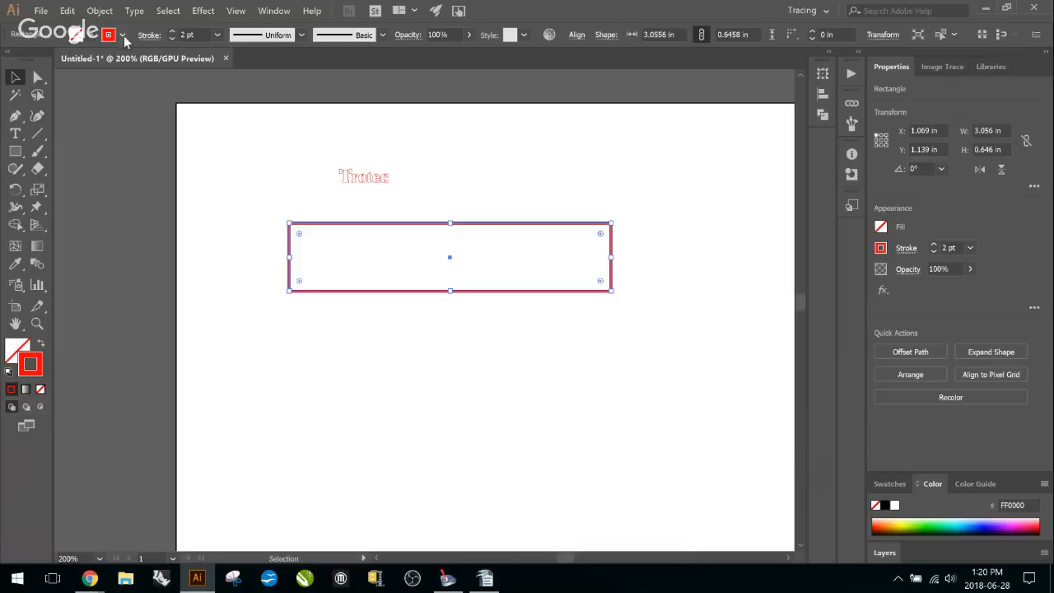
{"action": "left_click", "coordinate": [123, 37]}
{"action": "left_click", "coordinate": [30, 115]}
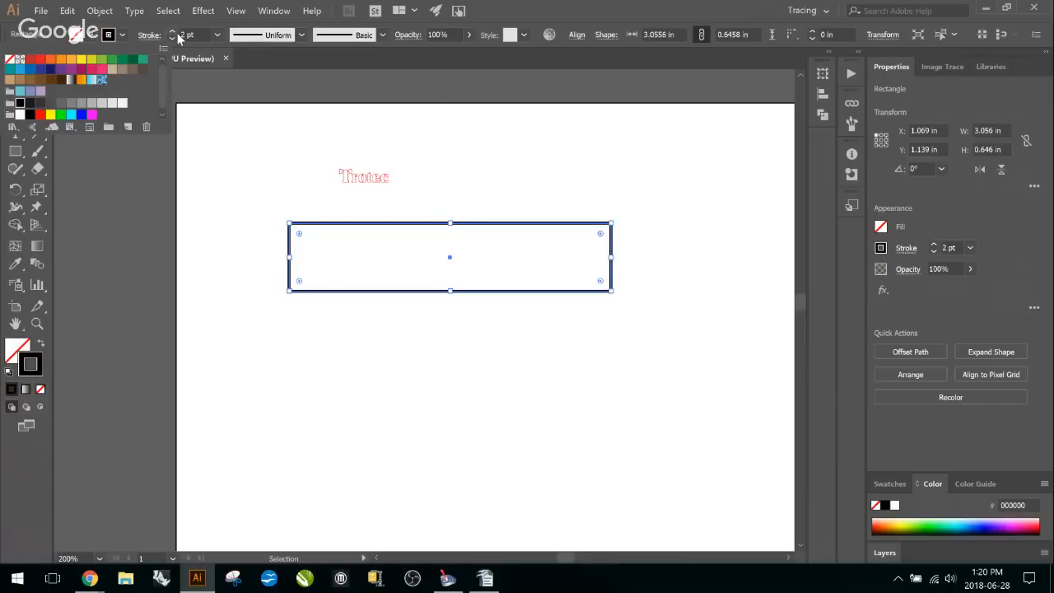
Set the rectangle's black stroke weight to 4 pt and deselect it
{"action": "left_click", "coordinate": [177, 34]}
{"action": "left_click", "coordinate": [176, 32]}
{"action": "left_click", "coordinate": [176, 30]}
{"action": "left_click", "coordinate": [174, 31]}
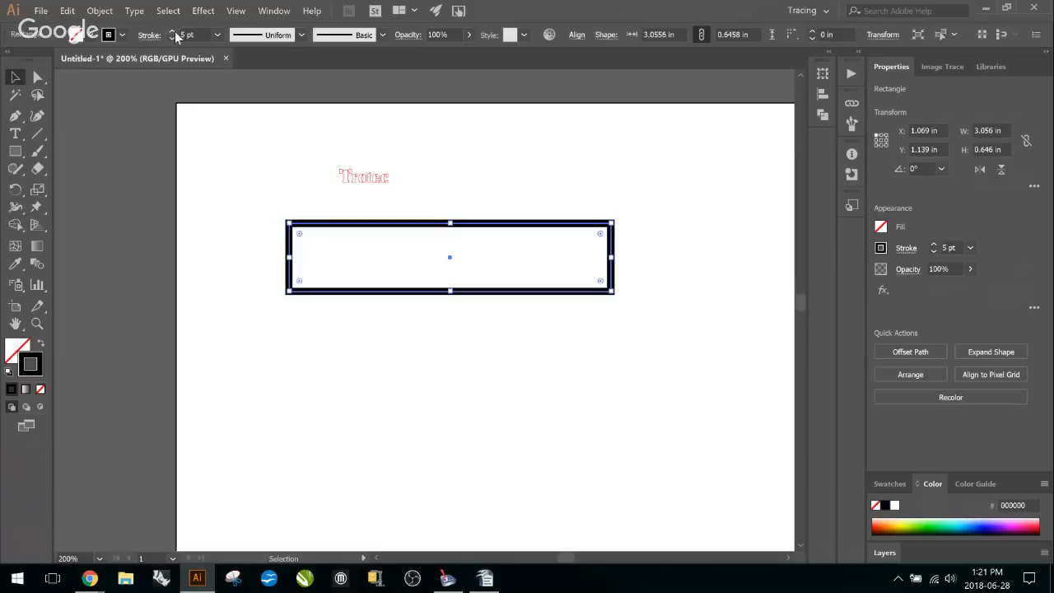
{"action": "left_click", "coordinate": [173, 36]}
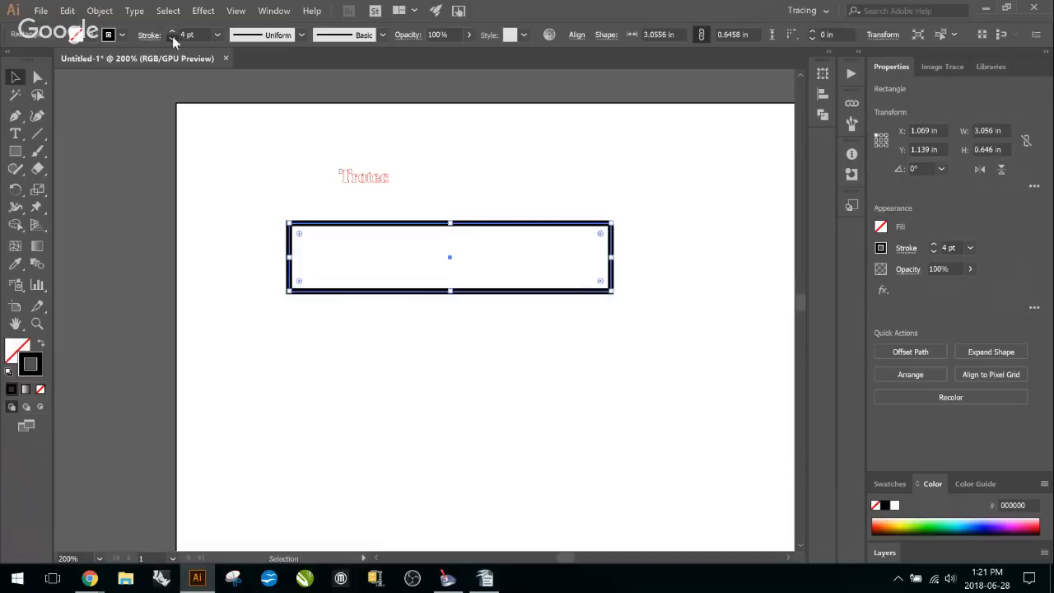
{"action": "key", "text": "ctrl+h"}
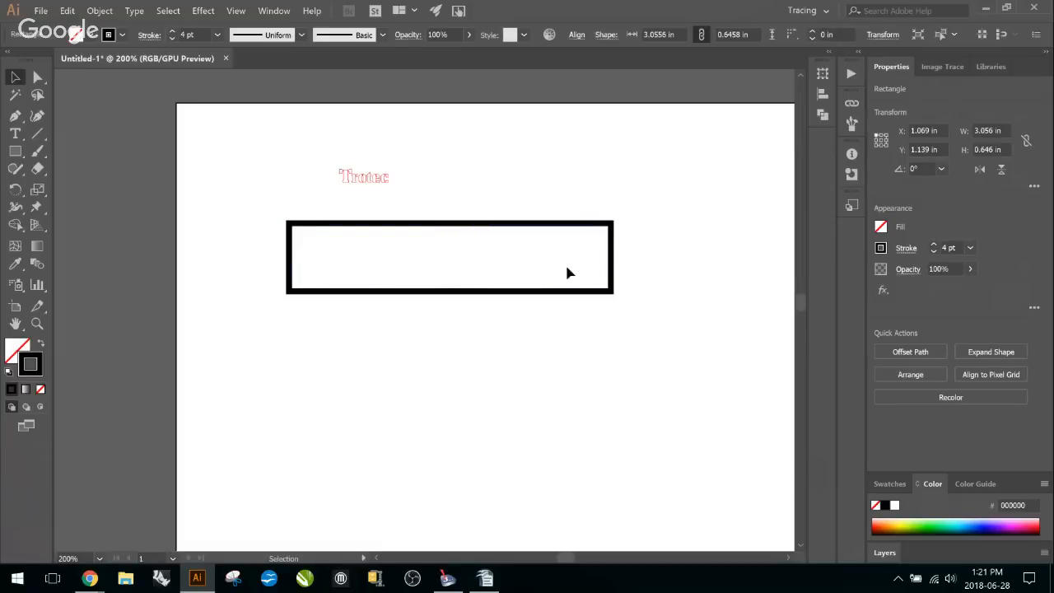
{"action": "left_click", "coordinate": [199, 426]}
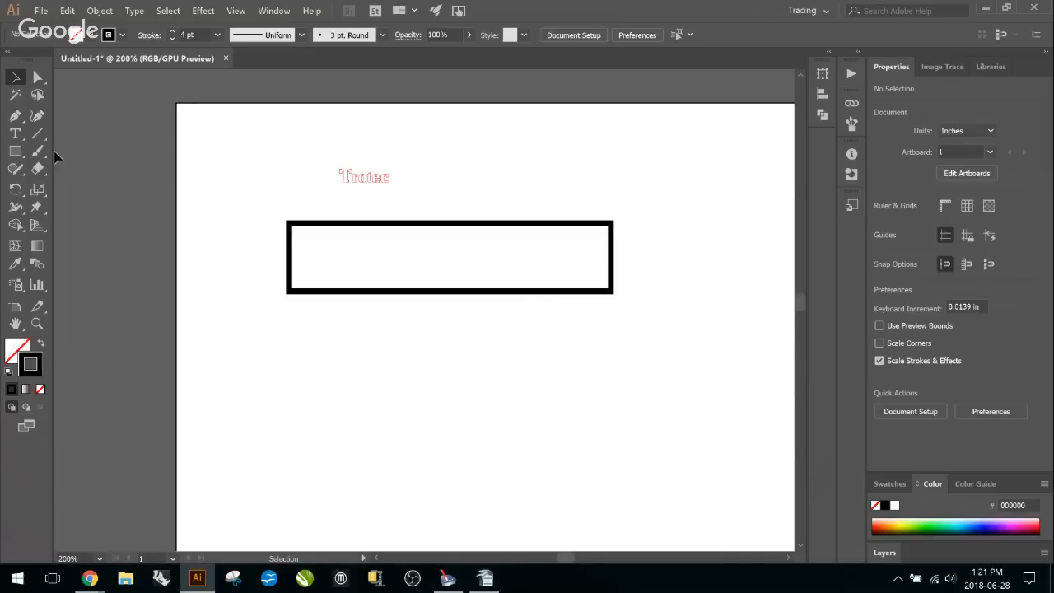
Move the outlined rectangle lower on the artboard and enlarge it from its upper-left corner to about 3.49 by 1.09 in
{"action": "left_click", "coordinate": [15, 151]}
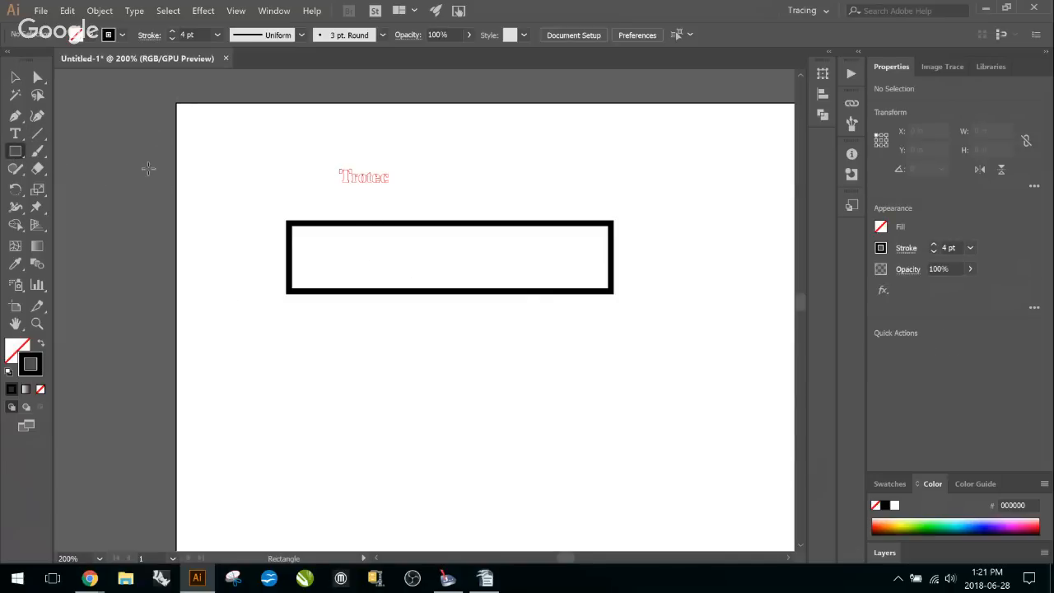
{"action": "left_click", "coordinate": [18, 78]}
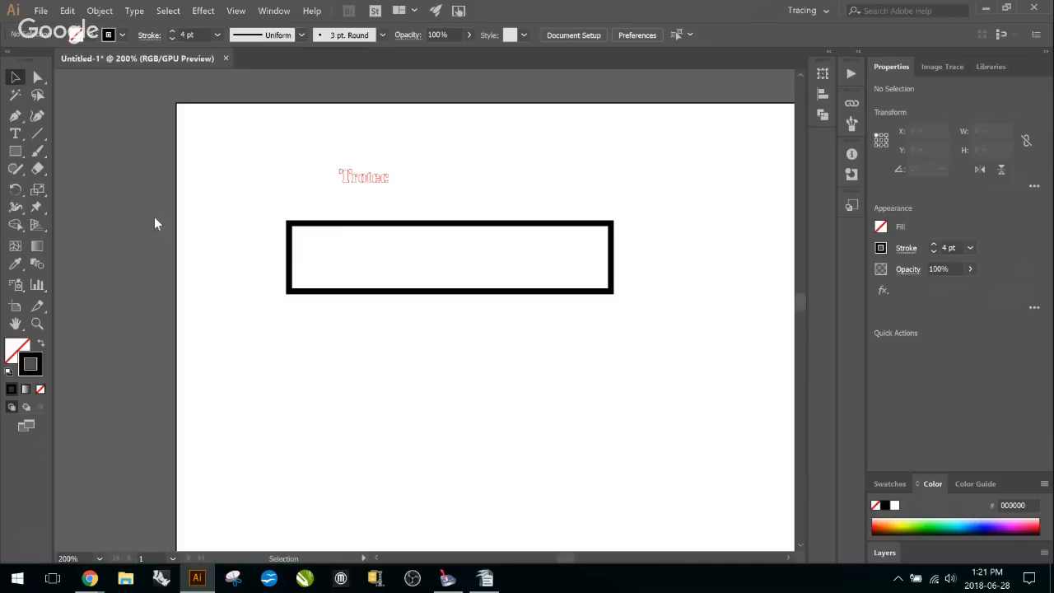
{"action": "mouse_move", "coordinate": [346, 229]}
{"action": "left_mouse_down"}
{"action": "mouse_move", "coordinate": [381, 265]}
{"action": "mouse_move", "coordinate": [373, 286]}
{"action": "left_mouse_up"}
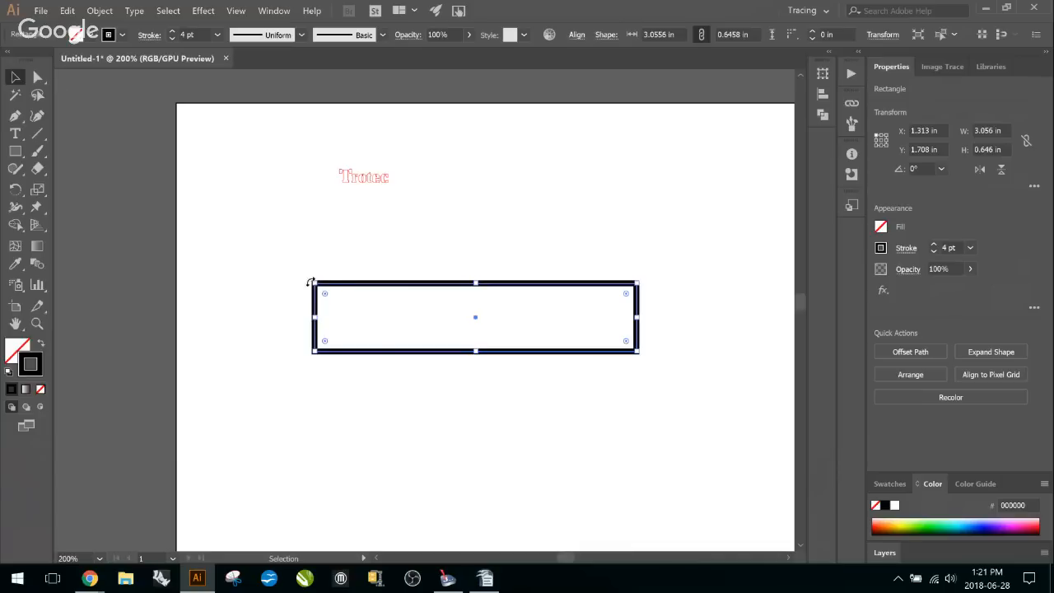
{"action": "left_click_drag", "start_coordinate": [314, 283], "coordinate": [266, 235]}
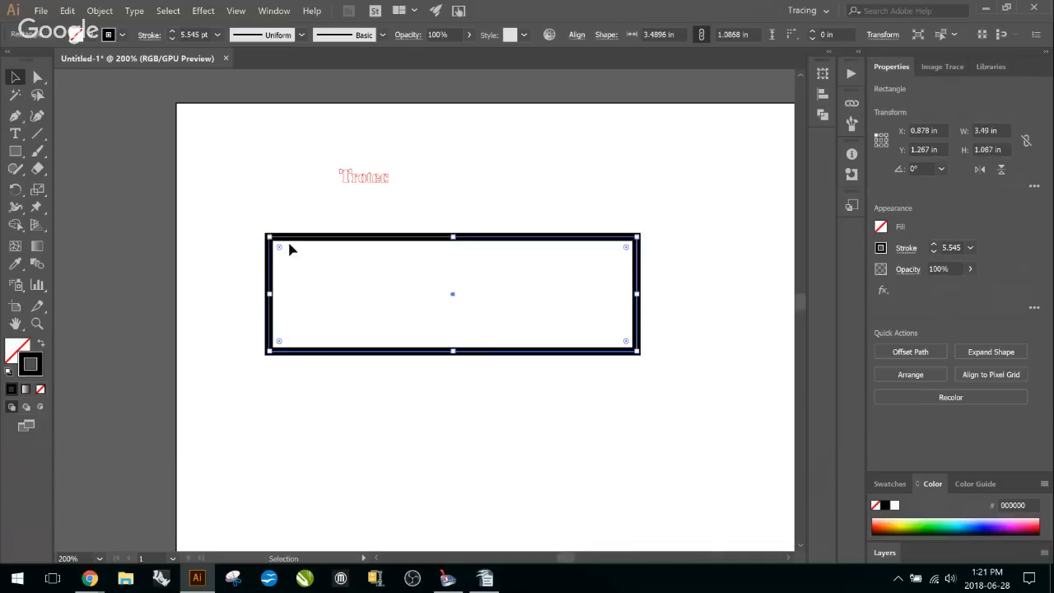
Try to move only the rectangle's upper-right anchor point outward and up, and undo the distortion
{"action": "left_click", "coordinate": [38, 78]}
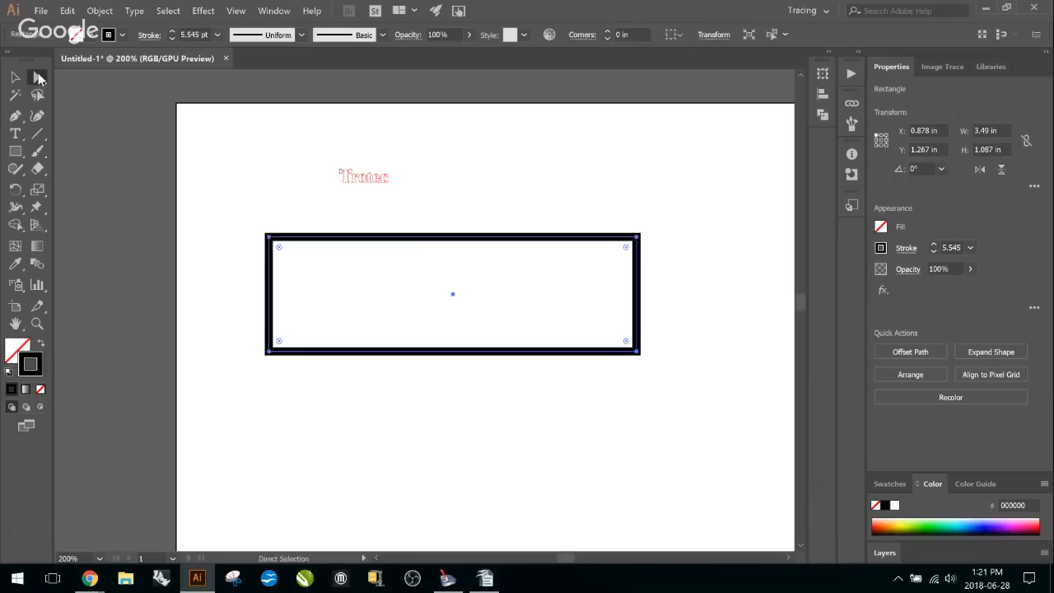
{"action": "left_click", "coordinate": [637, 238]}
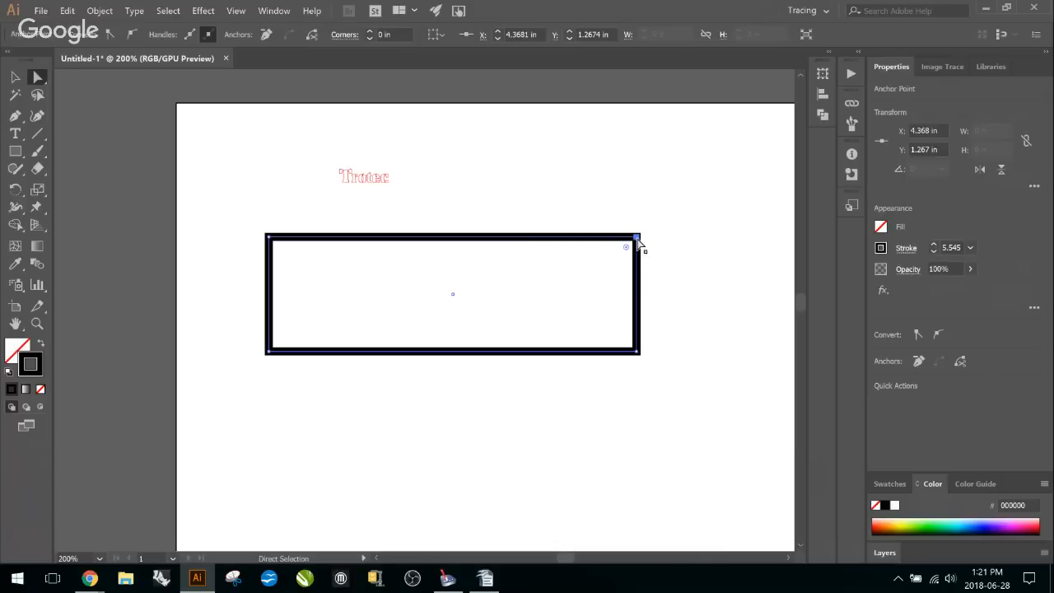
{"action": "left_click_drag", "start_coordinate": [639, 240], "coordinate": [646, 217]}
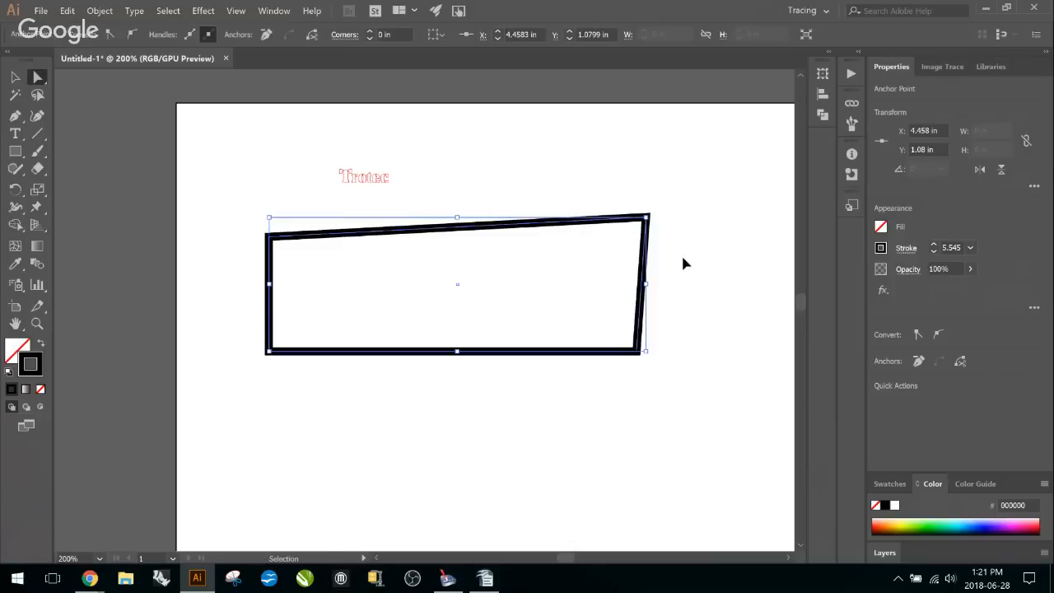
{"action": "key", "text": "ctrl+z"}
{"action": "key", "text": "ctrl+z"}
{"action": "key", "text": "ctrl+z"}
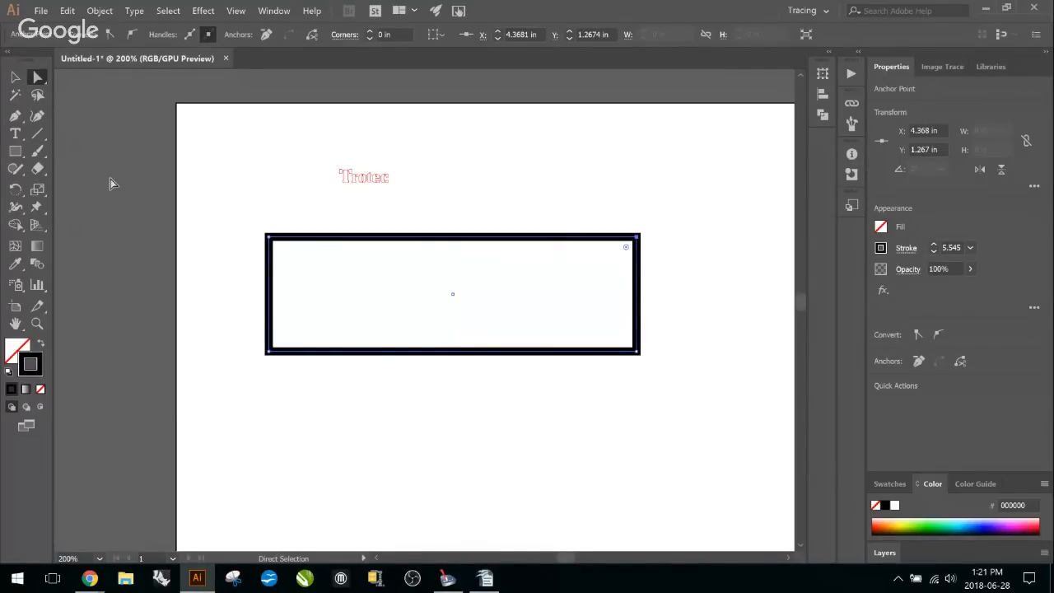
Draw an ellipse about 1.81 by 1.72 in overlapping the rectangle's lower-right corner
{"action": "left_click", "coordinate": [18, 153]}
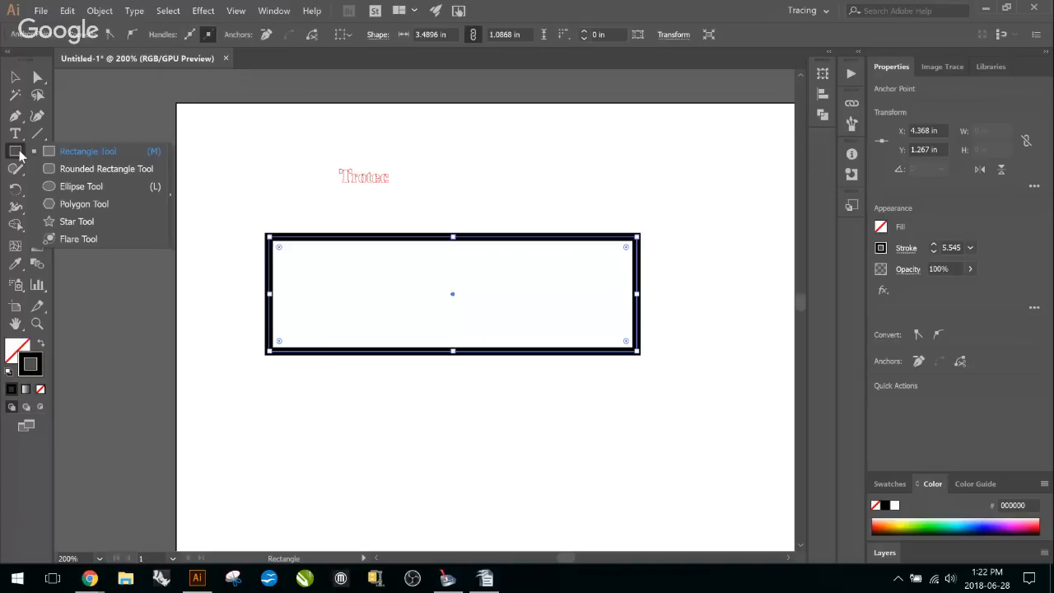
{"action": "left_click", "coordinate": [82, 186]}
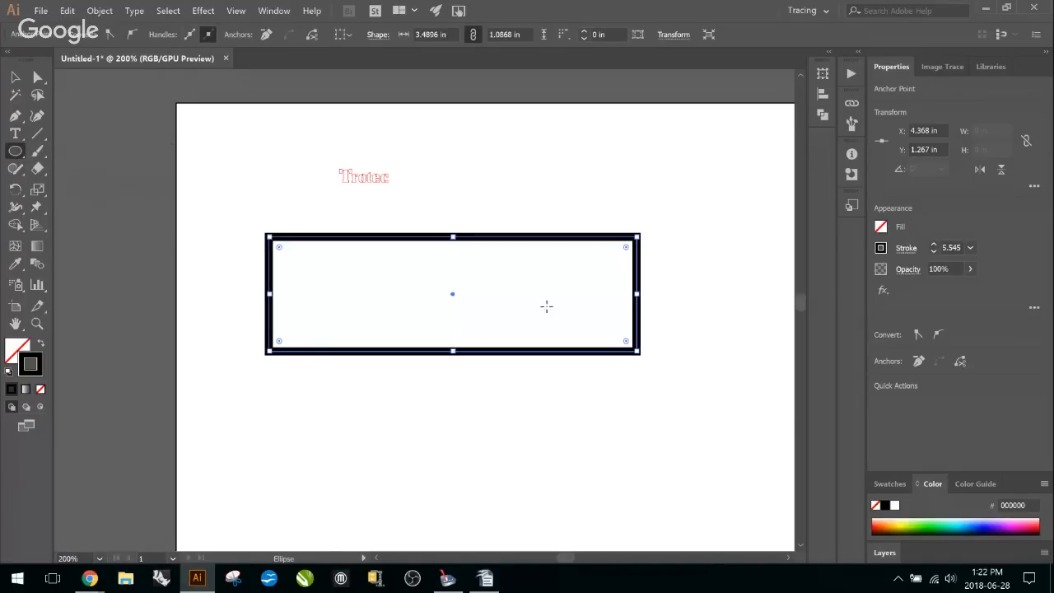
{"action": "scroll", "coordinate": [534, 307], "scroll_direction": "down", "scroll_amount": 1}
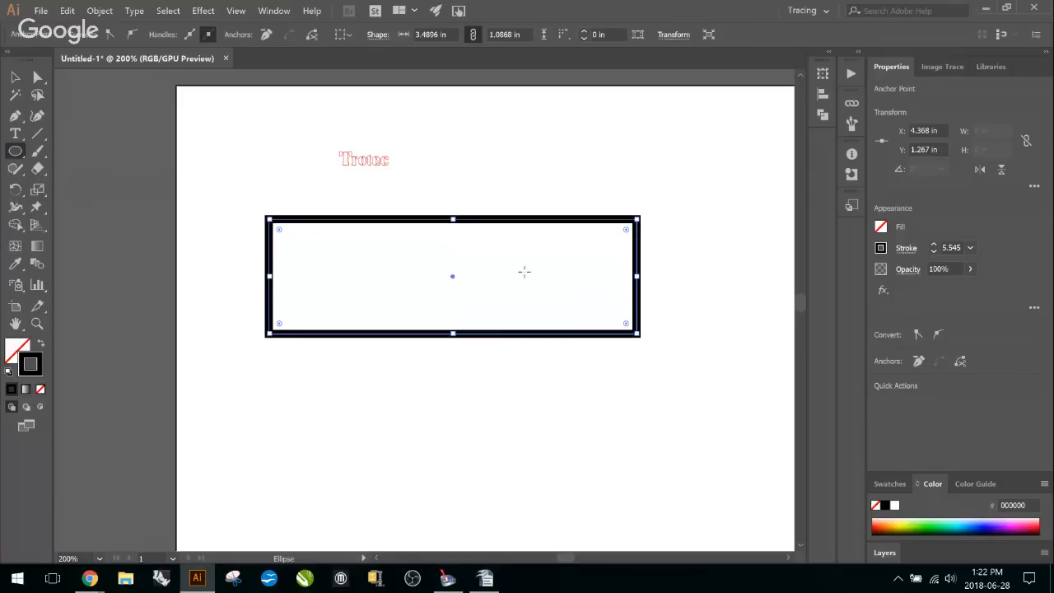
{"action": "left_click_drag", "start_coordinate": [523, 266], "coordinate": [715, 447]}
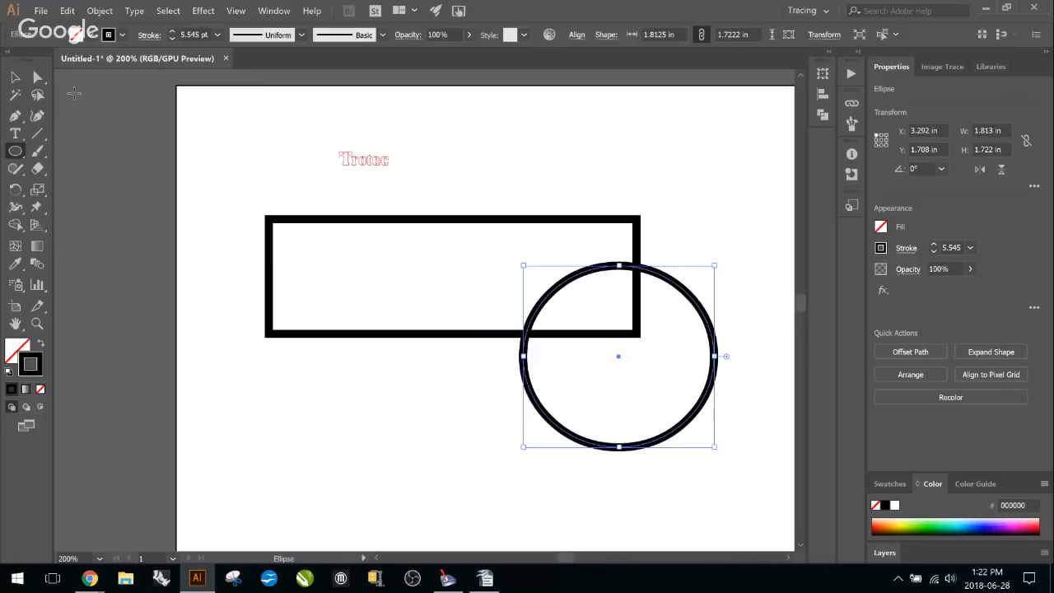
Try to merge the rectangle and the ellipse into one outline with the Shape Builder, and undo both the merge and the ellipse
{"action": "left_click", "coordinate": [14, 77]}
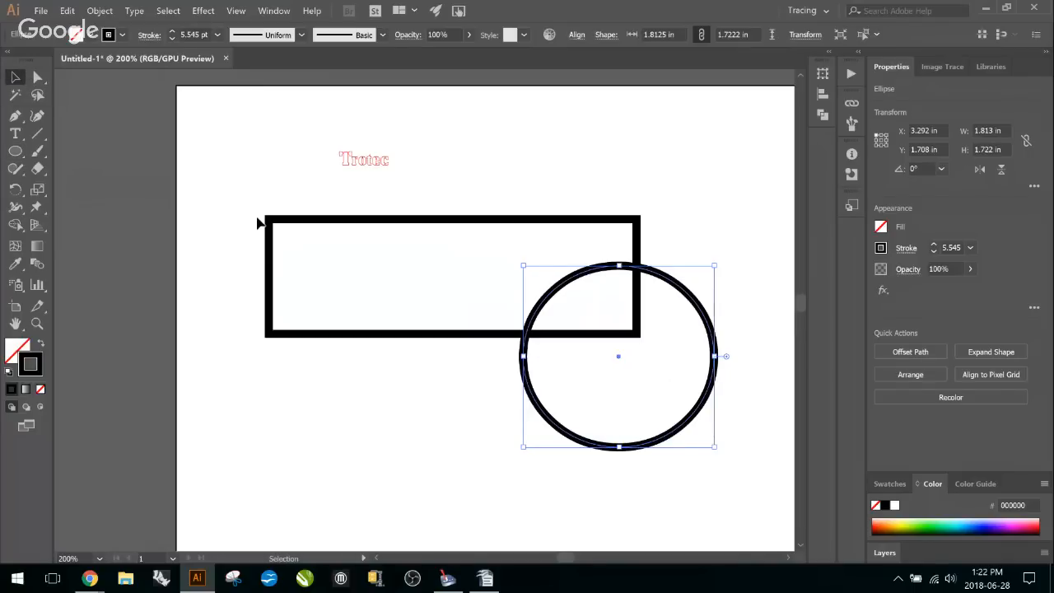
{"action": "left_click_drag", "start_coordinate": [227, 197], "coordinate": [766, 515]}
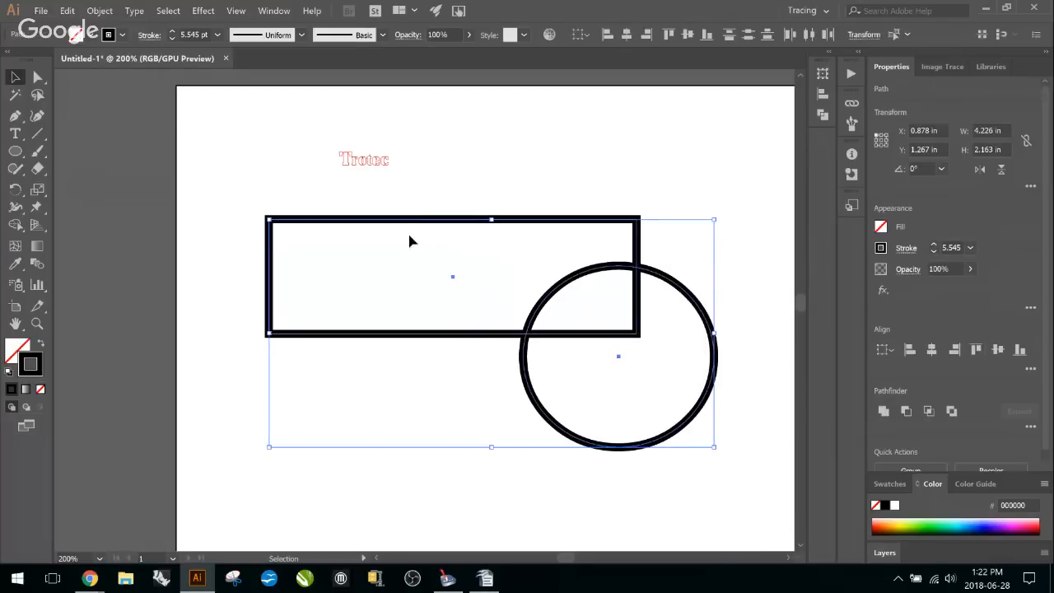
{"action": "left_click", "coordinate": [18, 225]}
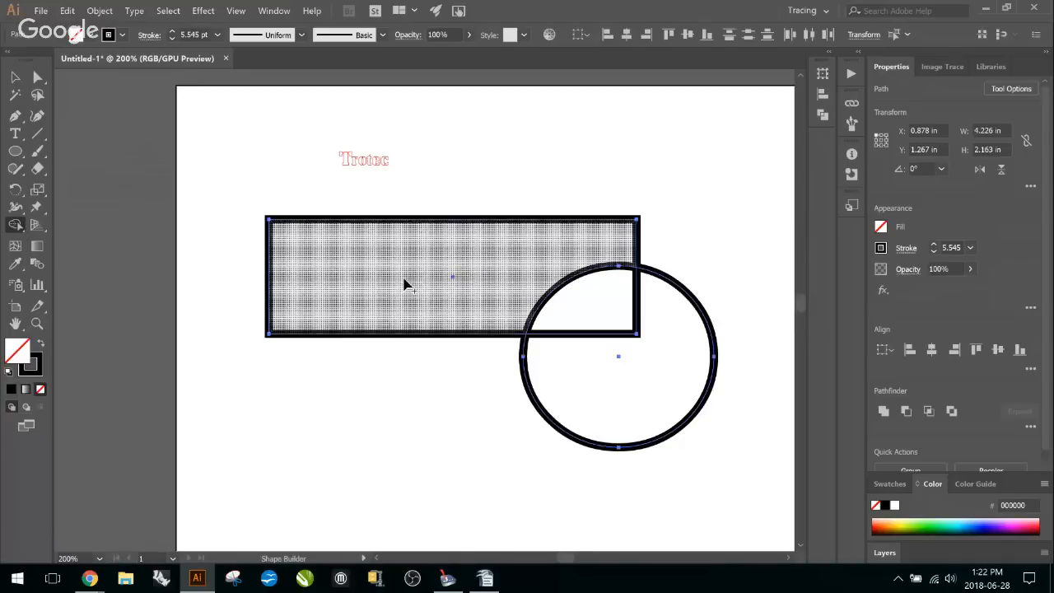
{"action": "mouse_move", "coordinate": [457, 278]}
{"action": "left_mouse_down"}
{"action": "mouse_move", "coordinate": [567, 309]}
{"action": "mouse_move", "coordinate": [559, 292]}
{"action": "mouse_move", "coordinate": [626, 367]}
{"action": "left_mouse_up"}
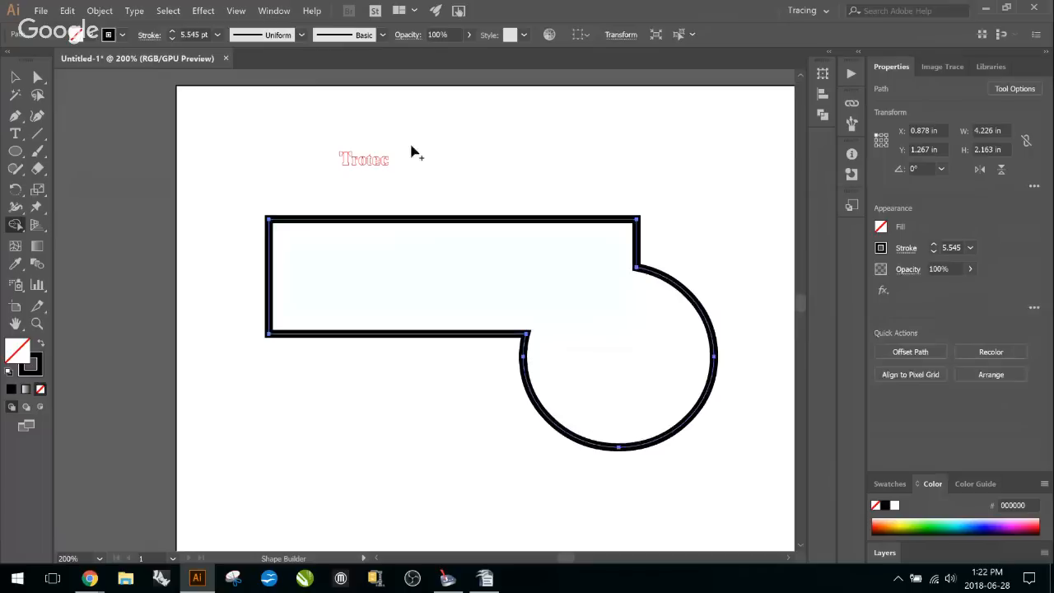
{"action": "key", "text": "ctrl+z"}
{"action": "key", "text": "ctrl+z"}
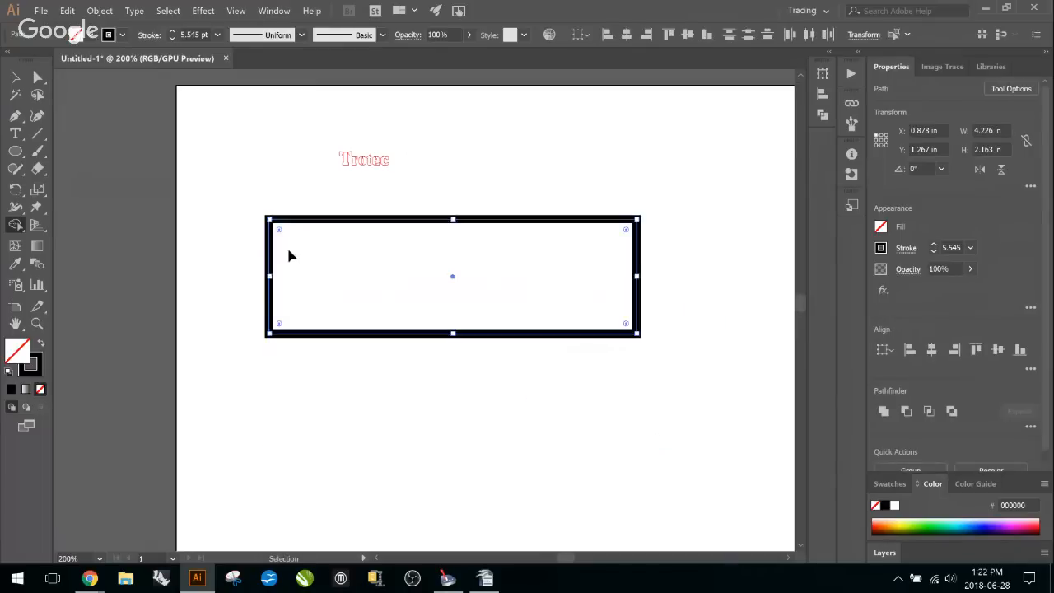
Draw two ellipses overlapping the rectangle's lower-right and lower-left corners, the left one about 1.84 by 1.76 in
{"action": "left_click", "coordinate": [15, 151]}
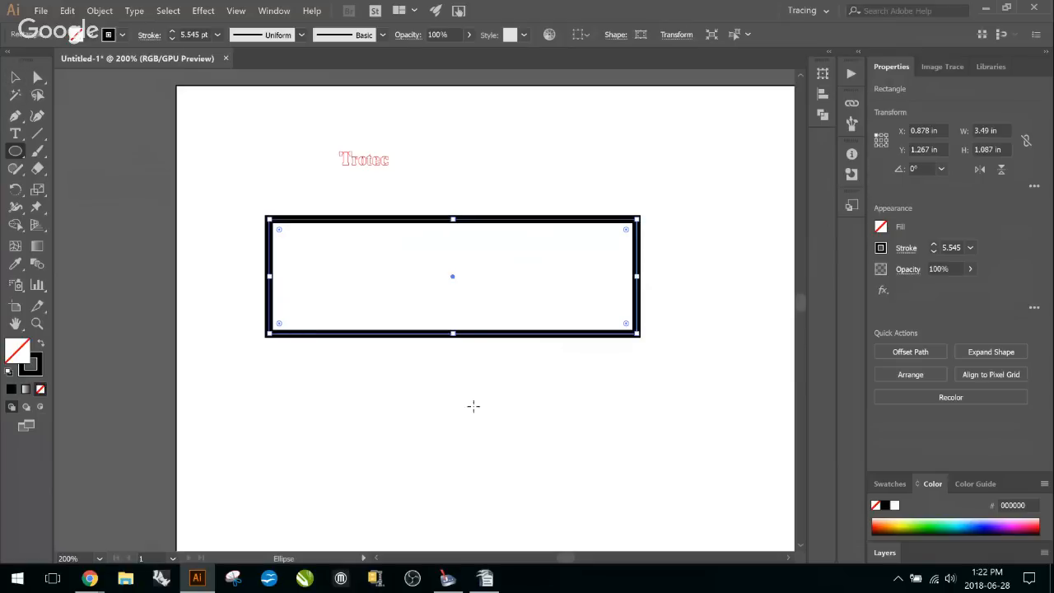
{"action": "left_click_drag", "start_coordinate": [541, 274], "coordinate": [727, 451]}
{"action": "left_click_drag", "start_coordinate": [296, 327], "coordinate": [409, 449]}
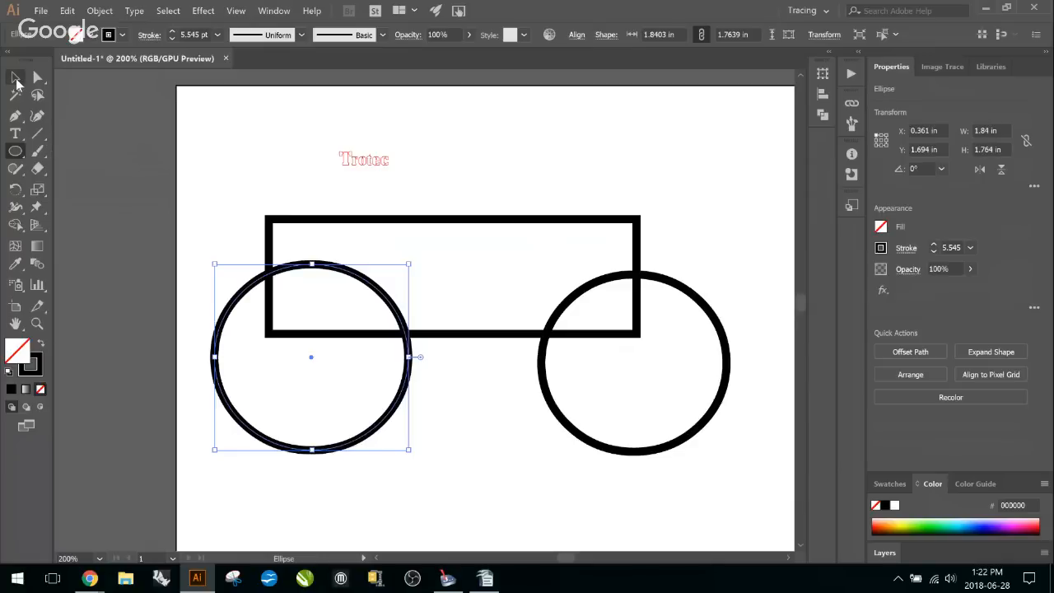
Select the rectangle and both ellipses and merge them into one continuous outline with the Shape Builder
{"action": "left_click", "coordinate": [16, 80]}
{"action": "left_click_drag", "start_coordinate": [181, 178], "coordinate": [213, 294]}
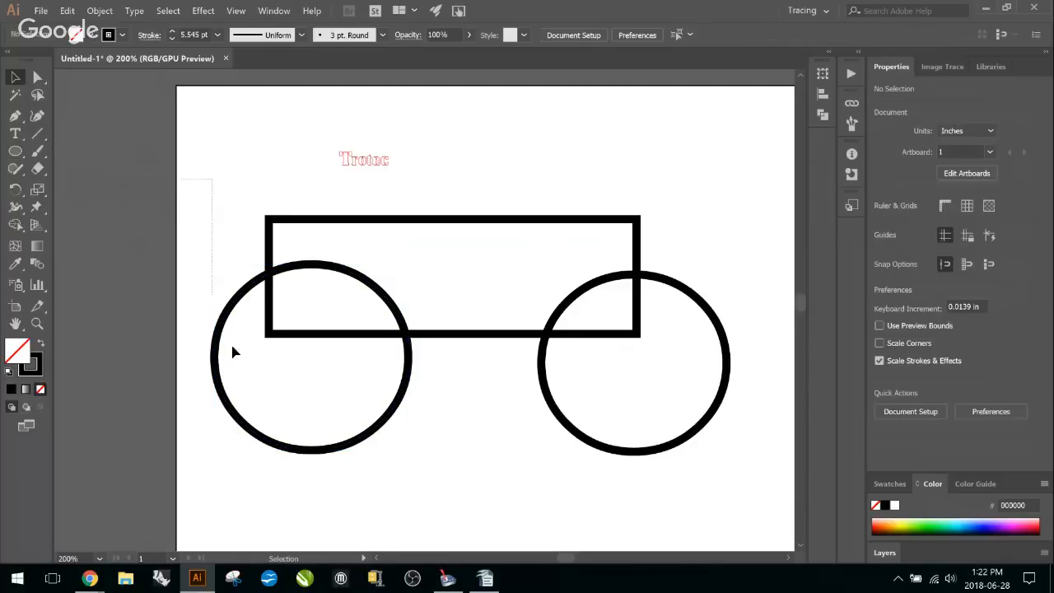
{"action": "left_click_drag", "start_coordinate": [233, 352], "coordinate": [768, 511]}
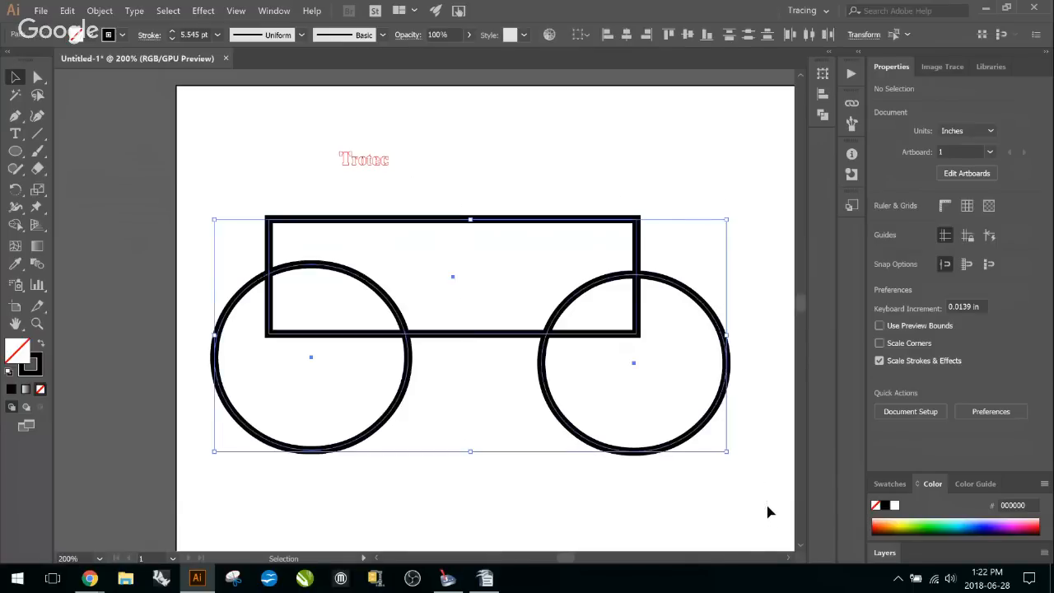
{"action": "left_click", "coordinate": [15, 224]}
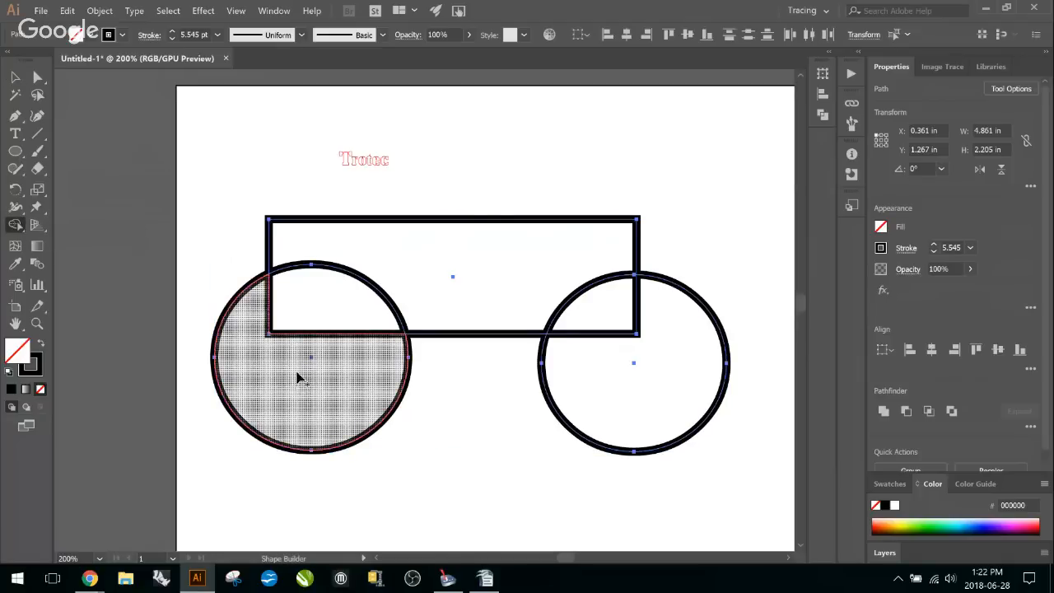
{"action": "mouse_move", "coordinate": [301, 369]}
{"action": "left_mouse_down"}
{"action": "mouse_move", "coordinate": [338, 286]}
{"action": "mouse_move", "coordinate": [387, 276]}
{"action": "mouse_move", "coordinate": [553, 271]}
{"action": "mouse_move", "coordinate": [601, 295]}
{"action": "mouse_move", "coordinate": [643, 368]}
{"action": "left_mouse_up"}
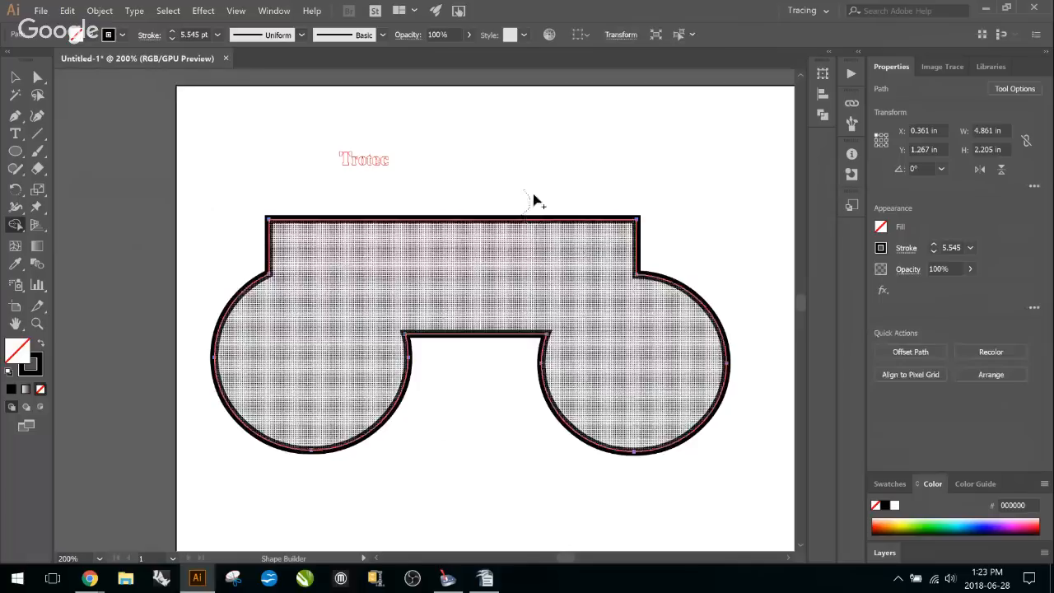
Move the merged outline slightly upward to about X 0.35 in, Y 1.07 in
{"action": "left_click", "coordinate": [14, 77]}
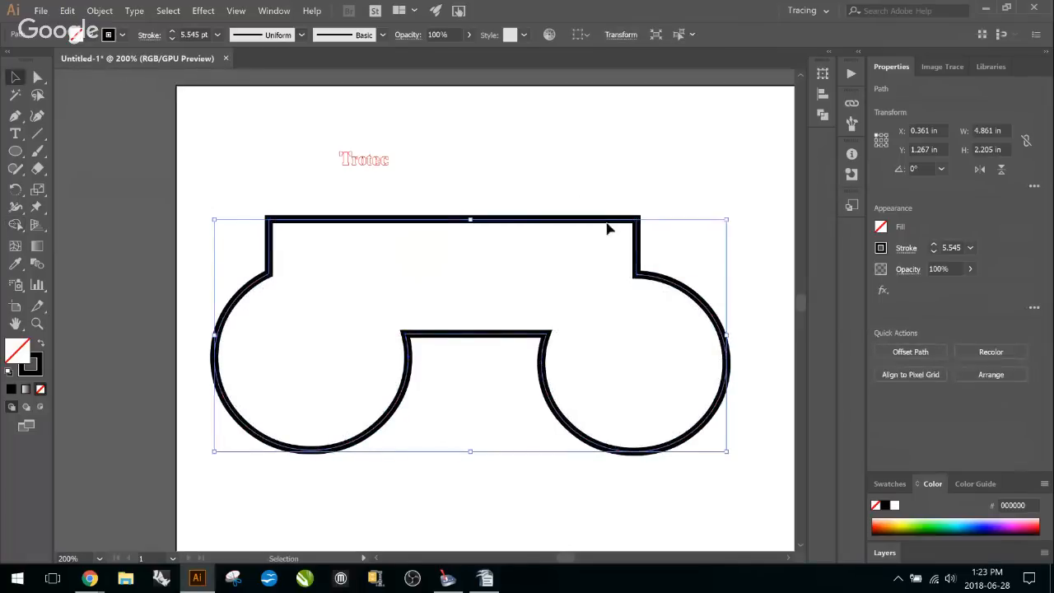
{"action": "left_click_drag", "start_coordinate": [605, 220], "coordinate": [600, 198]}
{"action": "left_click", "coordinate": [301, 305]}
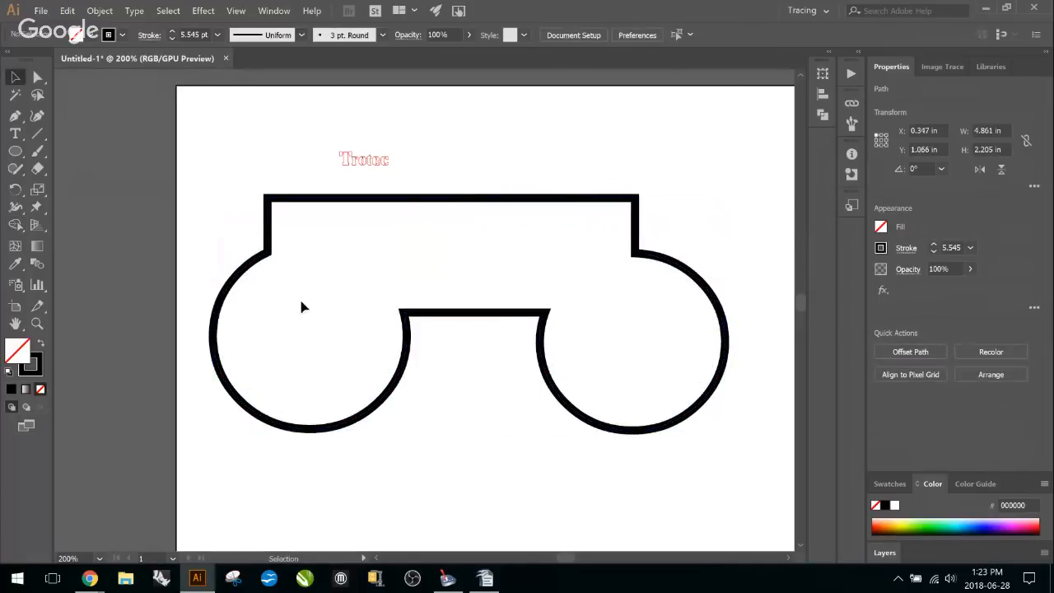
{"action": "left_click", "coordinate": [420, 198]}
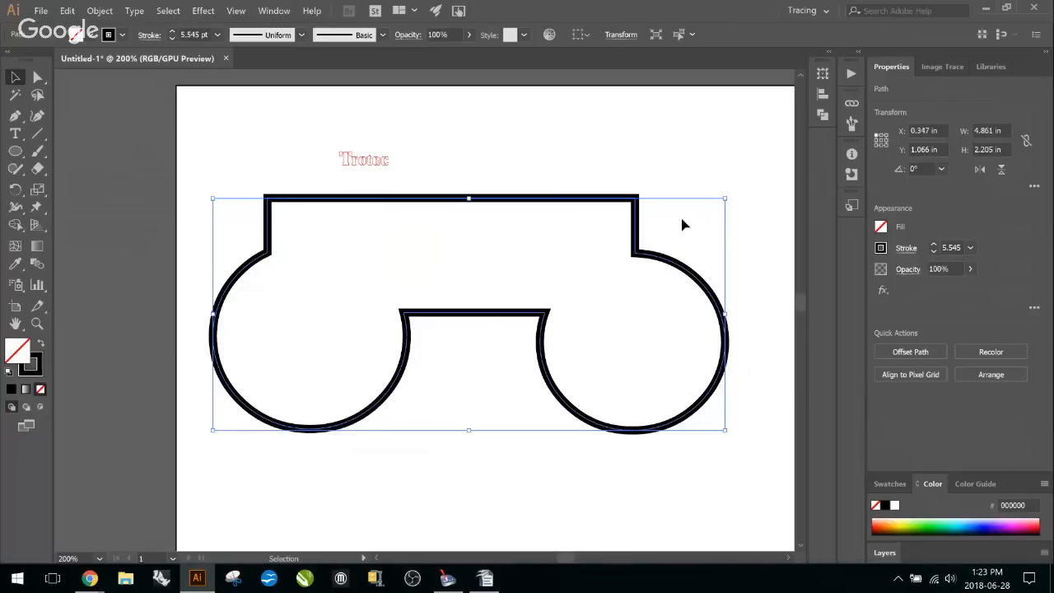
Change the font of the "Trotec" text to Myriad Pro
{"action": "left_click", "coordinate": [375, 175]}
{"action": "scroll", "coordinate": [351, 170], "scroll_direction": "up", "scroll_amount": 3}
{"action": "left_click", "coordinate": [371, 199]}
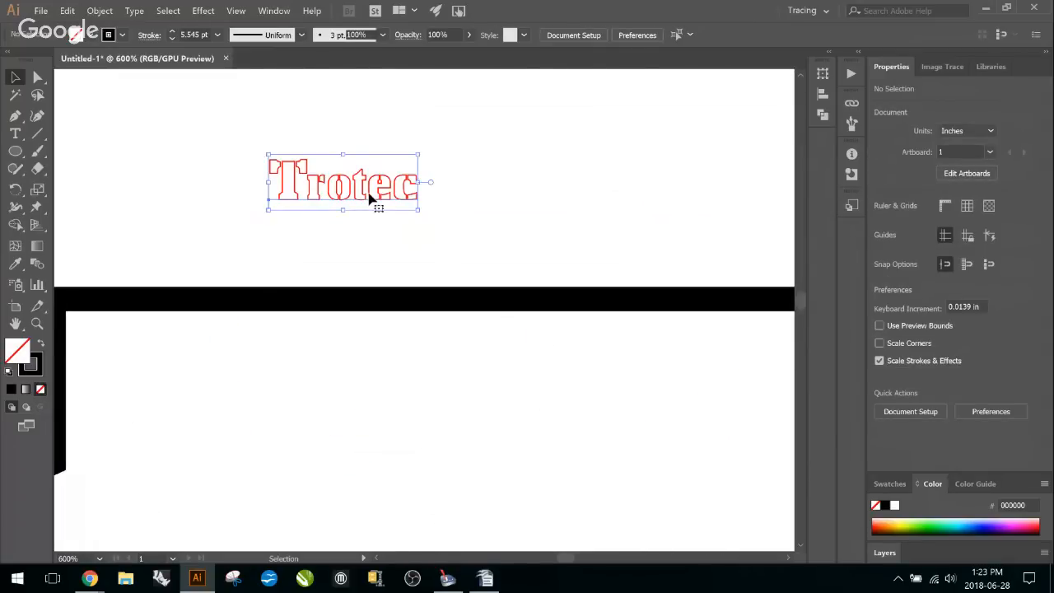
{"action": "double_click", "coordinate": [359, 188]}
{"action": "double_click", "coordinate": [359, 188]}
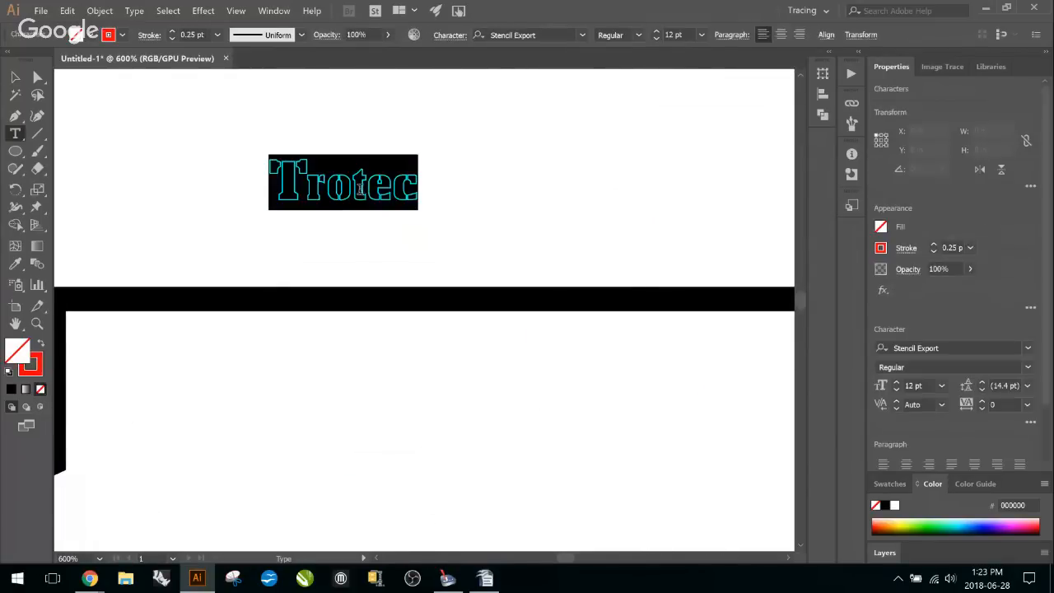
{"action": "left_click", "coordinate": [581, 35]}
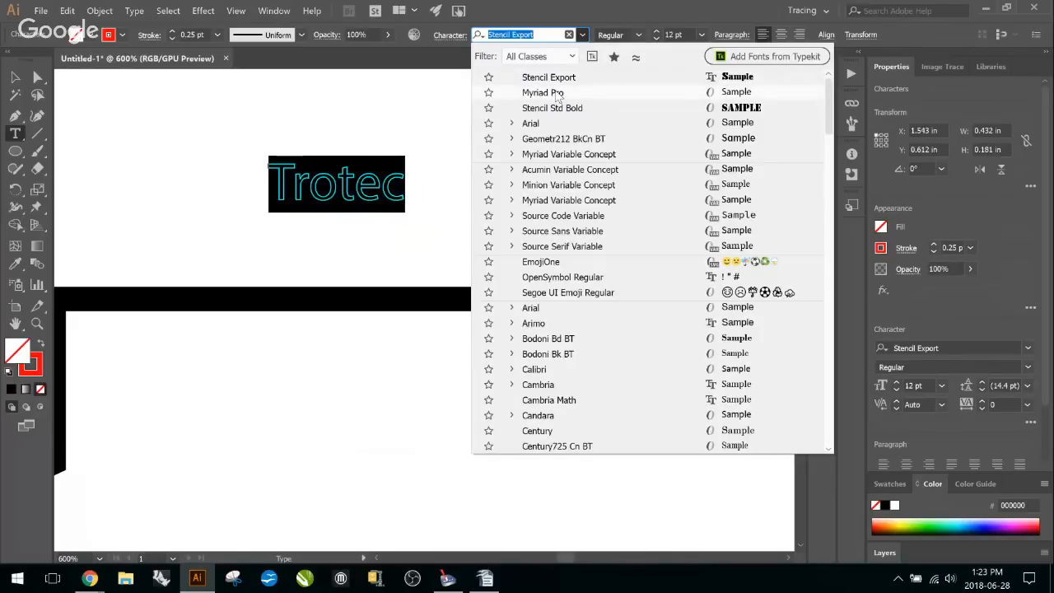
{"action": "left_click", "coordinate": [557, 95]}
{"action": "left_click", "coordinate": [16, 77]}
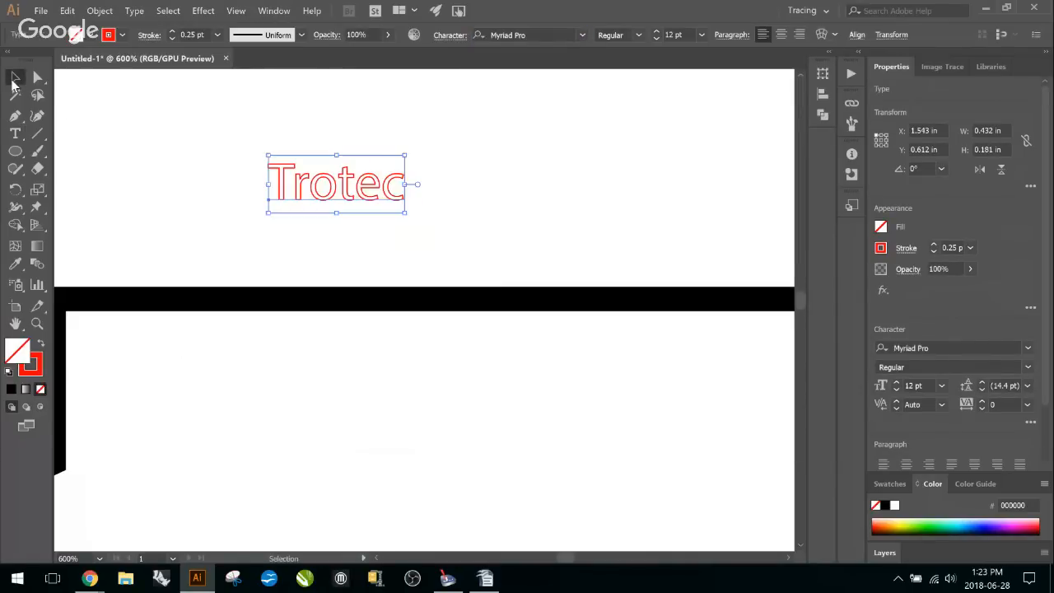
Convert the "Trotec" text to outlines
{"action": "right_click", "coordinate": [359, 193]}
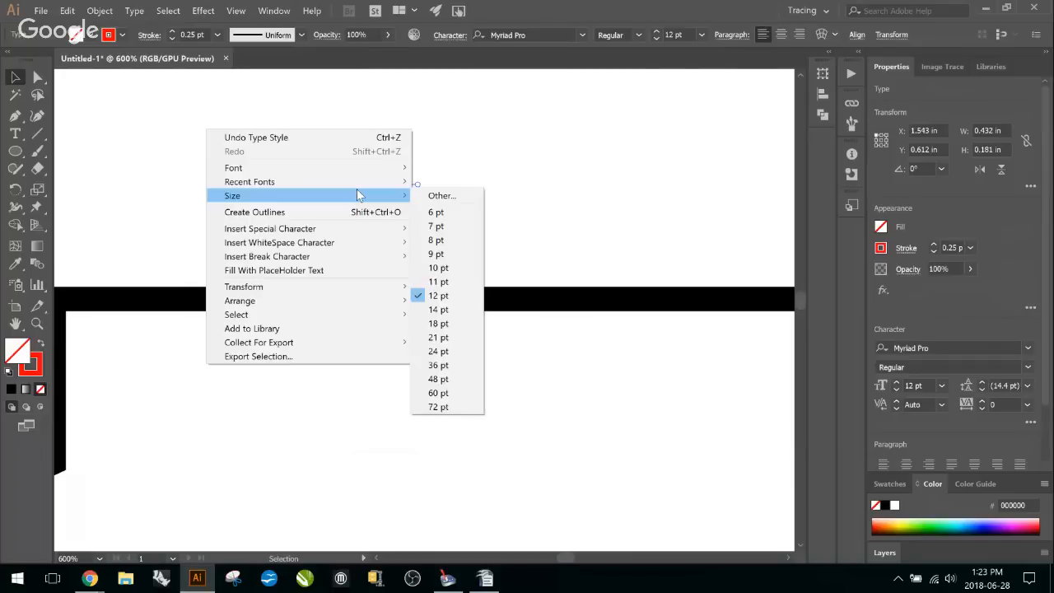
{"action": "left_click", "coordinate": [365, 212]}
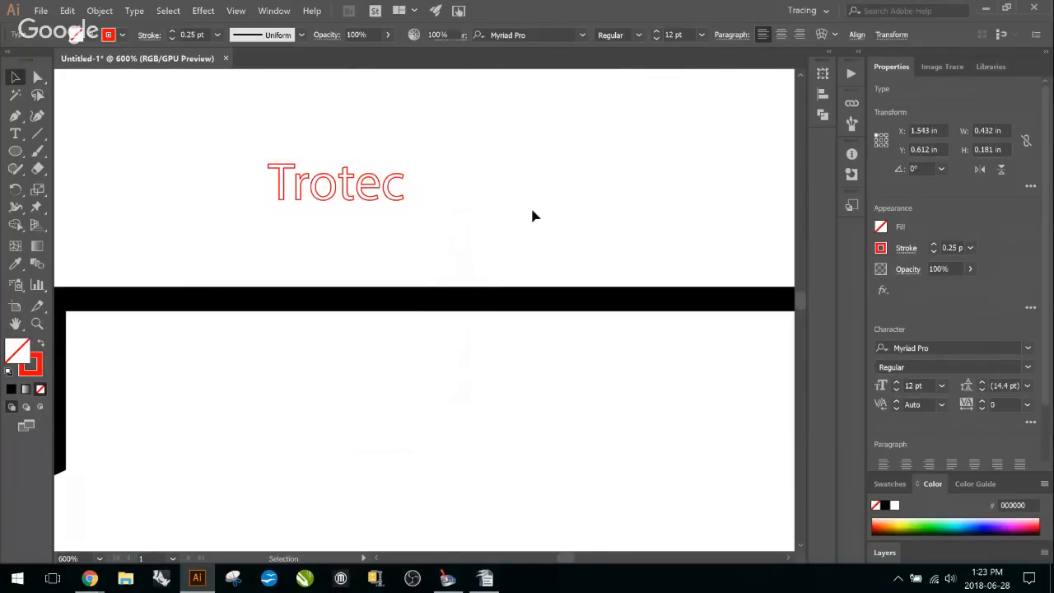
{"action": "scroll", "coordinate": [351, 197], "scroll_direction": "up", "scroll_amount": 1}
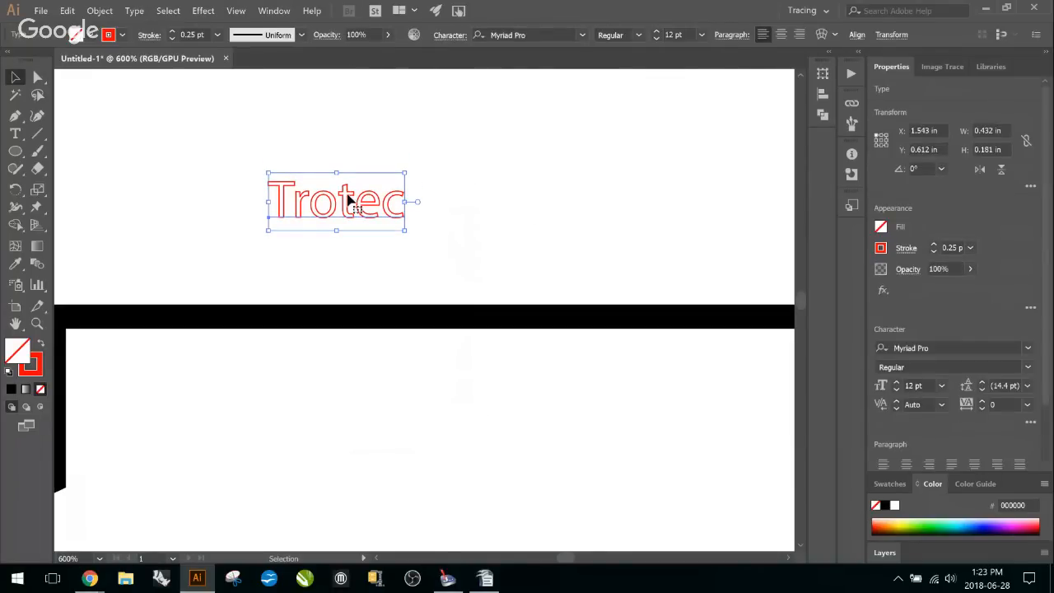
{"action": "scroll", "coordinate": [356, 226], "scroll_direction": "up", "scroll_amount": 1}
{"action": "scroll", "coordinate": [354, 225], "scroll_direction": "up", "scroll_amount": 1}
{"action": "scroll", "coordinate": [380, 210], "scroll_direction": "up", "scroll_amount": 1}
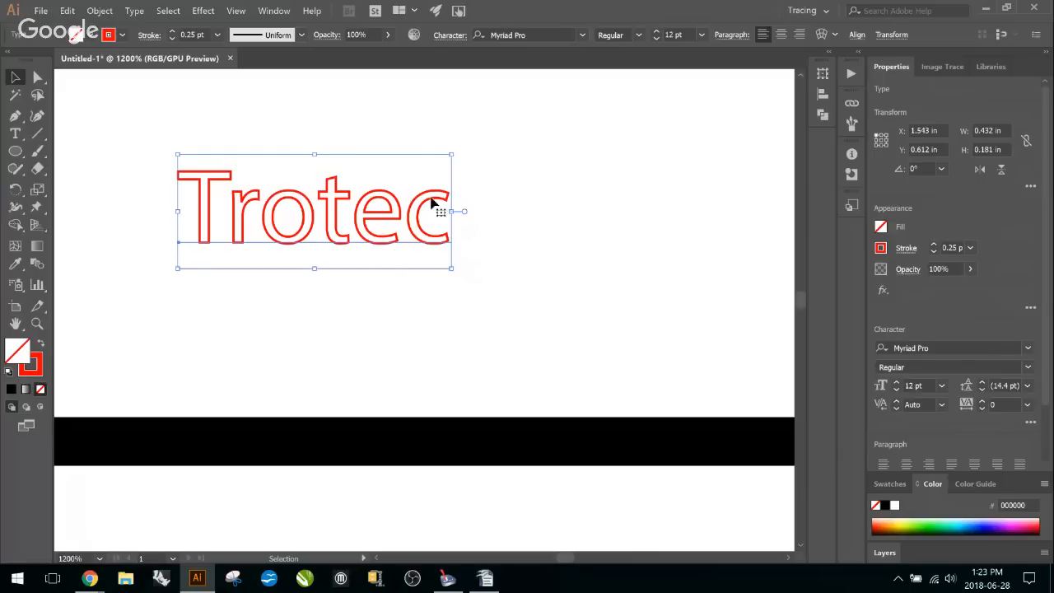
{"action": "left_click", "coordinate": [200, 153]}
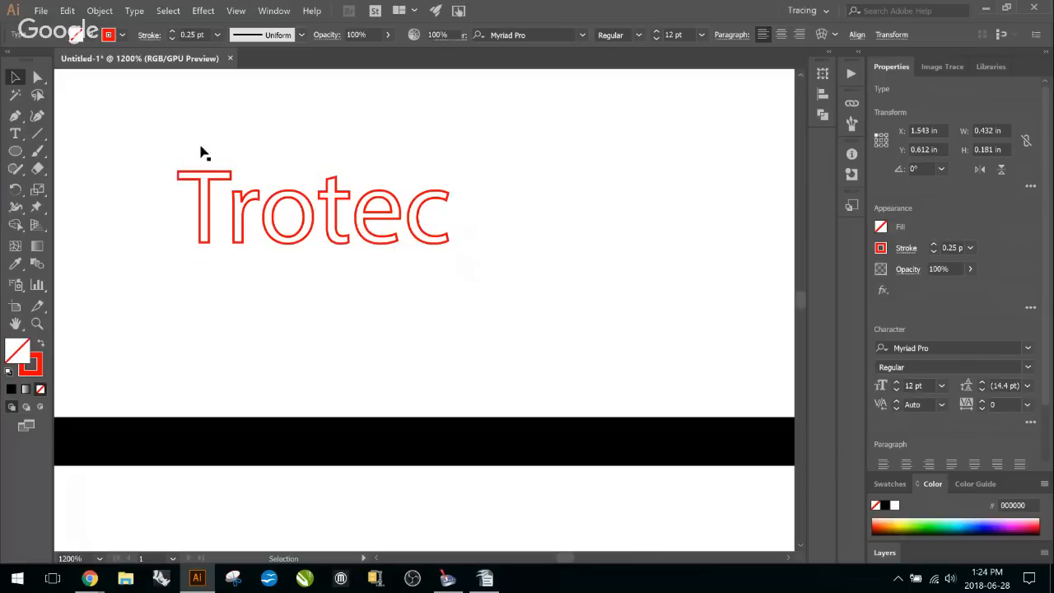
{"action": "left_click", "coordinate": [270, 220]}
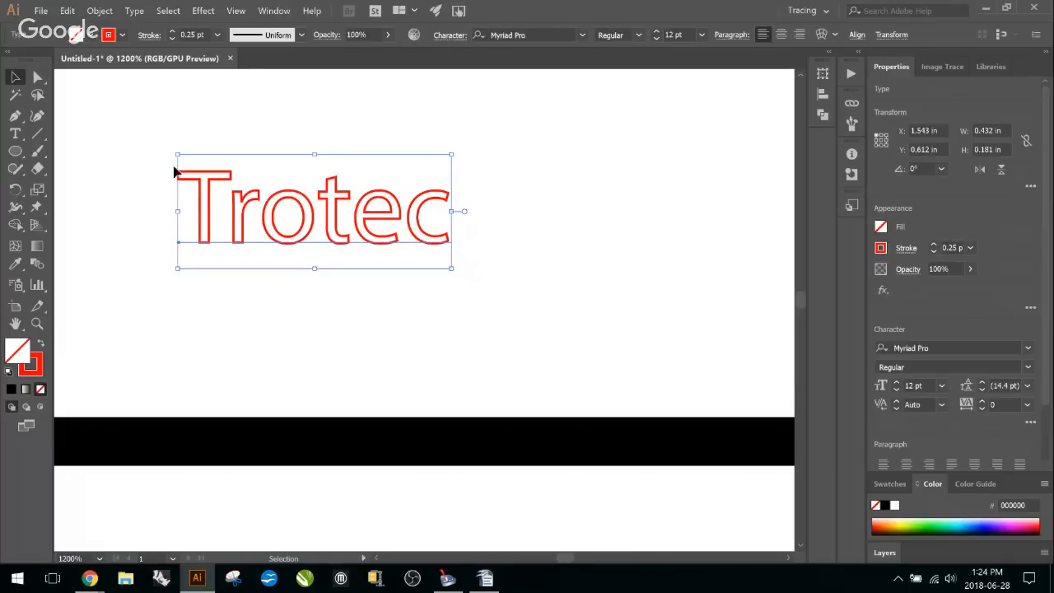
{"action": "right_click", "coordinate": [336, 213]}
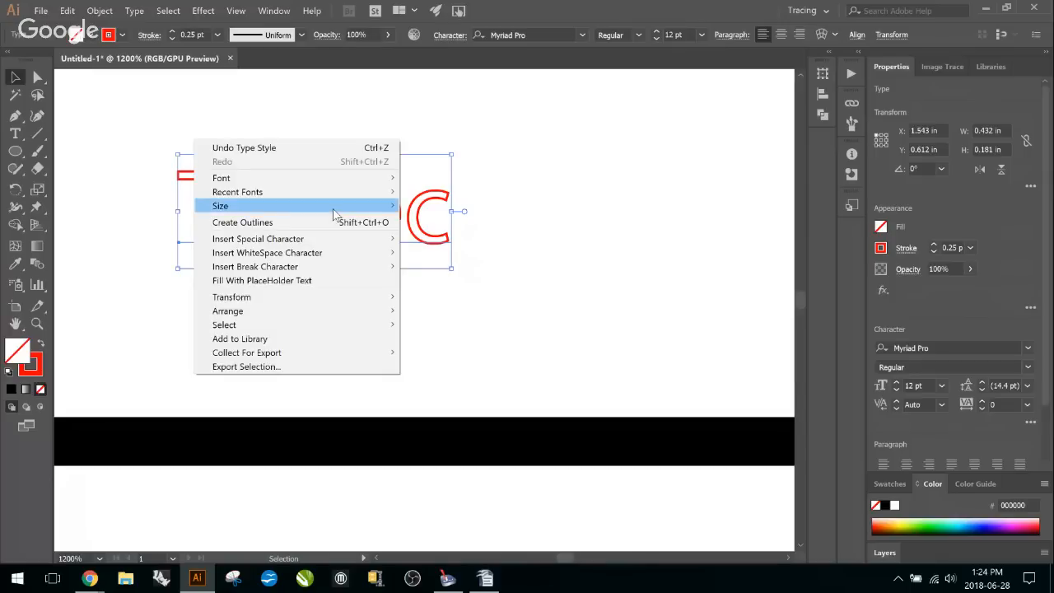
{"action": "left_click", "coordinate": [330, 220]}
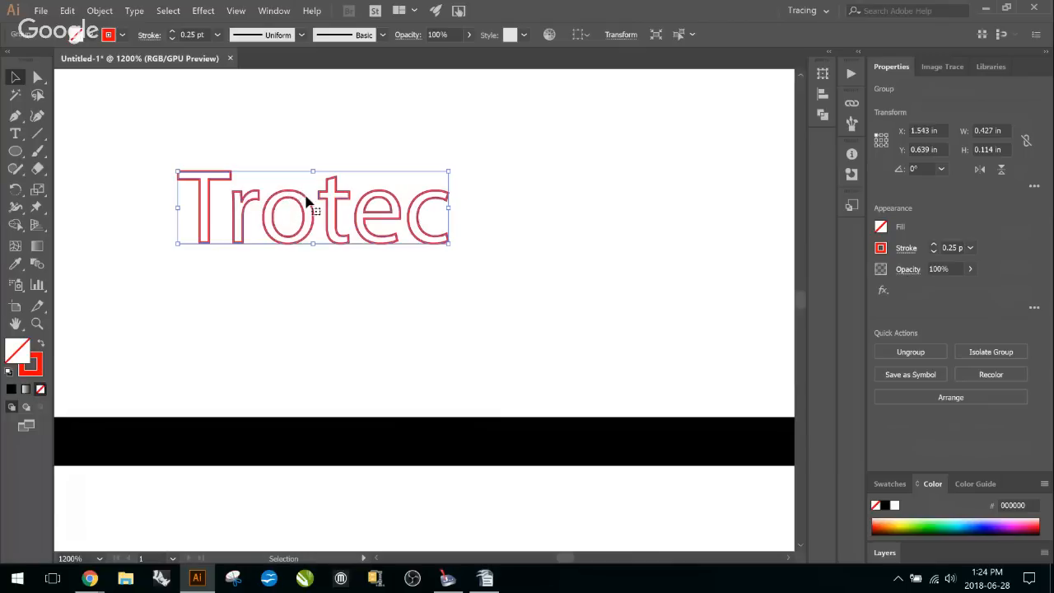
Ungroup the outlined "Trotec" lettering and check that the letter "o" can be selected on its own
{"action": "left_click", "coordinate": [481, 219]}
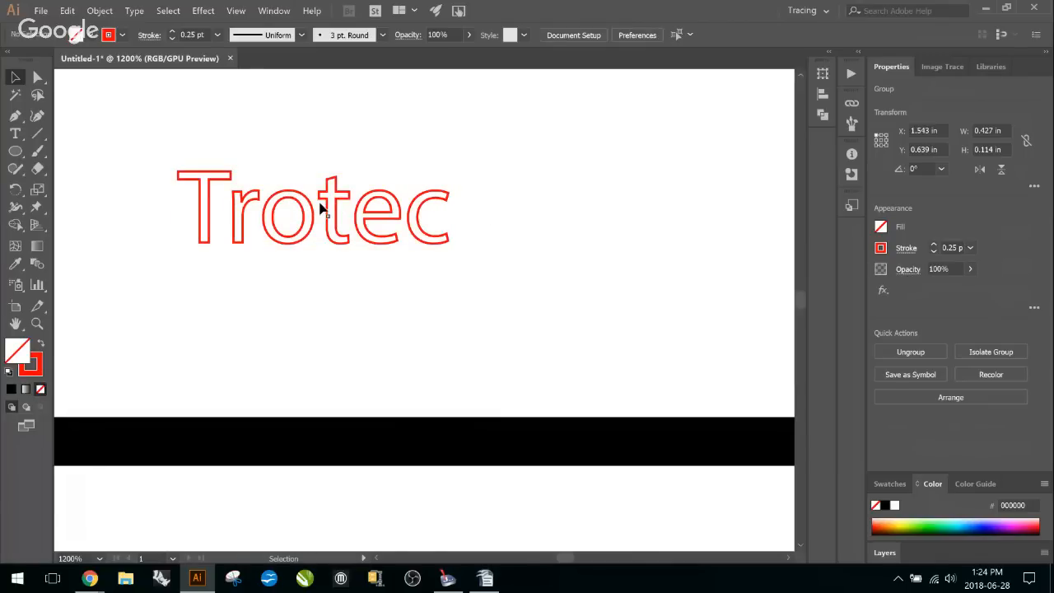
{"action": "left_click", "coordinate": [306, 212]}
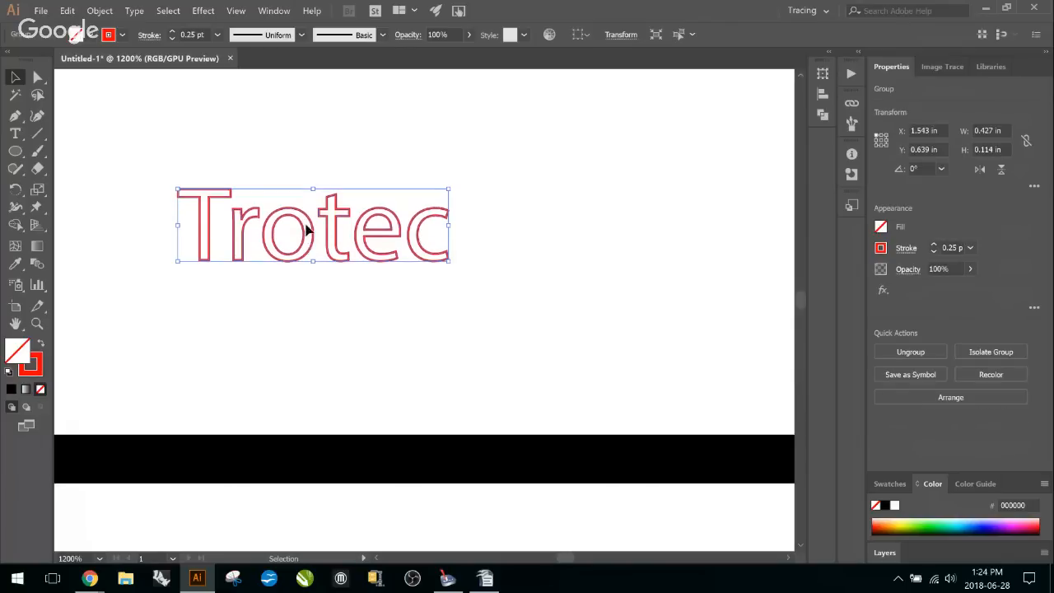
{"action": "scroll", "coordinate": [301, 218], "scroll_direction": "up", "scroll_amount": 2}
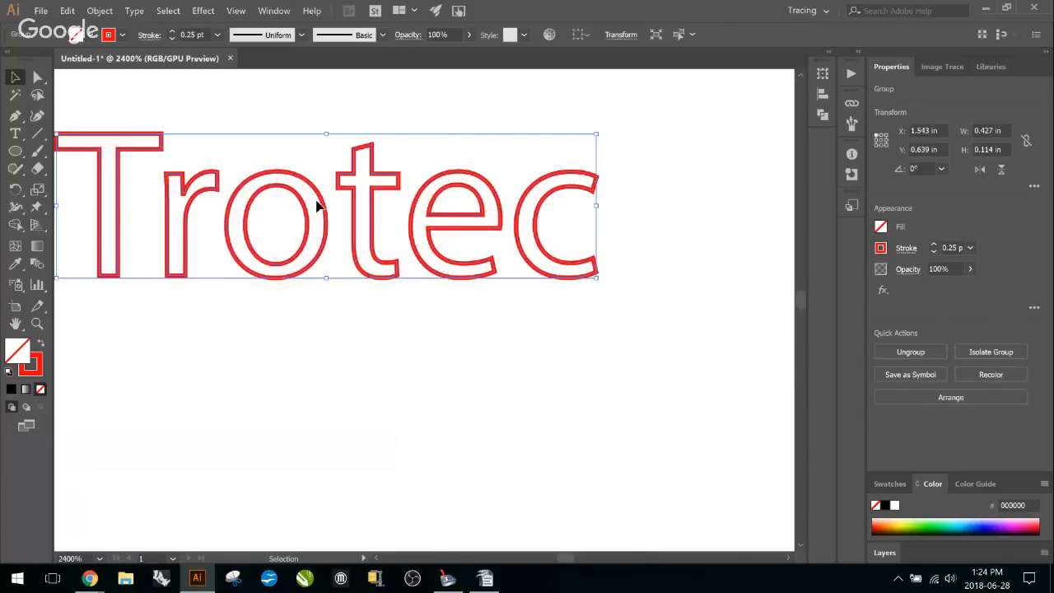
{"action": "right_click", "coordinate": [293, 193]}
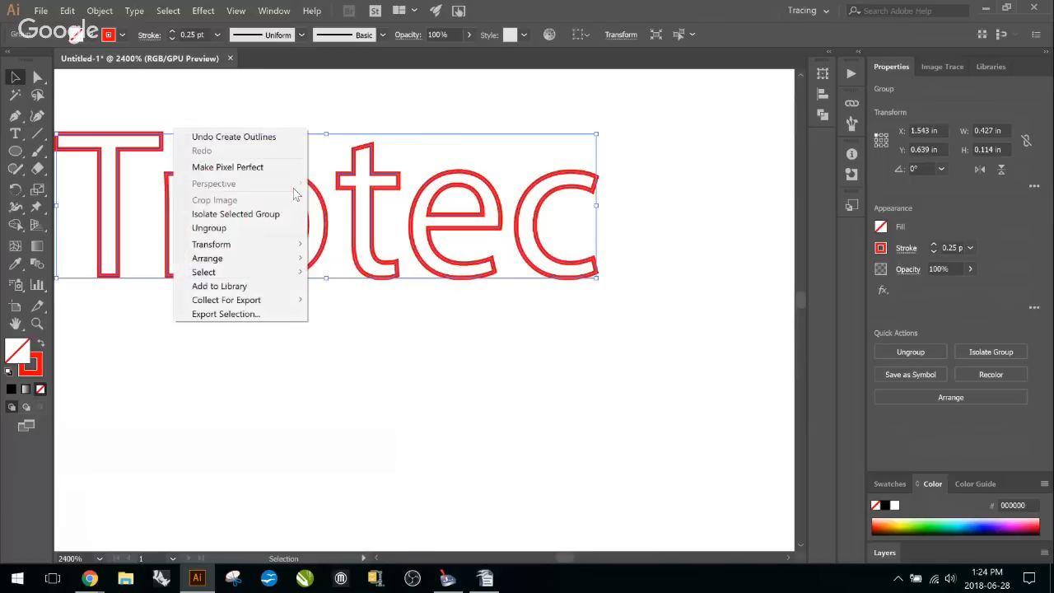
{"action": "left_click", "coordinate": [264, 228]}
{"action": "left_click", "coordinate": [391, 332]}
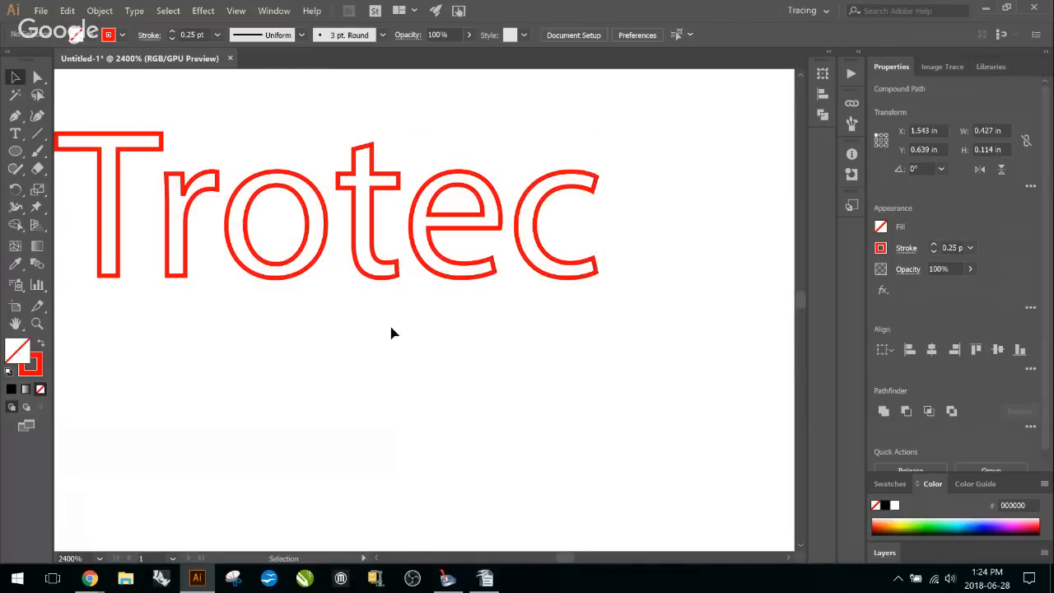
{"action": "left_click", "coordinate": [314, 211]}
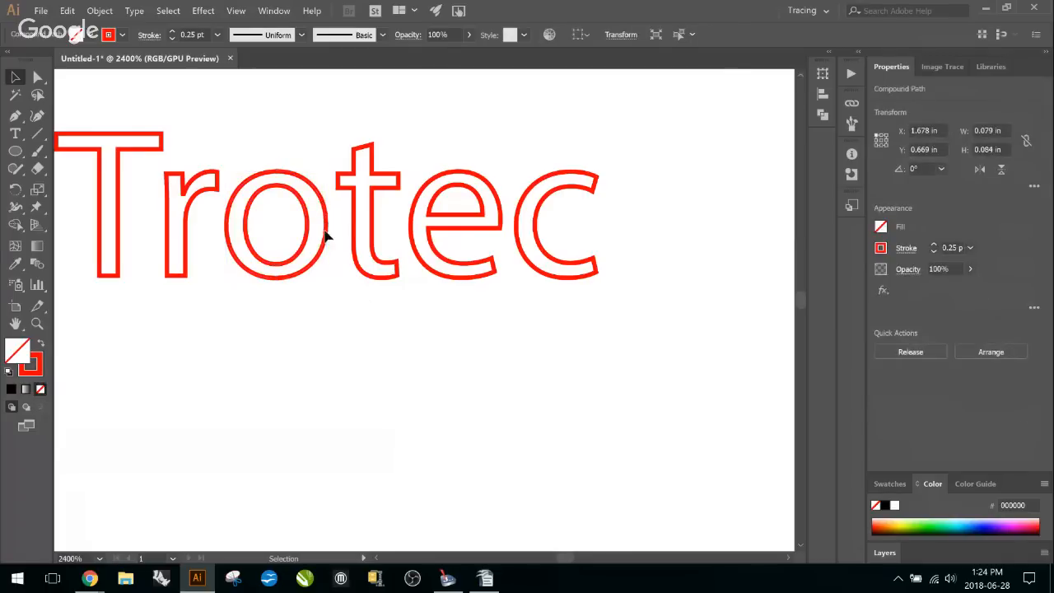
{"action": "left_click", "coordinate": [338, 342]}
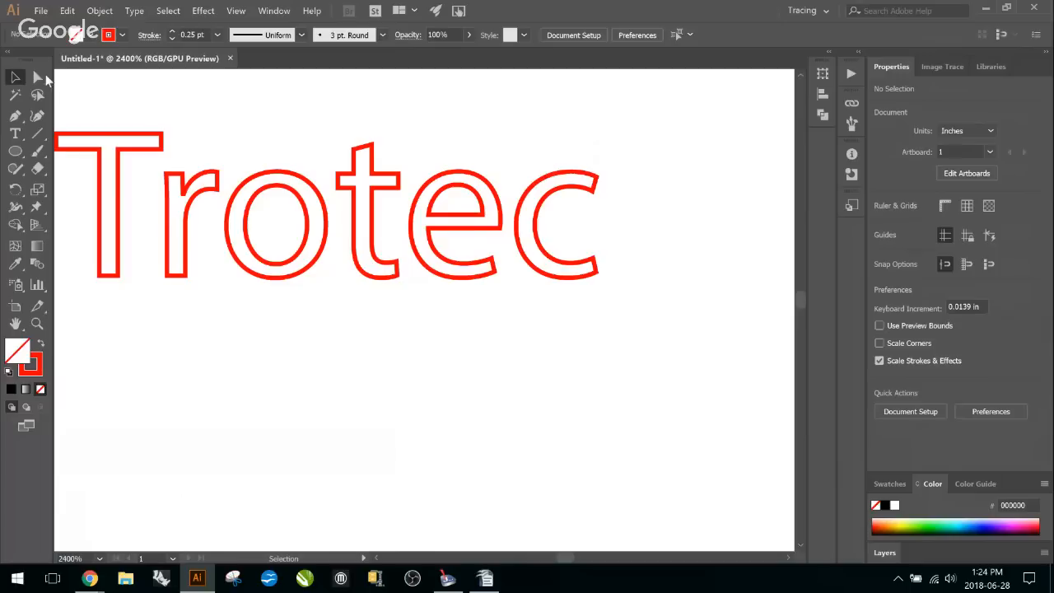
Try to delete the inner contour of the letter "o" segment by segment, and undo the deletions
{"action": "key", "text": "a"}
{"action": "left_click", "coordinate": [277, 192]}
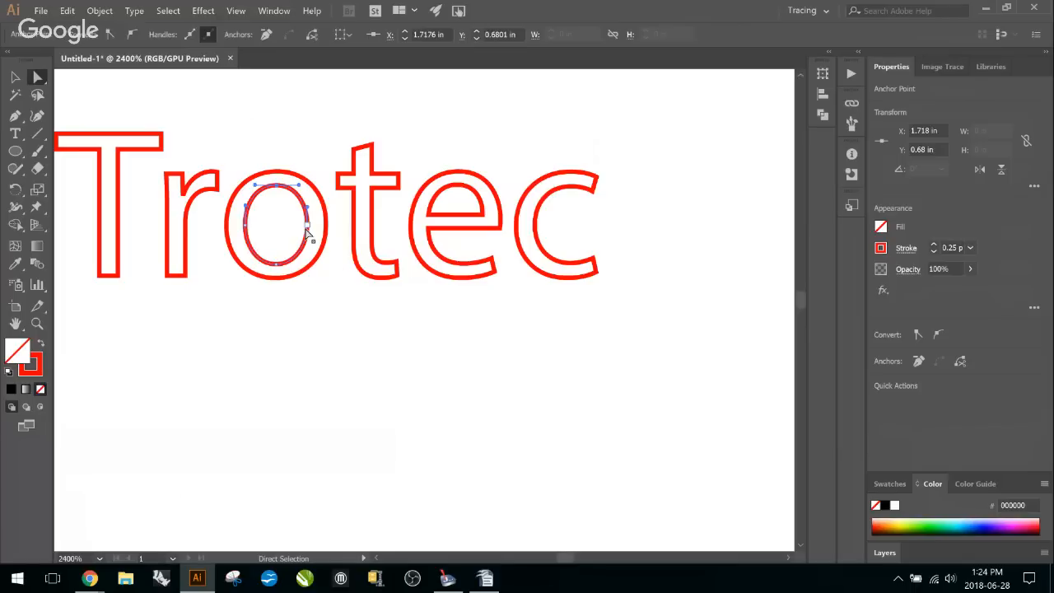
{"action": "key", "text": "Delete"}
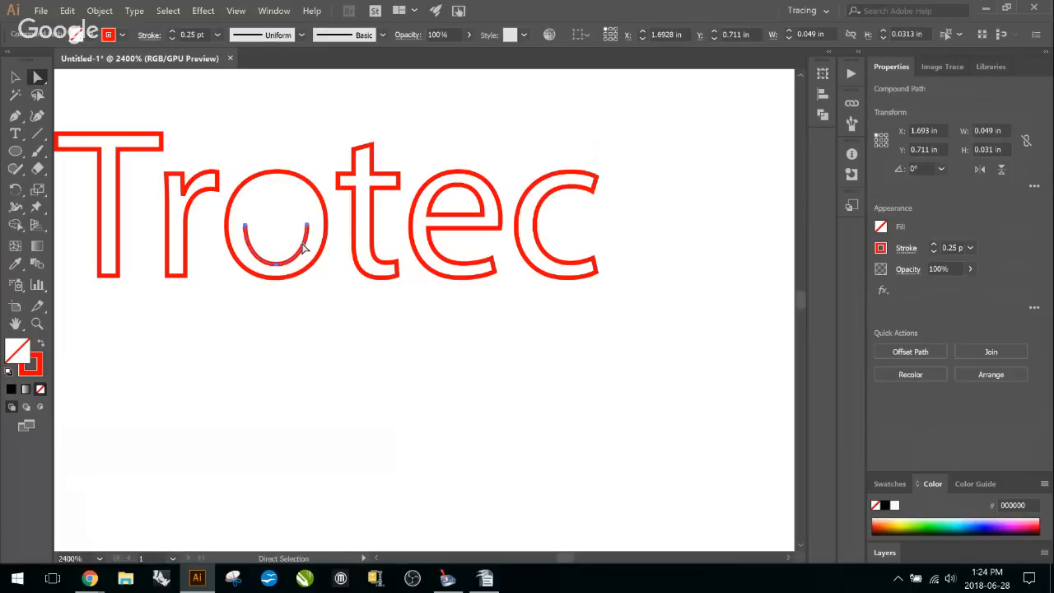
{"action": "left_click", "coordinate": [310, 257]}
{"action": "left_click", "coordinate": [306, 246]}
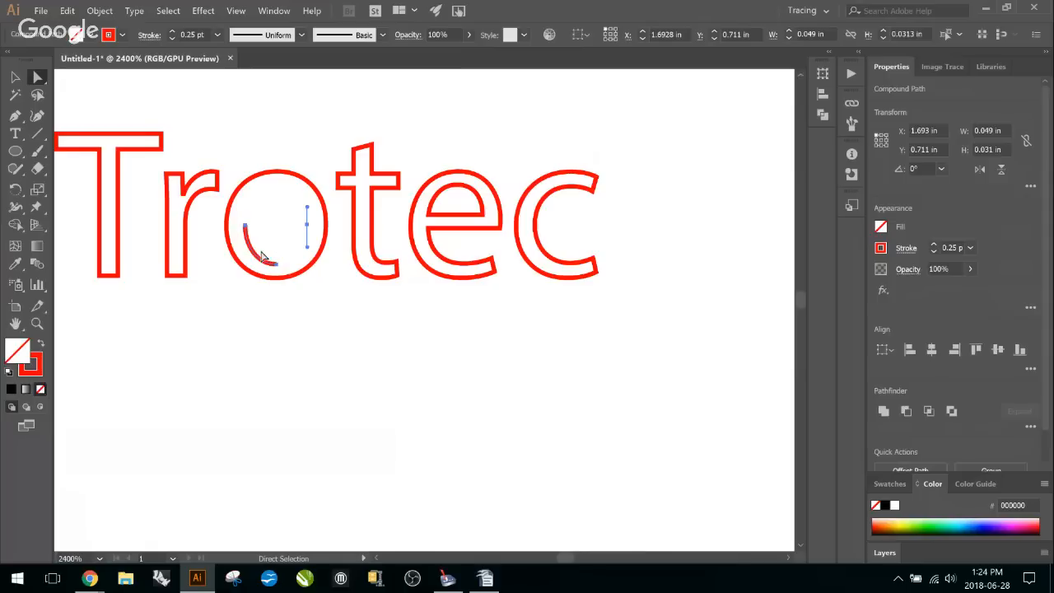
{"action": "key", "text": "Delete"}
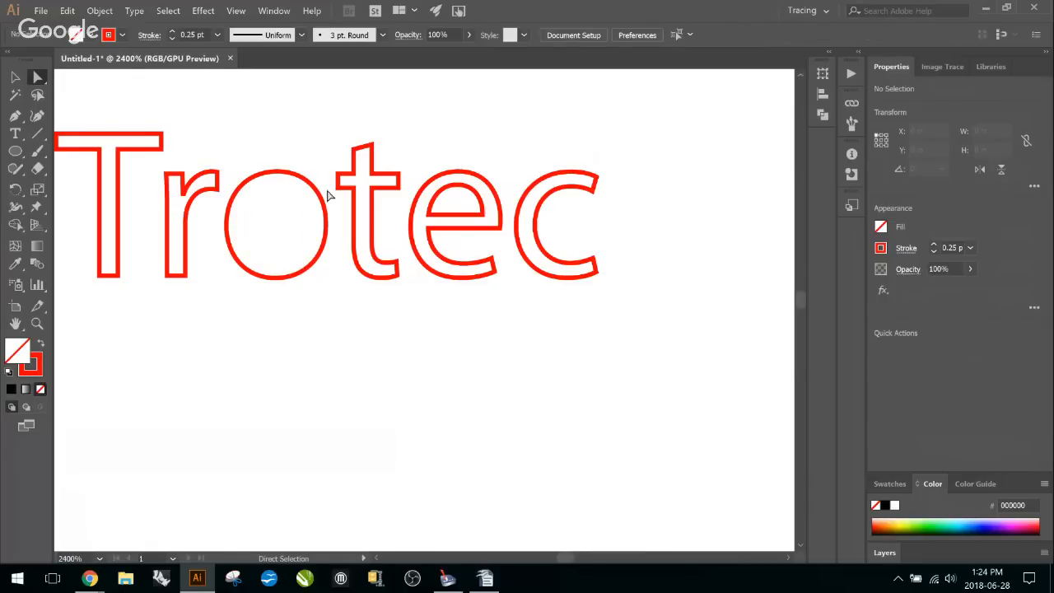
{"action": "key", "text": "ctrl+z"}
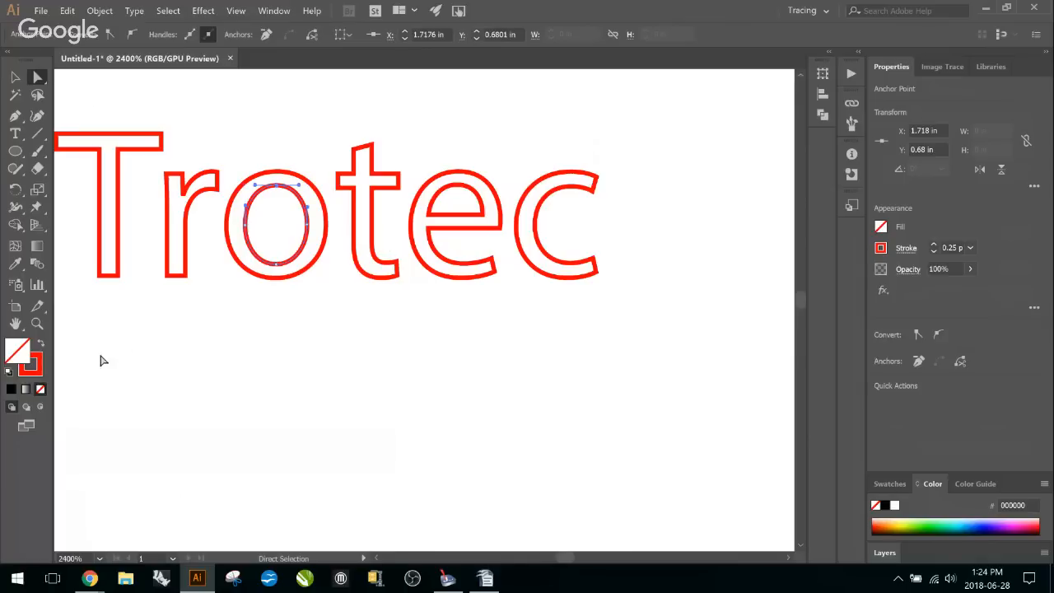
Try a pink FF84CE stroke on the letter "o", and undo the color change
{"action": "double_click", "coordinate": [36, 362]}
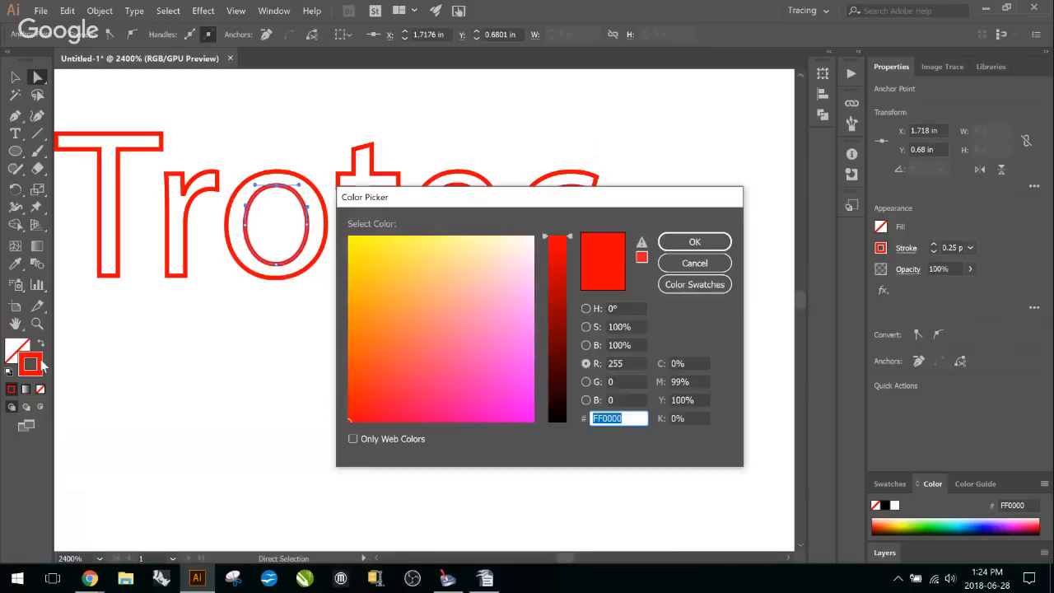
{"action": "left_click", "coordinate": [498, 325]}
{"action": "left_click", "coordinate": [683, 242]}
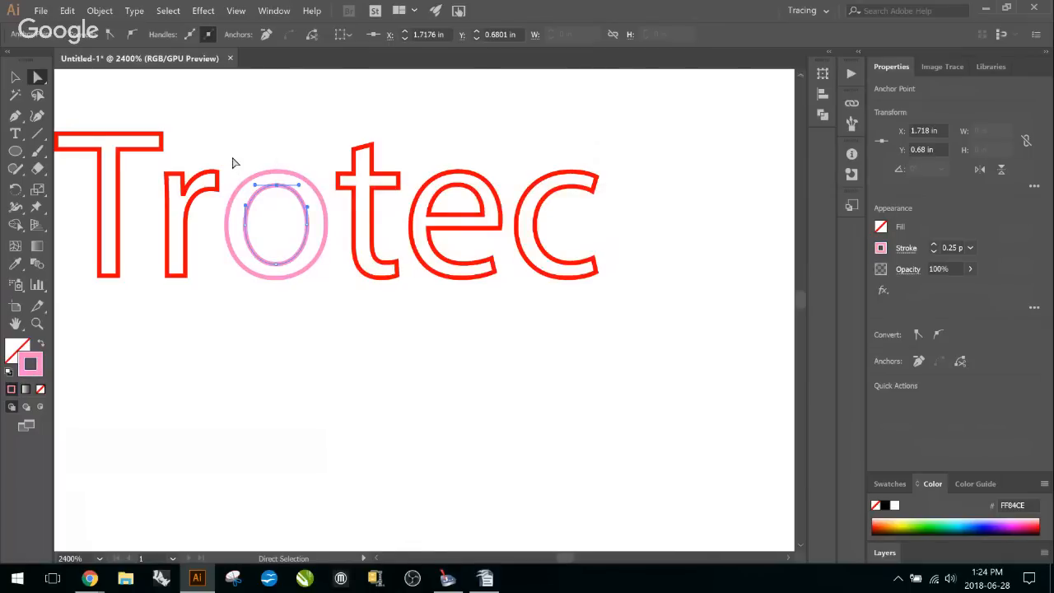
{"action": "key", "text": "ctrl"}
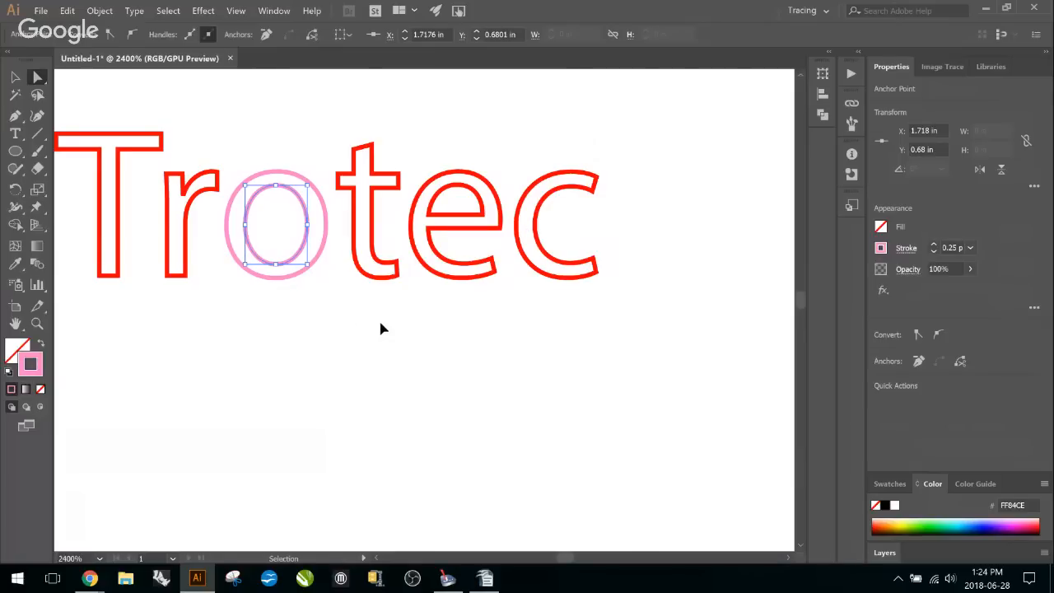
{"action": "key", "text": "ctrl+z"}
{"action": "scroll", "coordinate": [280, 341], "scroll_direction": "down", "scroll_amount": 4}
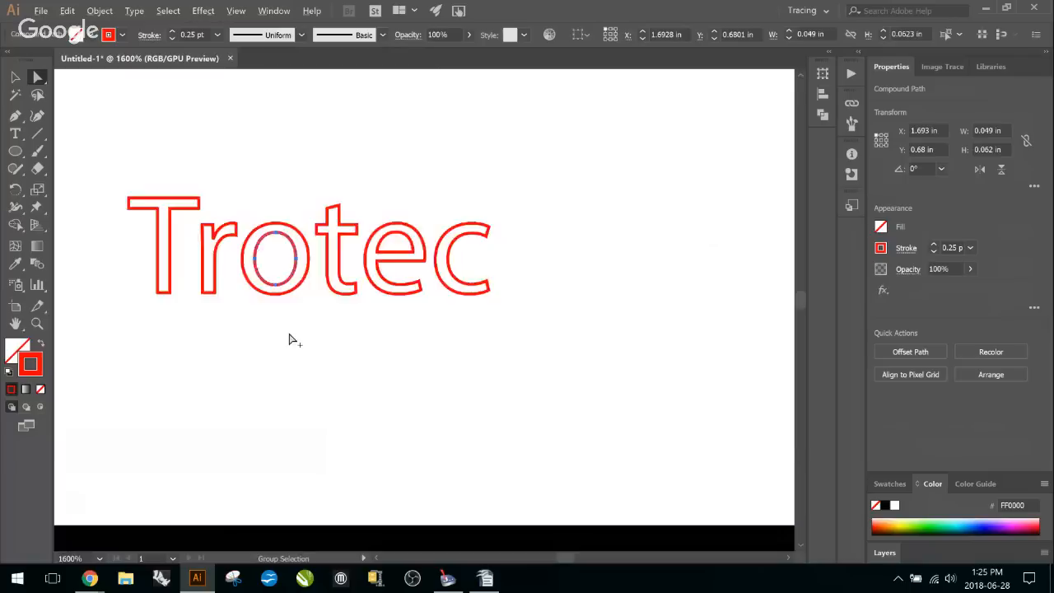
Deselect the letter "o" and examine the outlined "Trotec" lettering beside the merged black shape
{"action": "scroll", "coordinate": [299, 344], "scroll_direction": "down", "scroll_amount": 4}
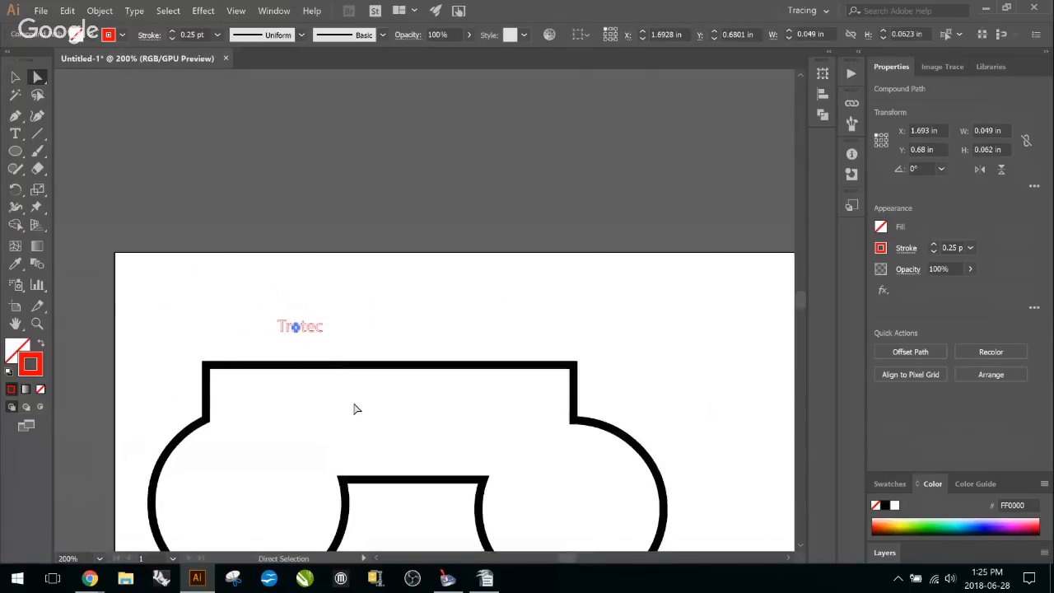
{"action": "scroll", "coordinate": [356, 414], "scroll_direction": "down", "scroll_amount": 5}
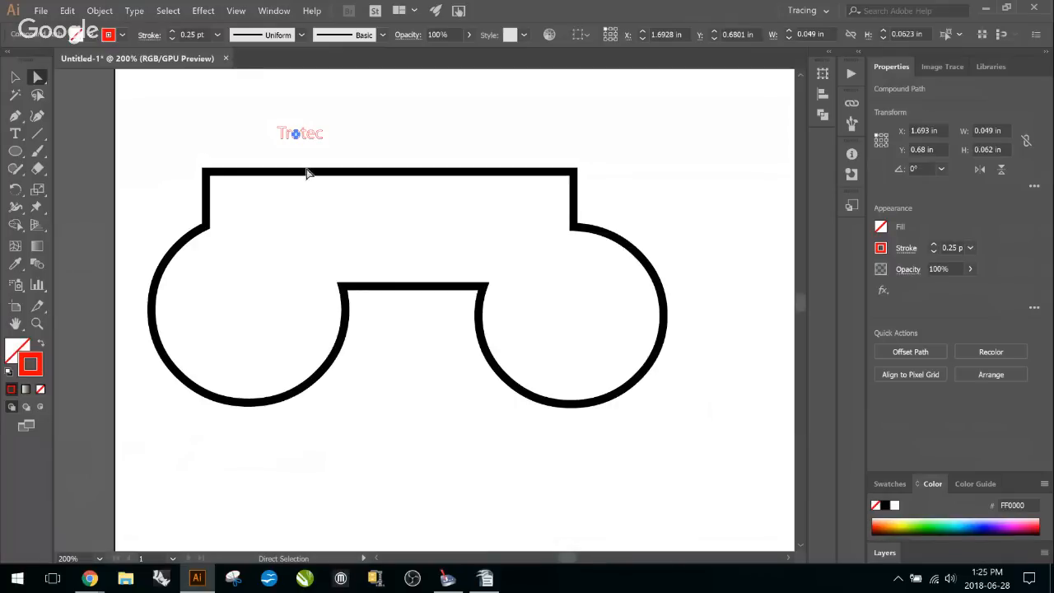
{"action": "scroll", "coordinate": [311, 163], "scroll_direction": "up", "scroll_amount": 1}
{"action": "scroll", "coordinate": [312, 163], "scroll_direction": "up", "scroll_amount": 1}
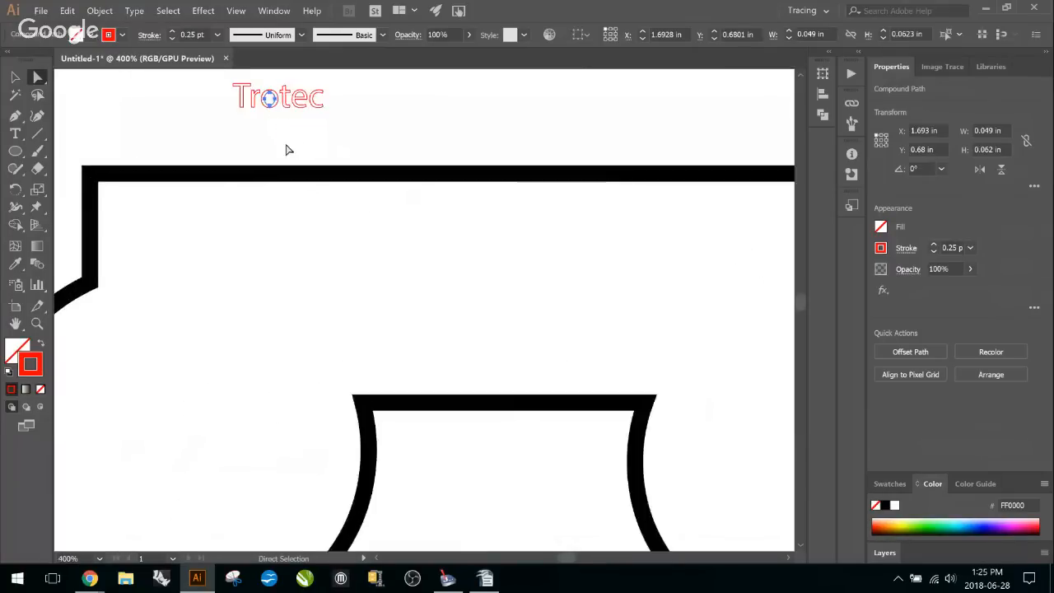
{"action": "scroll", "coordinate": [330, 165], "scroll_direction": "up", "scroll_amount": 2}
{"action": "left_click", "coordinate": [370, 229]}
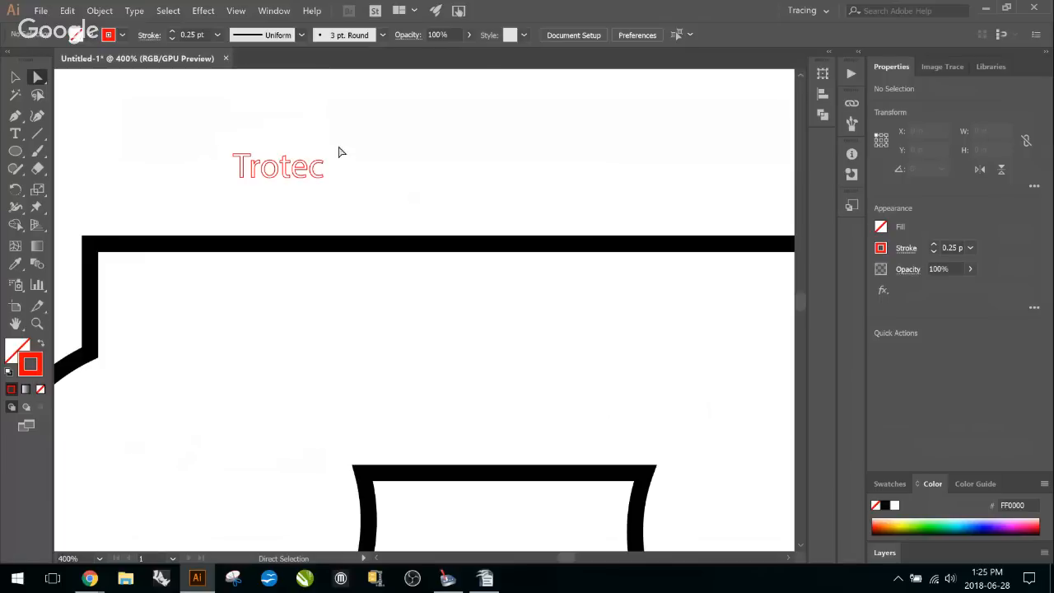
{"action": "scroll", "coordinate": [460, 311], "scroll_direction": "down", "scroll_amount": 3}
{"action": "scroll", "coordinate": [519, 287], "scroll_direction": "down", "scroll_amount": 1}
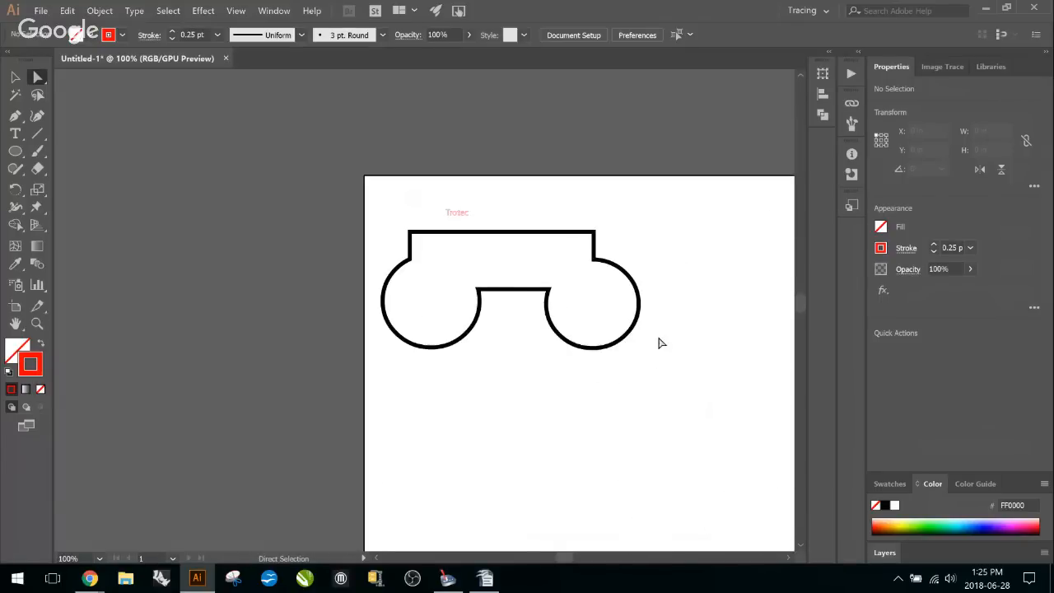
{"action": "scroll", "coordinate": [668, 332], "scroll_direction": "up", "scroll_amount": 1}
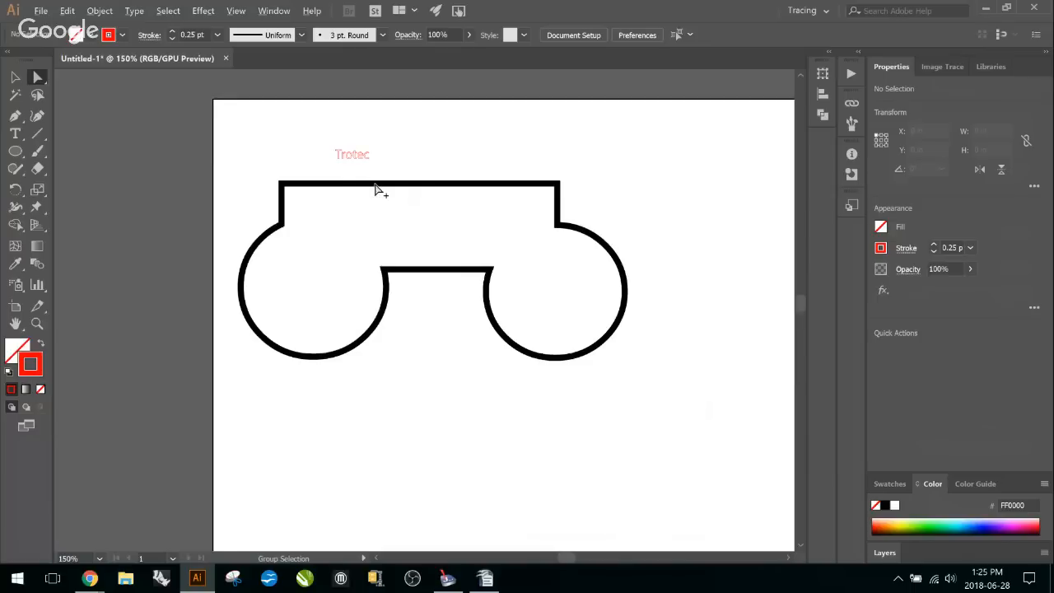
{"action": "scroll", "coordinate": [376, 193], "scroll_direction": "up", "scroll_amount": 1}
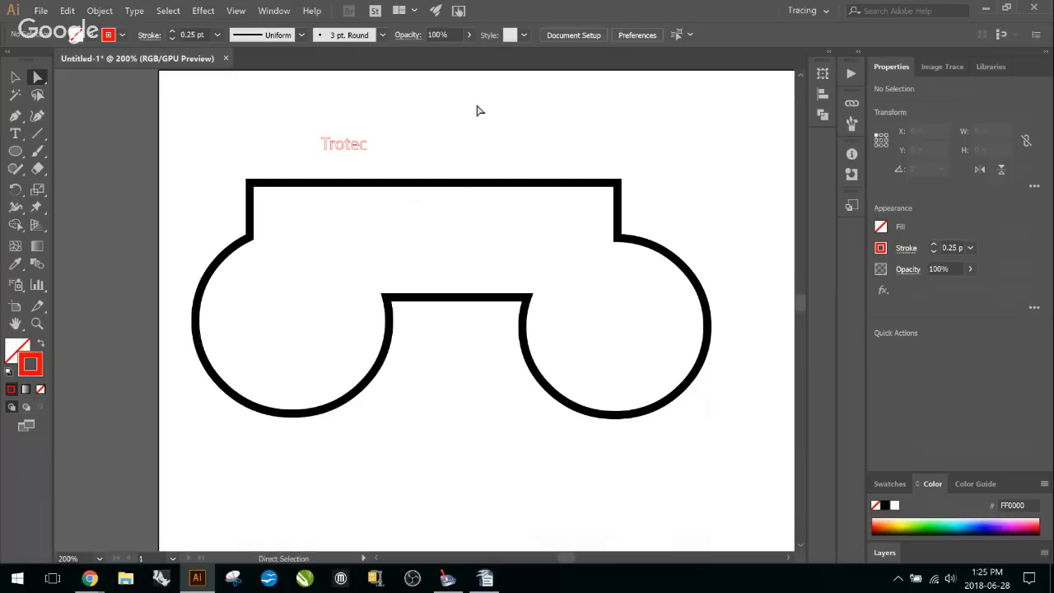
{"action": "left_click_drag", "start_coordinate": [482, 107], "coordinate": [461, 155]}
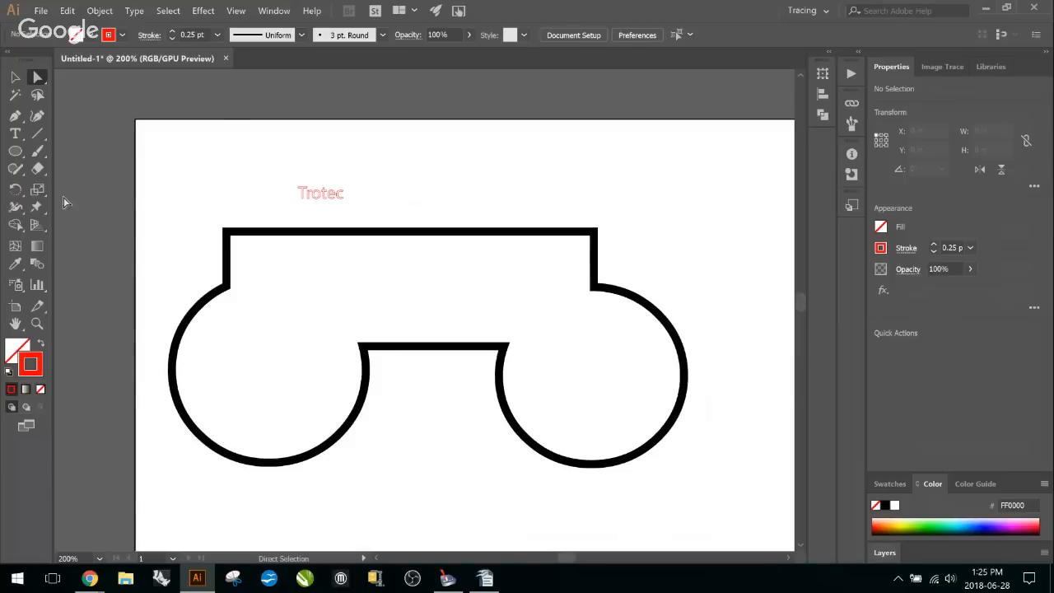
Draw an ellipse about 0.47 by 0.68 in beside the "Trotec" lettering, and give it a red fill without a stroke
{"action": "left_click", "coordinate": [15, 153]}
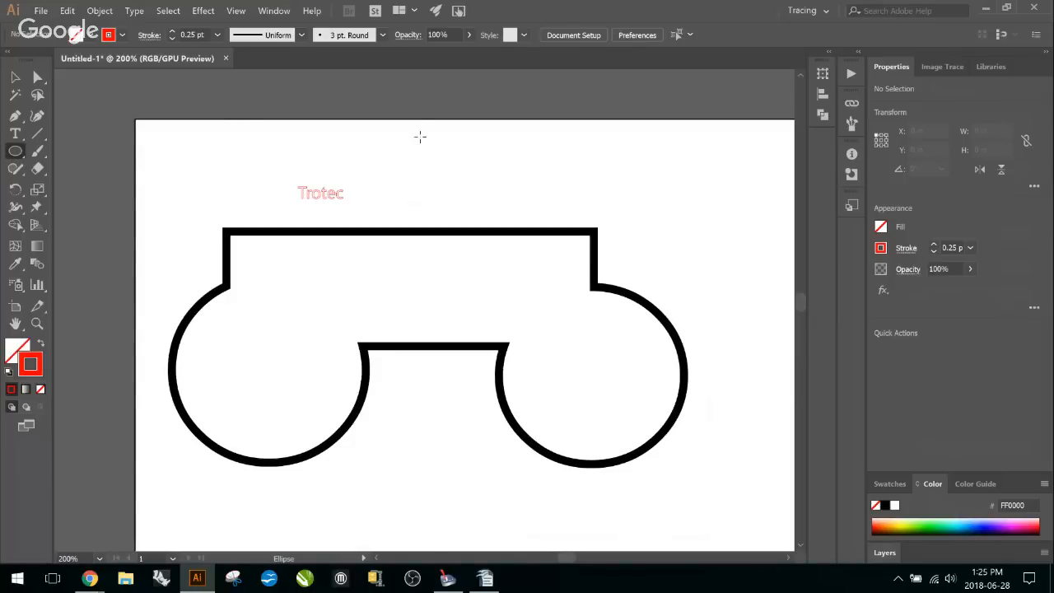
{"action": "left_click_drag", "start_coordinate": [420, 137], "coordinate": [470, 208]}
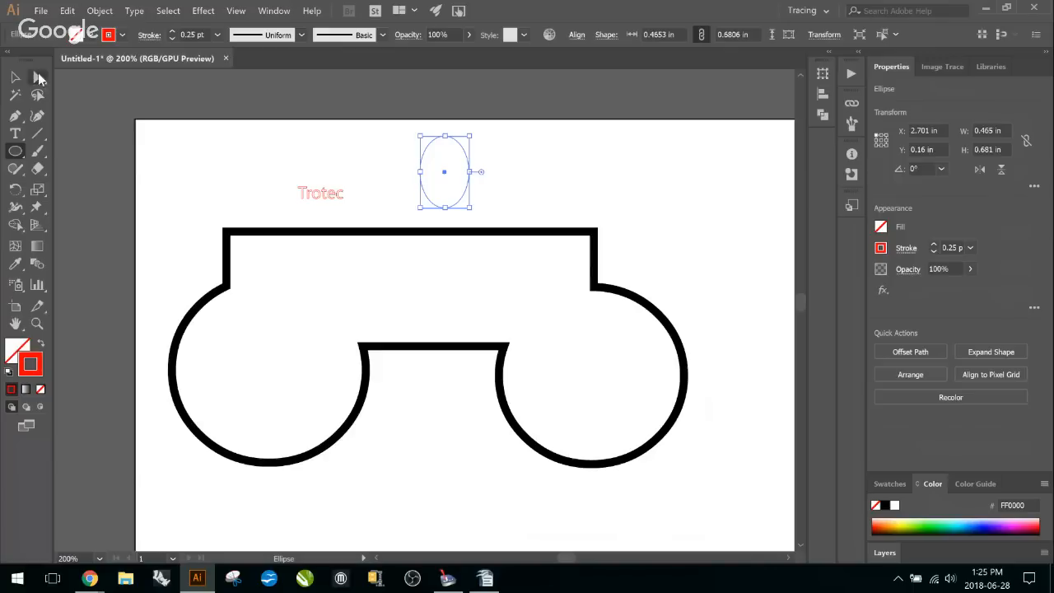
{"action": "left_click", "coordinate": [15, 79]}
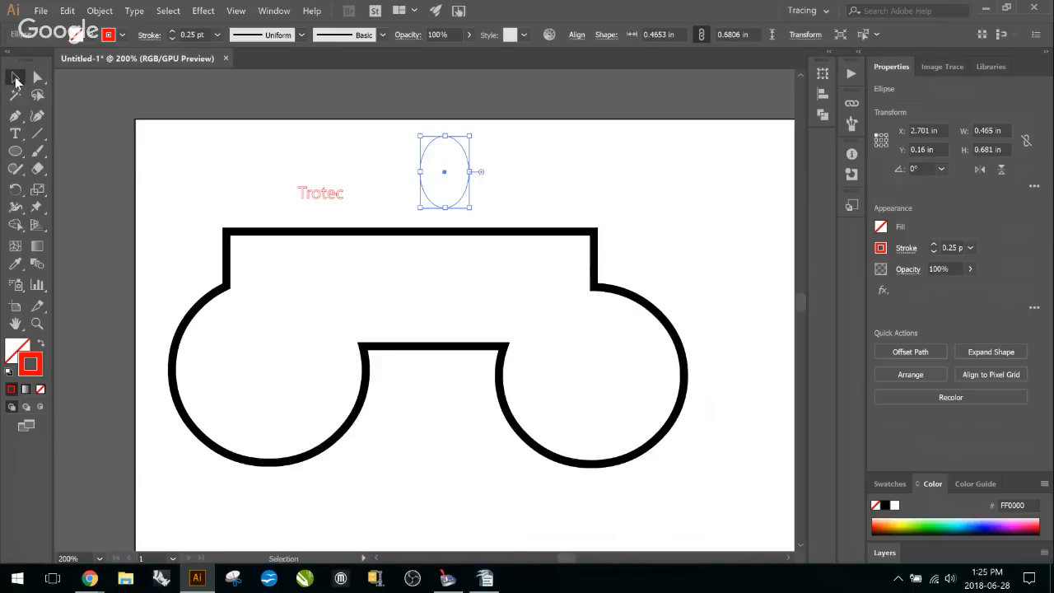
{"action": "left_click", "coordinate": [40, 346]}
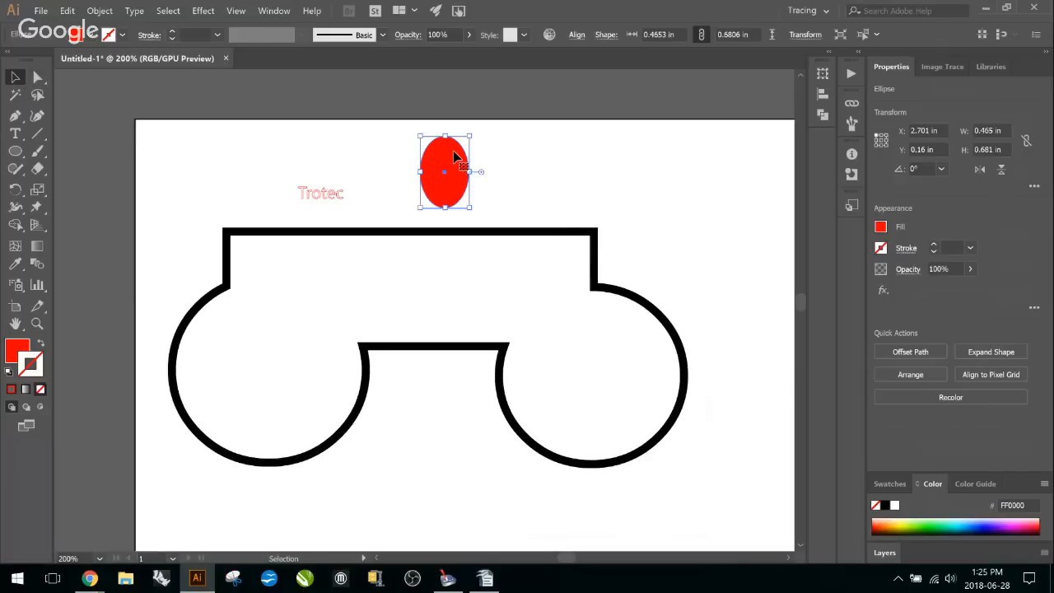
Duplicate the red ellipse into a row of four, and place a copy of the whole row partly overlapping the originals
{"action": "left_click_drag", "start_coordinate": [448, 153], "coordinate": [566, 154]}
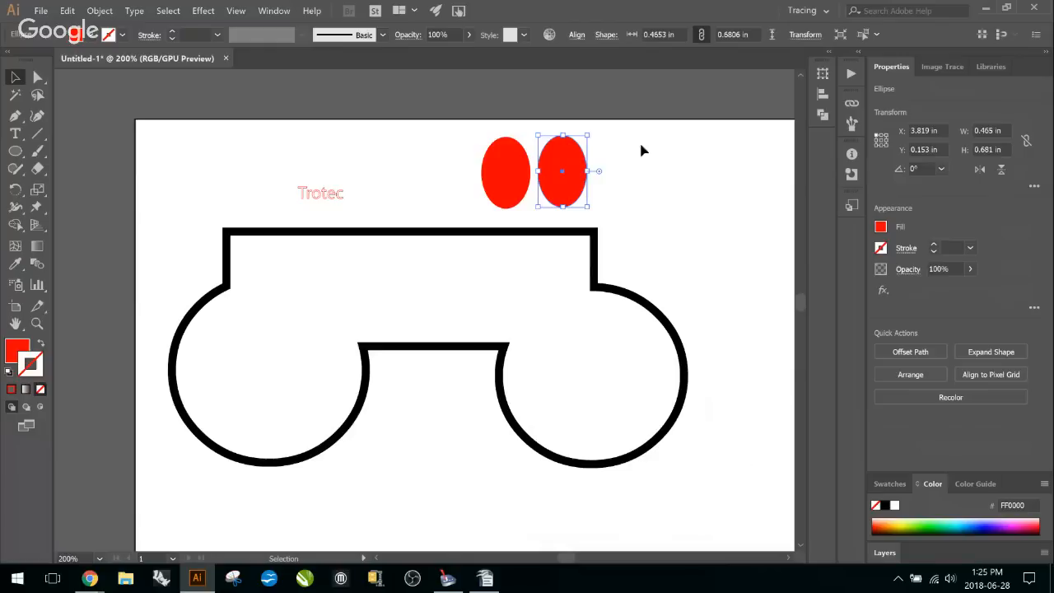
{"action": "left_click_drag", "start_coordinate": [579, 161], "coordinate": [680, 161]}
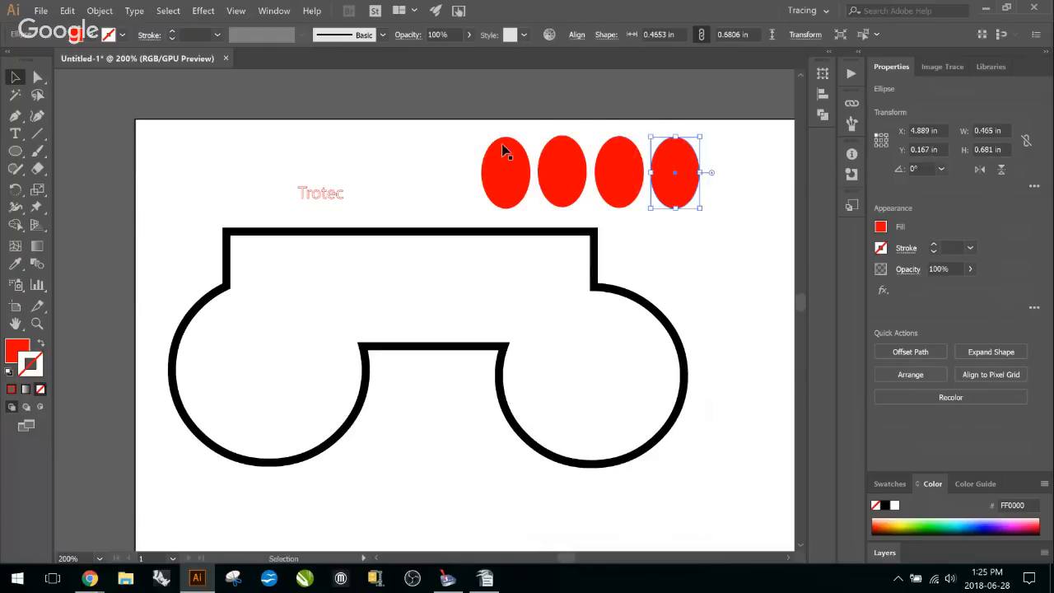
{"action": "left_click", "coordinate": [460, 129]}
{"action": "left_click_drag", "start_coordinate": [470, 198], "coordinate": [706, 214]}
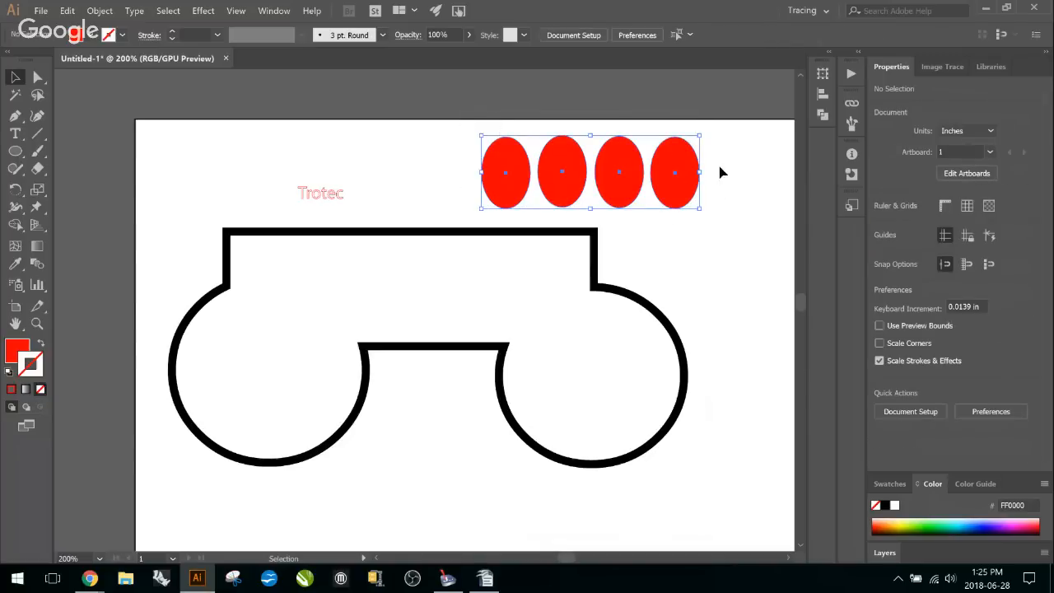
{"action": "left_click_drag", "start_coordinate": [614, 165], "coordinate": [713, 161]}
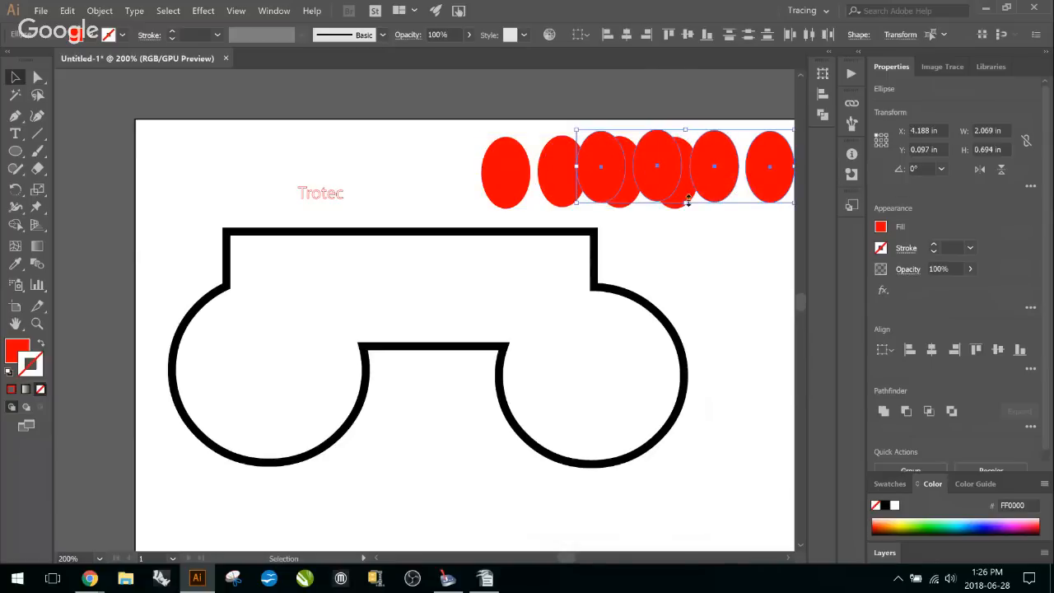
{"action": "key", "text": "space"}
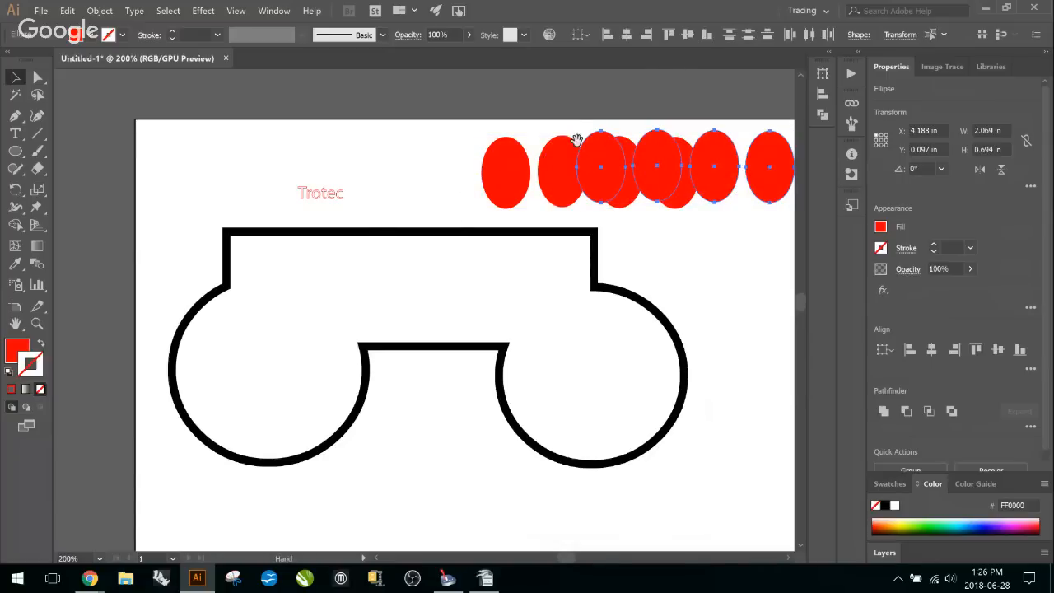
{"action": "left_click_drag", "start_coordinate": [656, 104], "coordinate": [438, 122]}
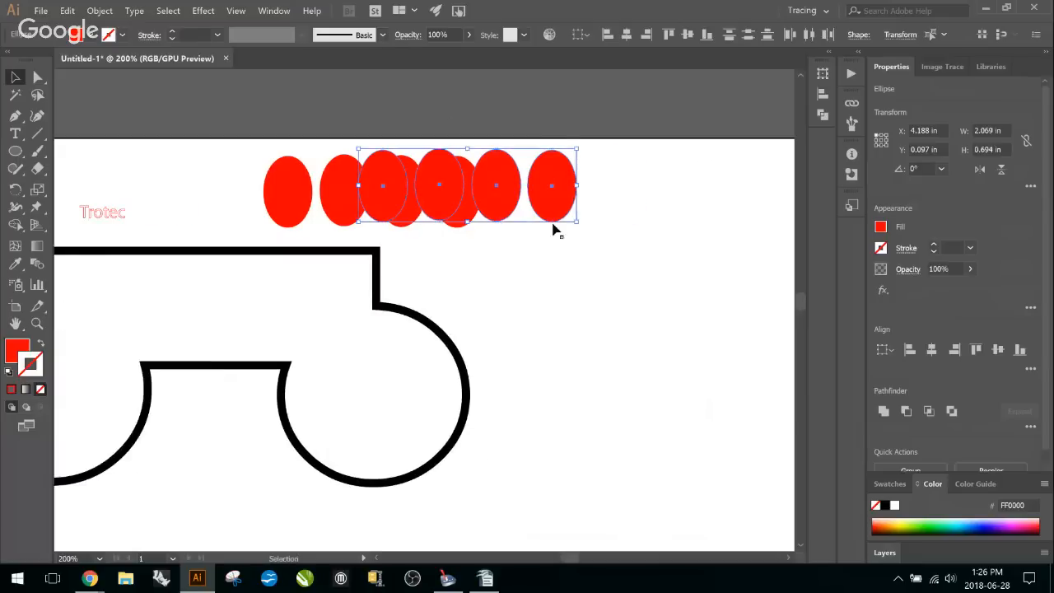
Delete all the red ellipses
{"action": "left_click", "coordinate": [634, 110]}
{"action": "left_click_drag", "start_coordinate": [237, 240], "coordinate": [235, 235]}
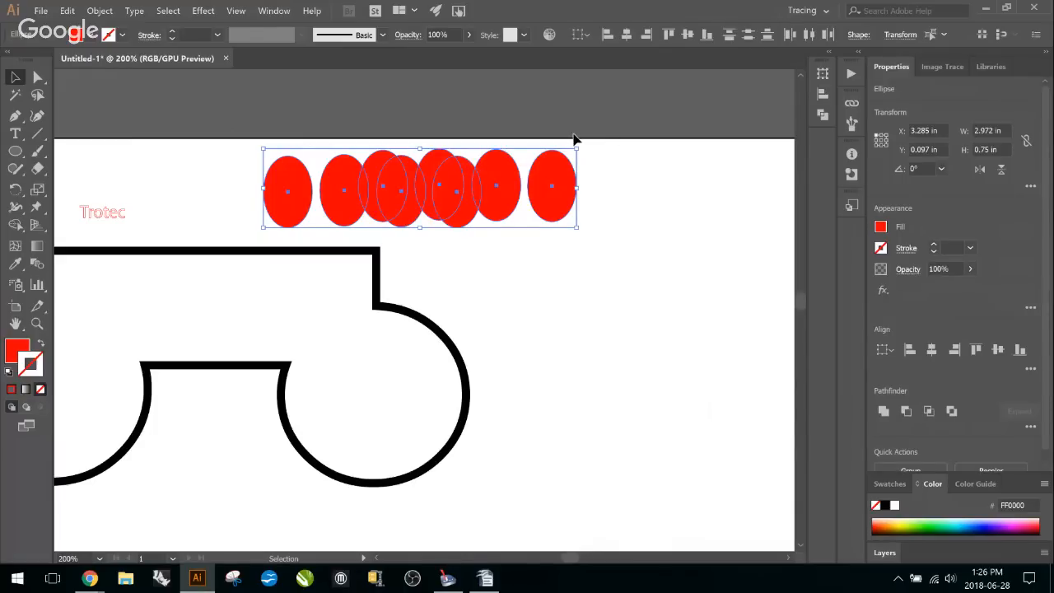
{"action": "key", "text": "Delete"}
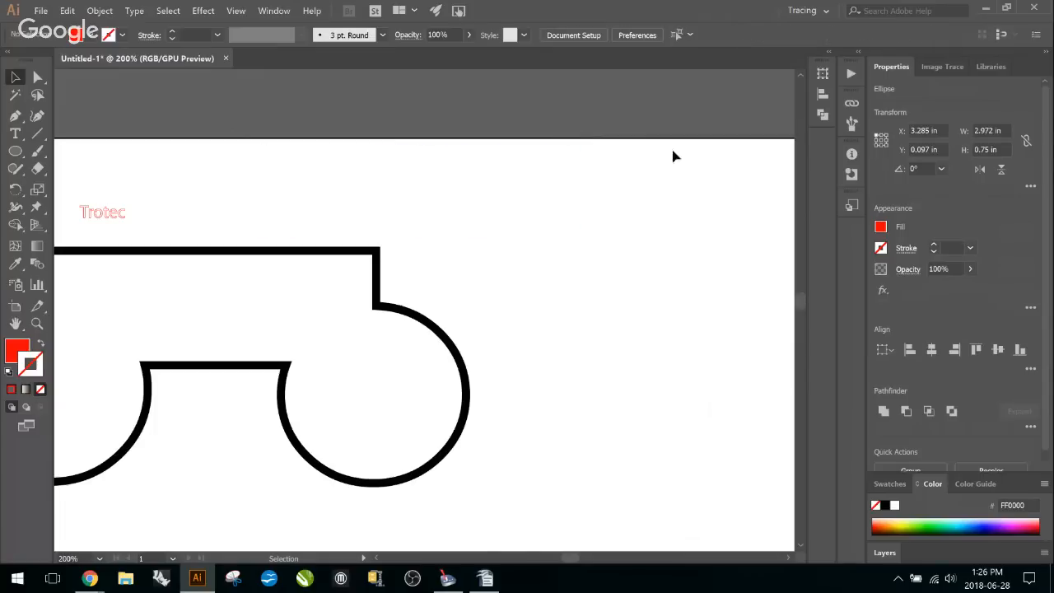
Set the stroke color of the merged shape below the lettering to RGB Red
{"action": "scroll", "coordinate": [401, 333], "scroll_direction": "down", "scroll_amount": 1}
{"action": "scroll", "coordinate": [401, 334], "scroll_direction": "down", "scroll_amount": 1}
{"action": "key", "text": "space"}
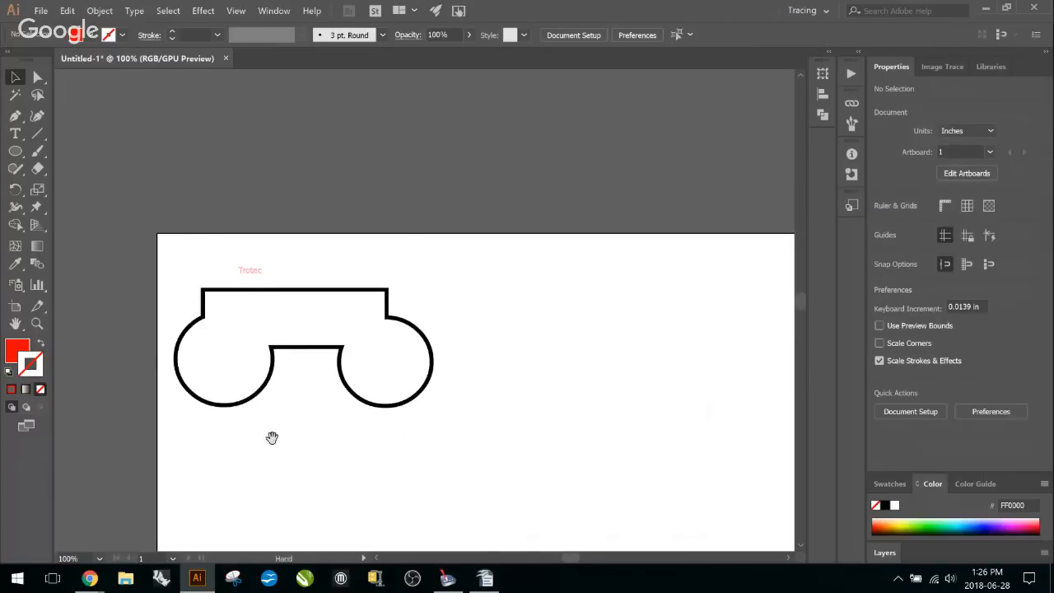
{"action": "left_click_drag", "start_coordinate": [271, 437], "coordinate": [216, 321]}
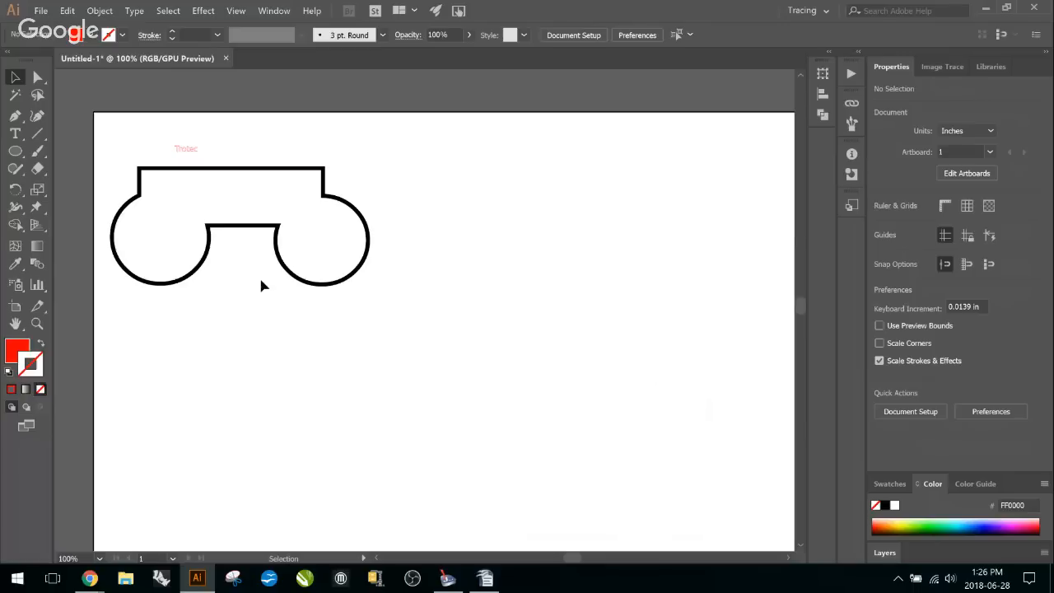
{"action": "left_click", "coordinate": [240, 225]}
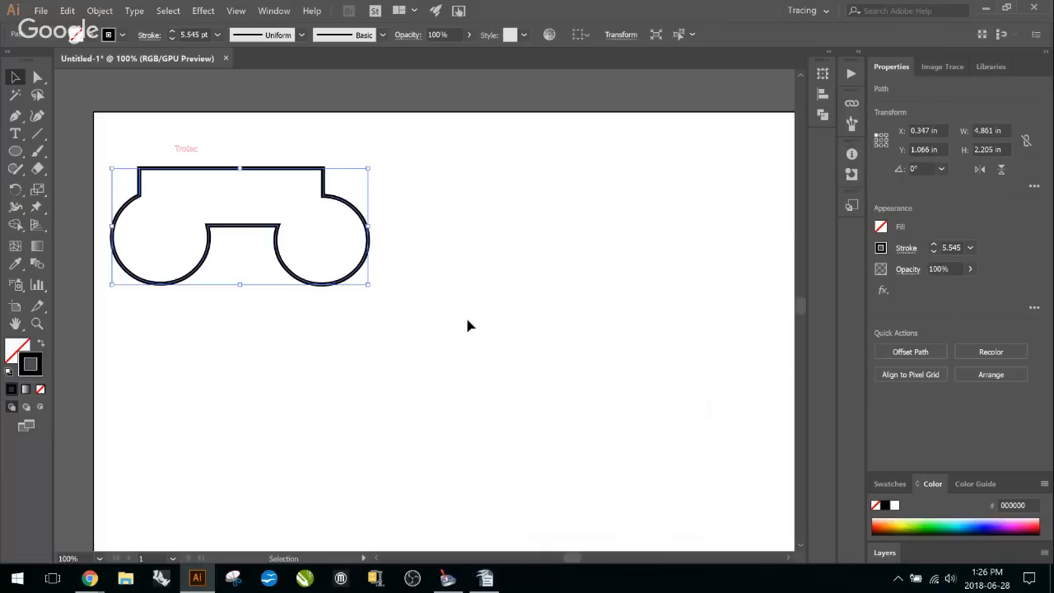
{"action": "left_click", "coordinate": [264, 364]}
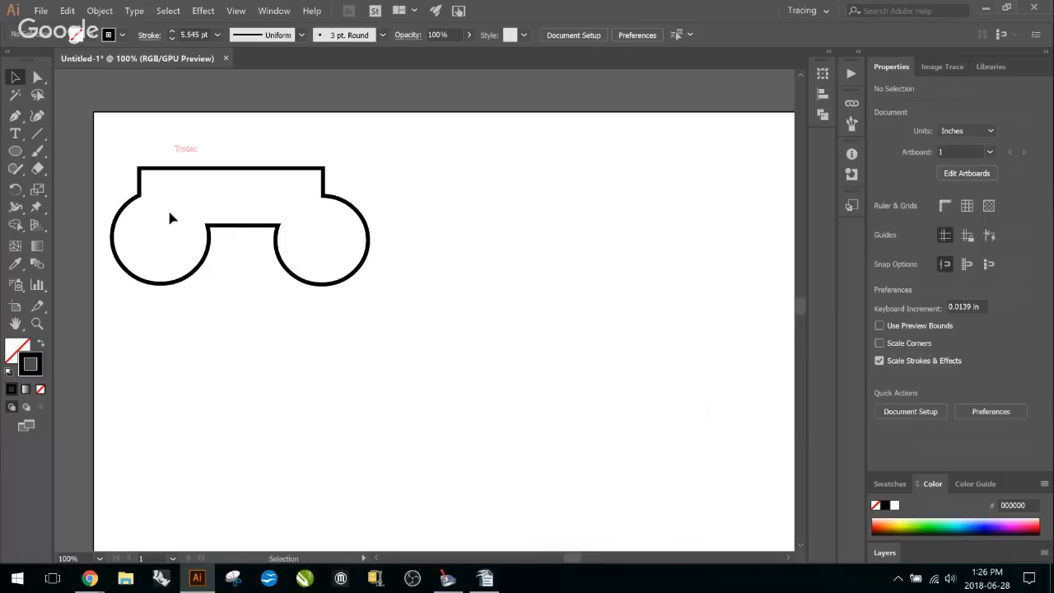
{"action": "left_click", "coordinate": [297, 170]}
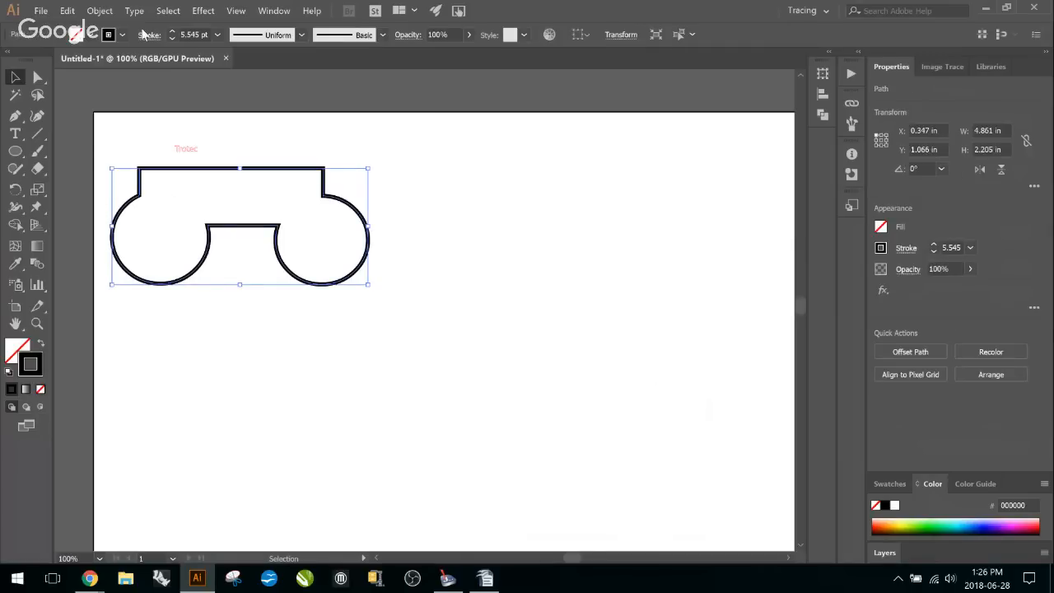
{"action": "left_click", "coordinate": [121, 36]}
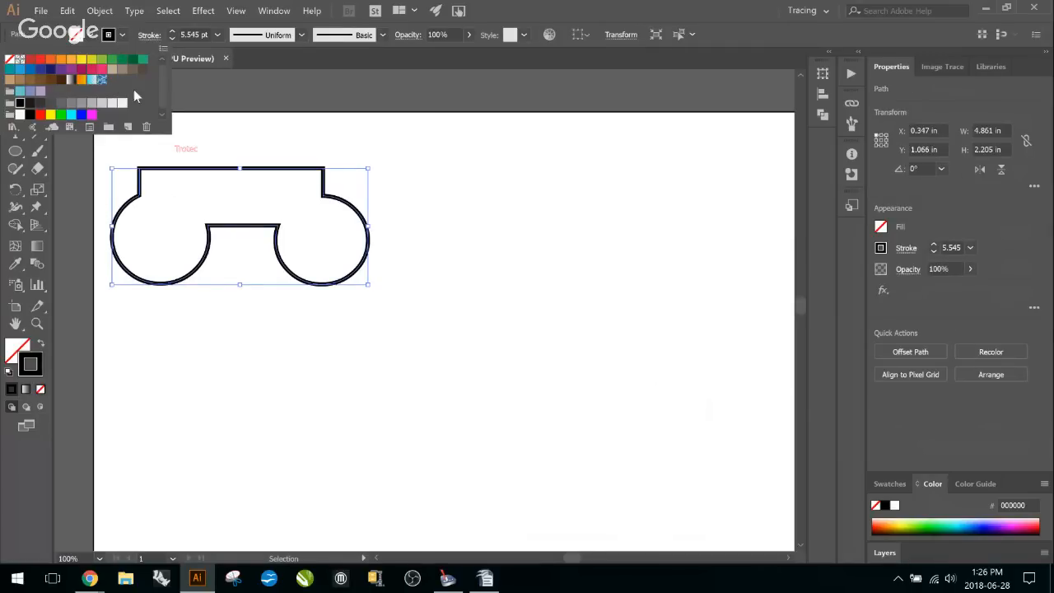
{"action": "left_click", "coordinate": [41, 115]}
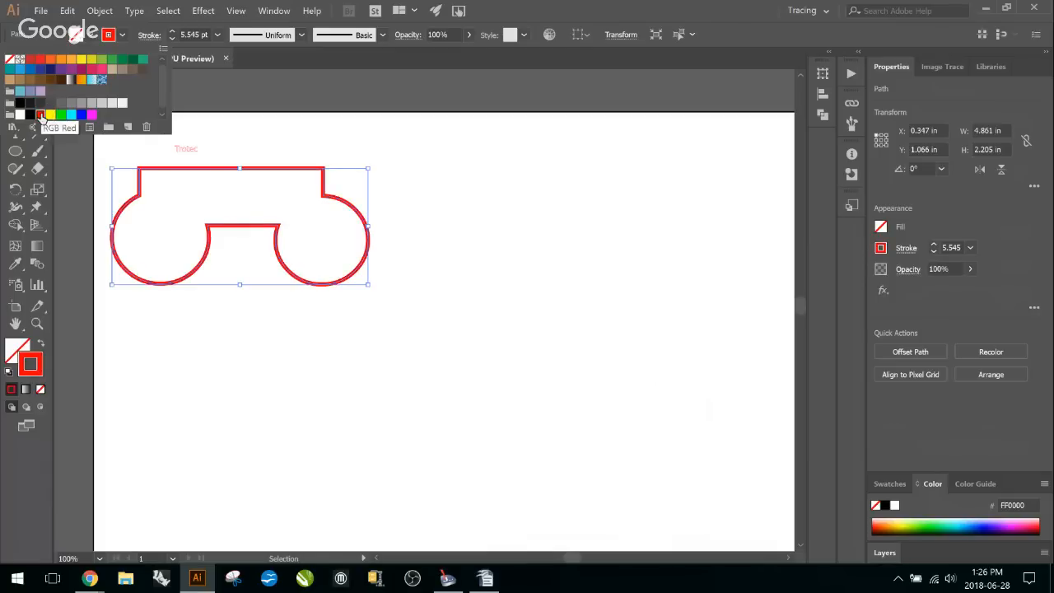
Try a stroke weight of .001 on the merged red shape
{"action": "double_click", "coordinate": [195, 35]}
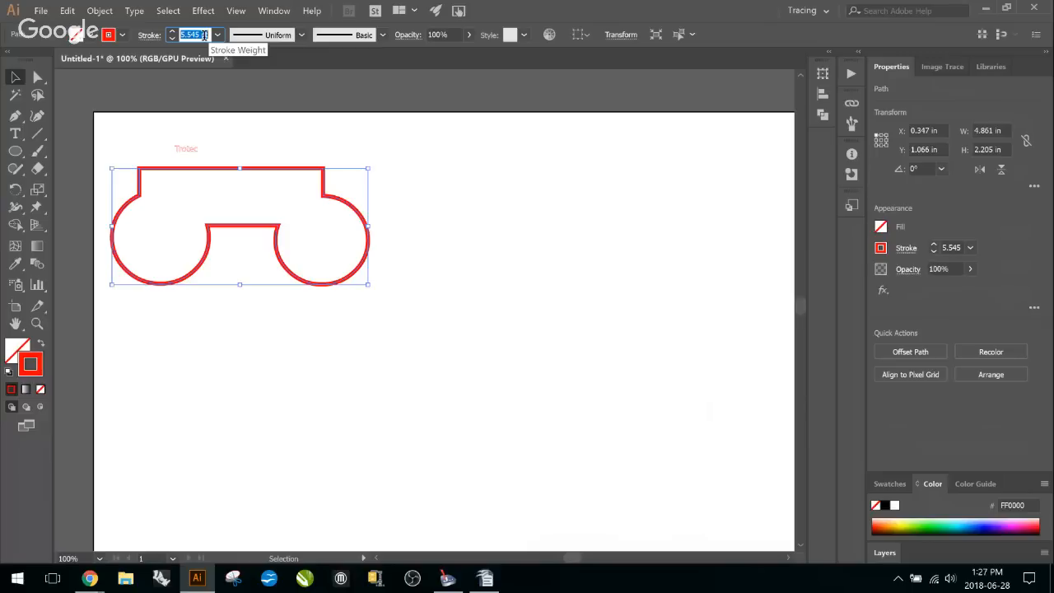
{"action": "key", "text": "BackSpace"}
{"action": "type", "text": ".001"}
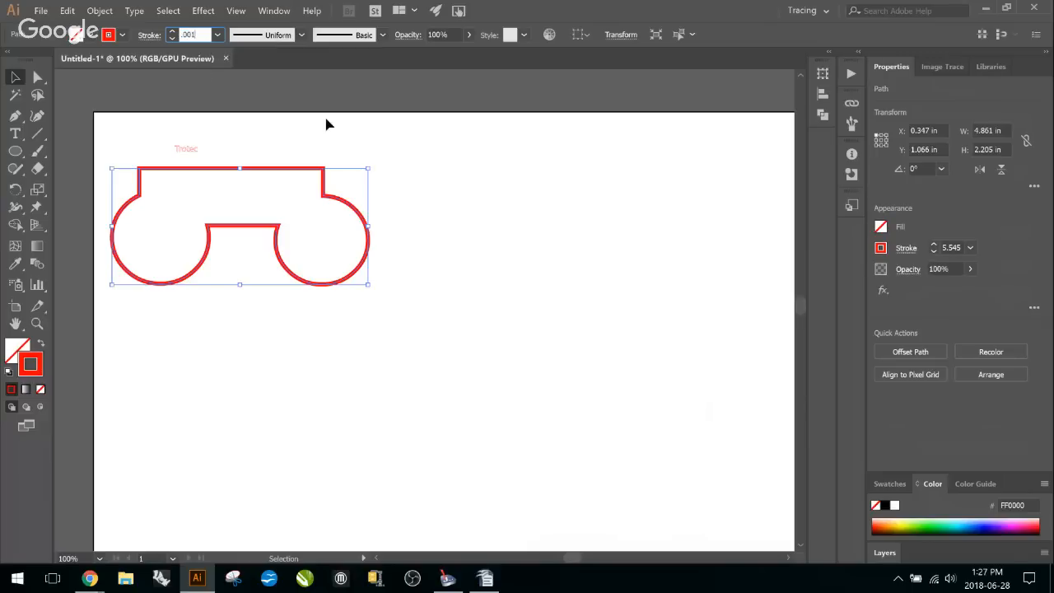
{"action": "key", "text": "Return"}
{"action": "left_click", "coordinate": [359, 154]}
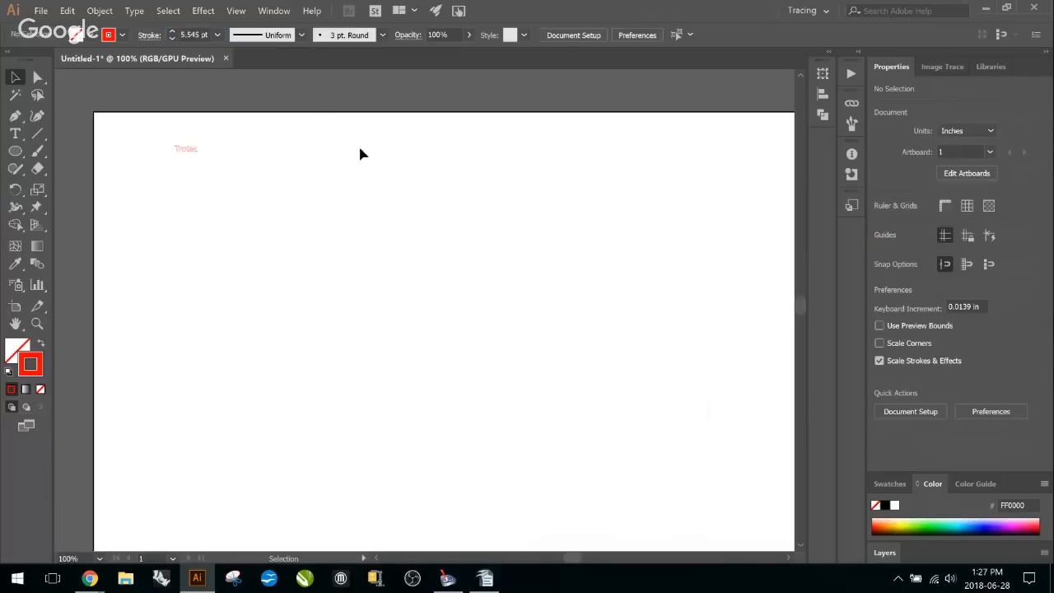
Set the merged shape's stroke weight to 0.25 pt
{"action": "left_click", "coordinate": [322, 168]}
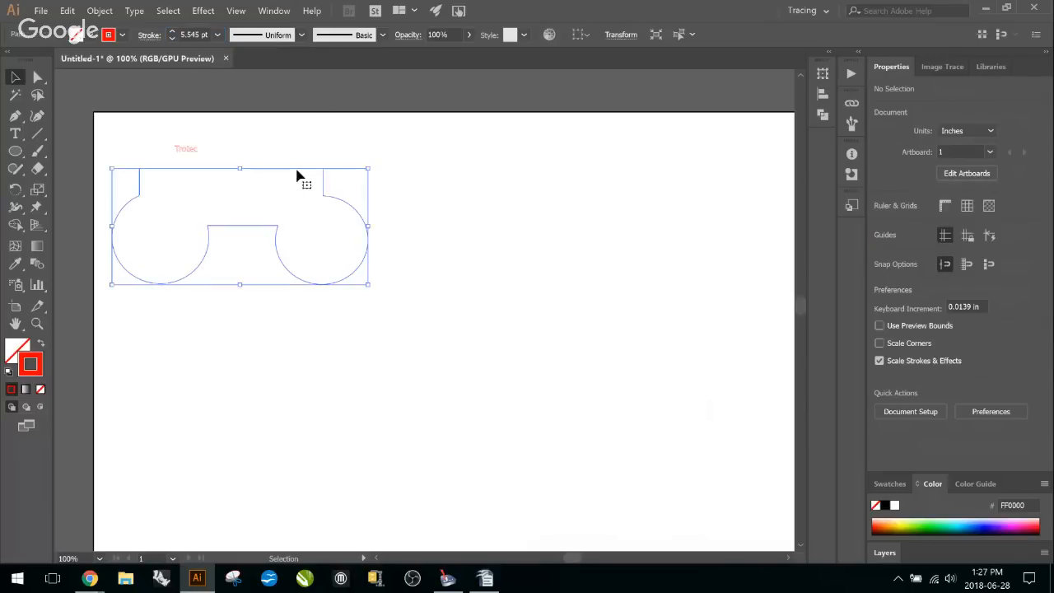
{"action": "left_click", "coordinate": [172, 31]}
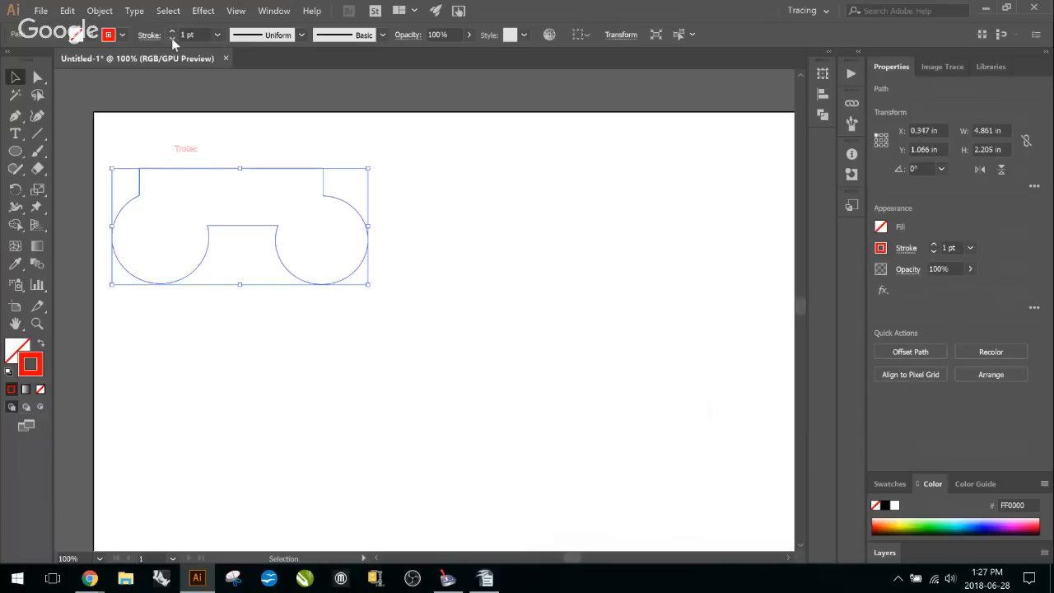
{"action": "left_click", "coordinate": [271, 123]}
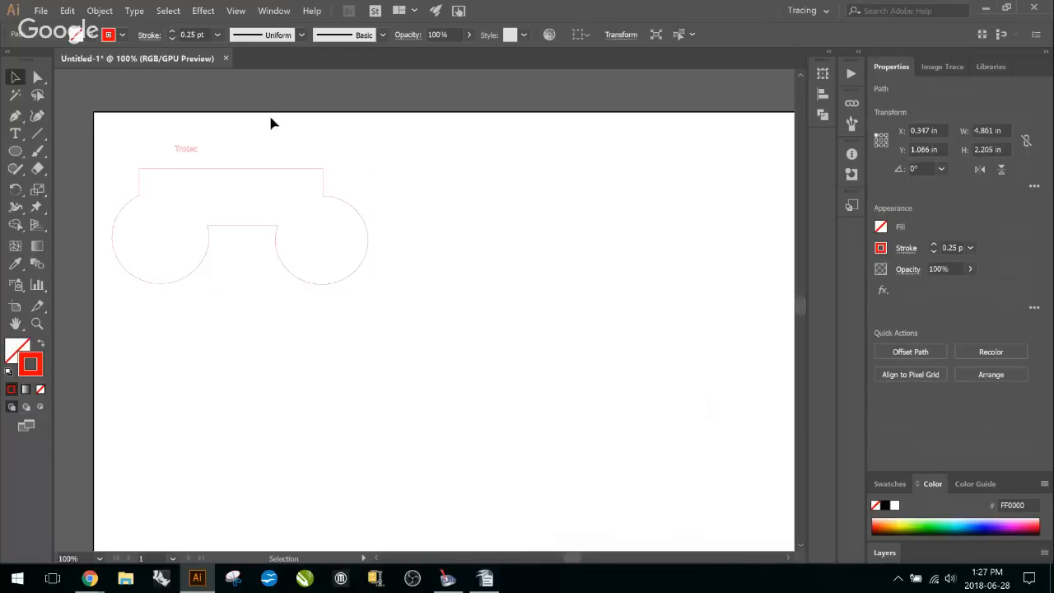
Draw a rectangle about 4.11 by 3.1 in on the empty area beside the merged shape
{"action": "left_click", "coordinate": [15, 152]}
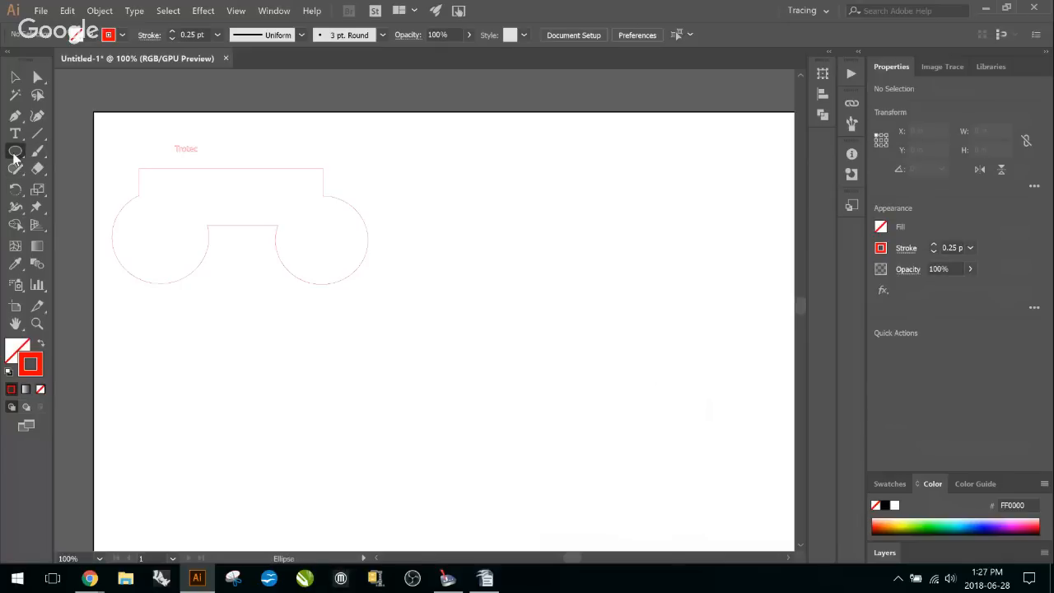
{"action": "right_click", "coordinate": [15, 153]}
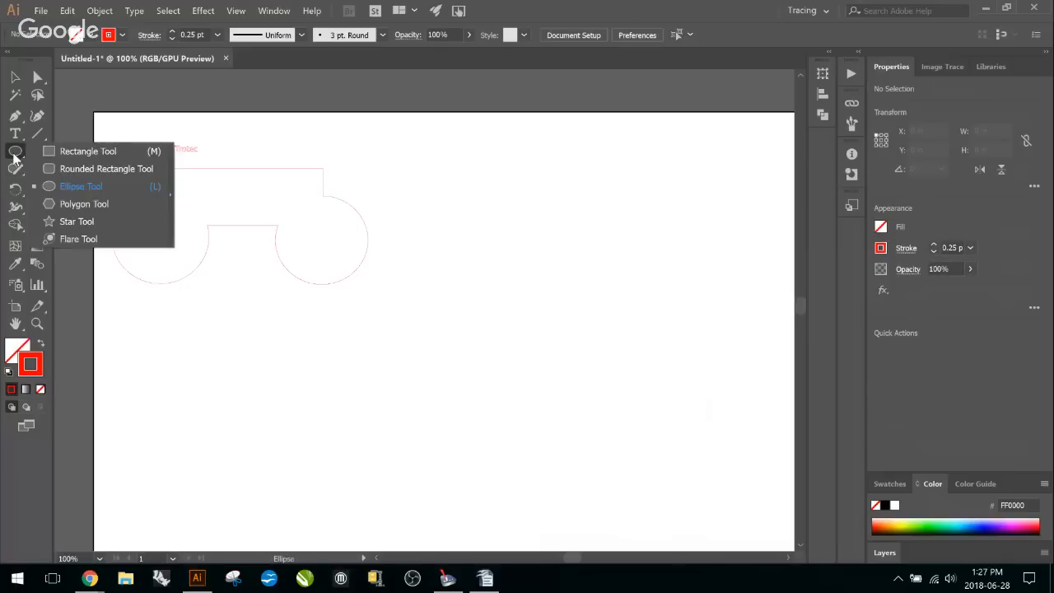
{"action": "left_click", "coordinate": [75, 151]}
{"action": "left_click_drag", "start_coordinate": [469, 195], "coordinate": [685, 358]}
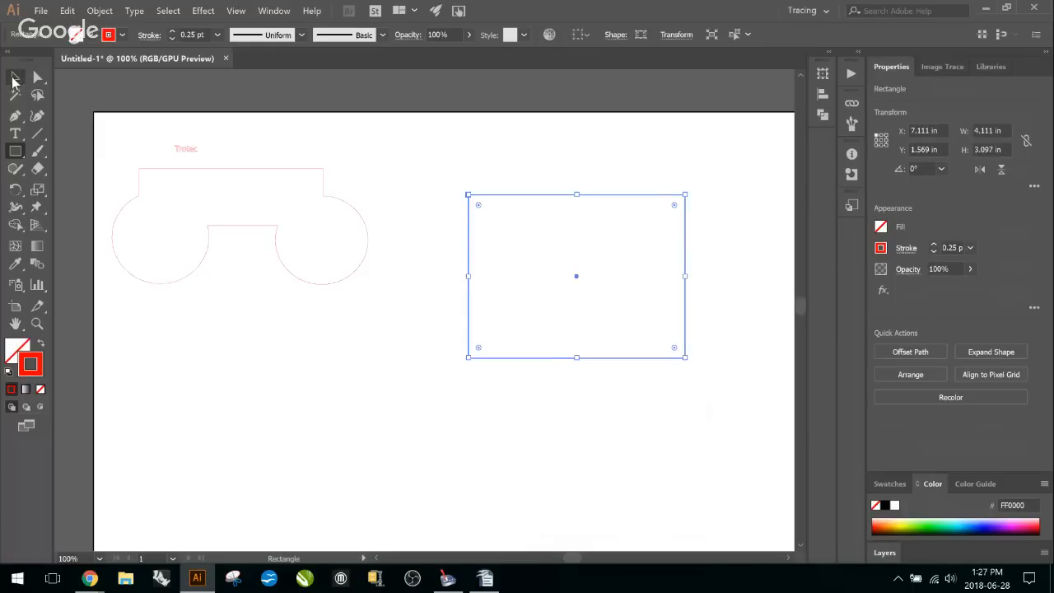
Round all four corners of the rectangle together to a radius of about 0.76 in
{"action": "left_click", "coordinate": [16, 78]}
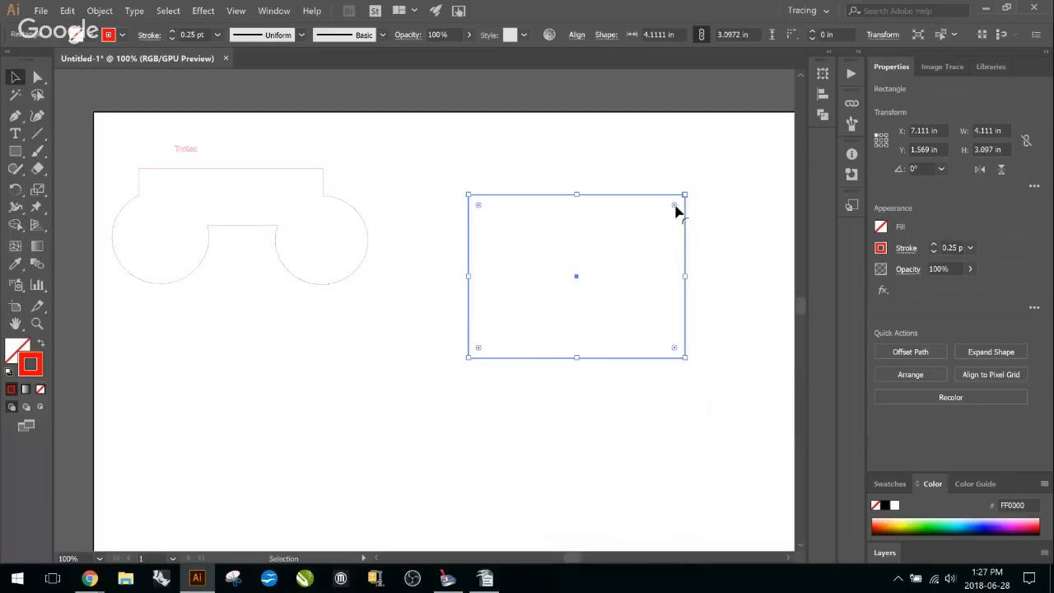
{"action": "left_click", "coordinate": [478, 205], "text": "shift"}
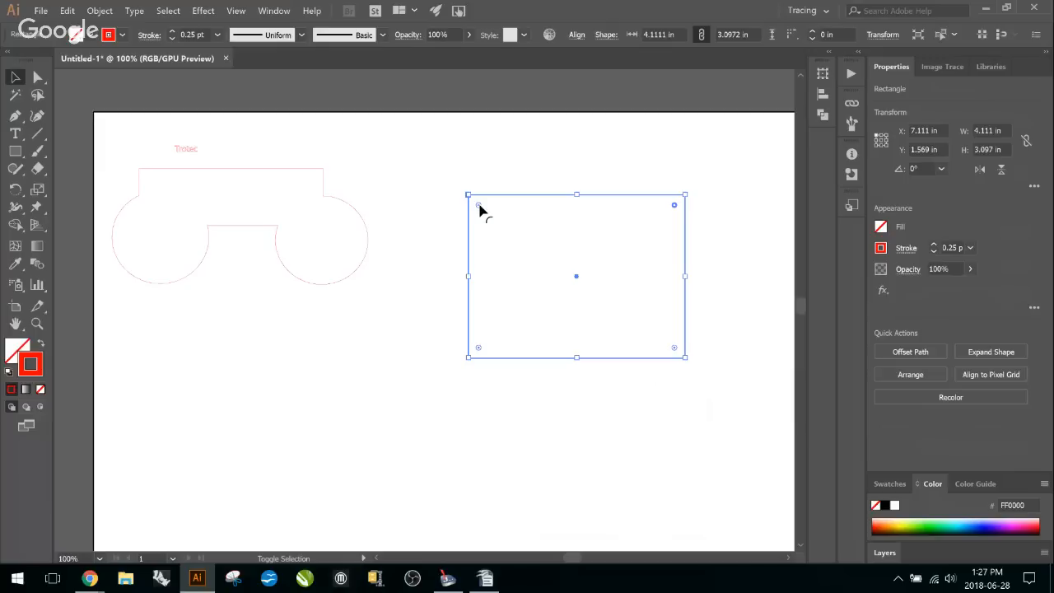
{"action": "left_click", "coordinate": [479, 348], "text": "shift"}
{"action": "left_click_drag", "start_coordinate": [674, 349], "coordinate": [644, 321]}
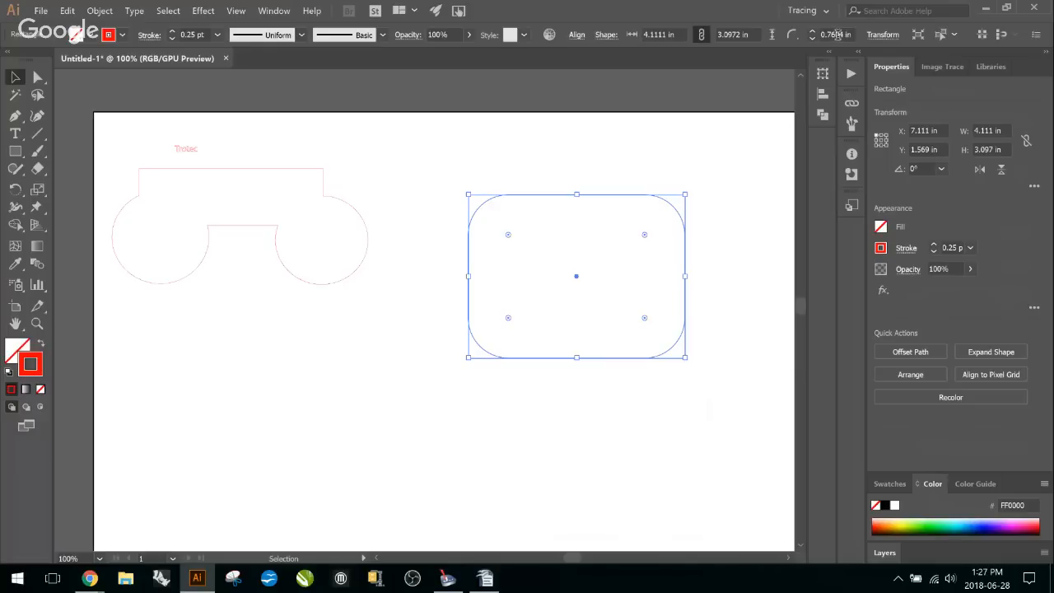
Set the rectangle's corner radius to .25 in and deselect it
{"action": "left_click", "coordinate": [838, 34]}
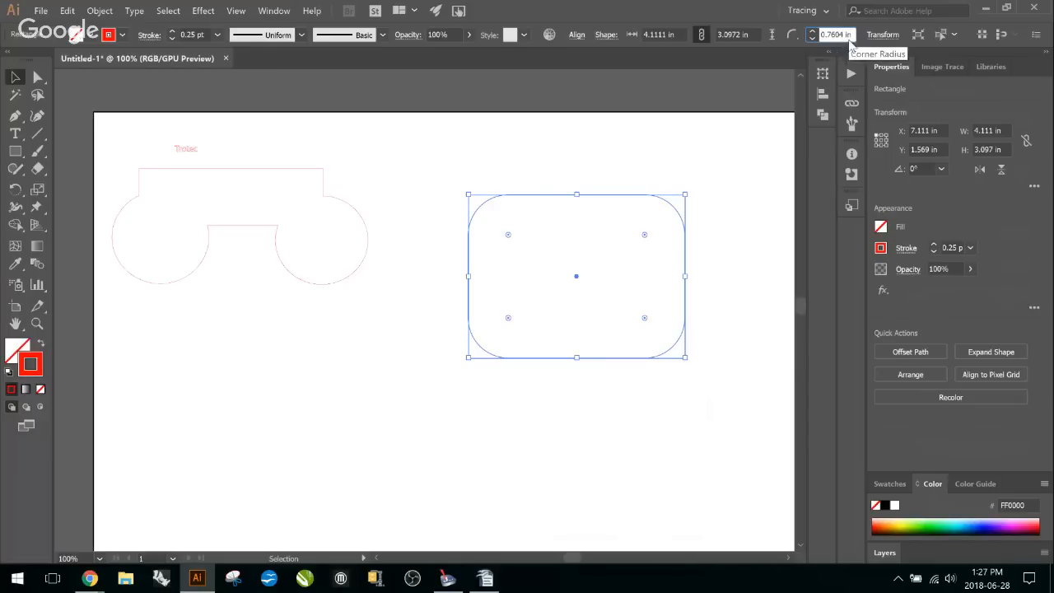
{"action": "double_click", "coordinate": [844, 34]}
{"action": "key", "text": "BackSpace"}
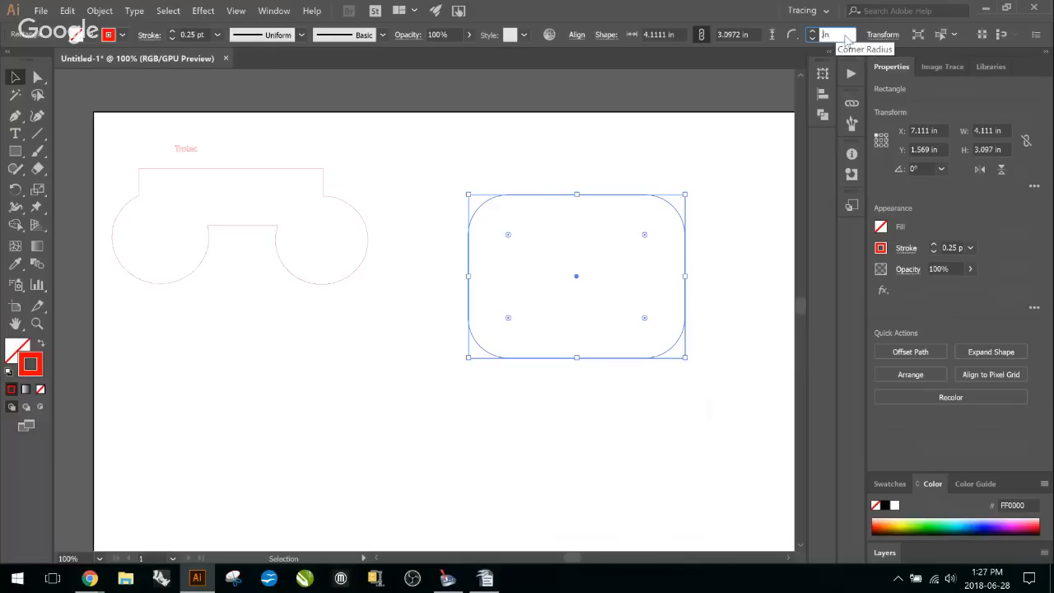
{"action": "type", "text": "25"}
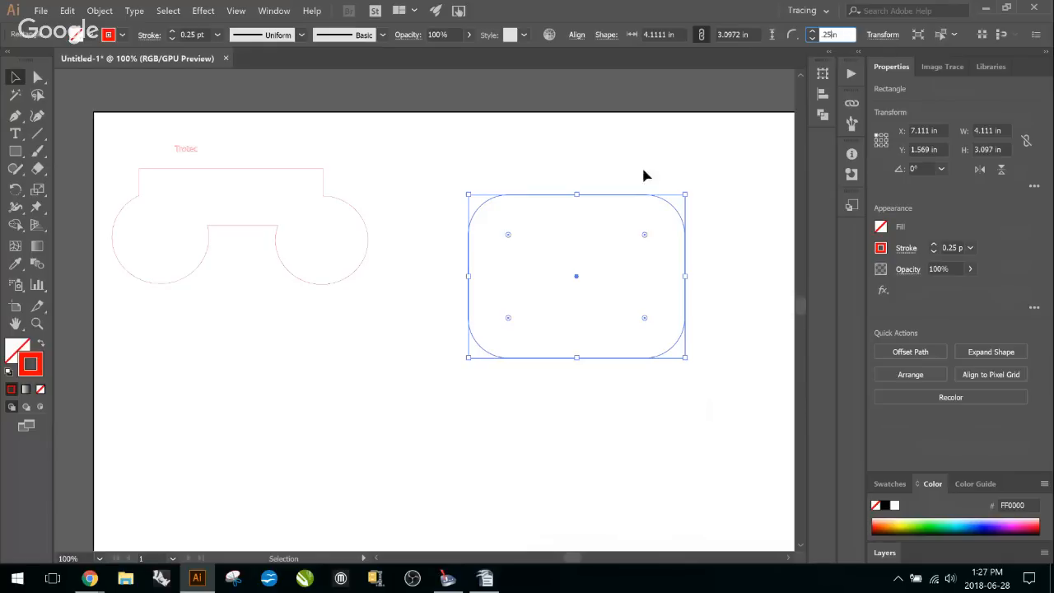
{"action": "left_click", "coordinate": [576, 103]}
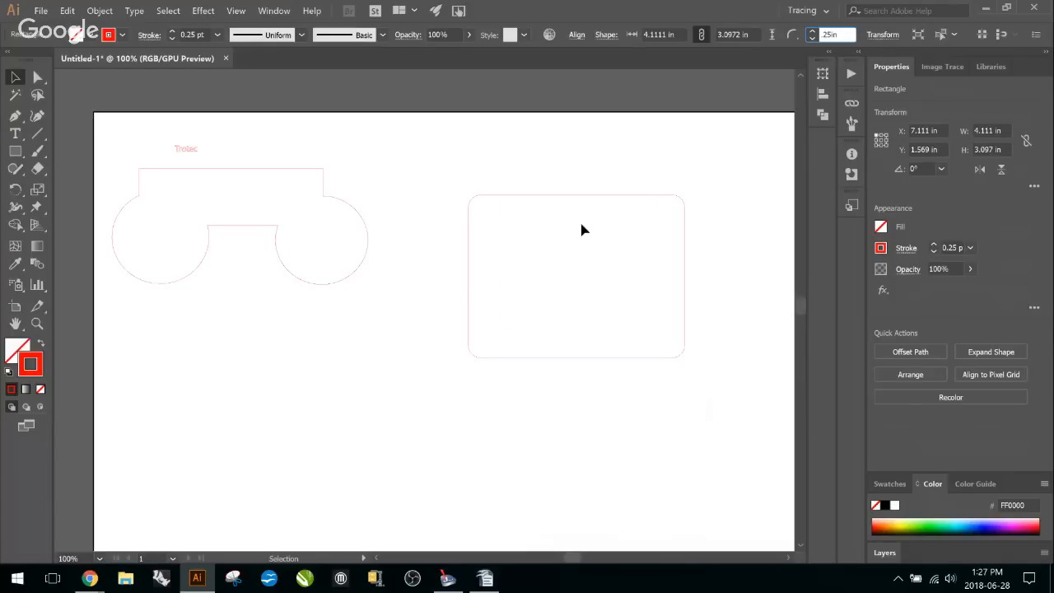
{"action": "left_click", "coordinate": [476, 209]}
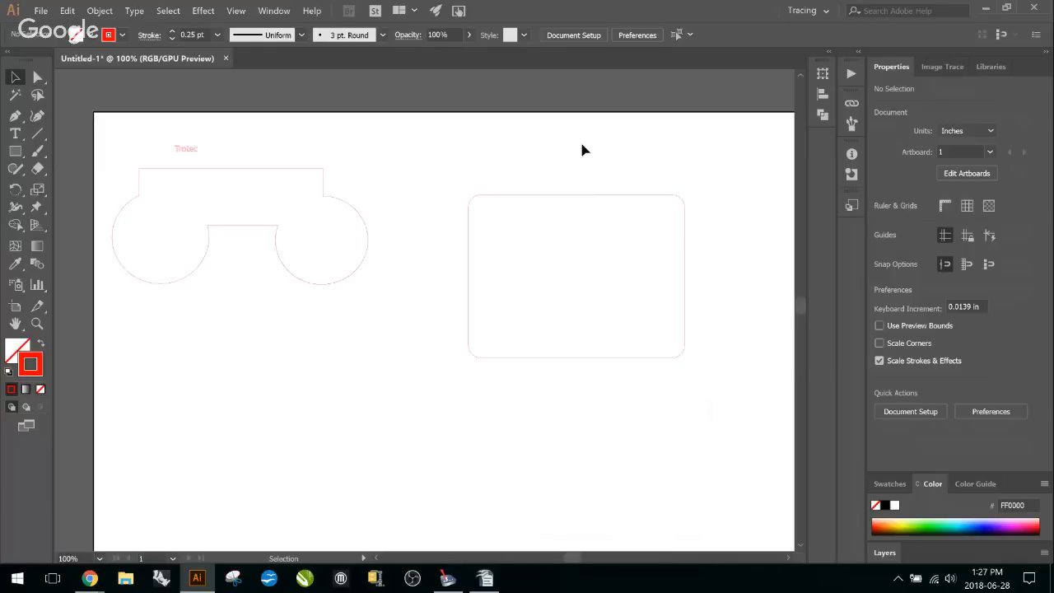
Create a circle 0.25 in wide and 0.25 in high with the Ellipse tool, below the outline with two round lobes
{"action": "left_click", "coordinate": [14, 117]}
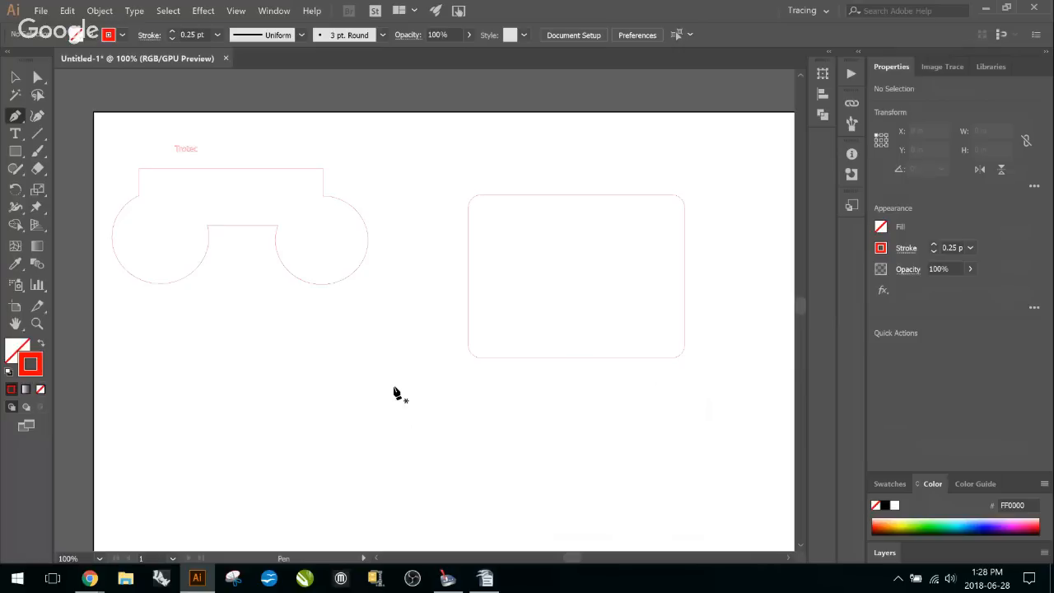
{"action": "left_click", "coordinate": [16, 154]}
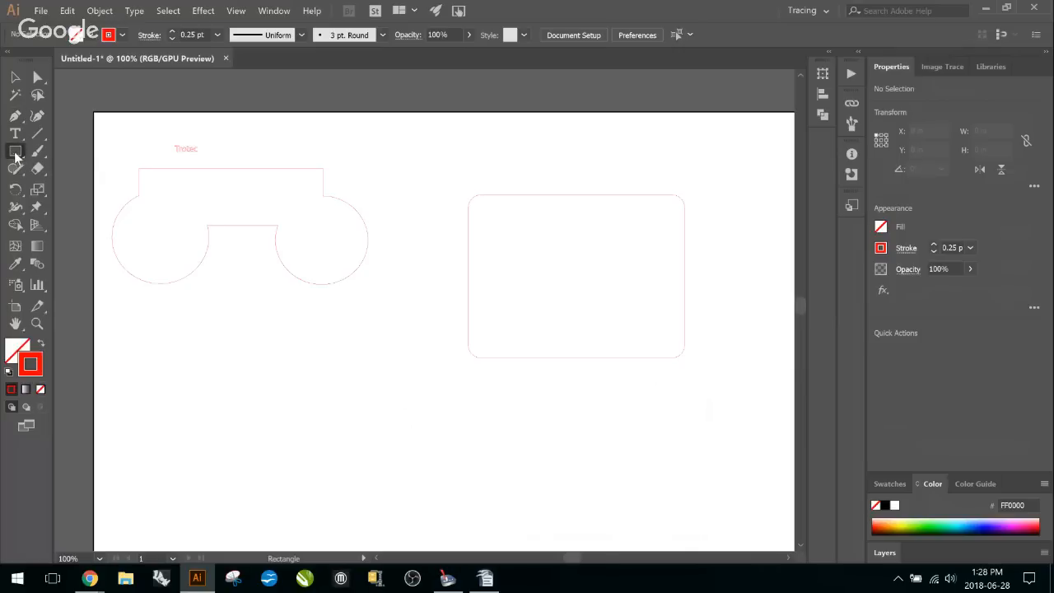
{"action": "left_click", "coordinate": [16, 153]}
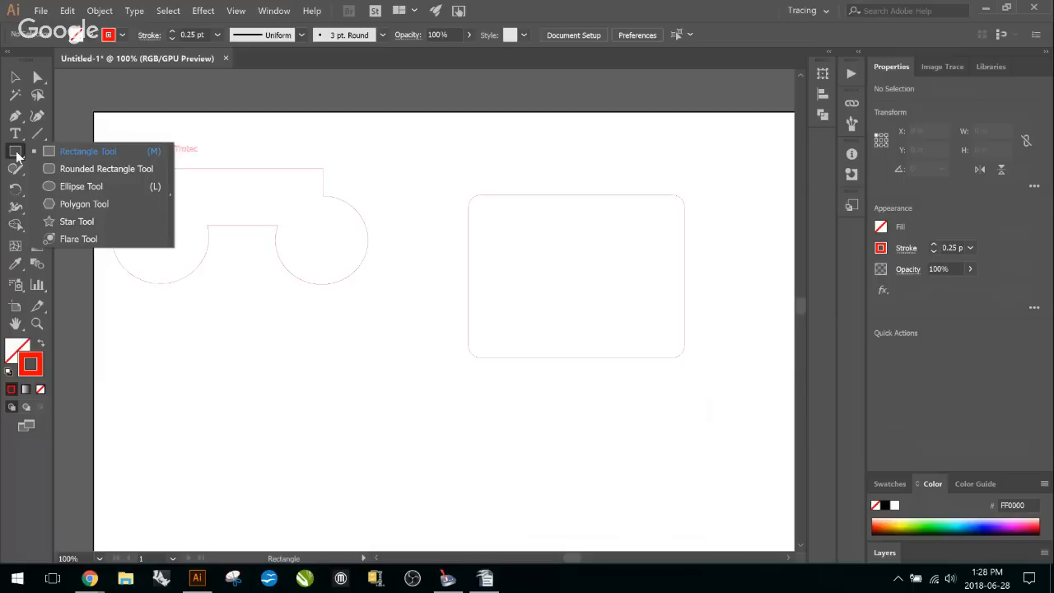
{"action": "left_click", "coordinate": [69, 184]}
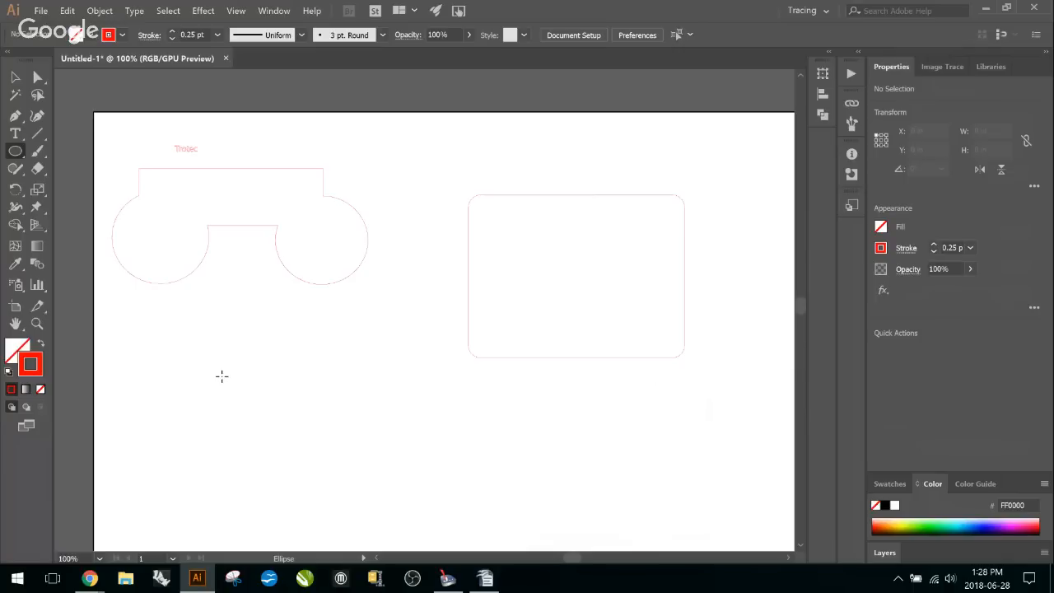
{"action": "left_click", "coordinate": [222, 376]}
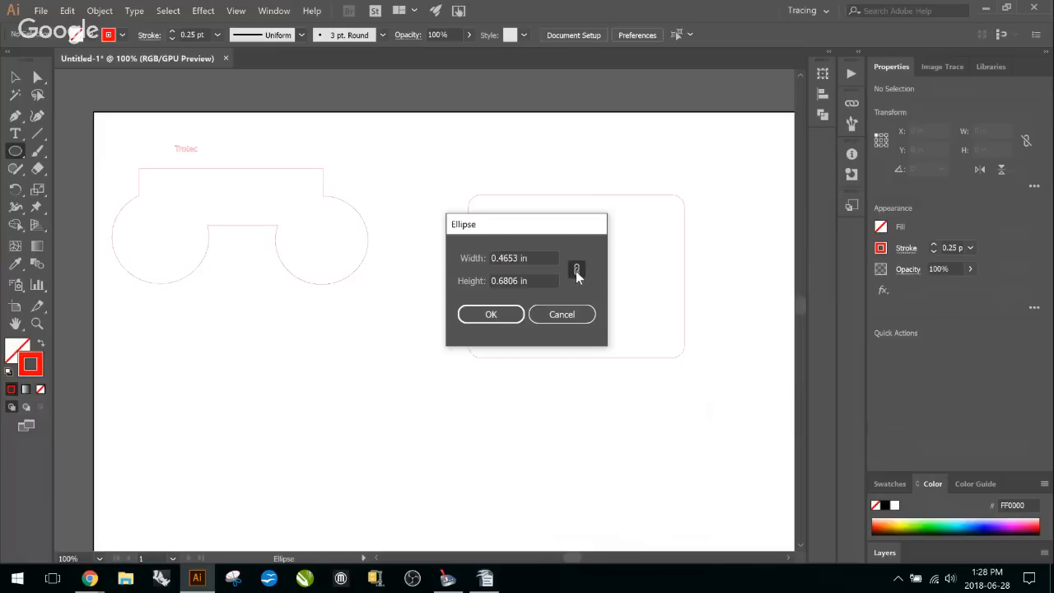
{"action": "left_click", "coordinate": [576, 270]}
{"action": "type", "text": ".25"}
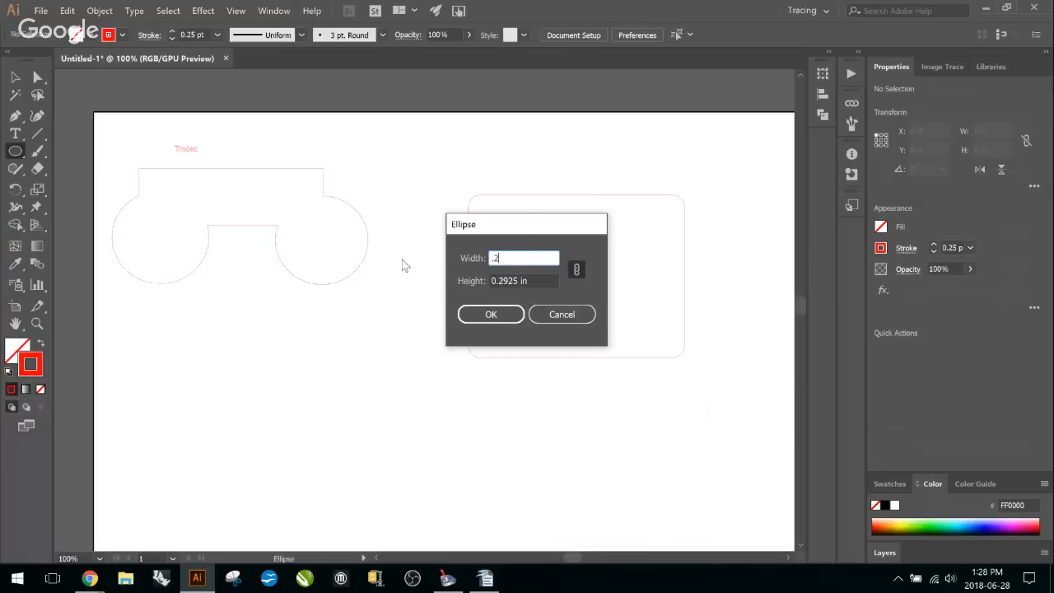
{"action": "left_click", "coordinate": [576, 270]}
{"action": "left_click_drag", "start_coordinate": [556, 281], "coordinate": [424, 277]}
{"action": "type", "text": ".25"}
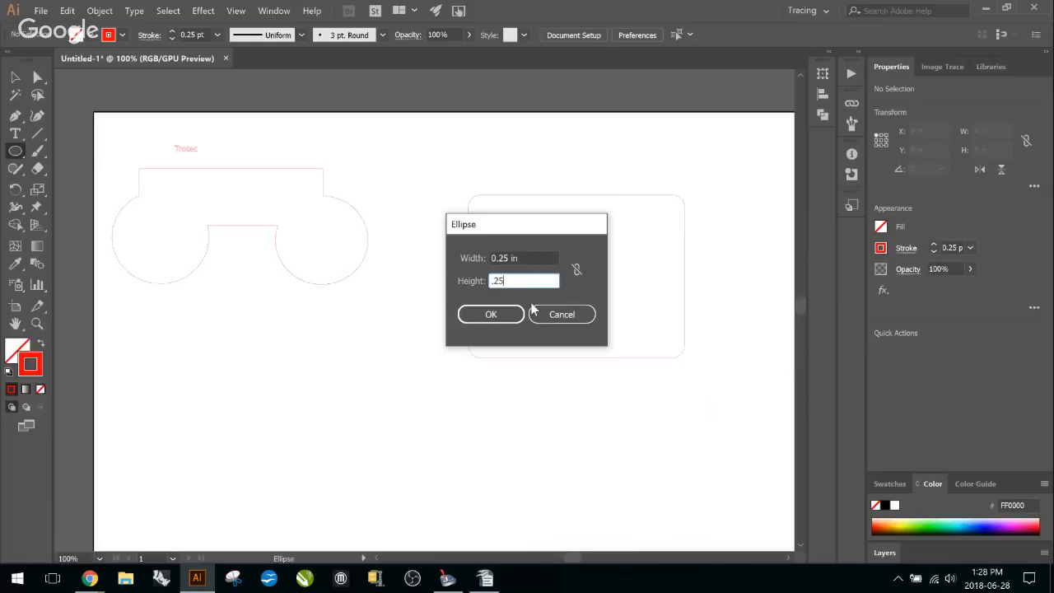
{"action": "left_click", "coordinate": [503, 314]}
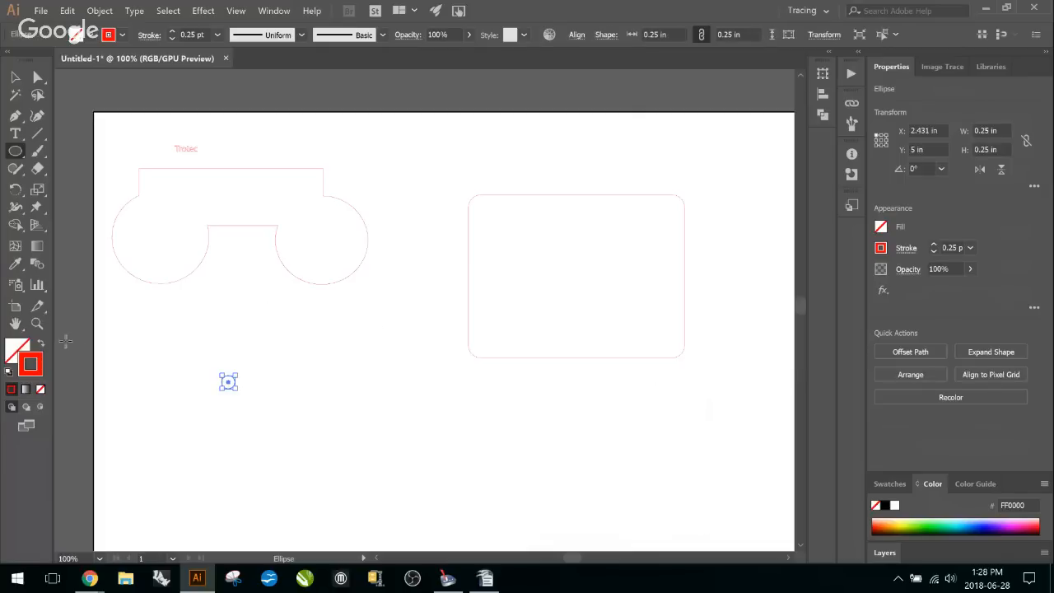
Swap the small circle's fill and stroke, then change its fill to black
{"action": "left_click", "coordinate": [40, 343]}
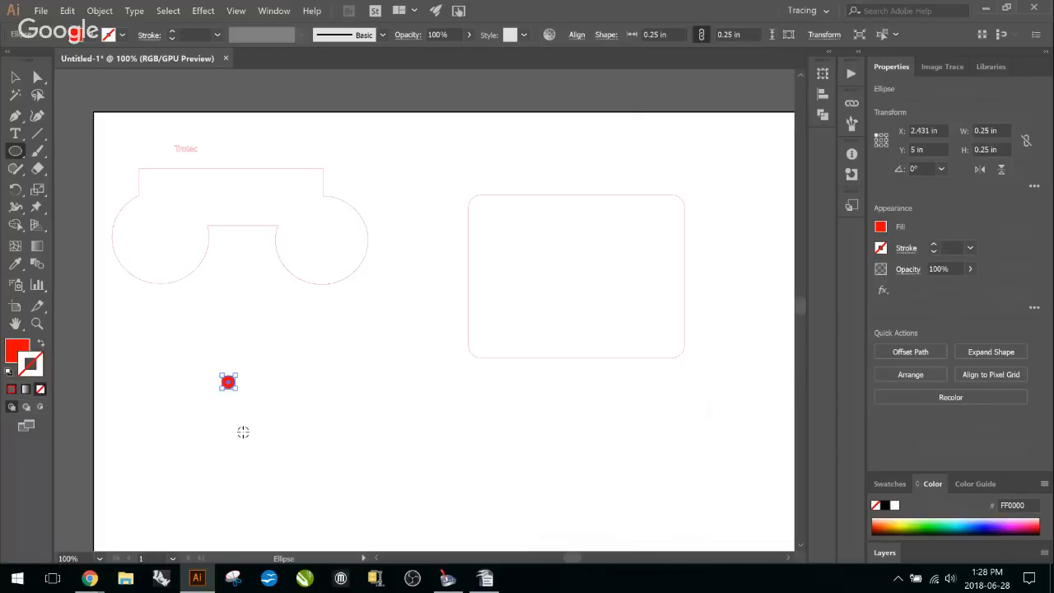
{"action": "scroll", "coordinate": [229, 389], "scroll_direction": "up", "scroll_amount": 4}
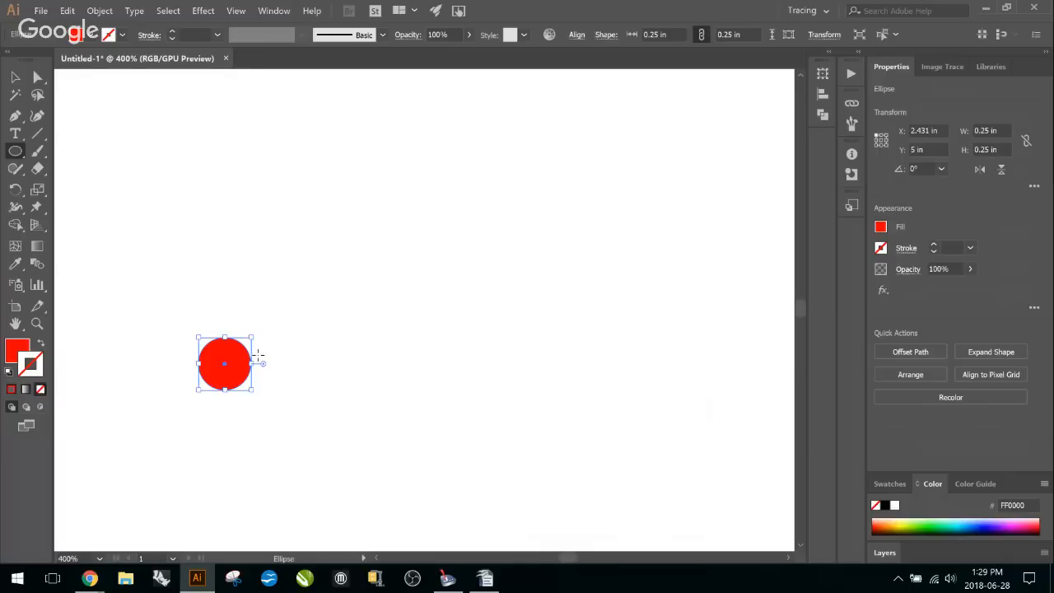
{"action": "left_click", "coordinate": [92, 37]}
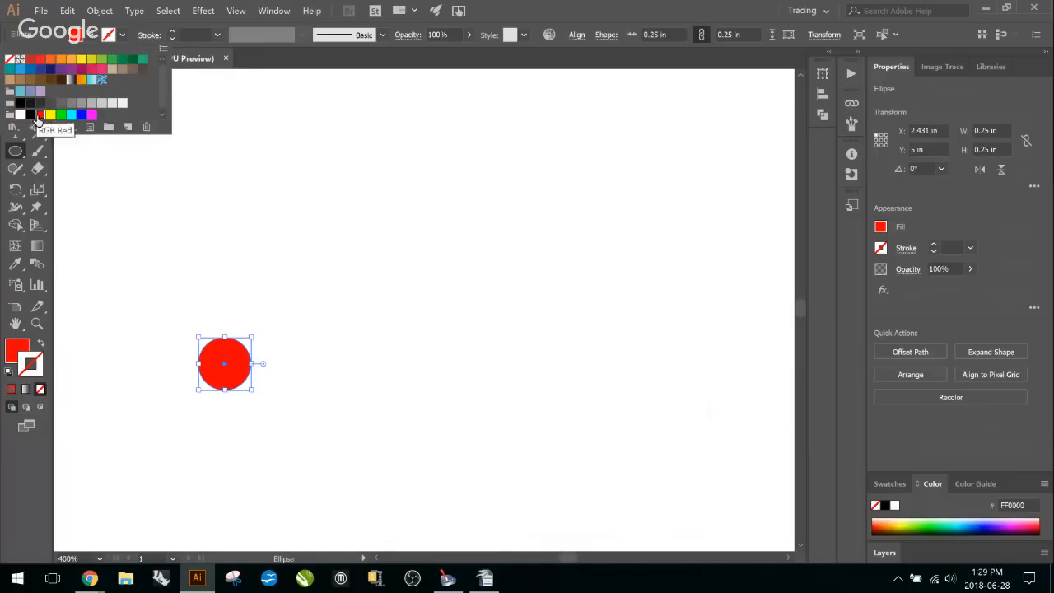
{"action": "left_click", "coordinate": [29, 115]}
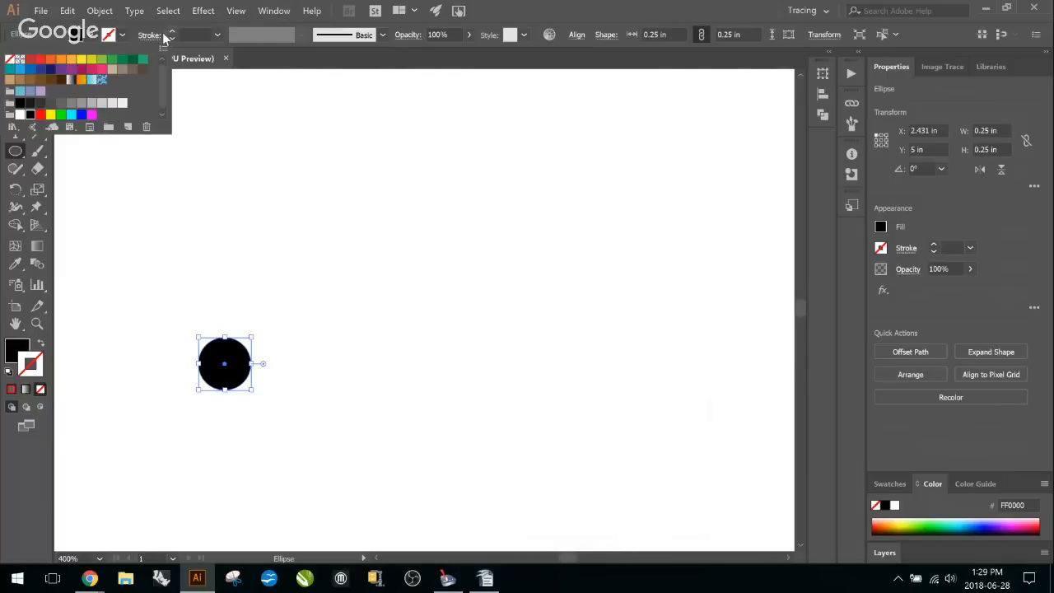
Give the small circle a black stroke with a weight of 0.001 pt
{"action": "left_click", "coordinate": [123, 37]}
{"action": "left_click", "coordinate": [123, 37]}
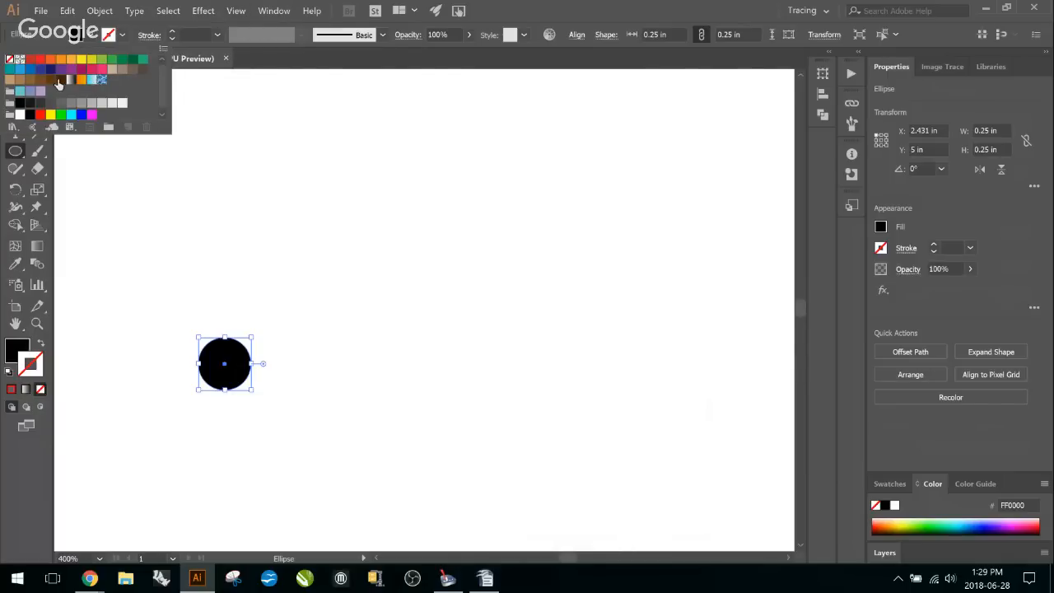
{"action": "left_click", "coordinate": [29, 116]}
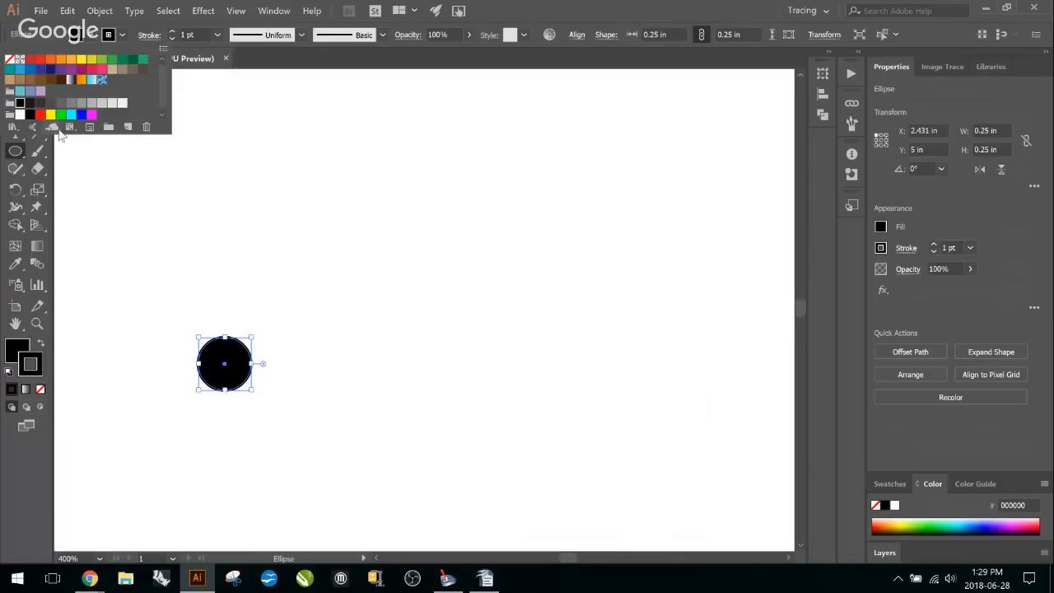
{"action": "left_click", "coordinate": [206, 36]}
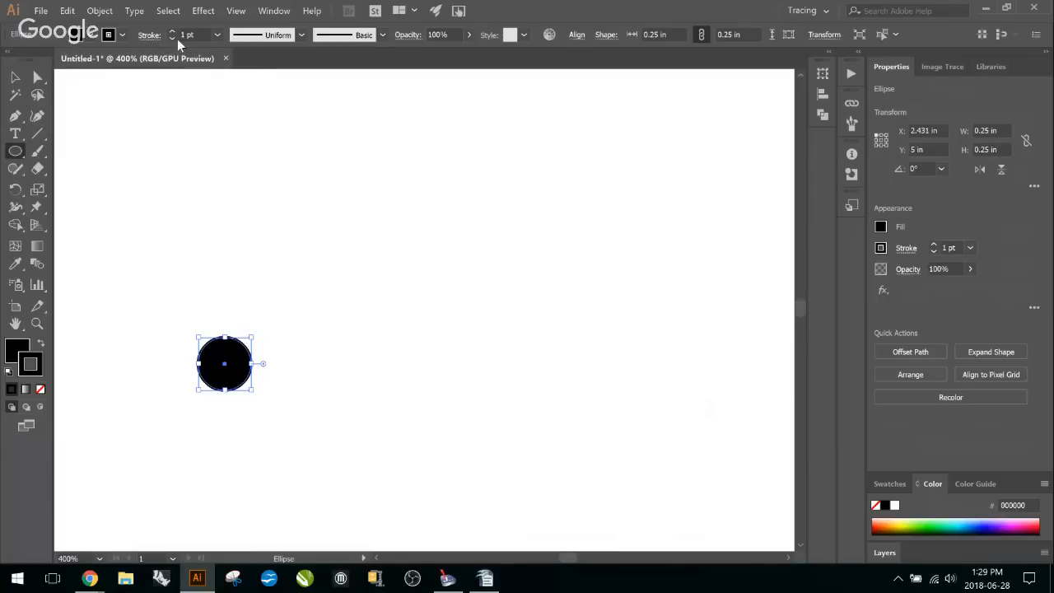
{"action": "left_click", "coordinate": [192, 35]}
{"action": "key", "text": "BackSpace"}
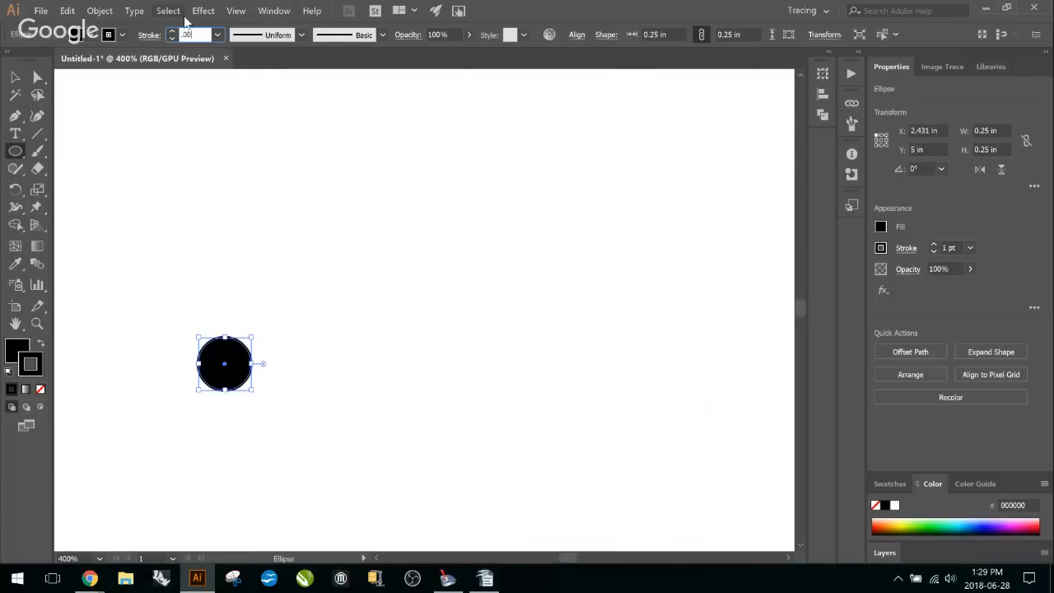
{"action": "type", "text": ".001"}
{"action": "key", "text": "Return"}
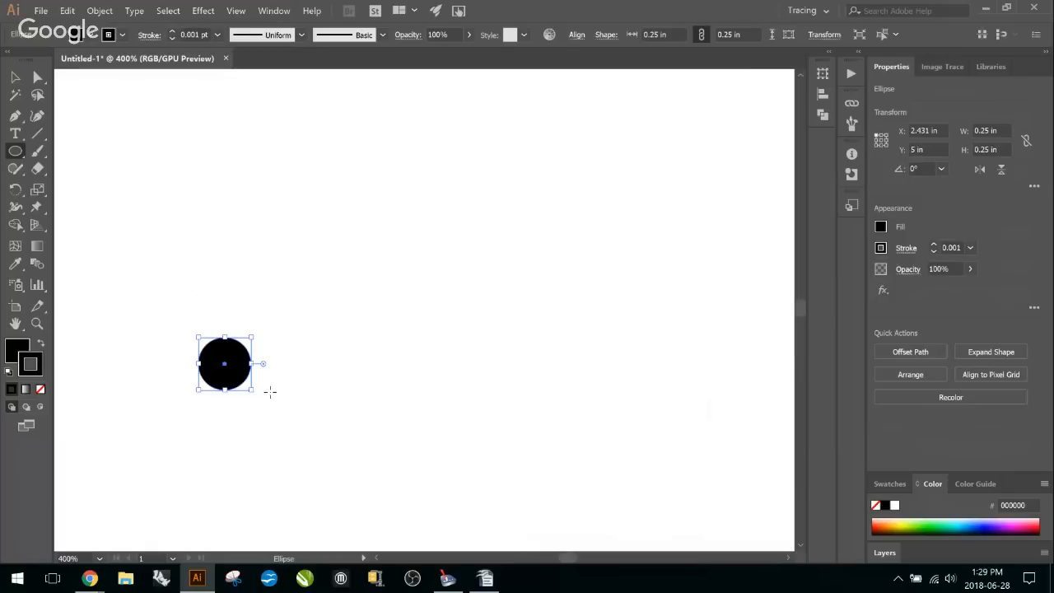
Duplicate the black circle about 0.67 in to its right
{"action": "left_click", "coordinate": [15, 76]}
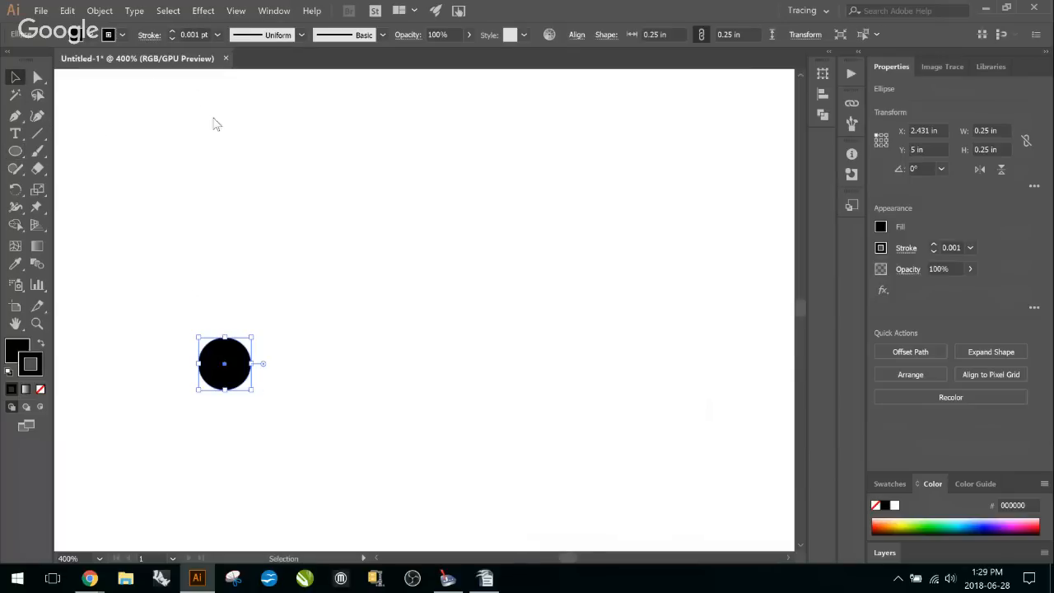
{"action": "scroll", "coordinate": [333, 275], "scroll_direction": "down", "scroll_amount": 1}
{"action": "scroll", "coordinate": [333, 280], "scroll_direction": "down", "scroll_amount": 3}
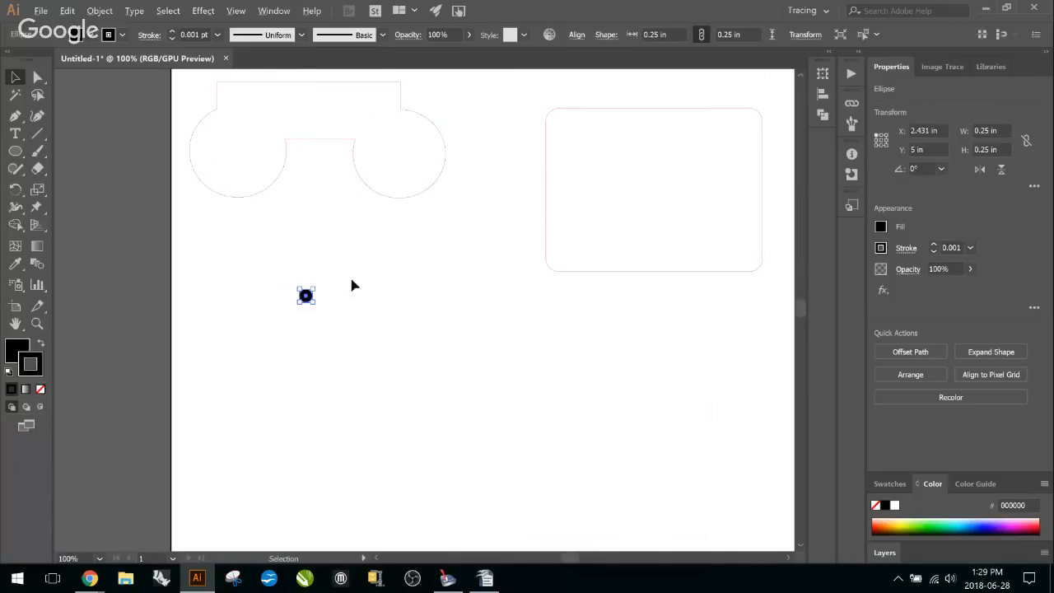
{"action": "scroll", "coordinate": [359, 324], "scroll_direction": "up", "scroll_amount": 1}
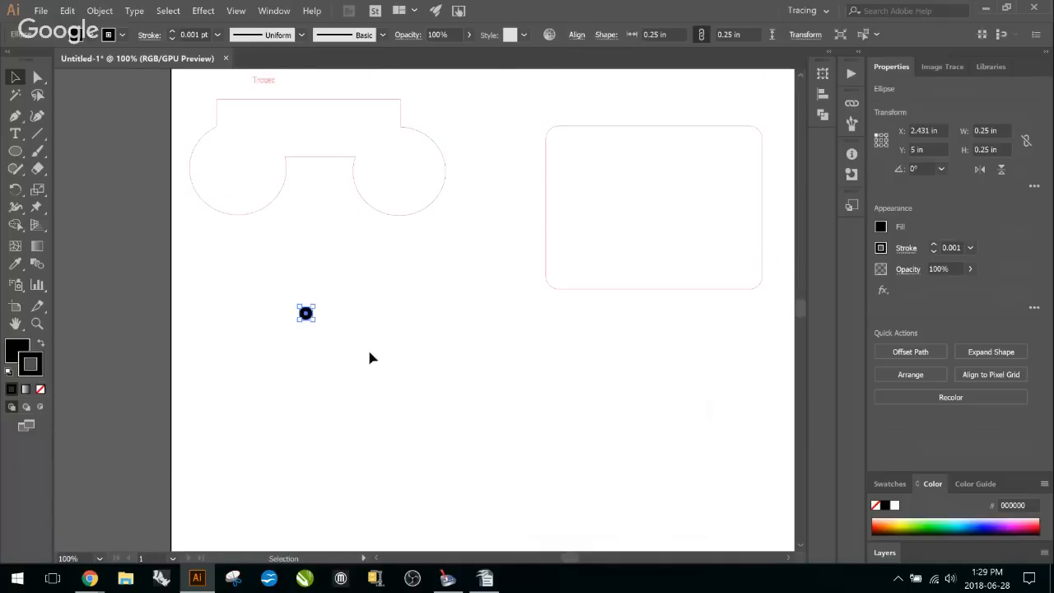
{"action": "scroll", "coordinate": [330, 335], "scroll_direction": "up", "scroll_amount": 1}
{"action": "scroll", "coordinate": [329, 334], "scroll_direction": "up", "scroll_amount": 3}
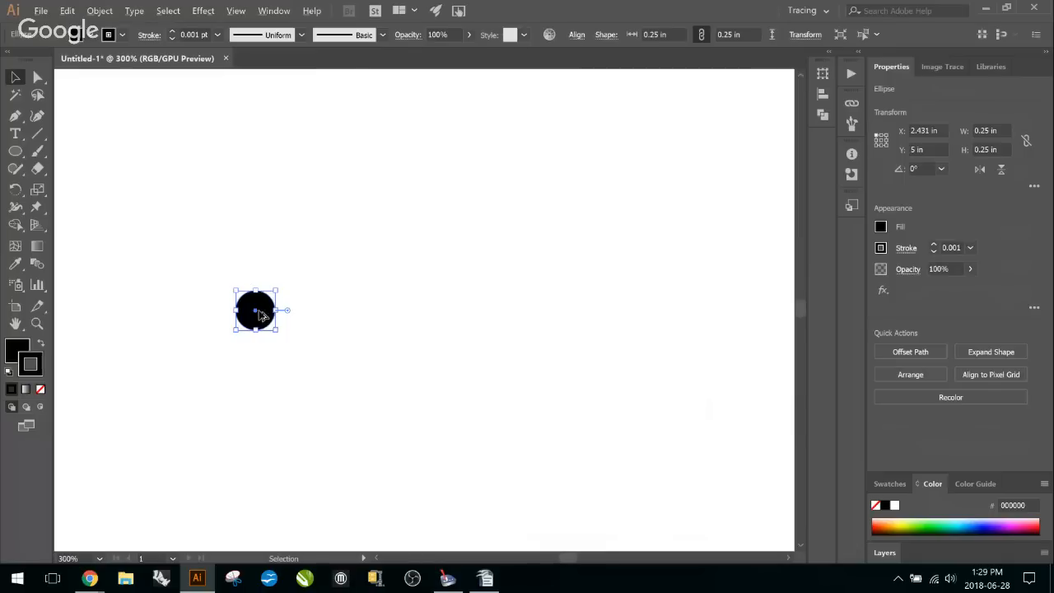
{"action": "left_click_drag", "start_coordinate": [267, 316], "coordinate": [372, 312]}
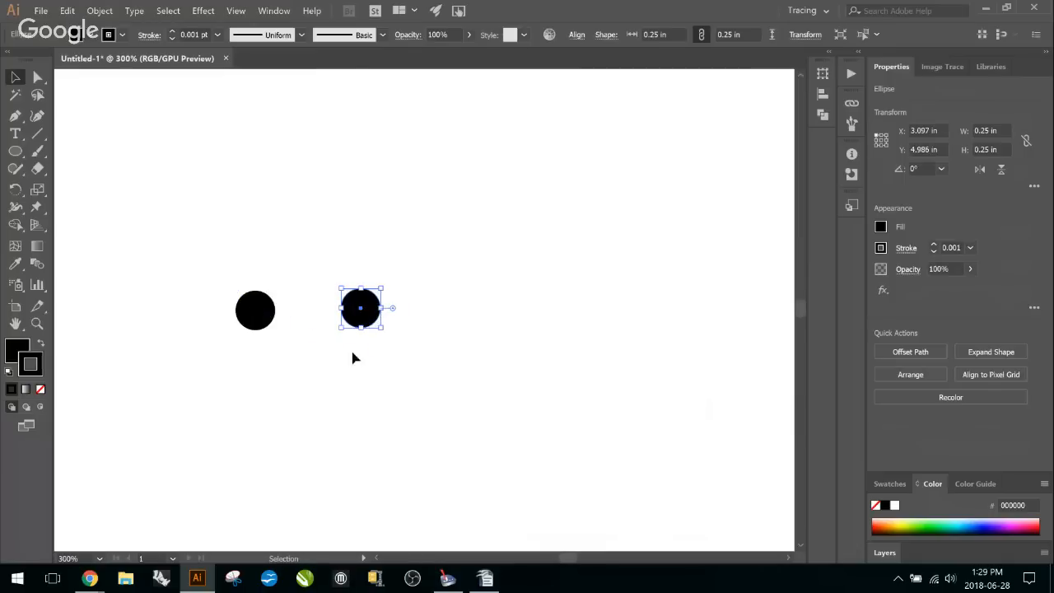
Try deleting both black circles together and undo the deletion
{"action": "scroll", "coordinate": [367, 355], "scroll_direction": "down", "scroll_amount": 2}
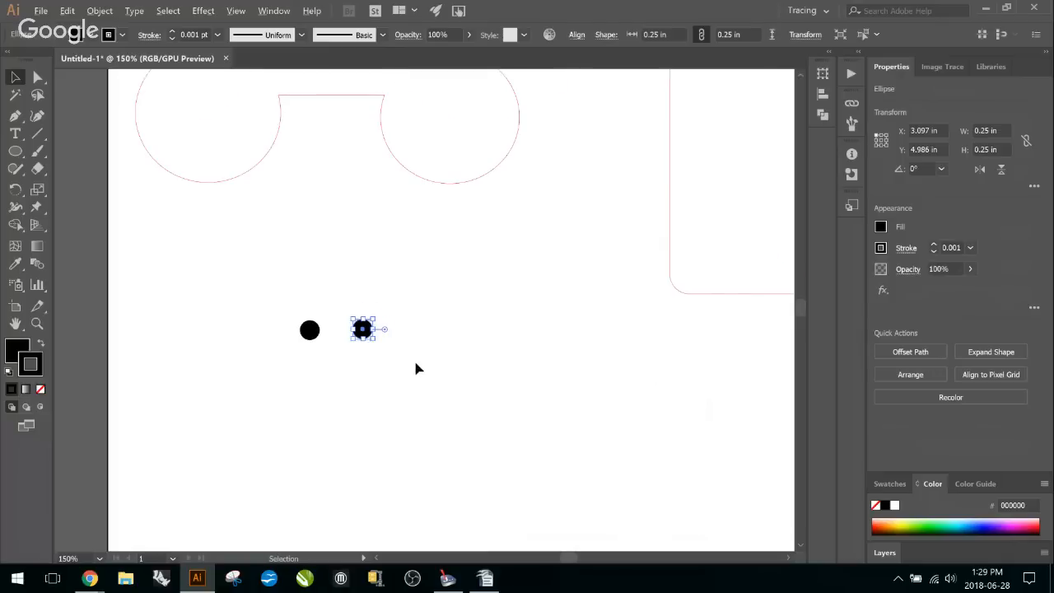
{"action": "scroll", "coordinate": [422, 361], "scroll_direction": "down", "scroll_amount": 1}
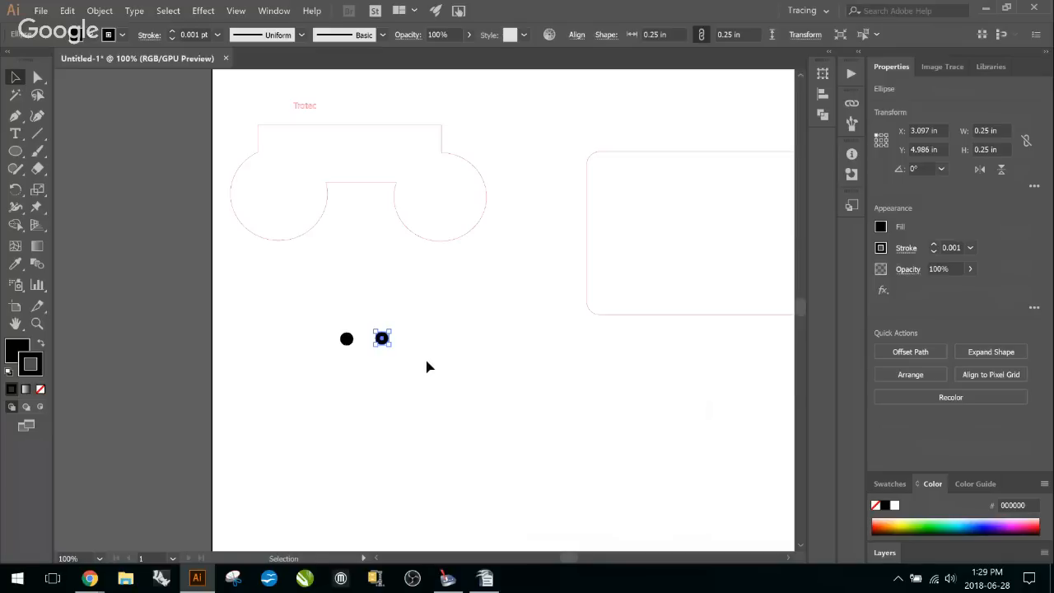
{"action": "scroll", "coordinate": [469, 420], "scroll_direction": "down", "scroll_amount": 2}
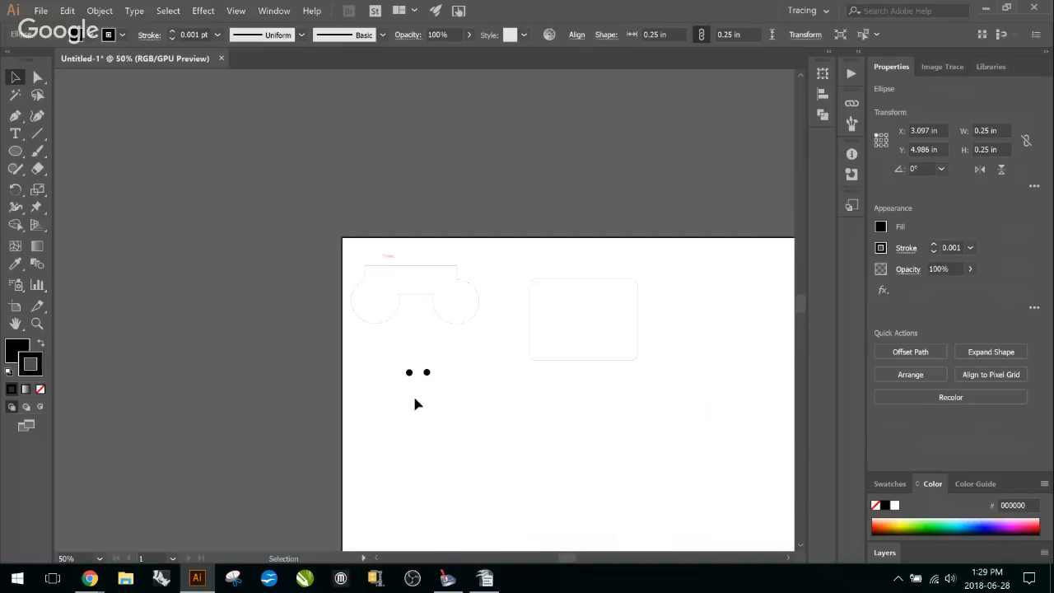
{"action": "left_click_drag", "start_coordinate": [396, 362], "coordinate": [474, 410]}
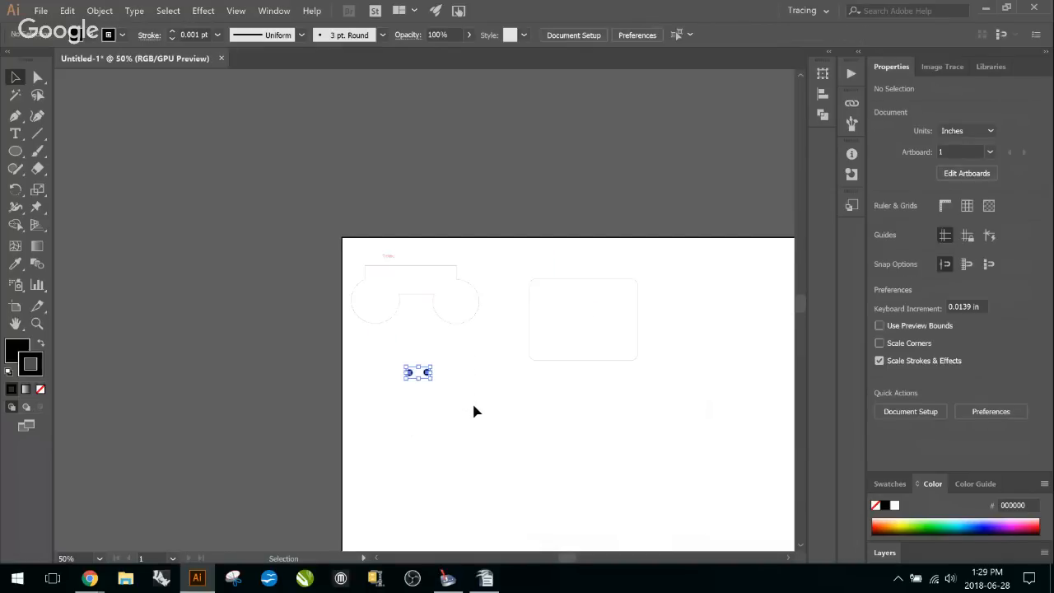
{"action": "key", "text": "Delete"}
{"action": "key", "text": "ctrl+z"}
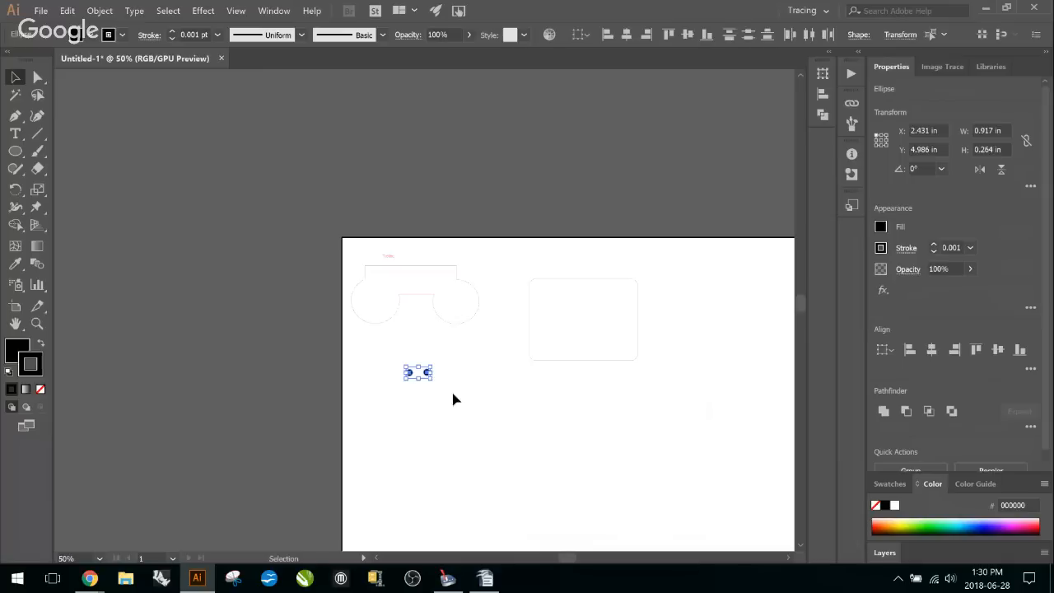
Move one black circle to the artboard's upper-left corner beside the Trotec text, and the other to about X 12.78 in, Y 0.38 in
{"action": "left_click", "coordinate": [444, 399]}
{"action": "left_click", "coordinate": [417, 377]}
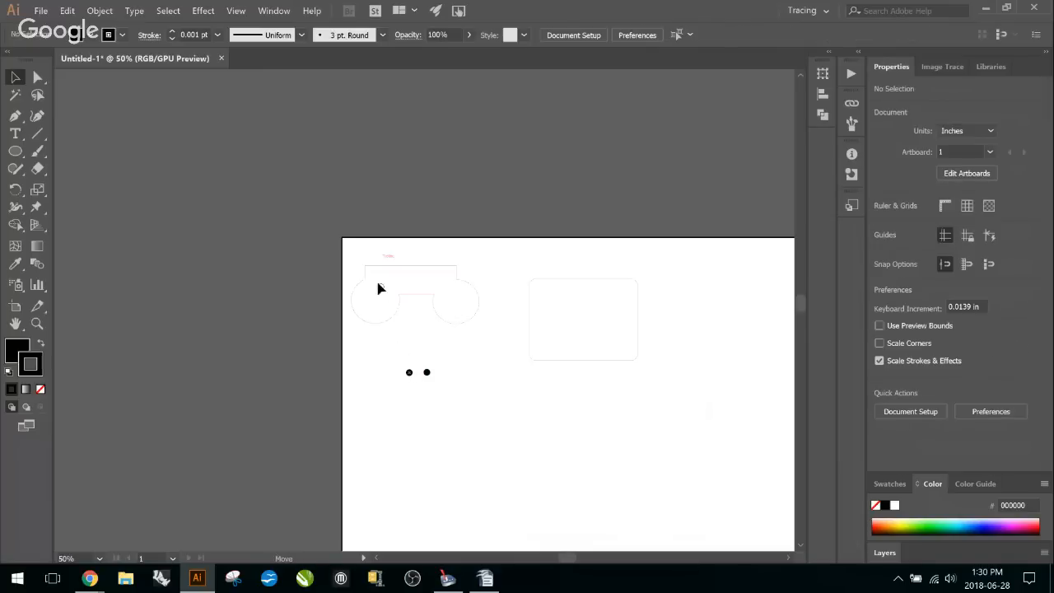
{"action": "left_click_drag", "start_coordinate": [359, 255], "coordinate": [359, 255]}
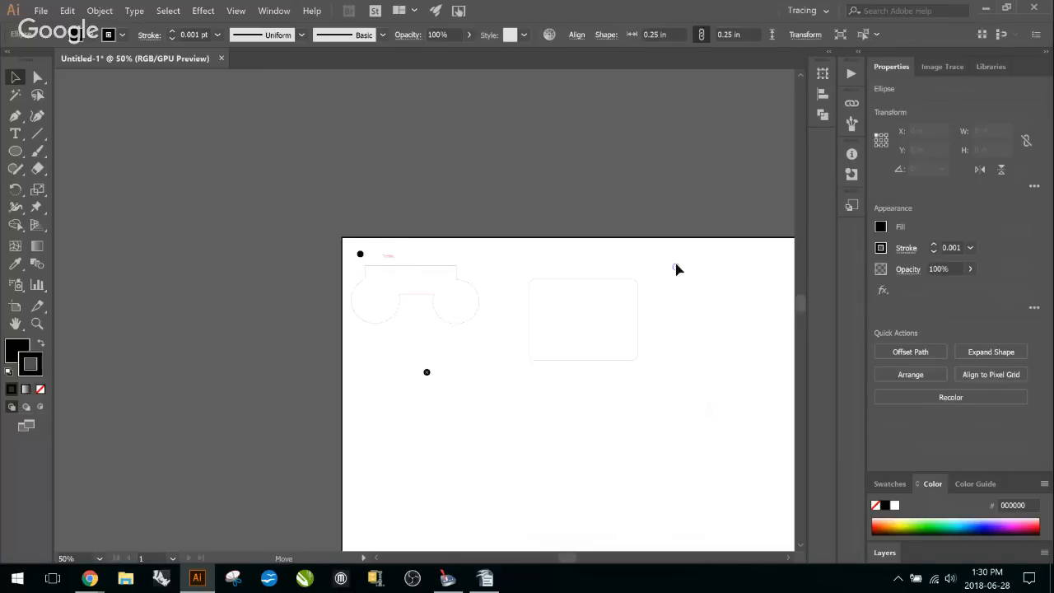
{"action": "left_click_drag", "start_coordinate": [700, 258], "coordinate": [681, 249]}
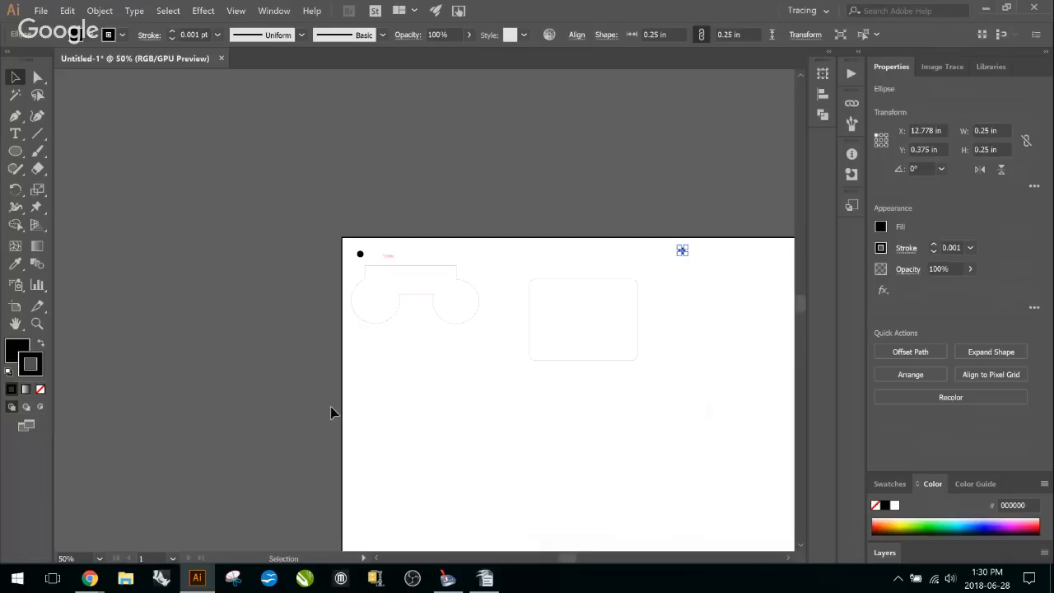
Duplicate the two upper black circles about 5.7 in below, so one circle sits near each corner around the artwork
{"action": "left_click", "coordinate": [637, 438]}
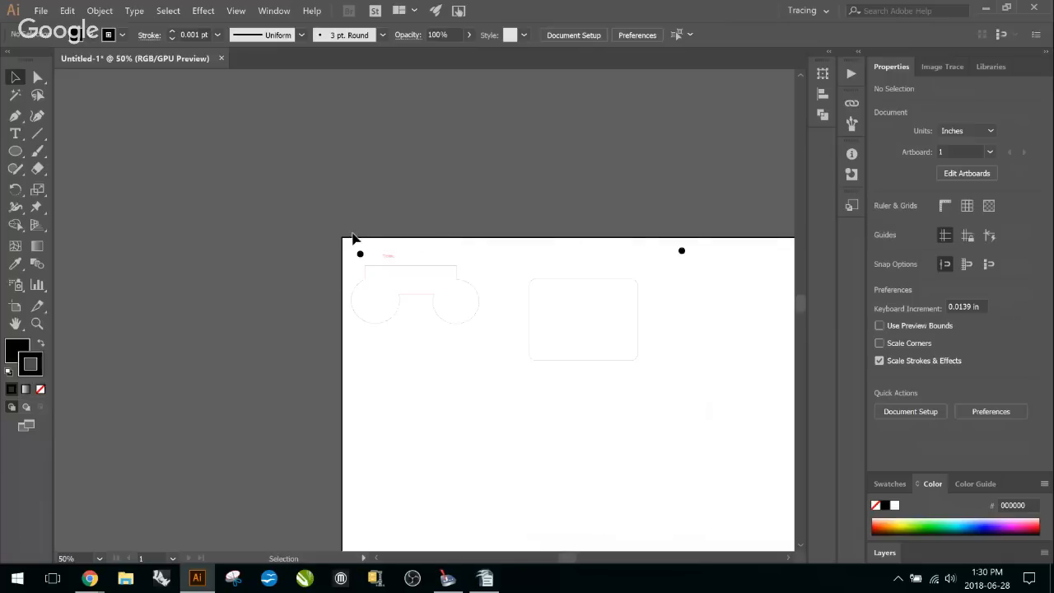
{"action": "left_click", "coordinate": [360, 257]}
{"action": "left_click", "coordinate": [682, 254], "text": "shift"}
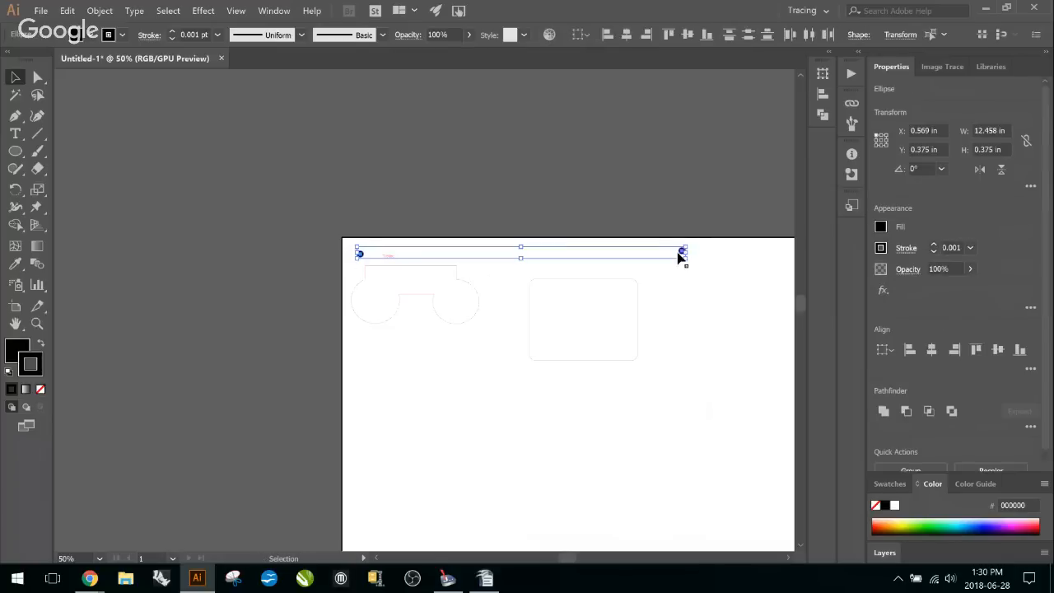
{"action": "left_click_drag", "start_coordinate": [682, 254], "coordinate": [678, 402]}
{"action": "left_click", "coordinate": [380, 277]}
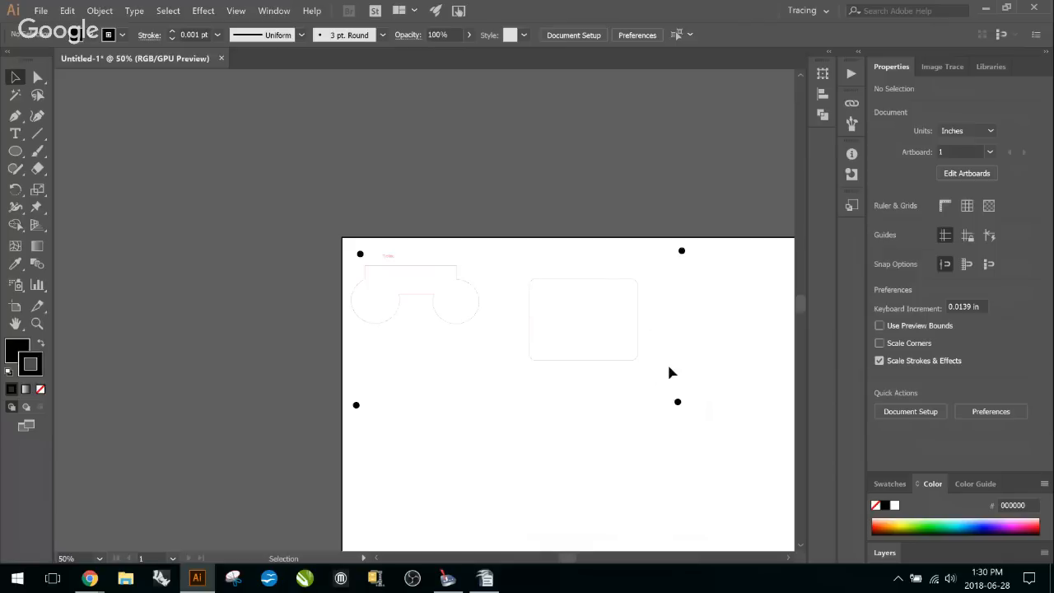
Try rotating all the artwork about 22° clockwise and moving it lower on the artboard, and undo both changes
{"action": "left_click_drag", "start_coordinate": [276, 222], "coordinate": [763, 459]}
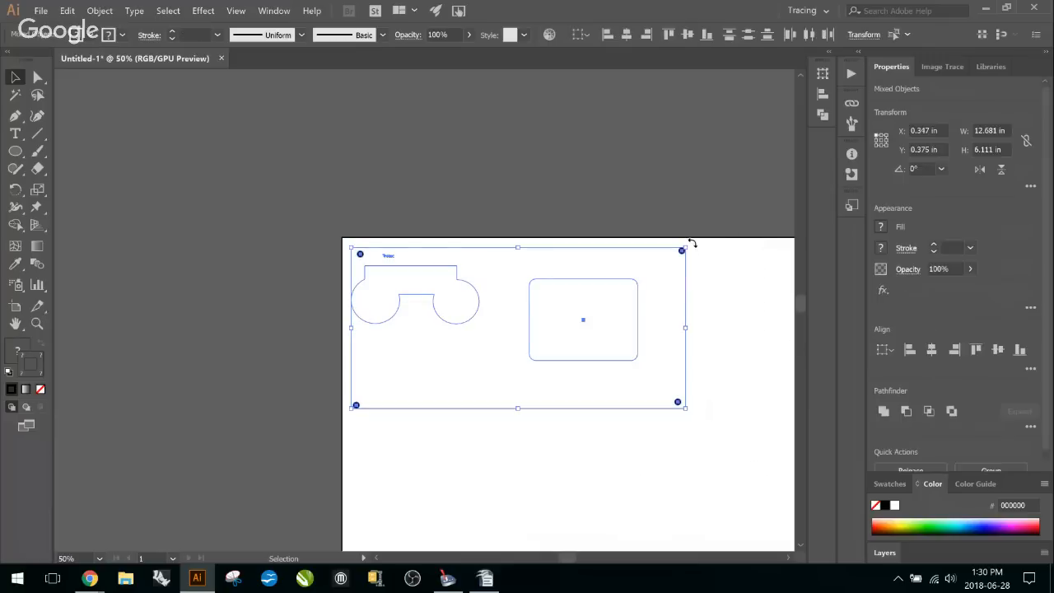
{"action": "left_click_drag", "start_coordinate": [692, 243], "coordinate": [724, 311]}
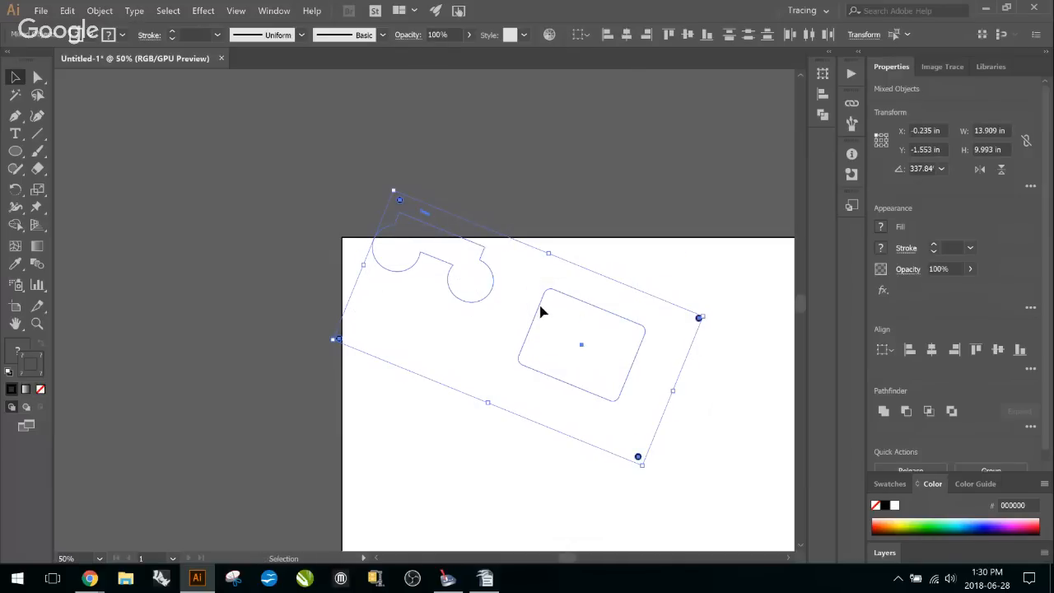
{"action": "left_click_drag", "start_coordinate": [541, 305], "coordinate": [596, 376]}
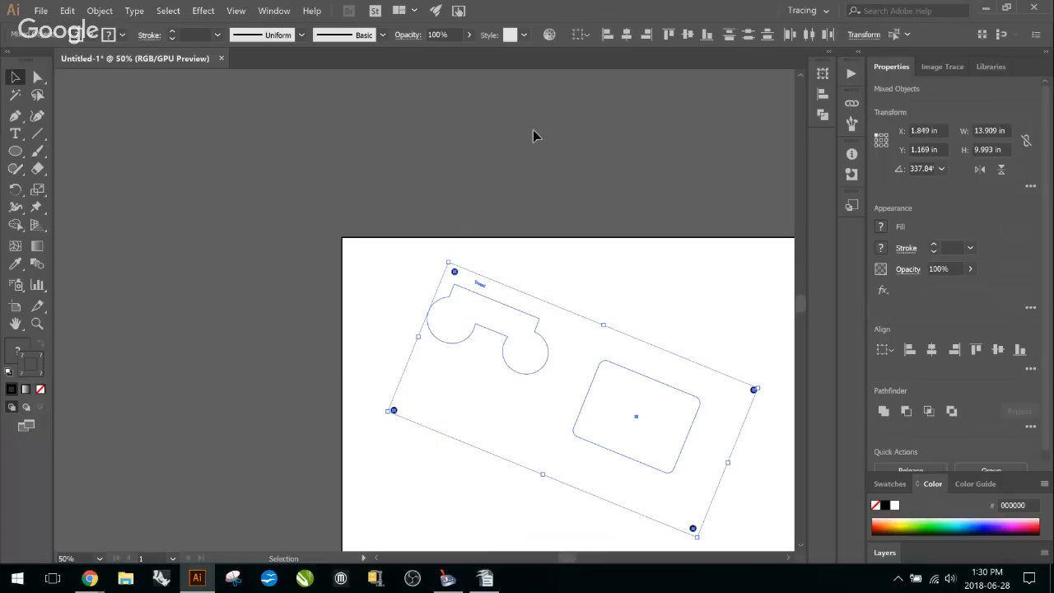
{"action": "key", "text": "ctrl+z"}
{"action": "key", "text": "ctrl+z"}
{"action": "left_click", "coordinate": [456, 148]}
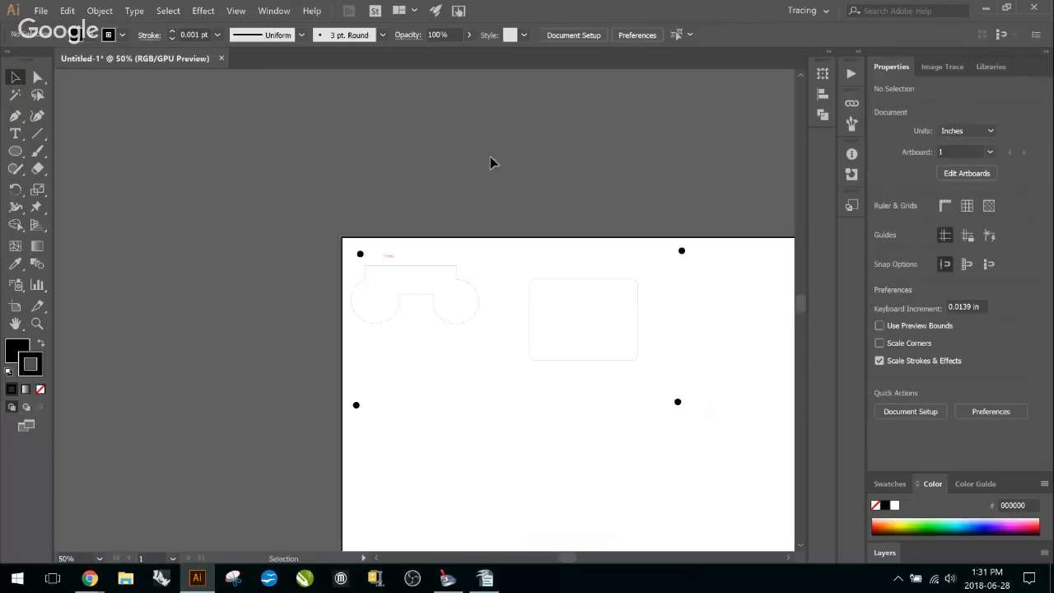
Delete all four black circles surrounding the artwork
{"action": "scroll", "coordinate": [358, 254], "scroll_direction": "up", "scroll_amount": 7, "text": "alt"}
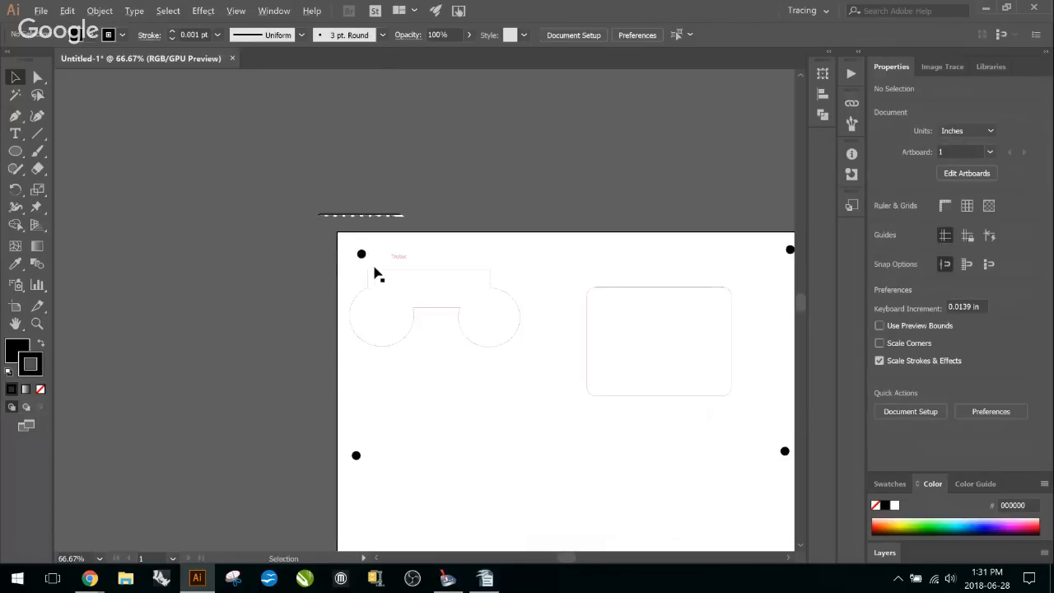
{"action": "scroll", "coordinate": [329, 217], "scroll_direction": "up", "scroll_amount": 2, "text": "alt"}
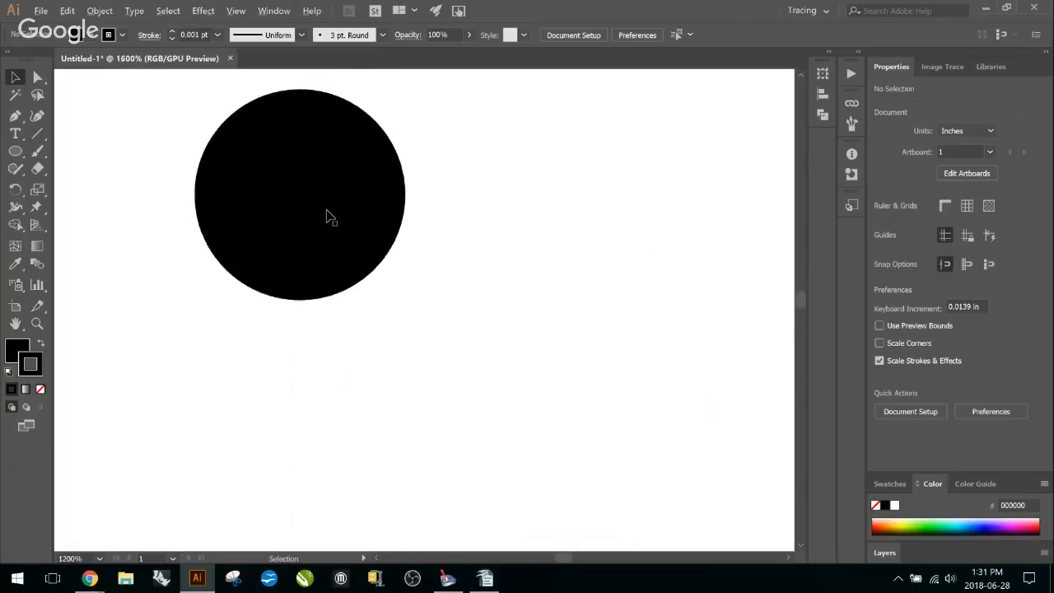
{"action": "scroll", "coordinate": [329, 214], "scroll_direction": "down", "scroll_amount": 3, "text": "alt"}
{"action": "scroll", "coordinate": [329, 213], "scroll_direction": "down", "scroll_amount": 6, "text": "alt"}
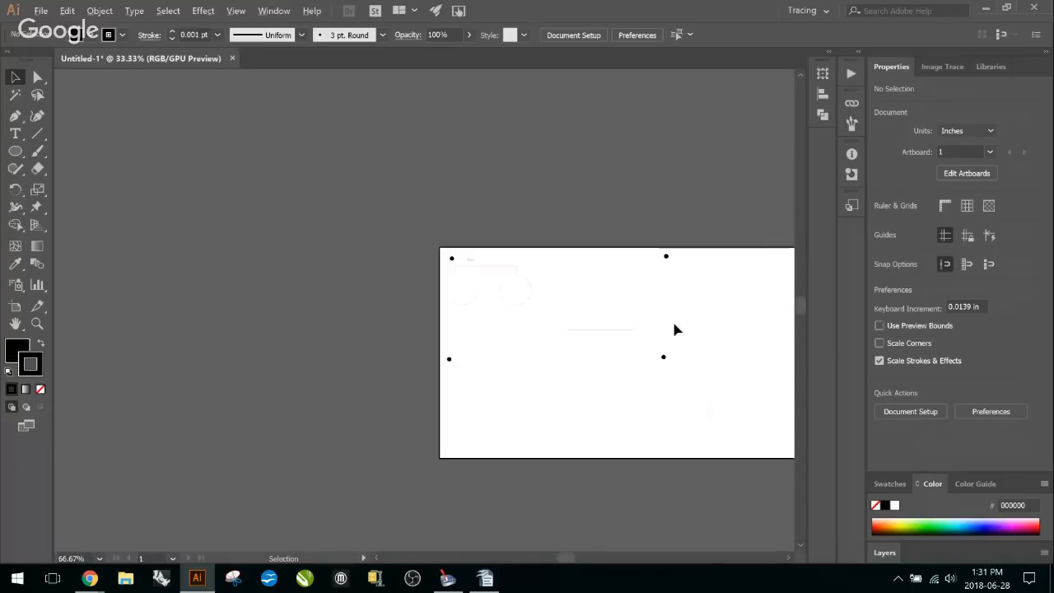
{"action": "scroll", "coordinate": [749, 351], "scroll_direction": "up", "scroll_amount": 2, "text": "alt"}
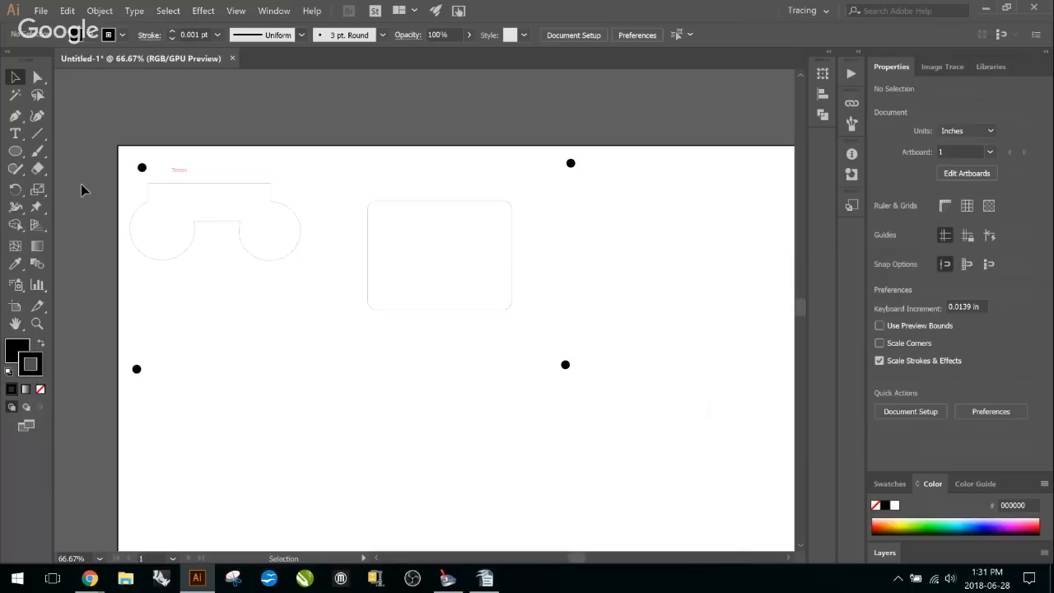
{"action": "left_click", "coordinate": [143, 169]}
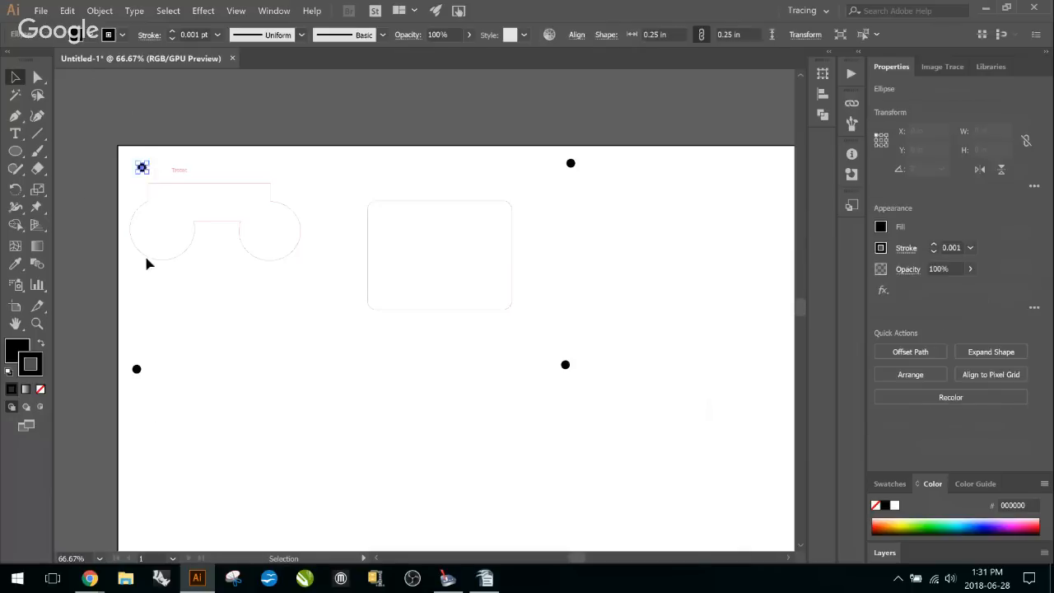
{"action": "key", "text": "Delete"}
{"action": "left_click", "coordinate": [137, 369]}
{"action": "key", "text": "Delete"}
{"action": "key", "text": "Delete"}
{"action": "left_click", "coordinate": [570, 164]}
{"action": "key", "text": "Delete"}
Draw a closed four-sided shape about 11.9 by 4 in below the rounded rectangle with the Pen tool
{"action": "left_click", "coordinate": [14, 117]}
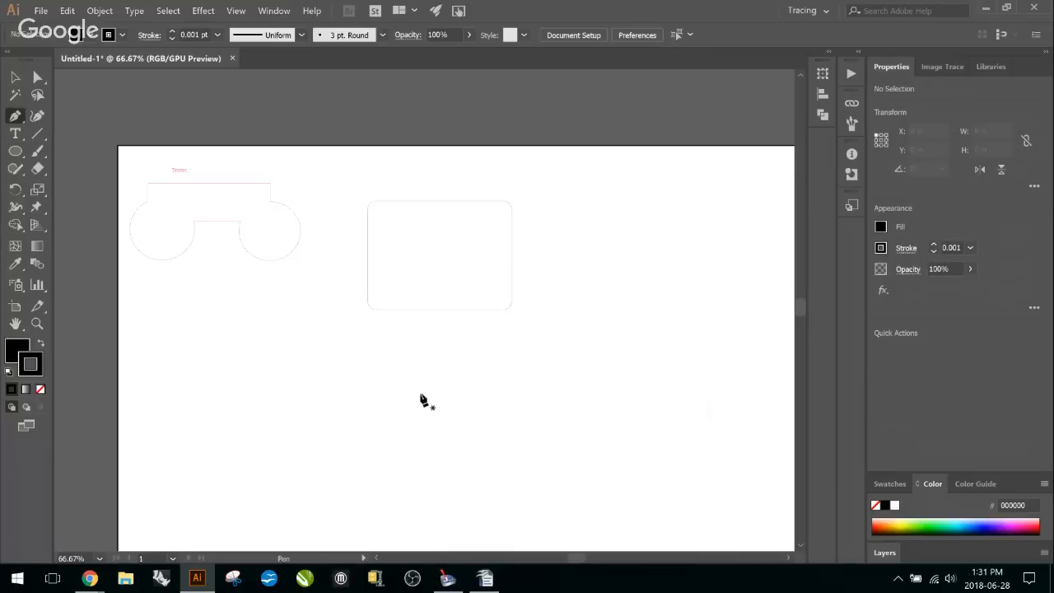
{"action": "left_click", "coordinate": [239, 432]}
{"action": "left_click", "coordinate": [591, 419]}
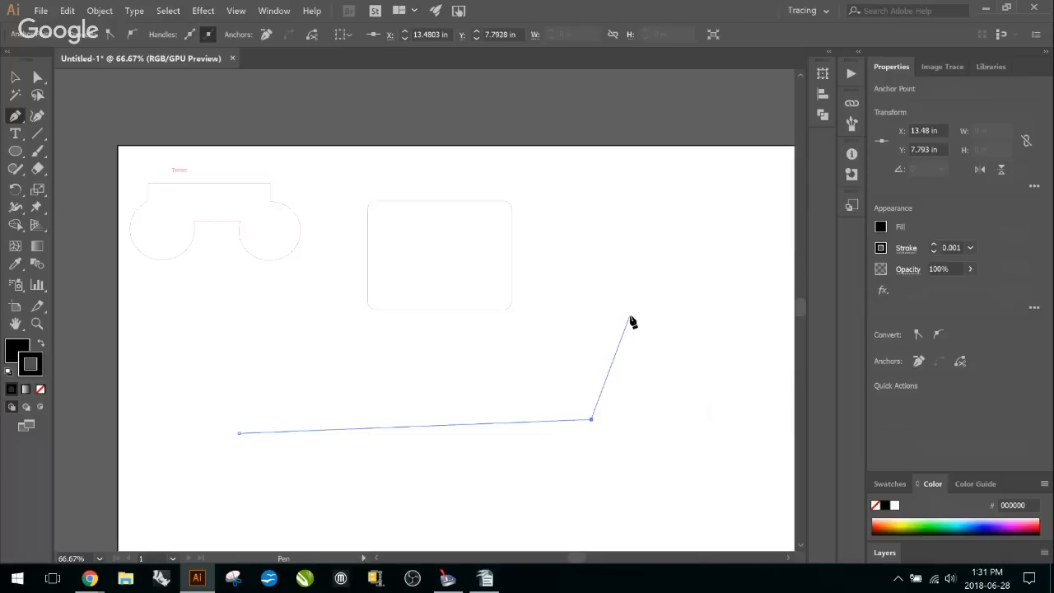
{"action": "left_click", "coordinate": [643, 340]}
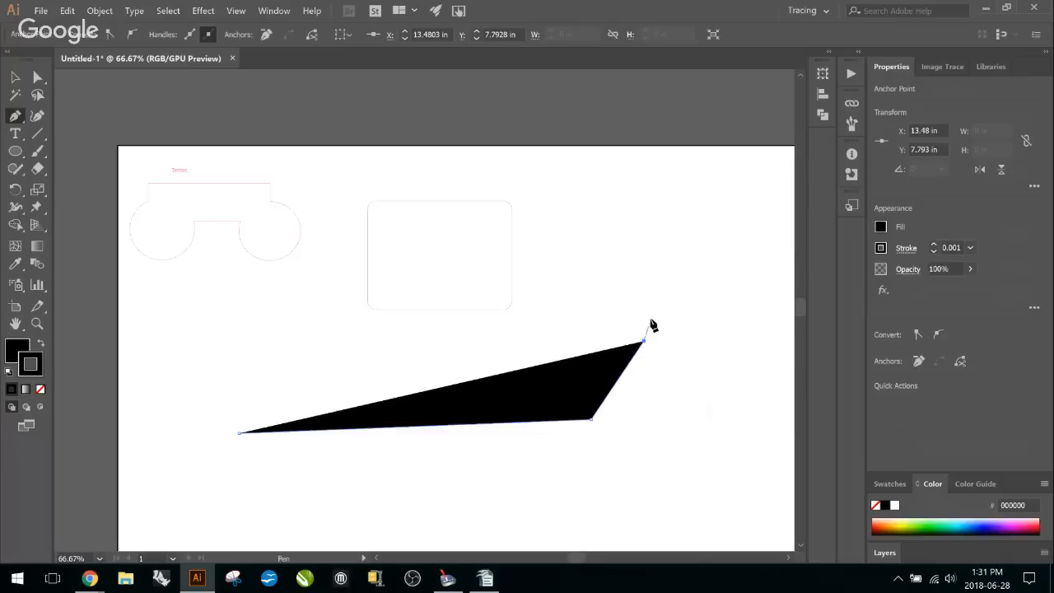
{"action": "left_click", "coordinate": [655, 293]}
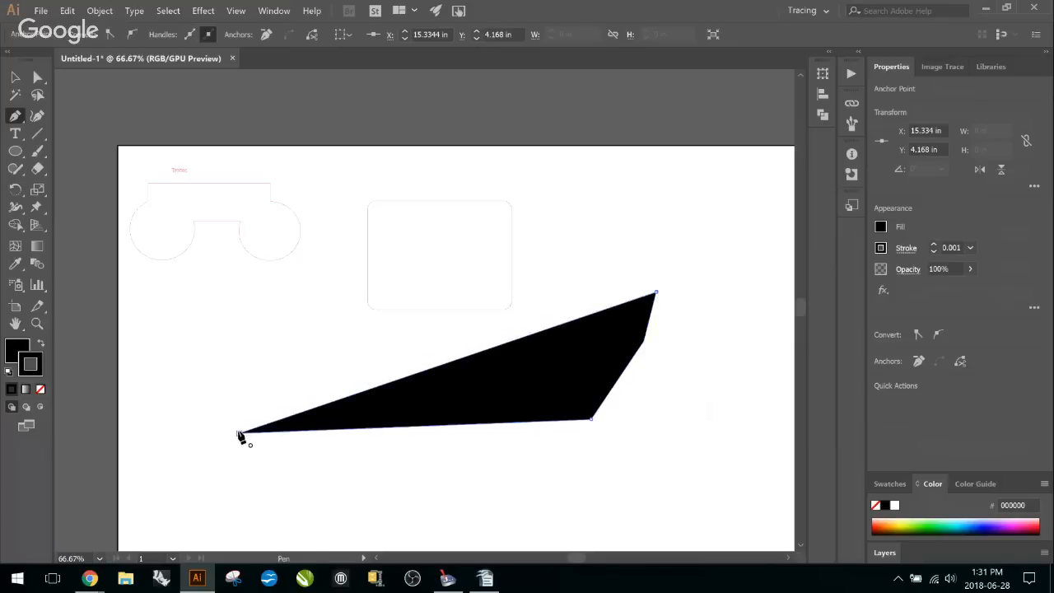
{"action": "left_click", "coordinate": [240, 433]}
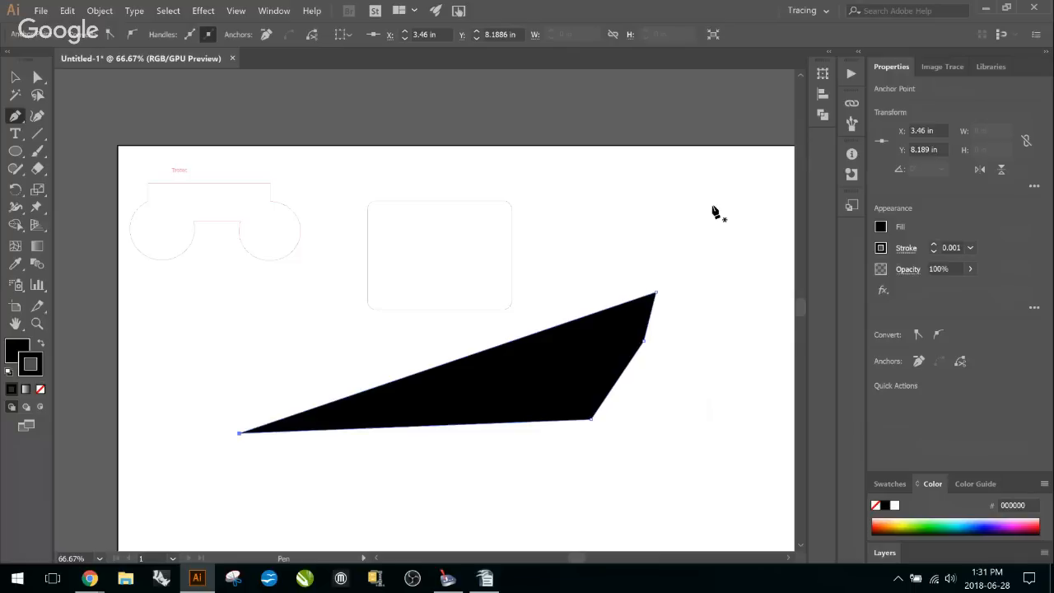
Draw a closed triangle about 2.8 by 1.5 in to the right of the rounded rectangle with the Pen tool
{"action": "left_click", "coordinate": [607, 250]}
{"action": "left_click", "coordinate": [686, 257]}
{"action": "left_click", "coordinate": [704, 206]}
{"action": "left_click", "coordinate": [608, 249]}
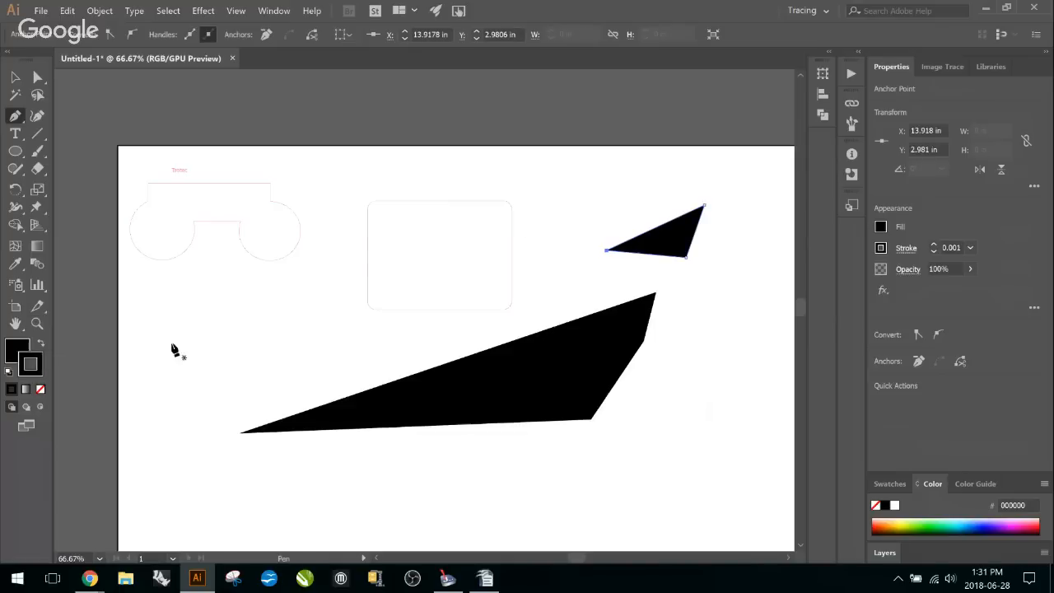
Give the small triangle a red FF0000 stroke and move it about 0.8 in right and 0.75 in down
{"action": "left_click", "coordinate": [15, 79]}
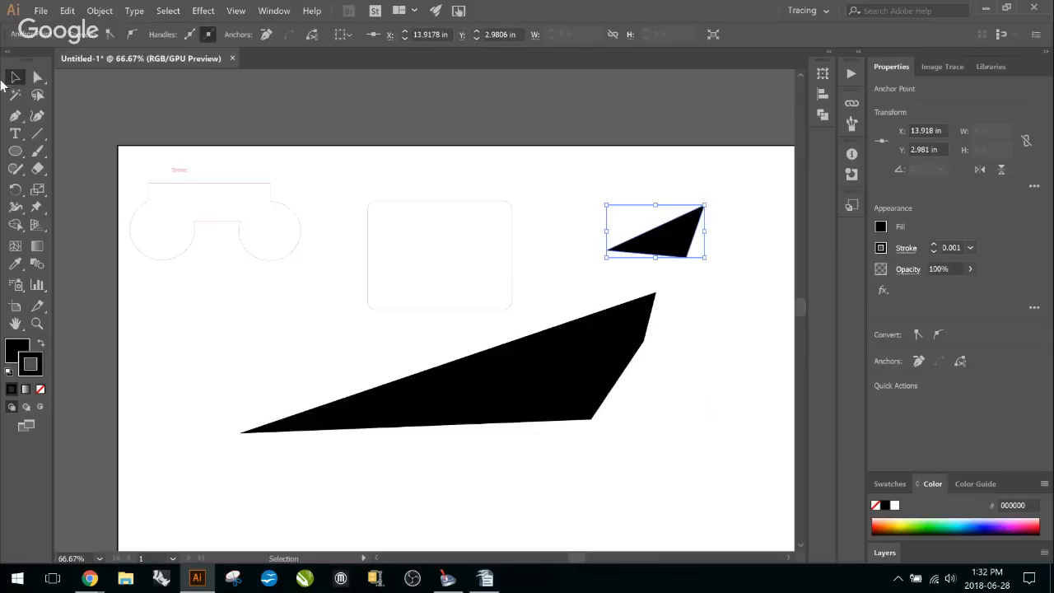
{"action": "left_click", "coordinate": [670, 239]}
{"action": "left_click", "coordinate": [89, 35]}
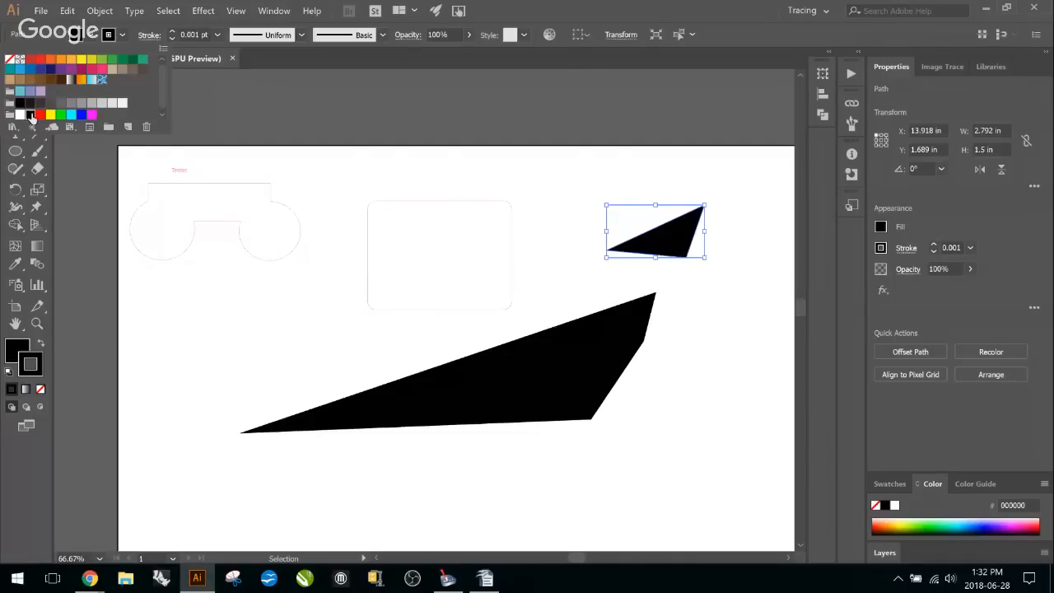
{"action": "left_click", "coordinate": [123, 34]}
{"action": "left_click", "coordinate": [122, 36]}
{"action": "left_click", "coordinate": [40, 113]}
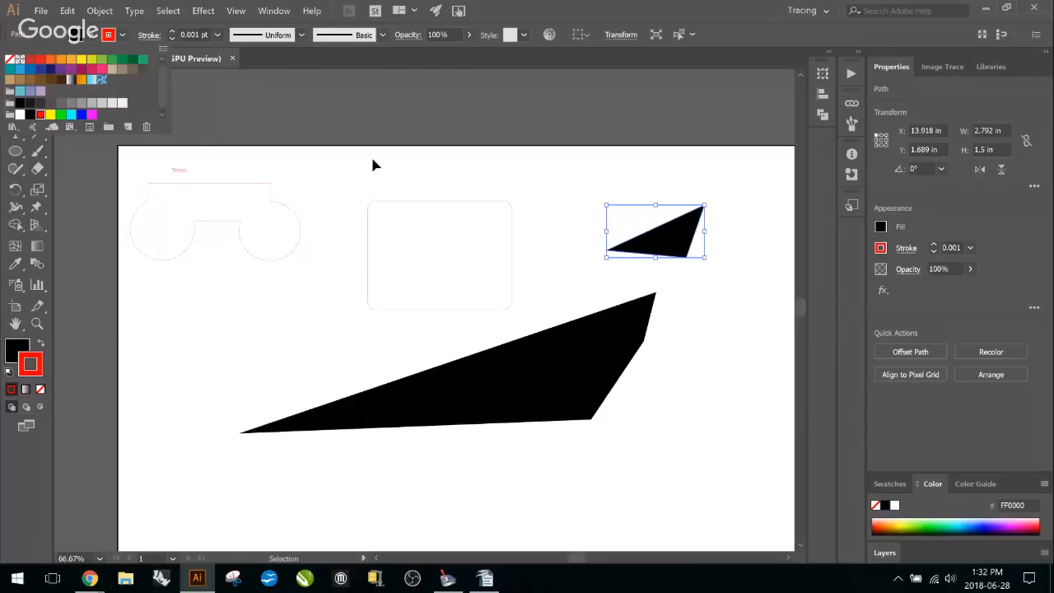
{"action": "left_click", "coordinate": [510, 140]}
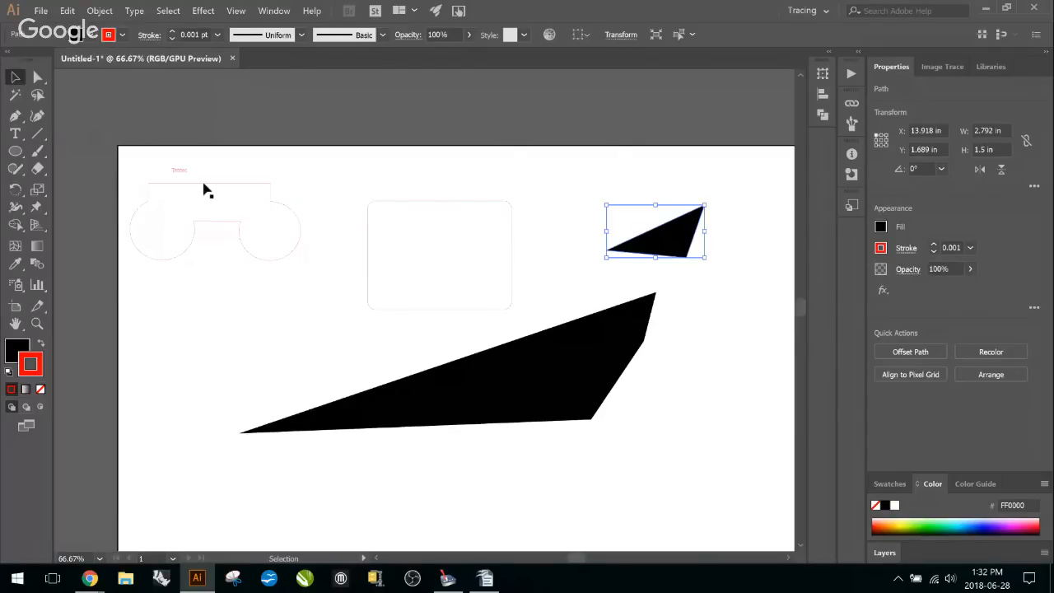
{"action": "left_click_drag", "start_coordinate": [694, 234], "coordinate": [721, 261]}
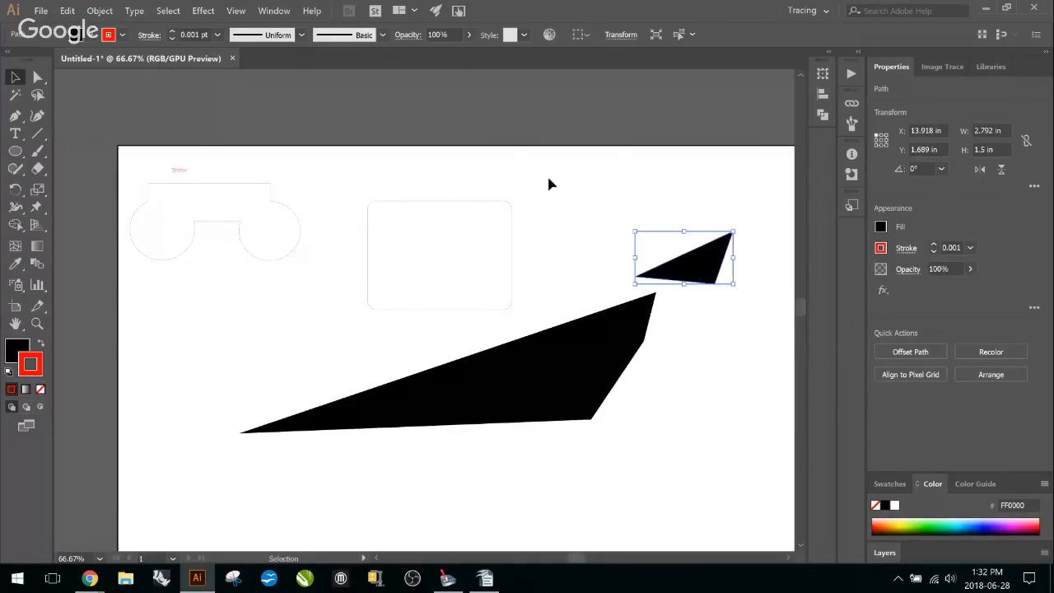
Shift the large black shape, pull its right-hand anchor out to about X 17.64 in, Y 6.15 in, and round that corner to 0.94 in
{"action": "left_click", "coordinate": [37, 77]}
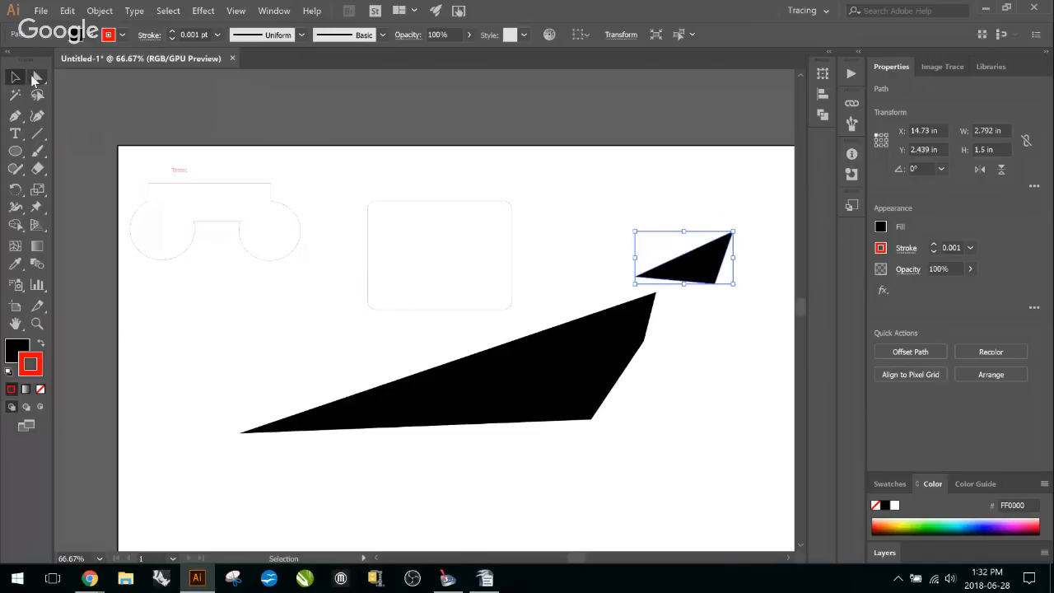
{"action": "left_click", "coordinate": [626, 335]}
{"action": "left_click", "coordinate": [642, 340]}
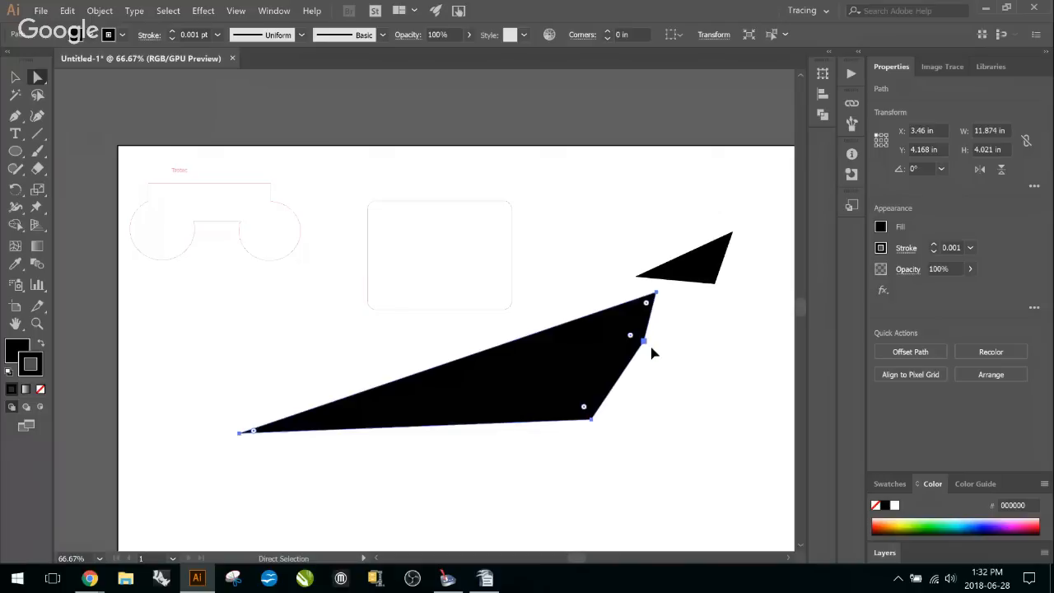
{"action": "left_click_drag", "start_coordinate": [649, 353], "coordinate": [736, 362]}
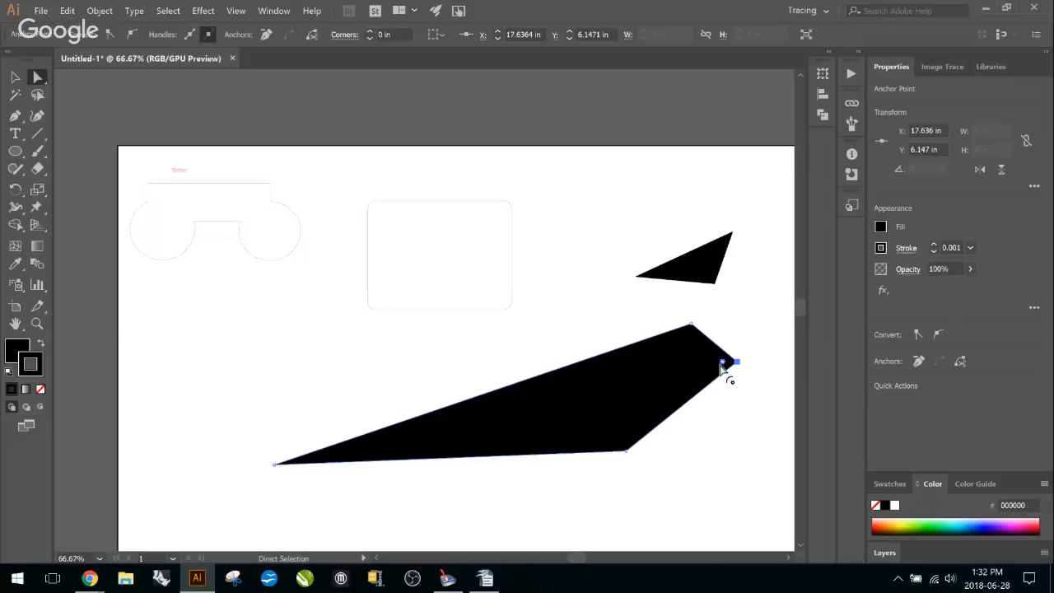
{"action": "left_click_drag", "start_coordinate": [723, 367], "coordinate": [685, 373]}
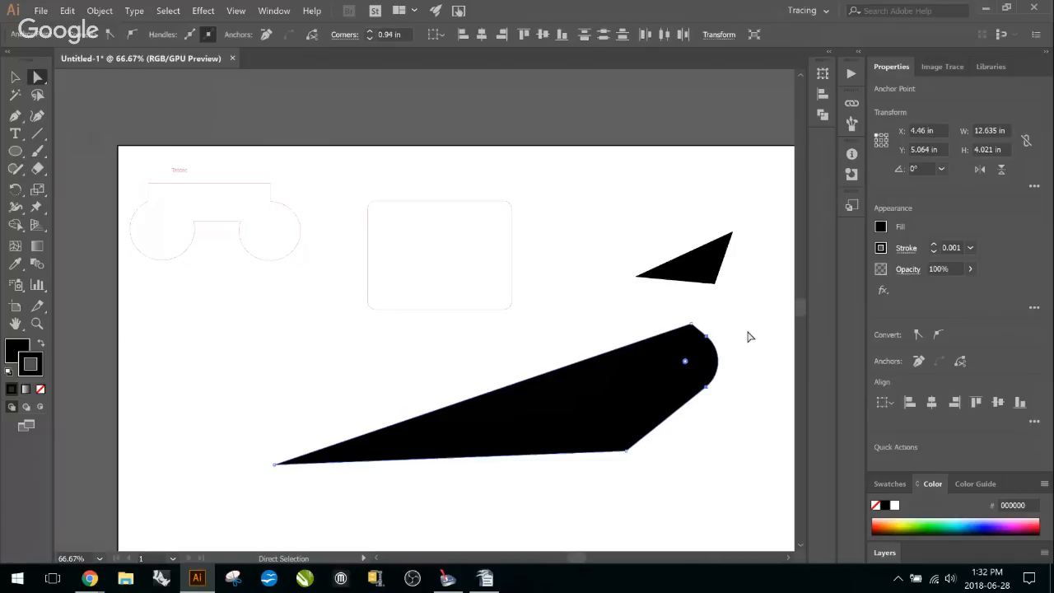
Convert the large shape's lower corner and left tip to smooth points and tilt the tip's upper direction handle to the right
{"action": "left_click", "coordinate": [628, 455]}
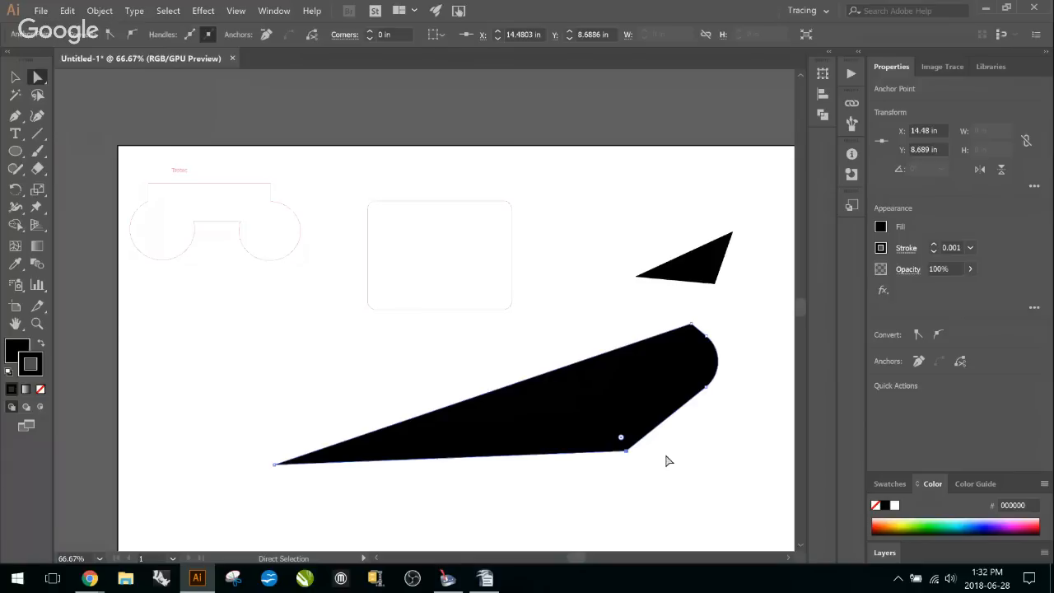
{"action": "left_click", "coordinate": [275, 465], "text": "shift"}
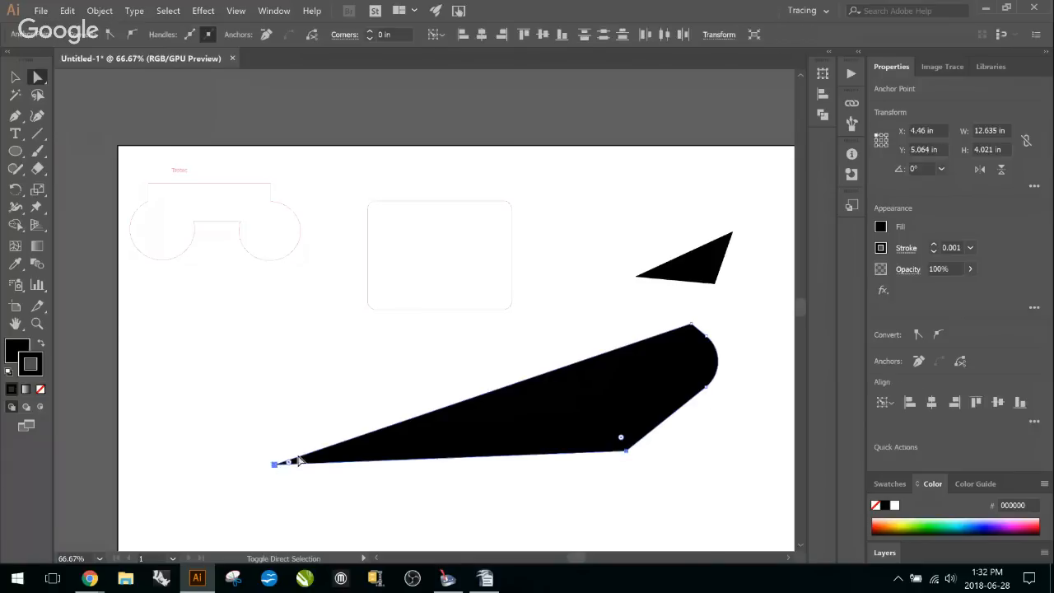
{"action": "left_click", "coordinate": [129, 36]}
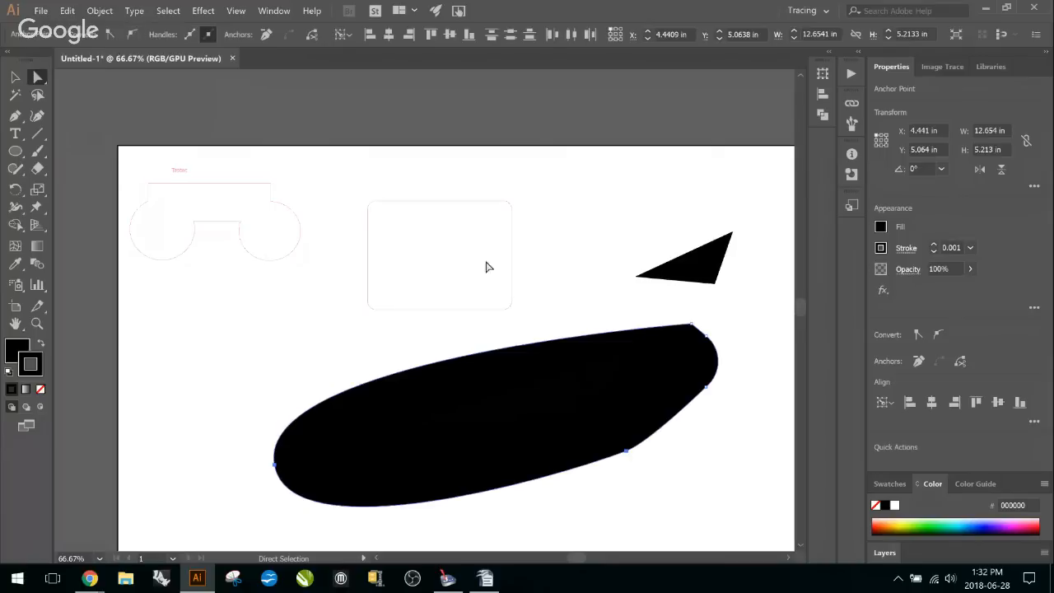
{"action": "left_click", "coordinate": [275, 465]}
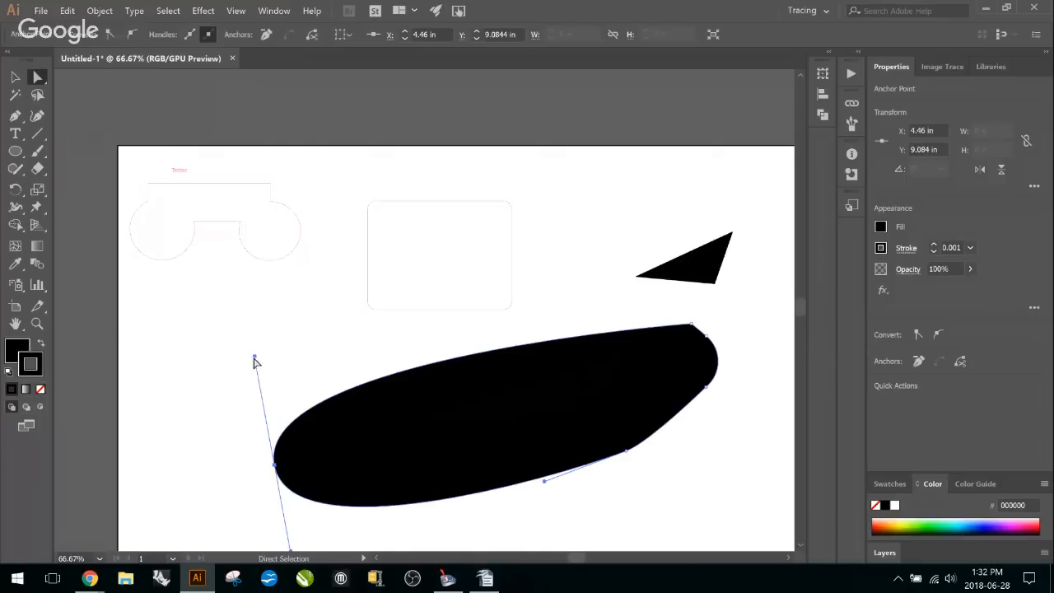
{"action": "left_click_drag", "start_coordinate": [255, 358], "coordinate": [305, 337]}
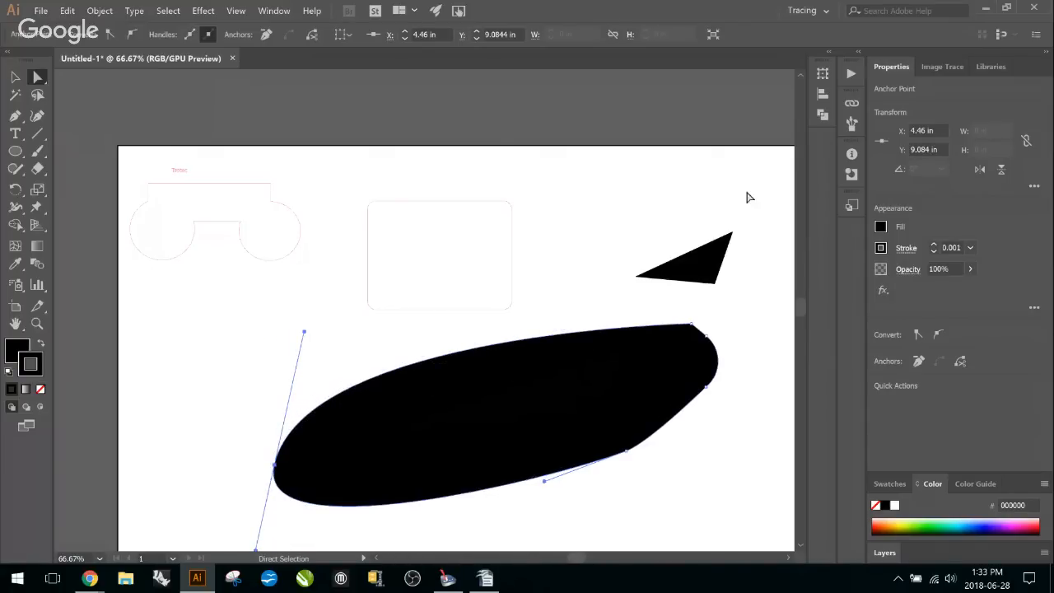
Delete the large black shape entirely
{"action": "key", "text": "Delete"}
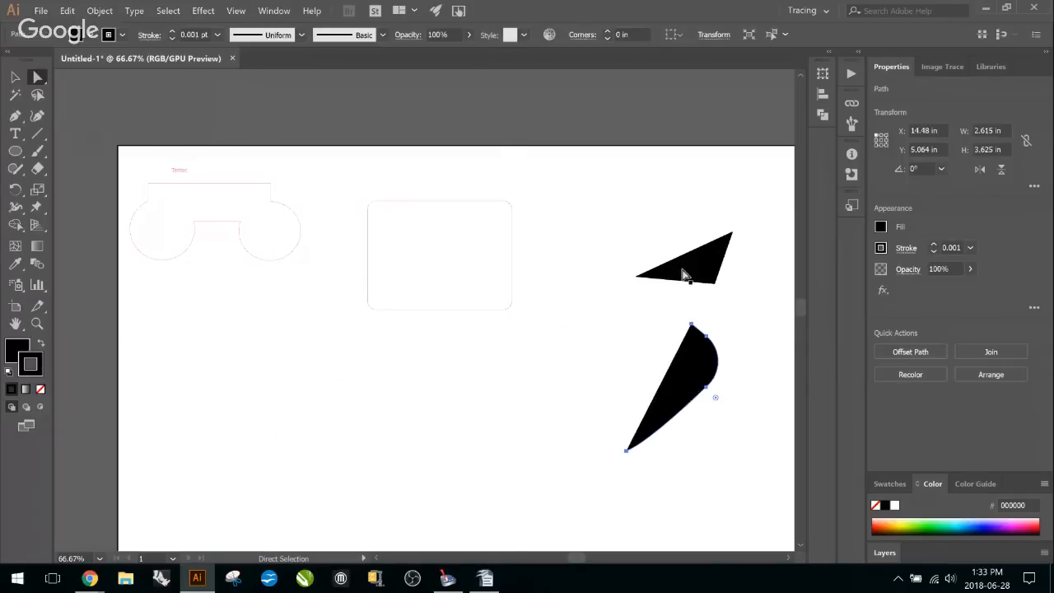
{"action": "key", "text": "Delete"}
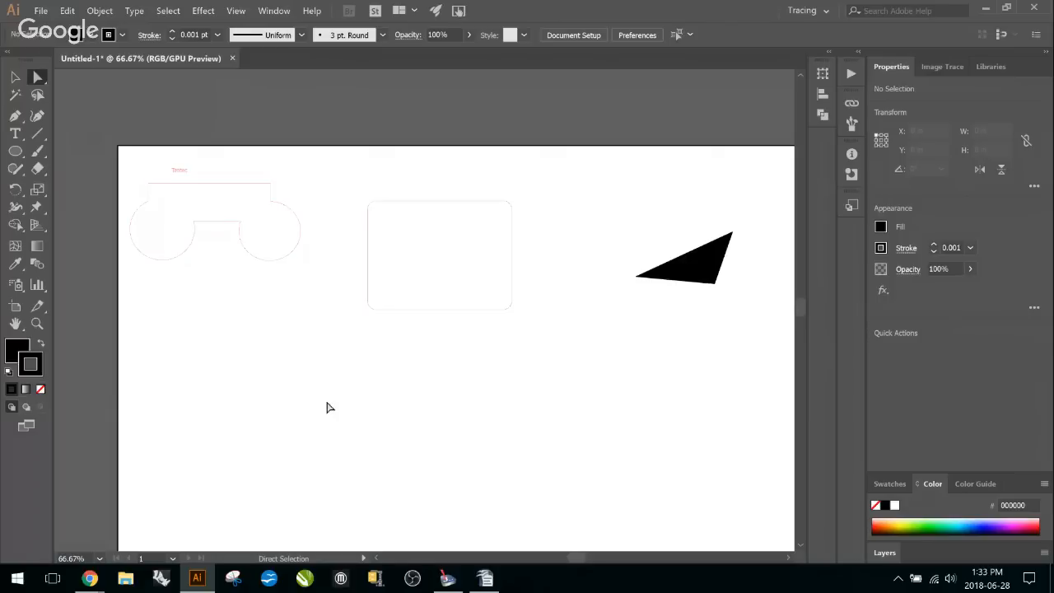
Draw a nearly horizontal line segment about 1.27 in long just beneath the Trotec text
{"action": "left_click", "coordinate": [38, 133]}
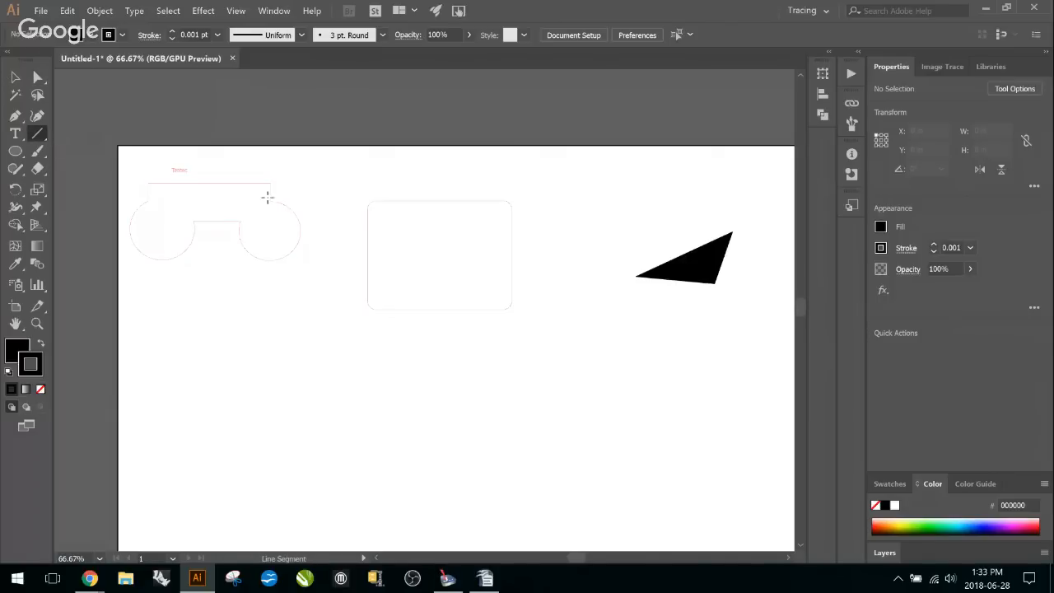
{"action": "left_click_drag", "start_coordinate": [160, 175], "coordinate": [204, 176]}
{"action": "key", "text": "ctrl+equal"}
{"action": "key", "text": "ctrl+equal"}
{"action": "key", "text": "ctrl+equal"}
{"action": "key", "text": "ctrl+equal"}
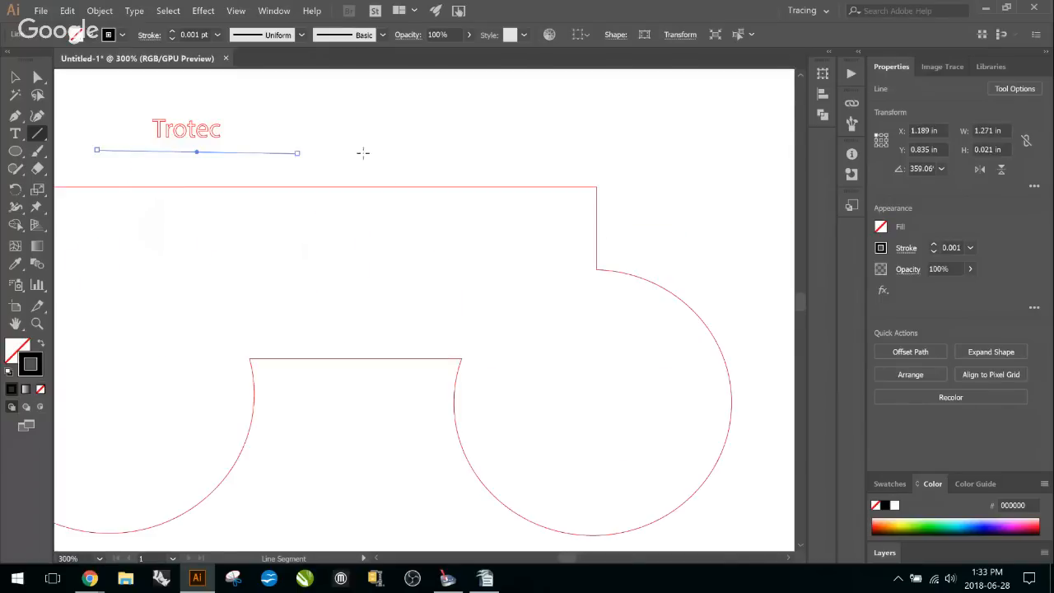
Increase the new line's stroke weight to 6 pt and set its stroke colour to black
{"action": "left_click", "coordinate": [173, 30]}
{"action": "left_click", "coordinate": [172, 30]}
{"action": "left_click", "coordinate": [172, 30]}
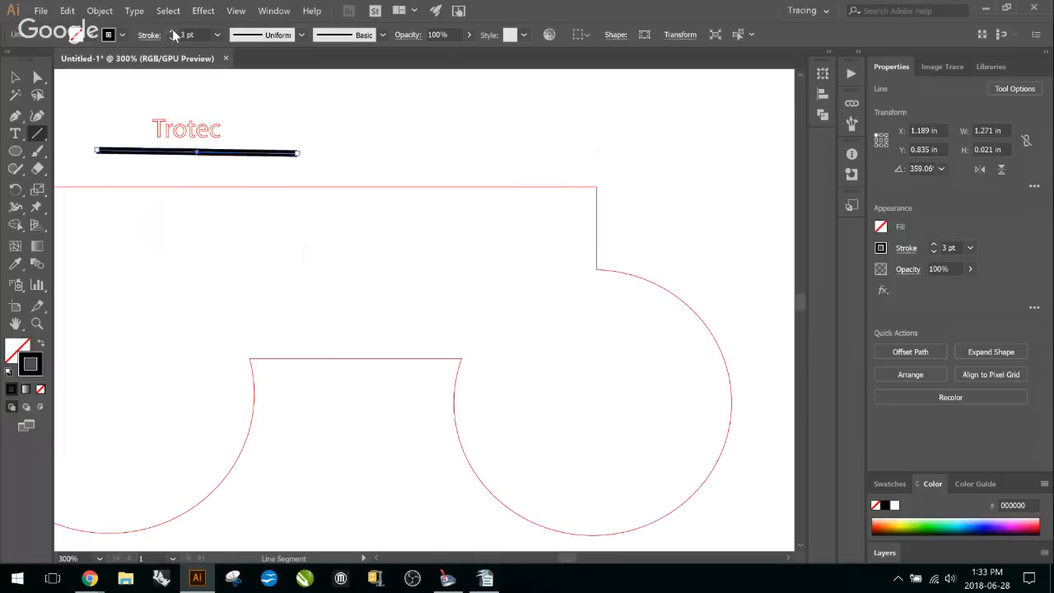
{"action": "left_click", "coordinate": [173, 29]}
{"action": "left_click", "coordinate": [172, 30]}
{"action": "left_click", "coordinate": [172, 32]}
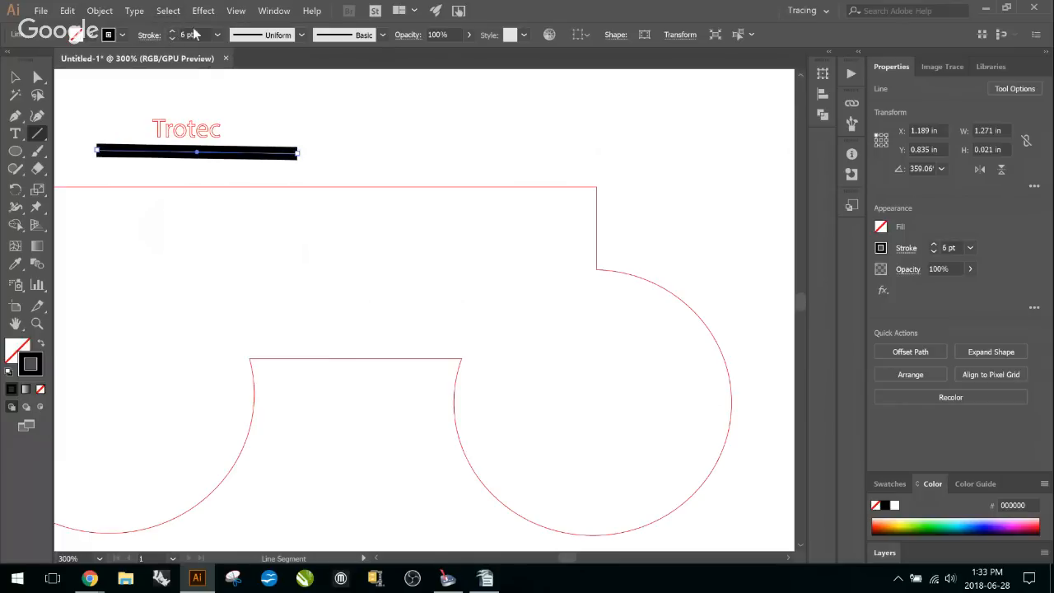
{"action": "left_click", "coordinate": [122, 35]}
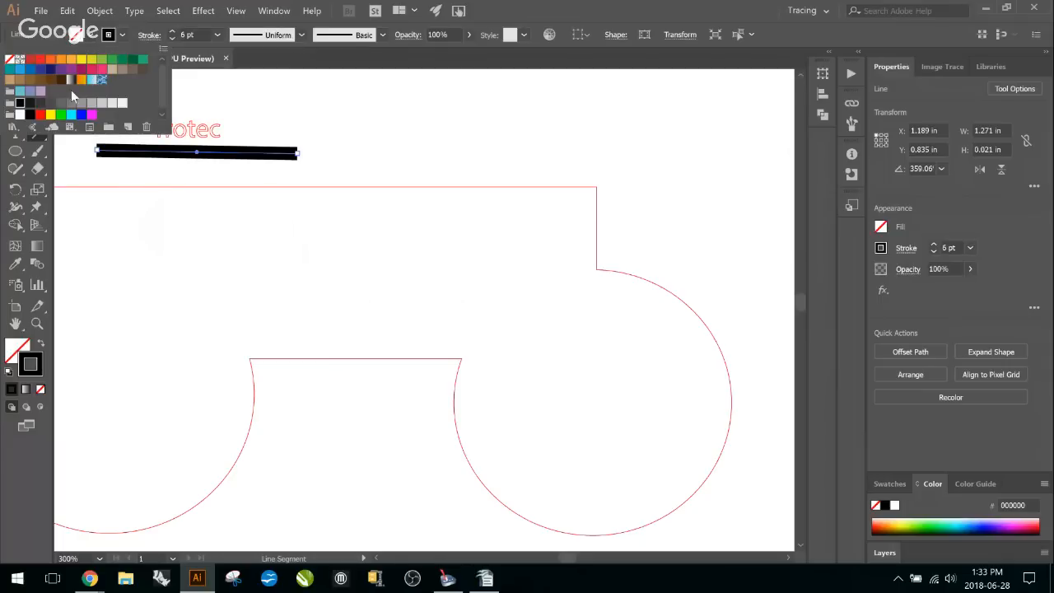
{"action": "left_click", "coordinate": [29, 115]}
{"action": "left_click", "coordinate": [217, 87]}
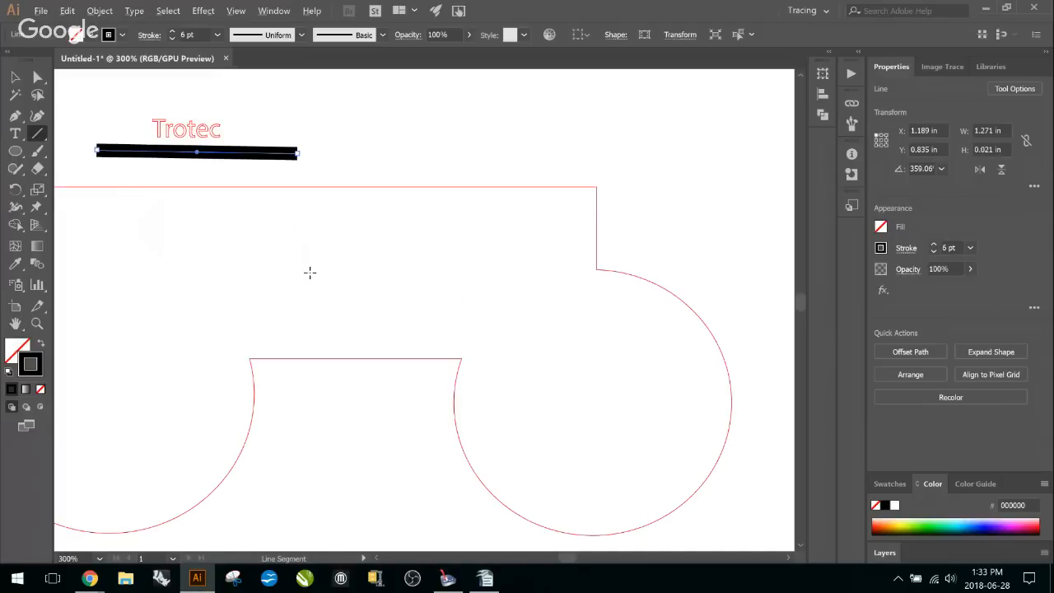
Delete the thick black line beneath the Trotec text
{"action": "scroll", "coordinate": [309, 272], "scroll_direction": "down", "scroll_amount": 2}
{"action": "scroll", "coordinate": [310, 257], "scroll_direction": "down", "scroll_amount": 1}
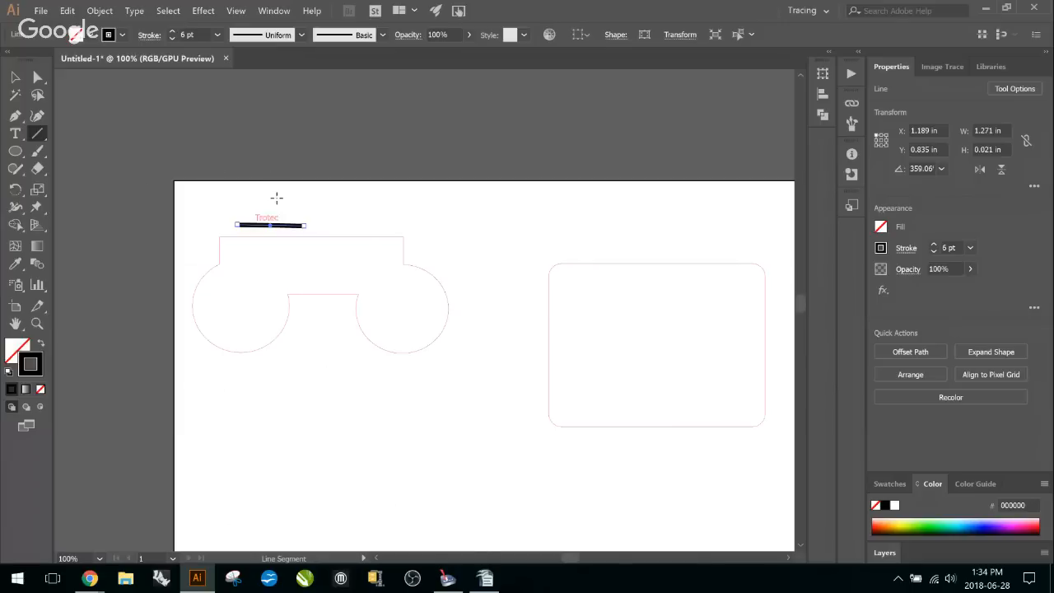
{"action": "key", "text": "Delete"}
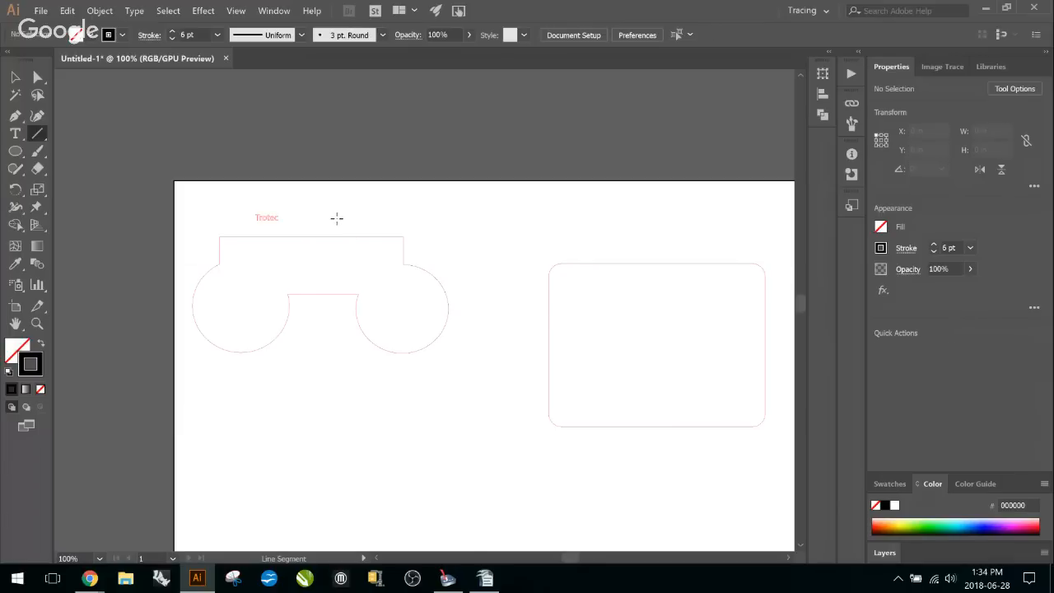
Choose the Rectangle tool, show the document rulers and set their units to inches
{"action": "left_click_drag", "start_coordinate": [14, 156], "coordinate": [58, 147]}
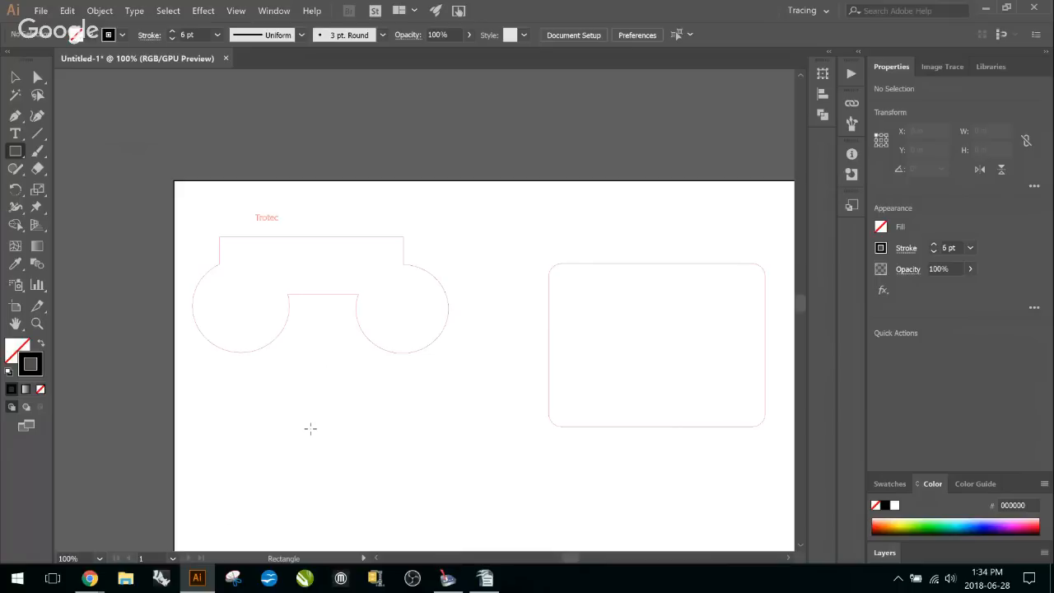
{"action": "key", "text": "ctrl"}
{"action": "key", "text": "ctrl+r"}
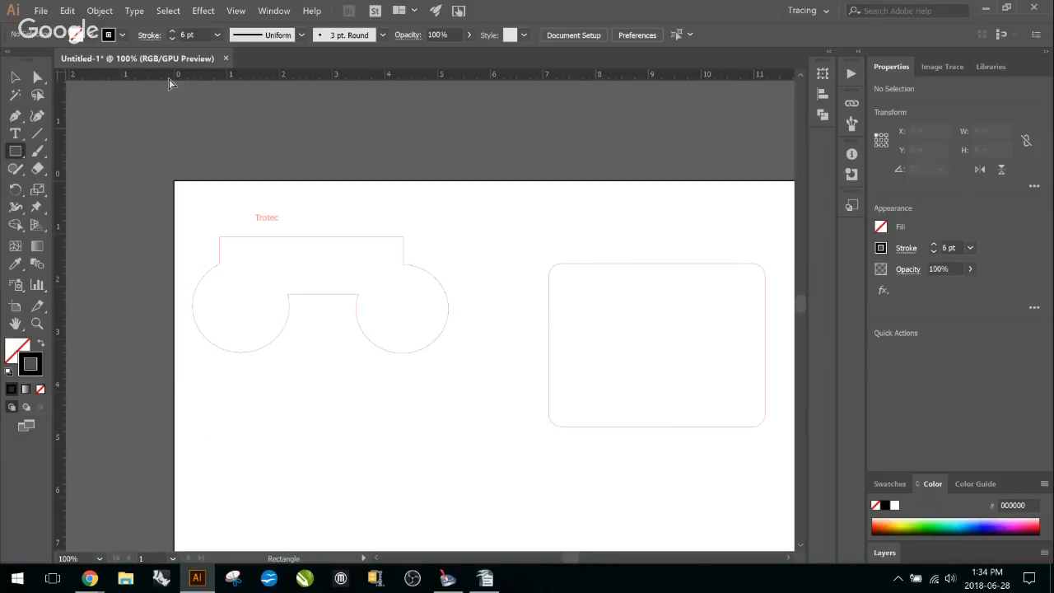
{"action": "right_click", "coordinate": [271, 75]}
{"action": "right_click", "coordinate": [272, 74]}
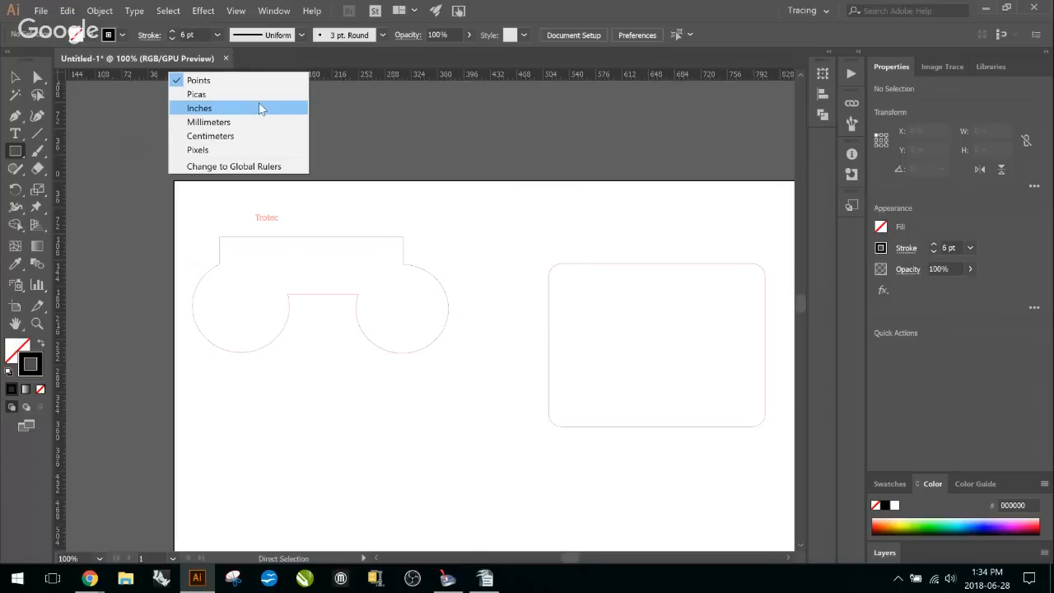
{"action": "left_click", "coordinate": [263, 107]}
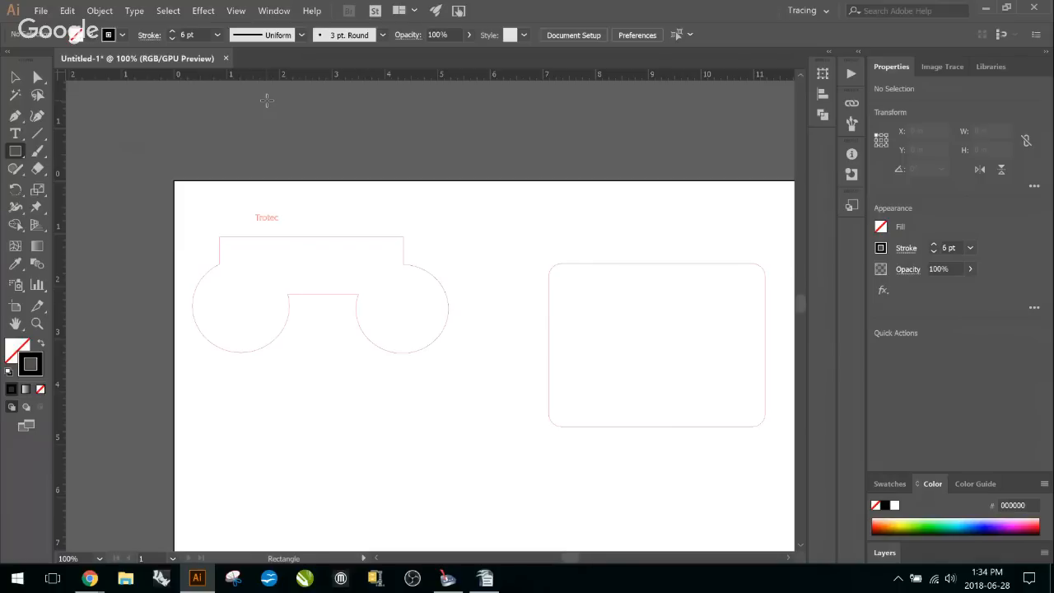
{"action": "left_click", "coordinate": [236, 11]}
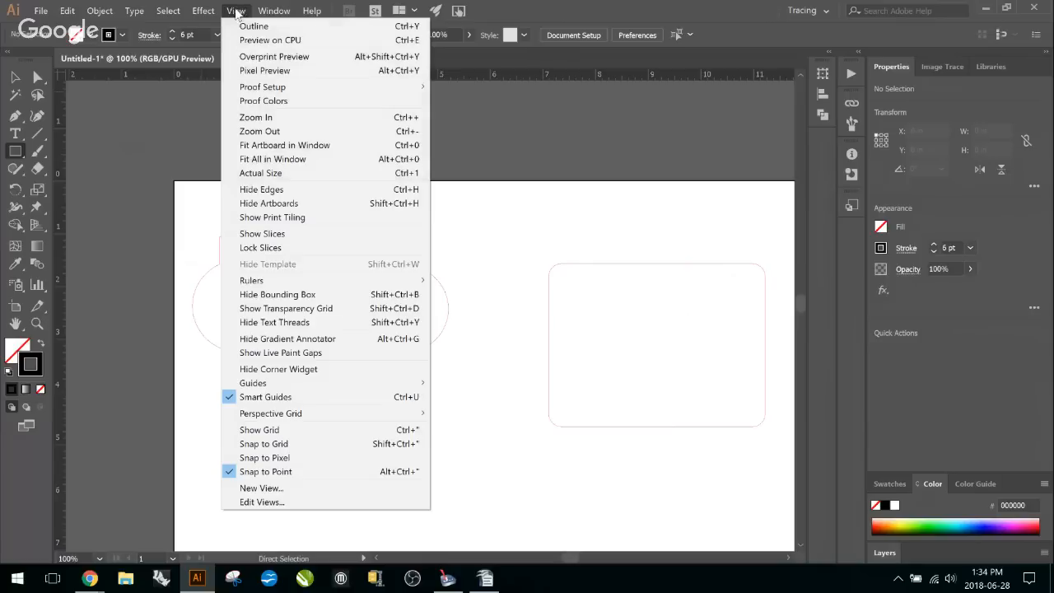
{"action": "mouse_move", "coordinate": [287, 388]}
{"action": "mouse_move", "coordinate": [271, 283]}
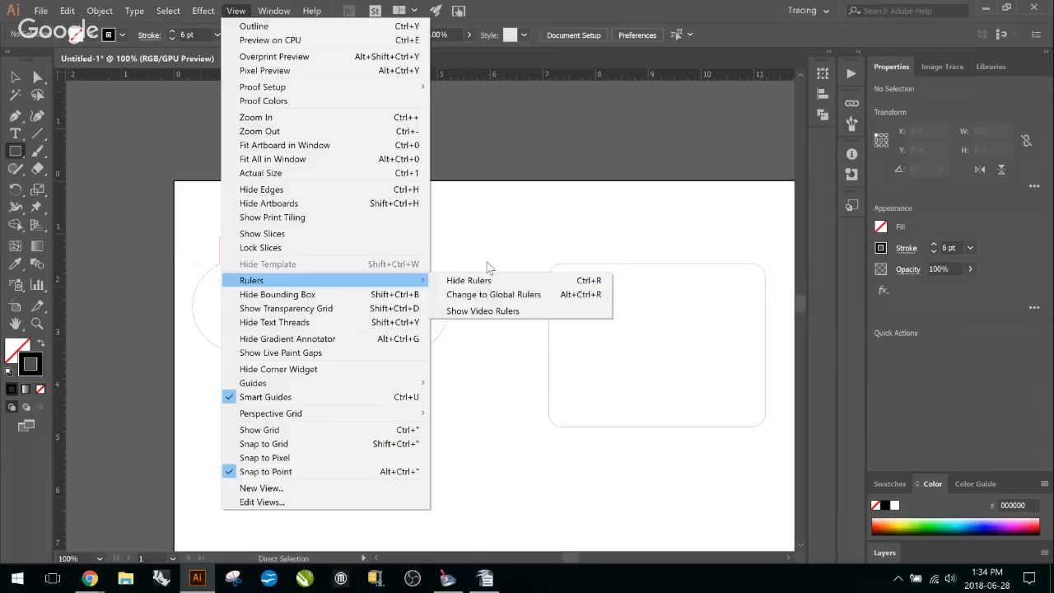
{"action": "left_click", "coordinate": [538, 236]}
{"action": "left_click", "coordinate": [533, 240]}
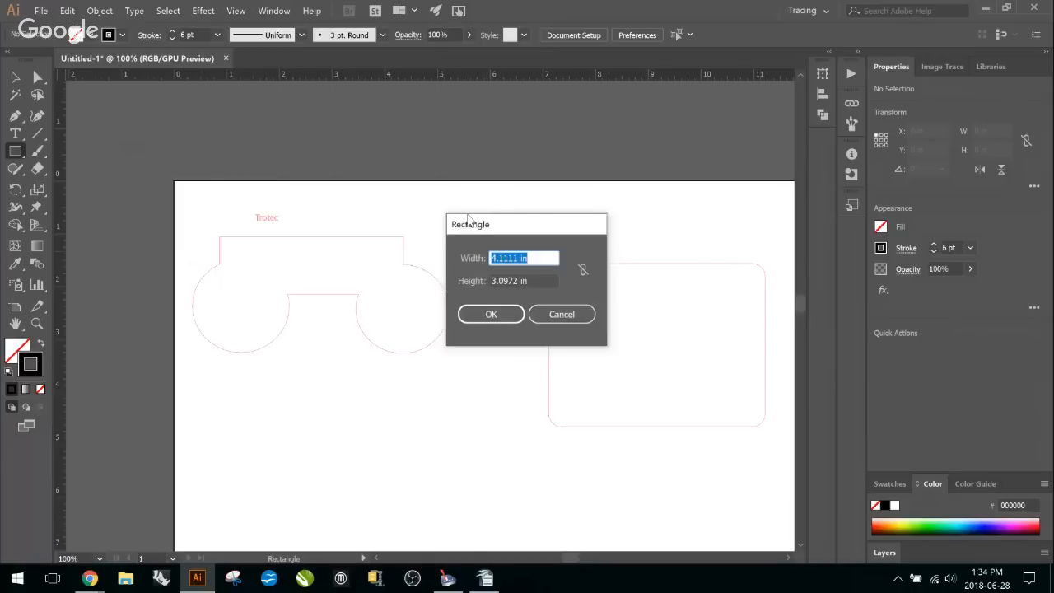
{"action": "left_click", "coordinate": [583, 322]}
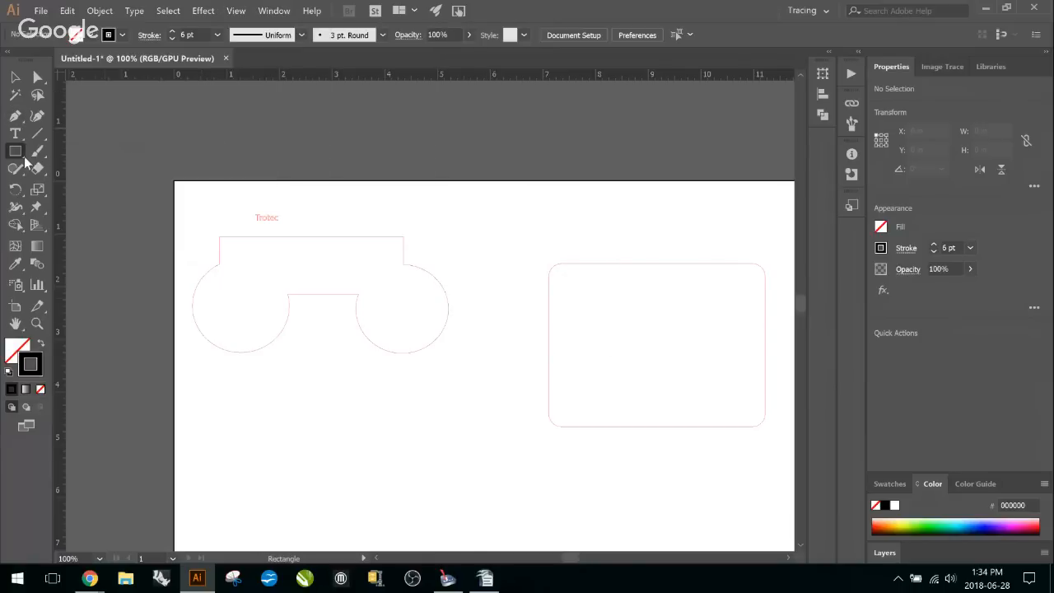
Create a rectangle 2 in wide and 3 in high below the two-circle shape
{"action": "left_click", "coordinate": [273, 386]}
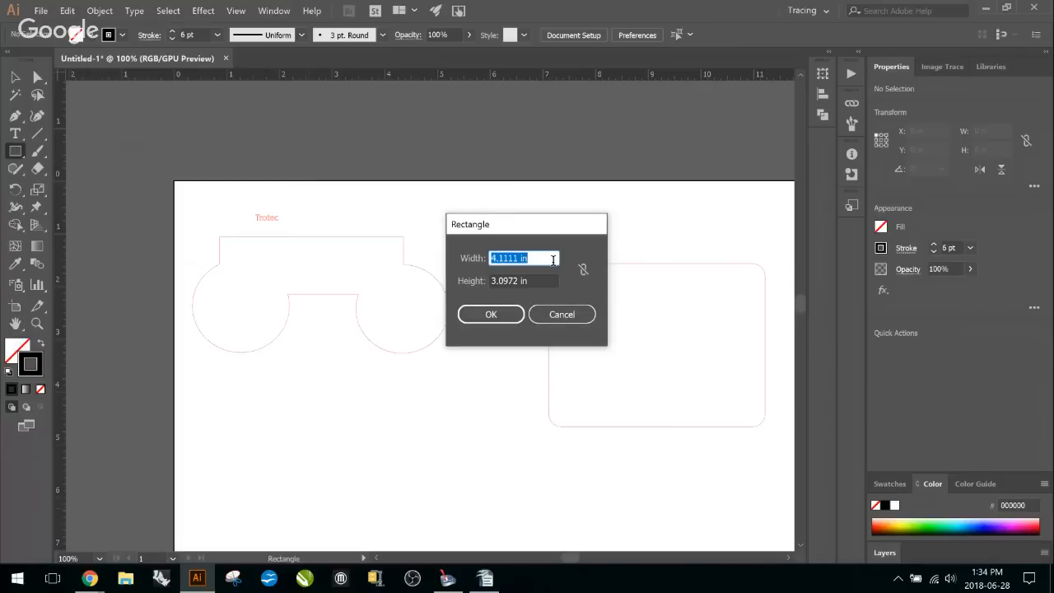
{"action": "type", "text": "2"}
{"action": "key", "text": "Tab"}
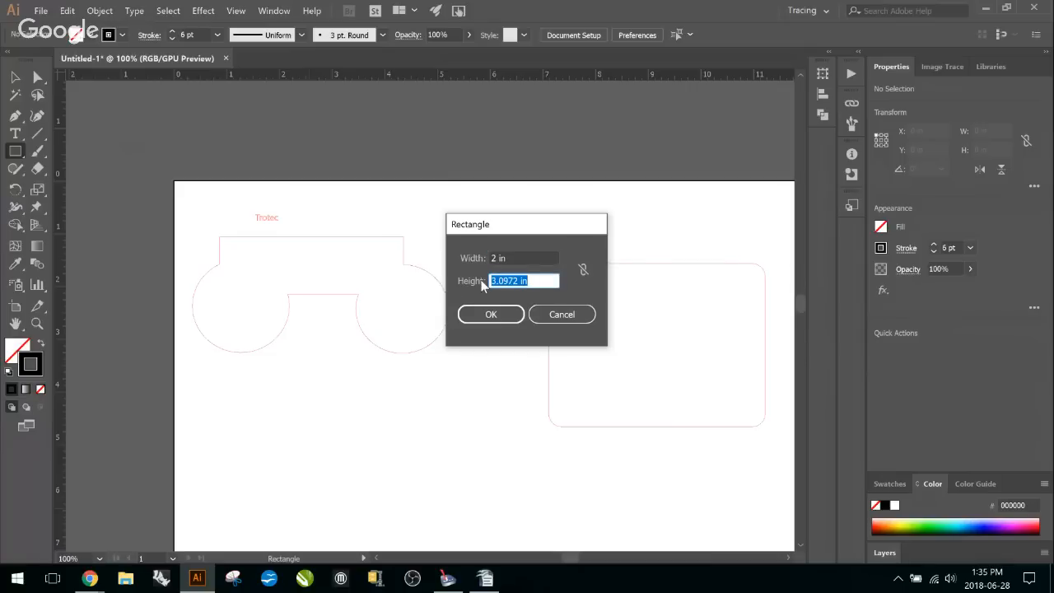
{"action": "type", "text": "3"}
{"action": "key", "text": "Return"}
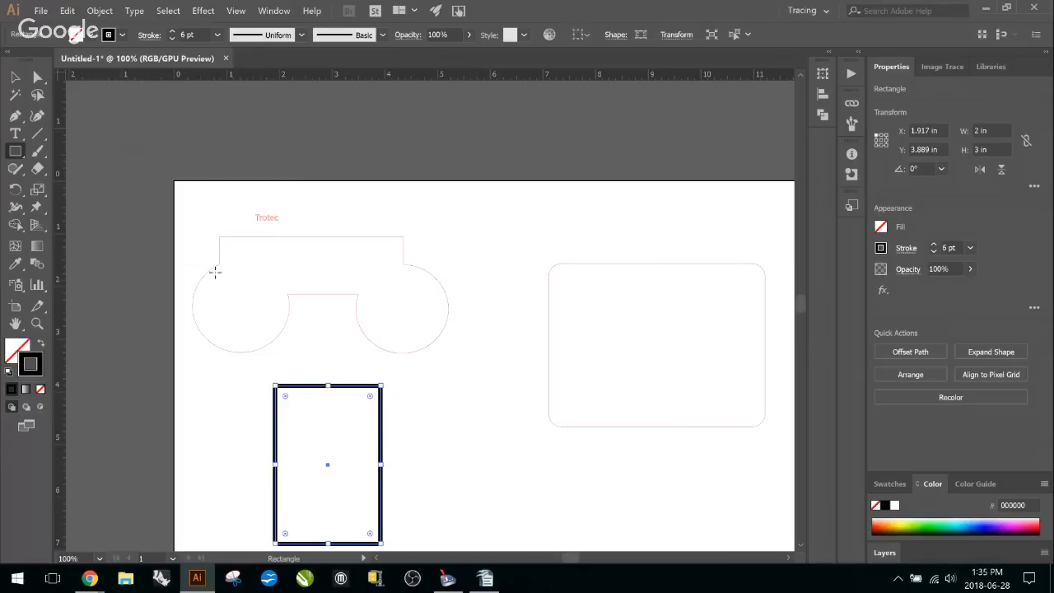
{"action": "key", "text": "a"}
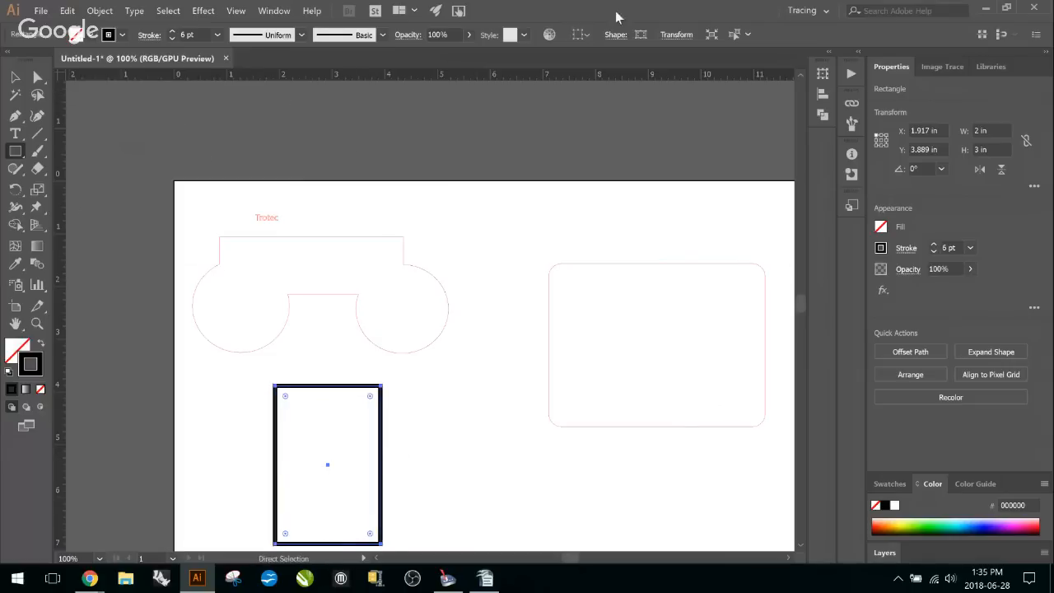
{"action": "key", "text": "m"}
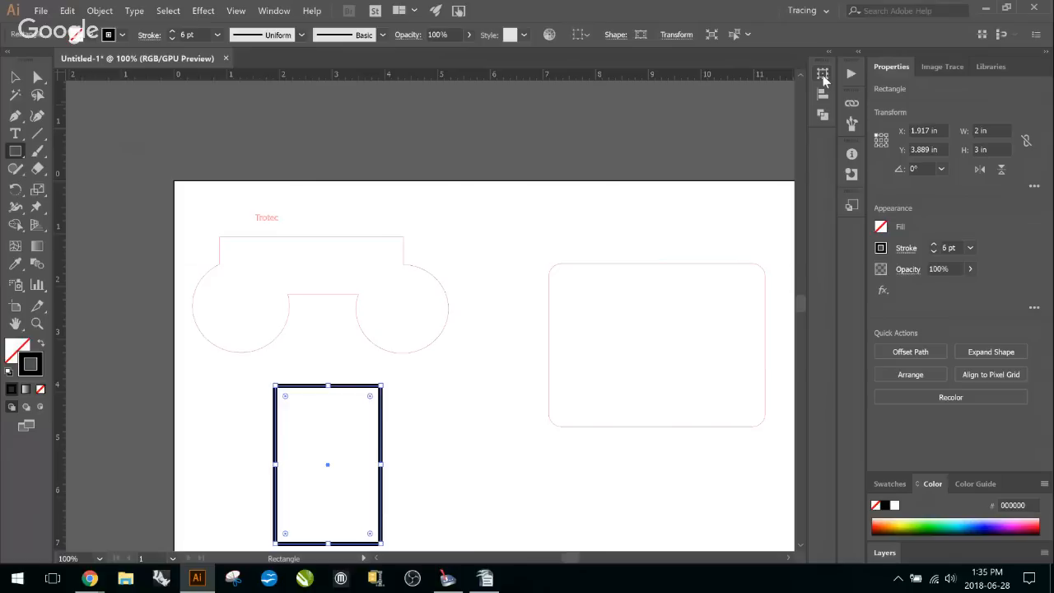
{"action": "left_click", "coordinate": [585, 36]}
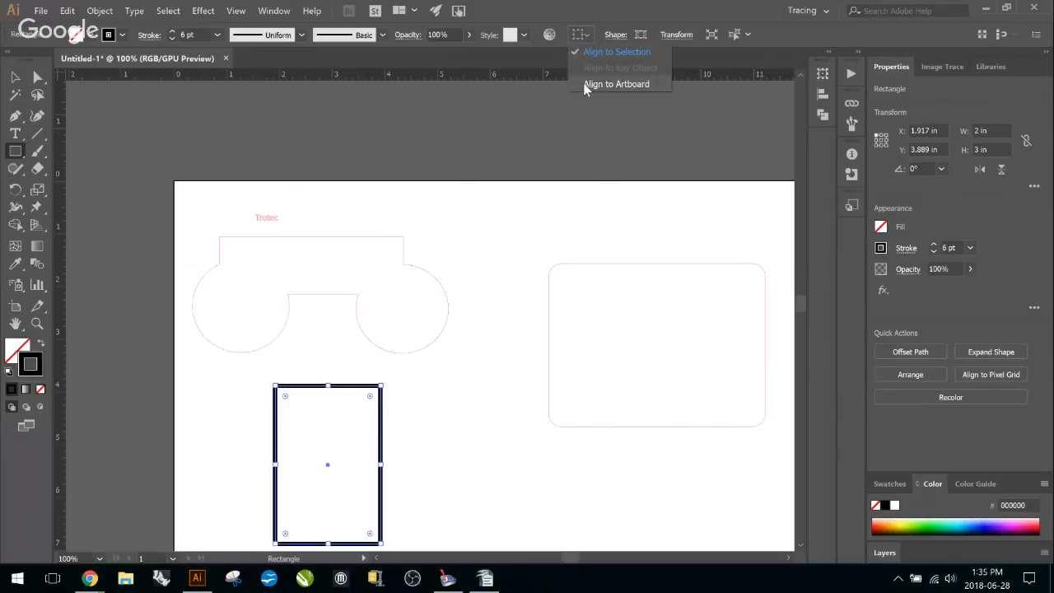
{"action": "left_click", "coordinate": [617, 52]}
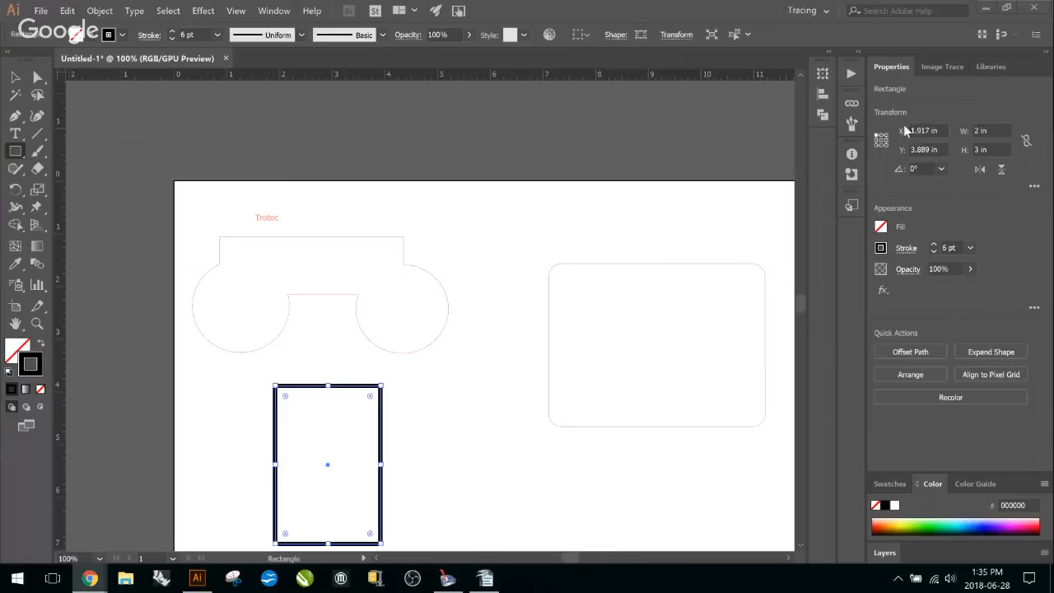
Try rotating the rectangle to 25° about its upper-left reference point, and undo the rotation
{"action": "left_click", "coordinate": [883, 141]}
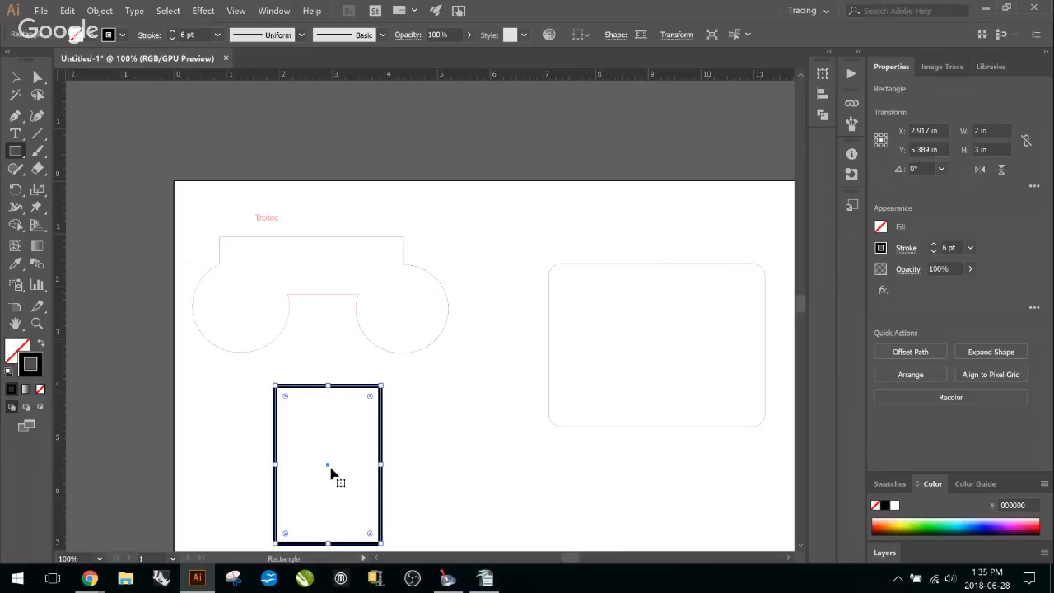
{"action": "left_click", "coordinate": [881, 140]}
{"action": "left_click", "coordinate": [930, 169]}
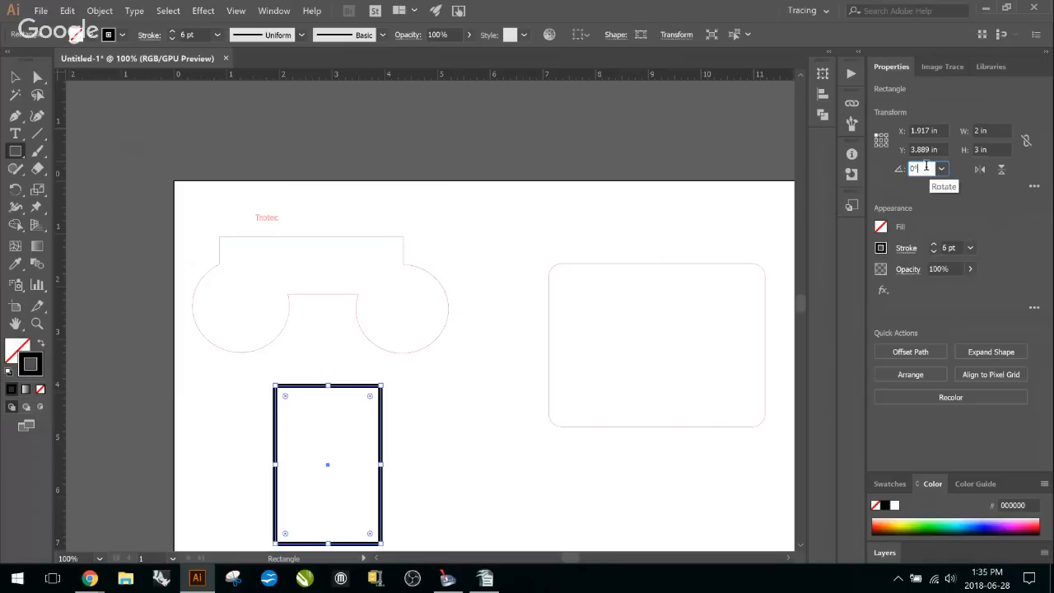
{"action": "double_click", "coordinate": [925, 166]}
{"action": "type", "text": "25"}
{"action": "key", "text": "Return"}
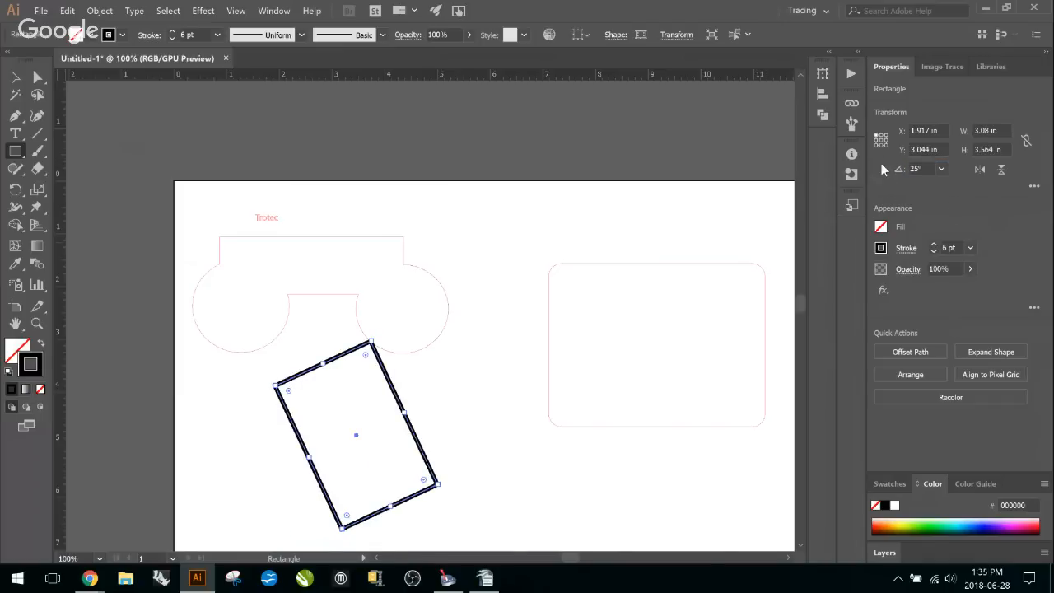
{"action": "key", "text": "ctrl+z"}
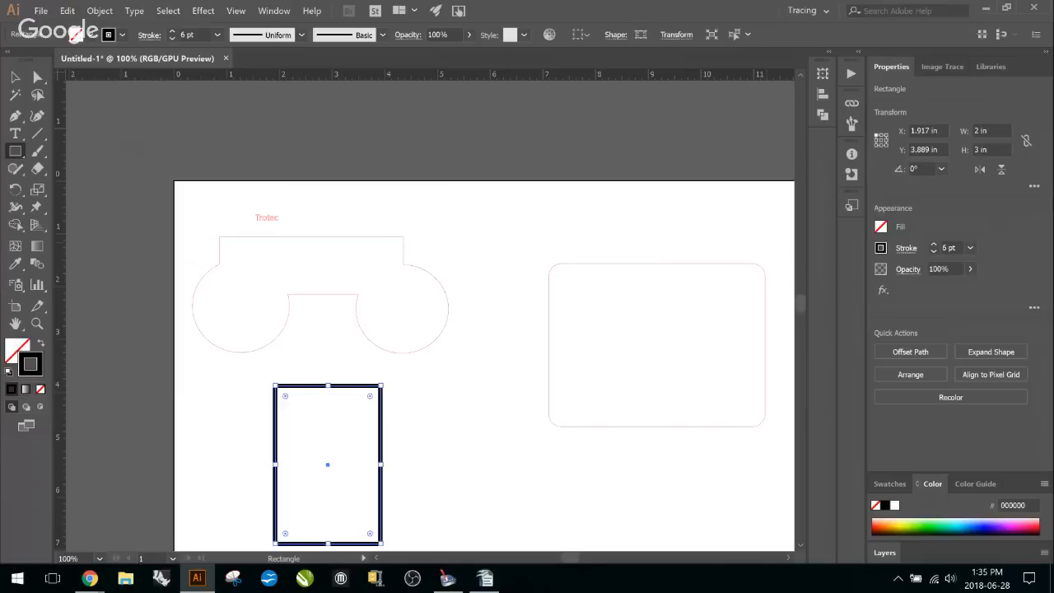
Position the rectangle's upper-left corner at the artboard origin, X 0 in and Y 0 in
{"action": "left_click", "coordinate": [990, 127]}
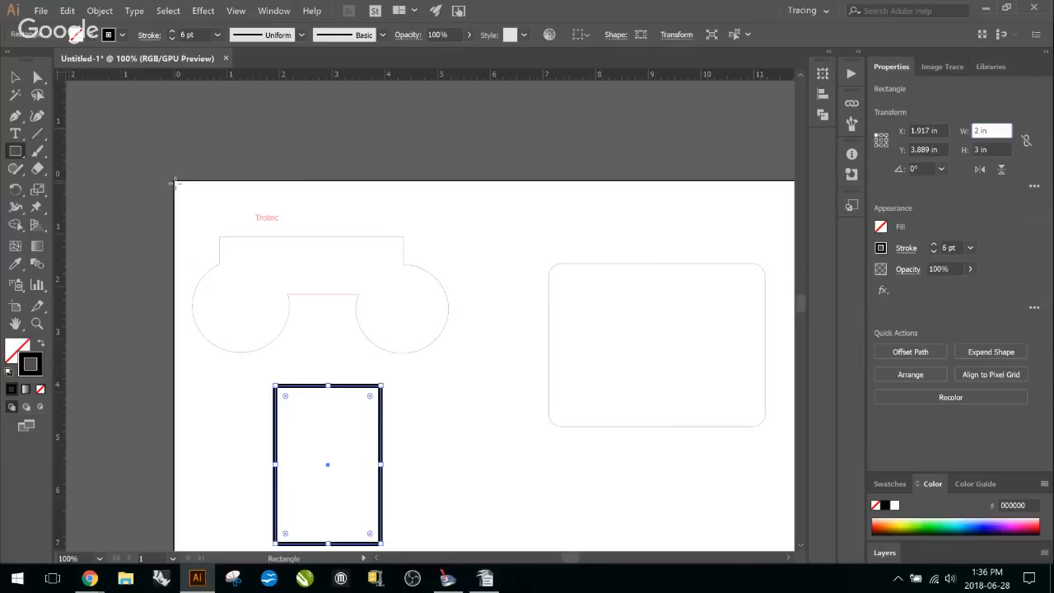
{"action": "left_click", "coordinate": [929, 130]}
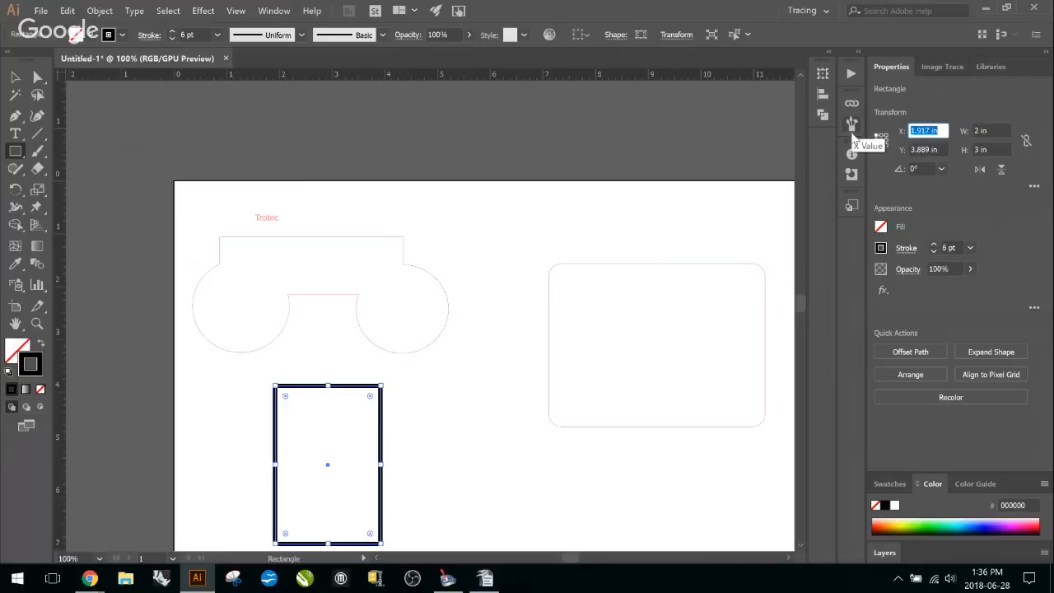
{"action": "type", "text": "0"}
{"action": "key", "text": "Tab"}
{"action": "type", "text": "0"}
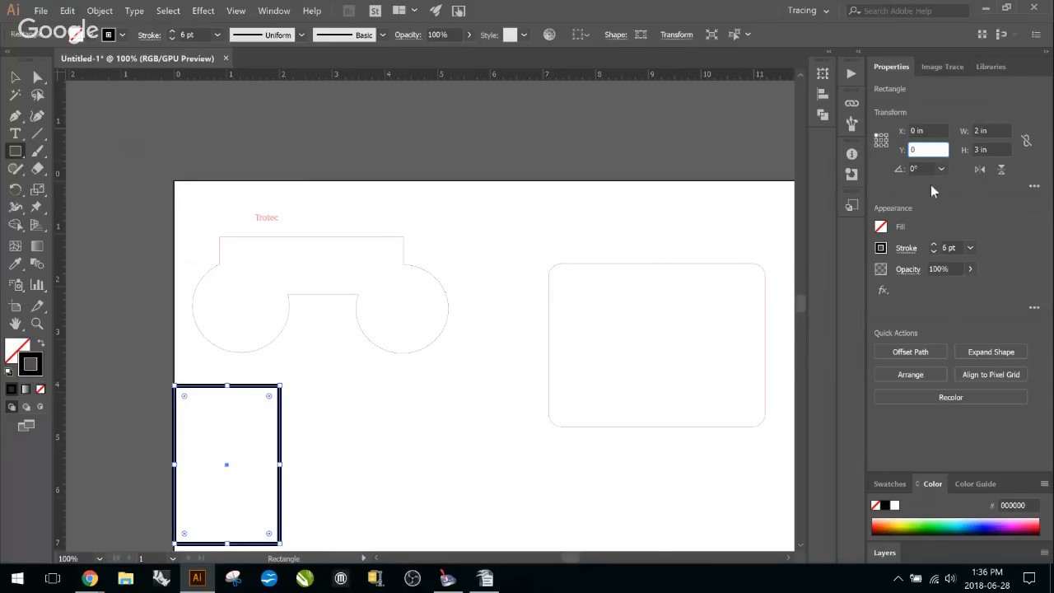
{"action": "key", "text": "Return"}
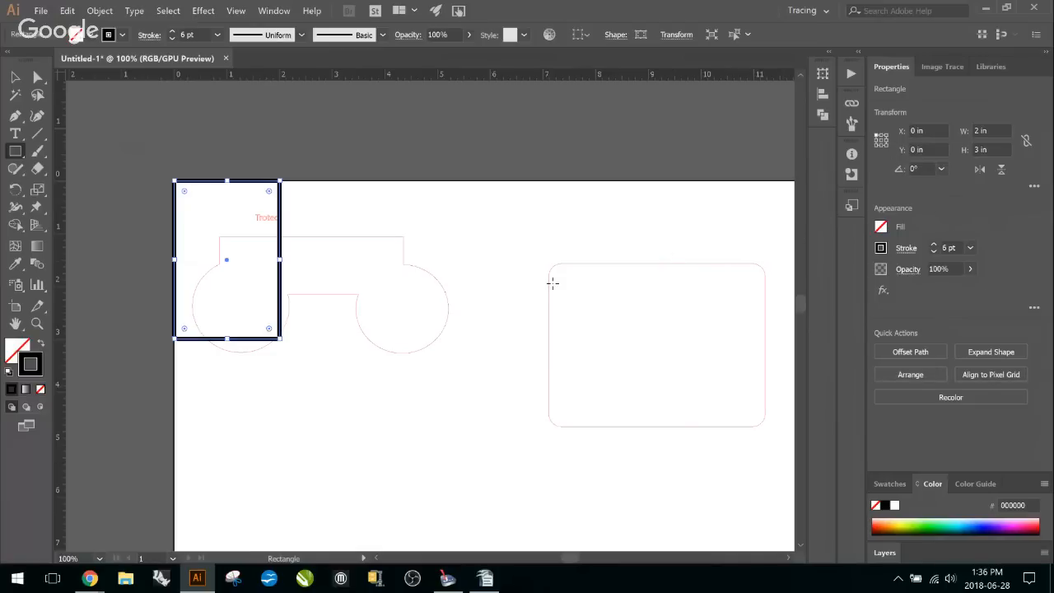
Delete the 2 by 3 in rectangle from the artboard's upper-left corner
{"action": "scroll", "coordinate": [553, 282], "scroll_direction": "down", "scroll_amount": 3}
{"action": "left_click_drag", "start_coordinate": [623, 400], "coordinate": [401, 345]}
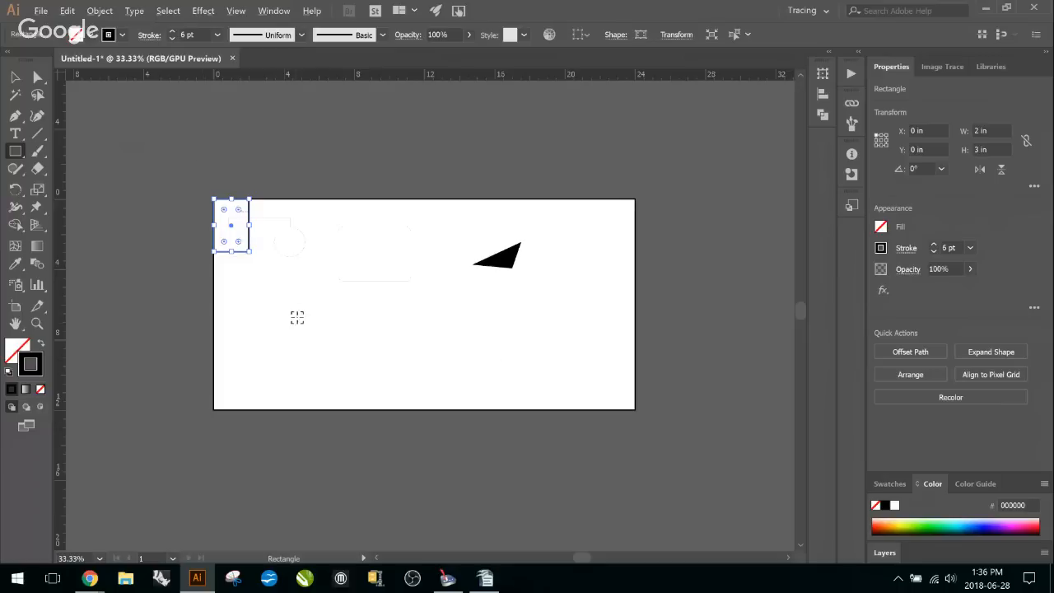
{"action": "scroll", "coordinate": [295, 312], "scroll_direction": "up", "scroll_amount": 2}
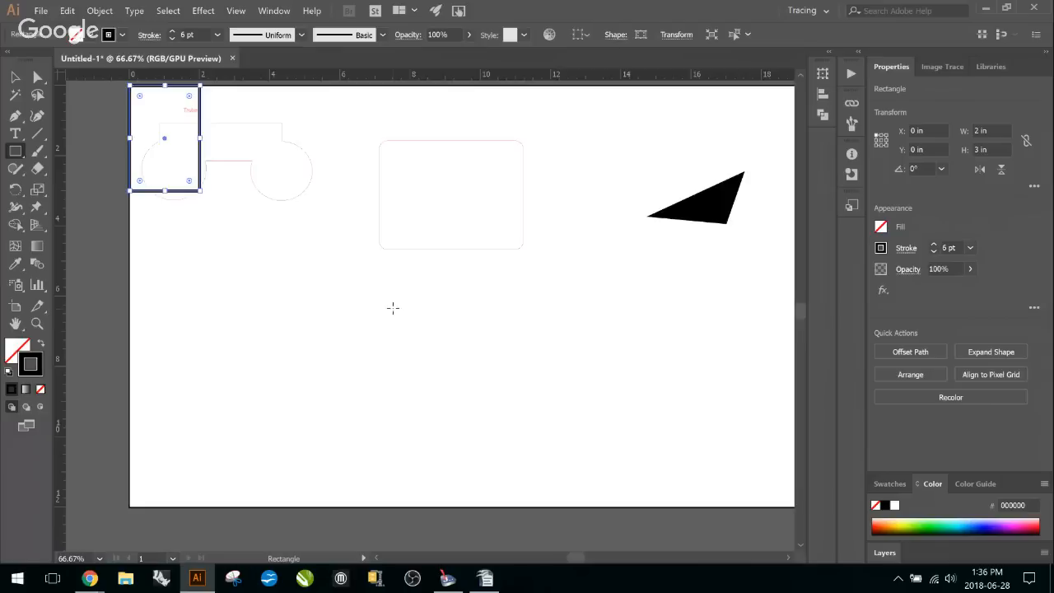
{"action": "scroll", "coordinate": [393, 305], "scroll_direction": "down", "scroll_amount": 1}
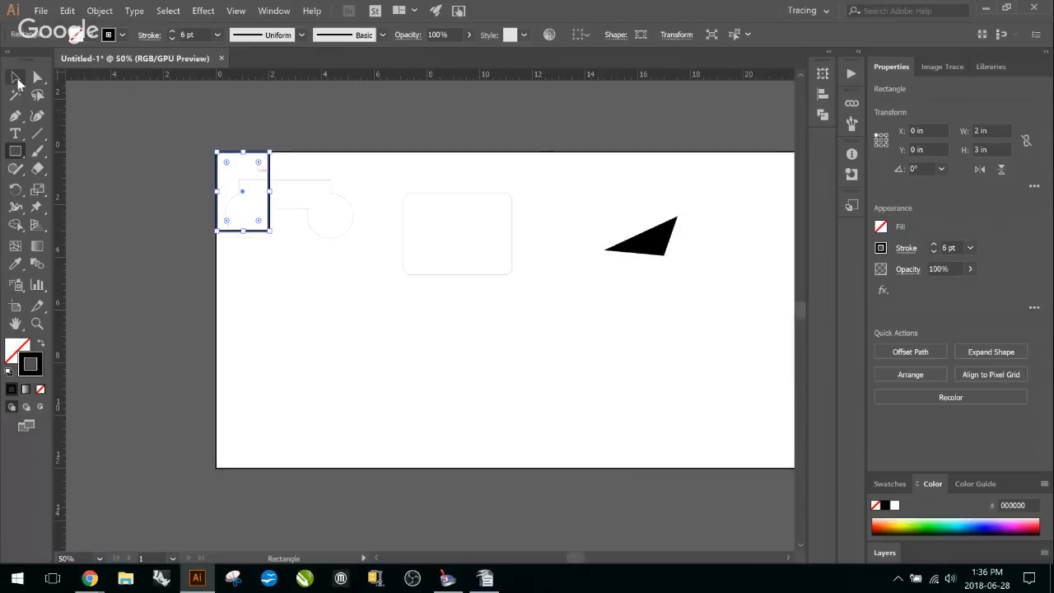
{"action": "left_click", "coordinate": [16, 78]}
{"action": "left_click", "coordinate": [421, 225]}
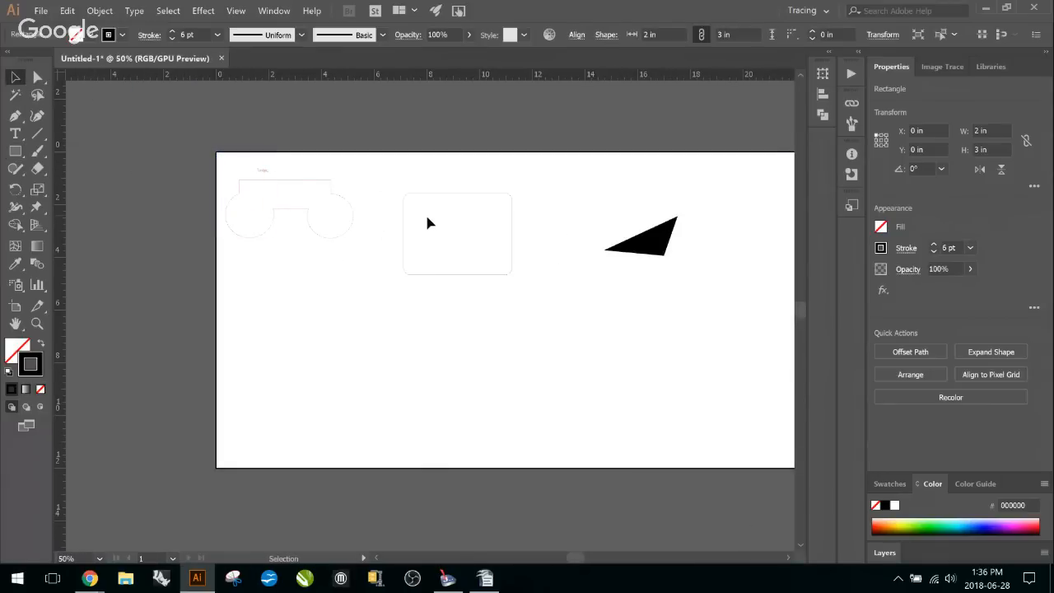
Delete the black filled triangle from the artboard
{"action": "scroll", "coordinate": [555, 313], "scroll_direction": "up", "scroll_amount": 1}
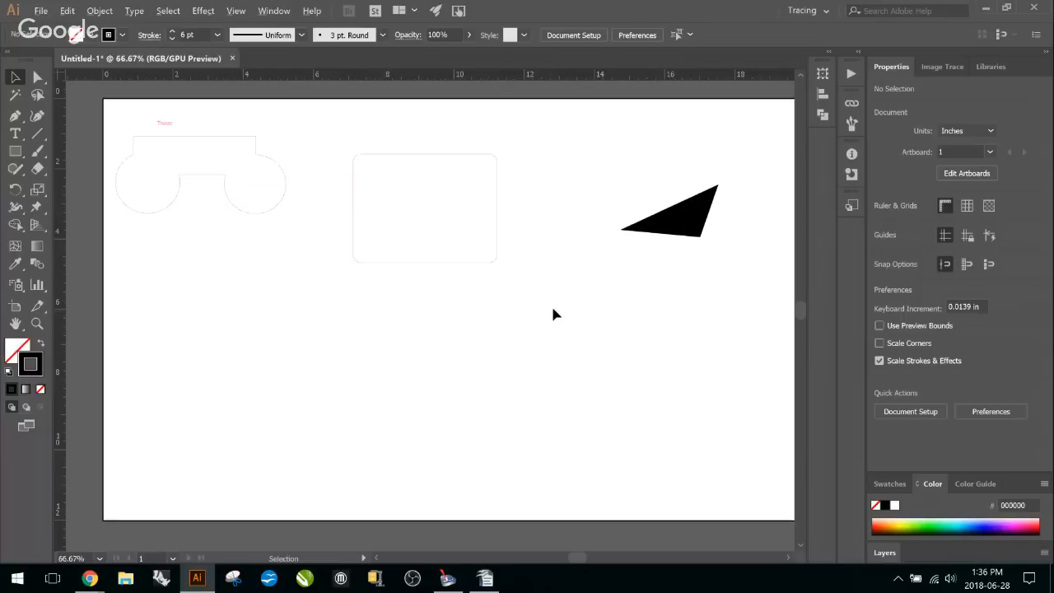
{"action": "left_click", "coordinate": [652, 227]}
{"action": "key", "text": "Delete"}
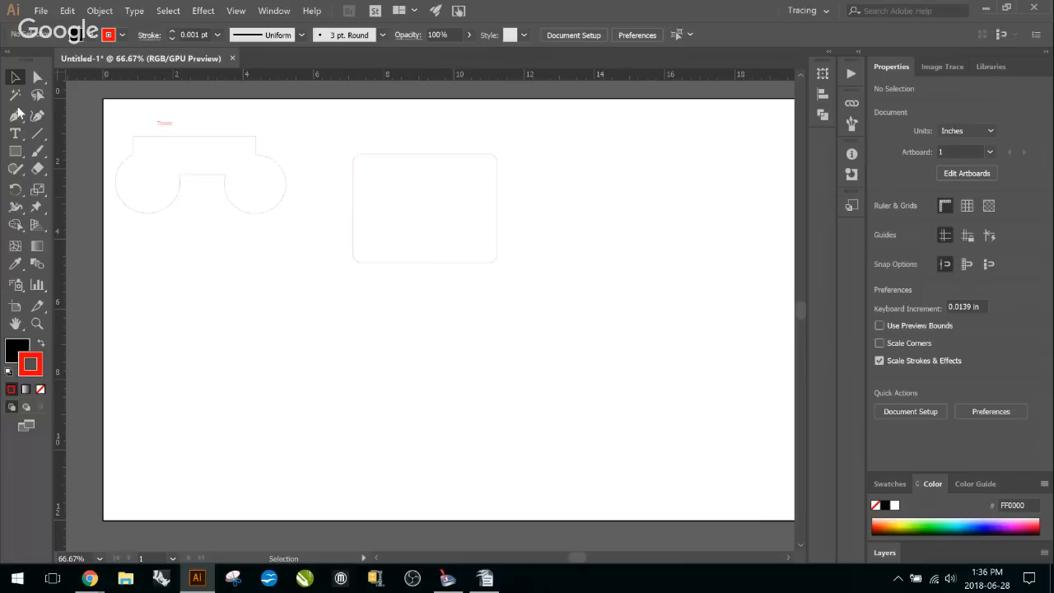
Draw a nearly horizontal straight line about 6.7 in long with the Pen tool below the rounded rectangle, and select it
{"action": "left_click", "coordinate": [38, 136]}
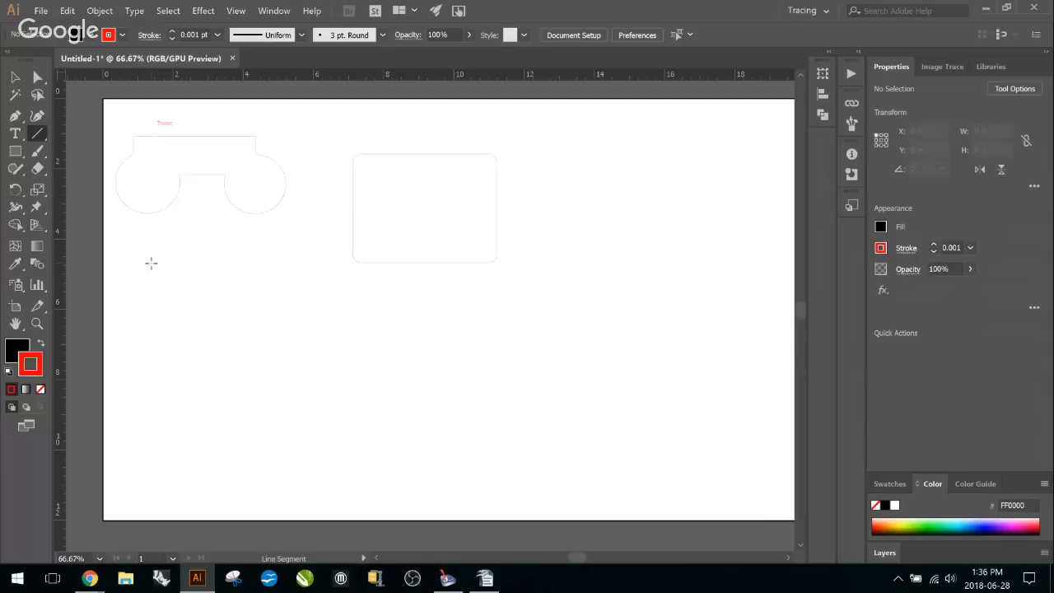
{"action": "left_click", "coordinate": [14, 115]}
{"action": "left_click_drag", "start_coordinate": [241, 338], "coordinate": [368, 344]}
{"action": "key", "text": "ctrl+z"}
{"action": "left_click", "coordinate": [274, 346]}
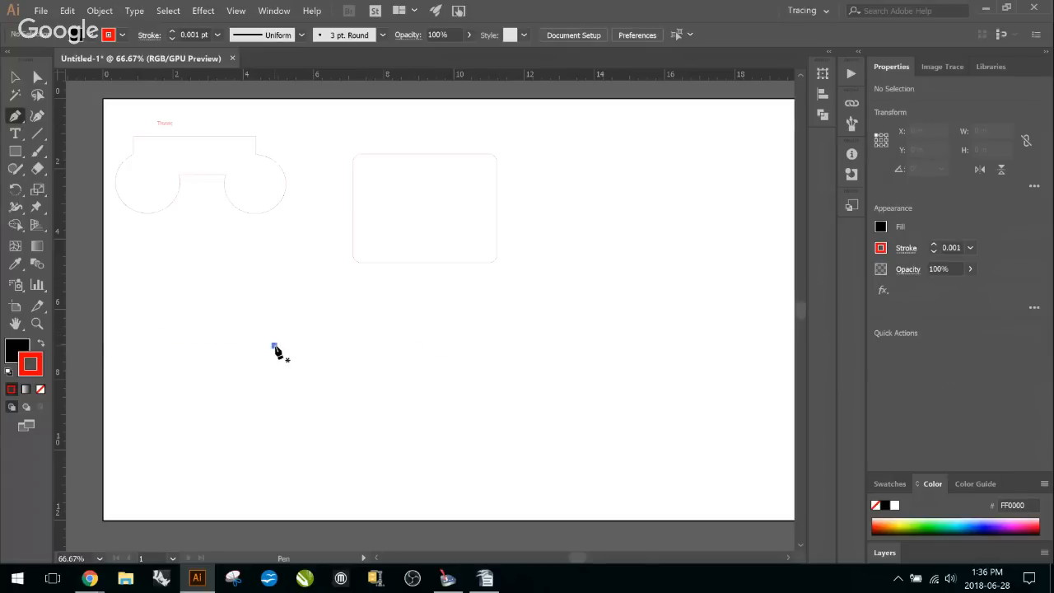
{"action": "left_click", "coordinate": [511, 339]}
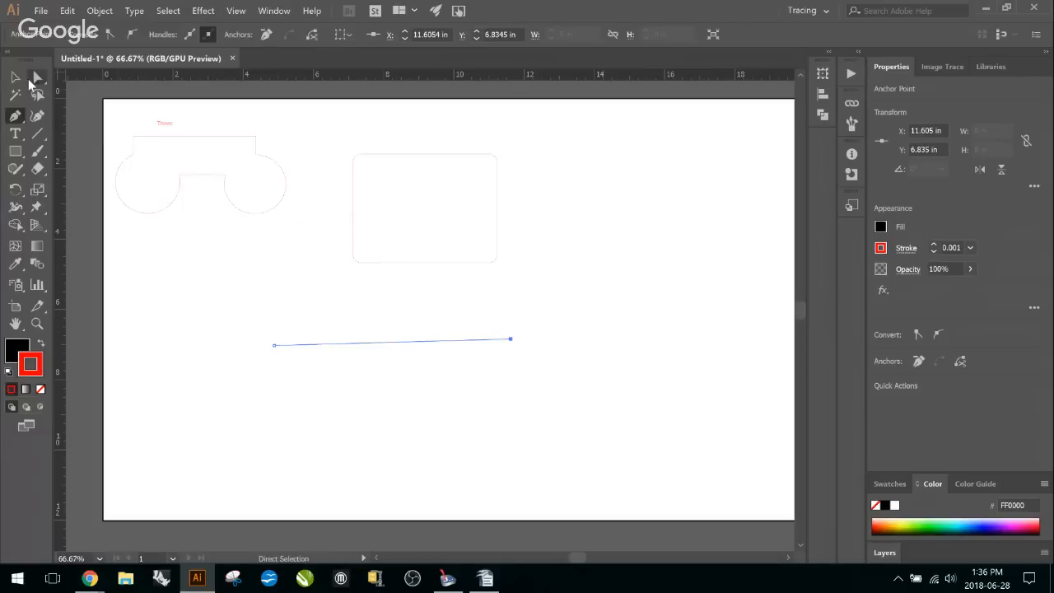
{"action": "left_click", "coordinate": [15, 78]}
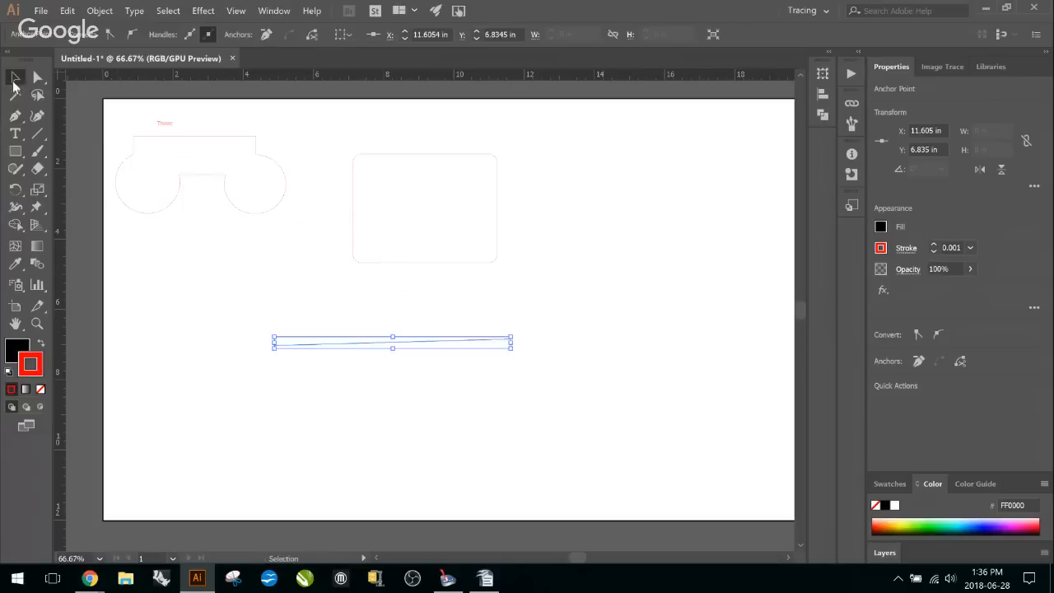
{"action": "left_click", "coordinate": [372, 394]}
{"action": "left_click", "coordinate": [366, 343]}
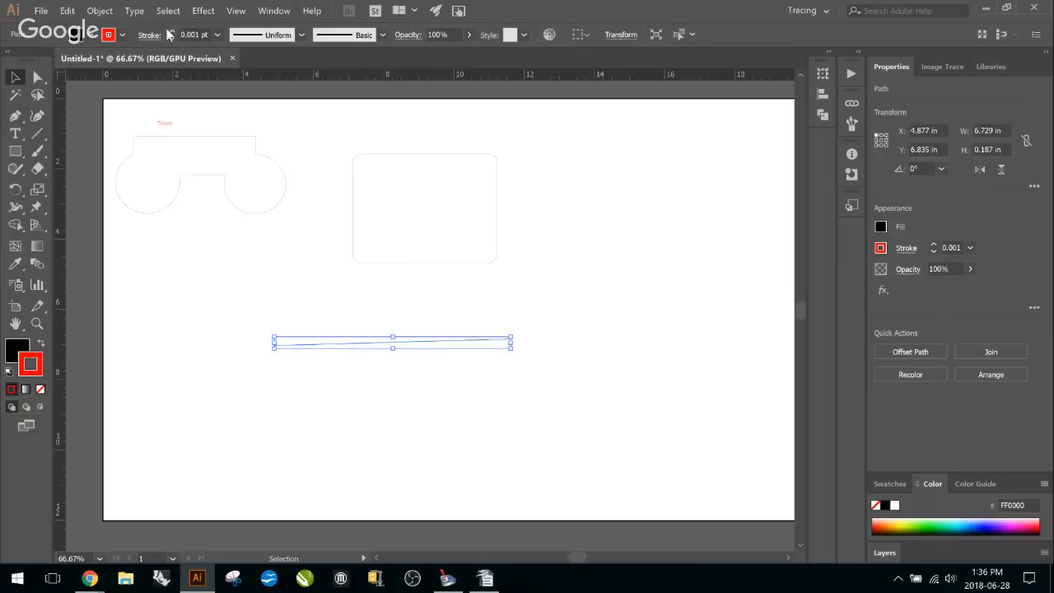
Increase the red Pen line's stroke weight to 11 pt
{"action": "left_click", "coordinate": [171, 31]}
{"action": "left_click", "coordinate": [196, 325]}
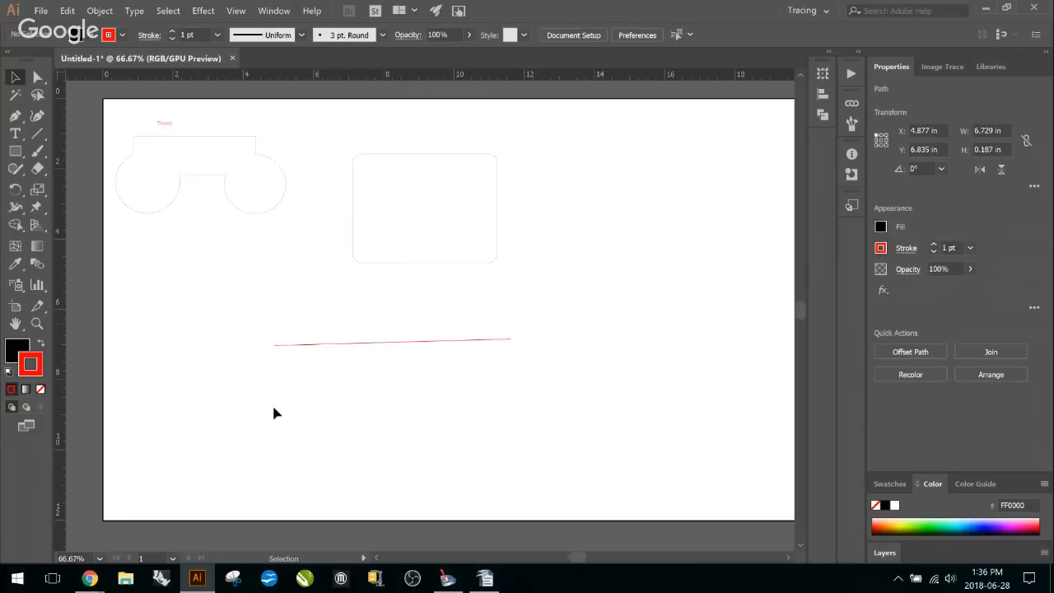
{"action": "left_click", "coordinate": [361, 343]}
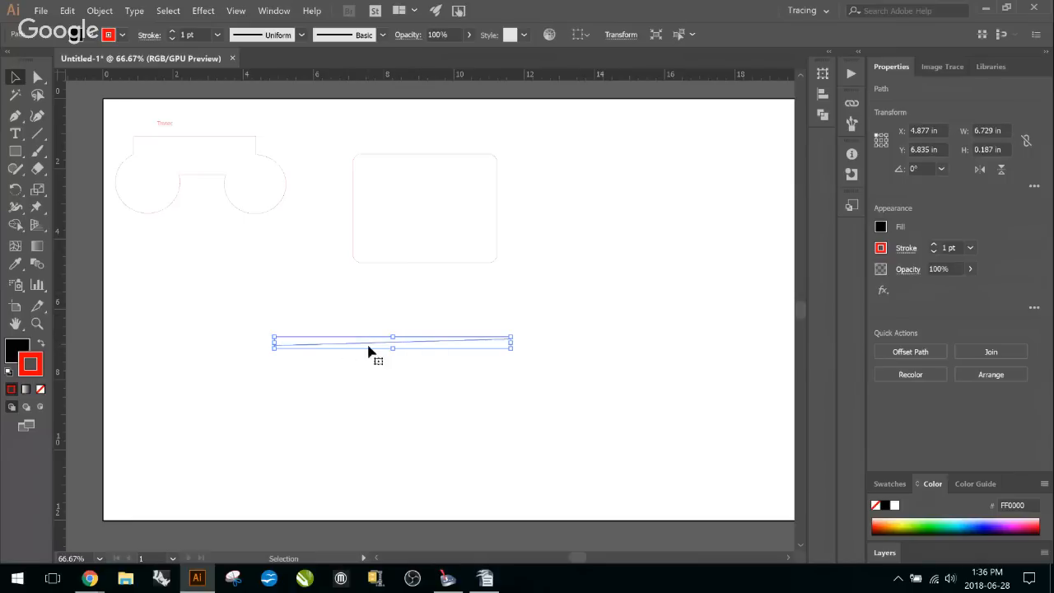
{"action": "left_click", "coordinate": [172, 31]}
{"action": "left_click", "coordinate": [171, 31]}
{"action": "left_click", "coordinate": [172, 32]}
{"action": "left_click", "coordinate": [172, 32]}
{"action": "left_click", "coordinate": [172, 32]}
{"action": "left_click", "coordinate": [172, 31]}
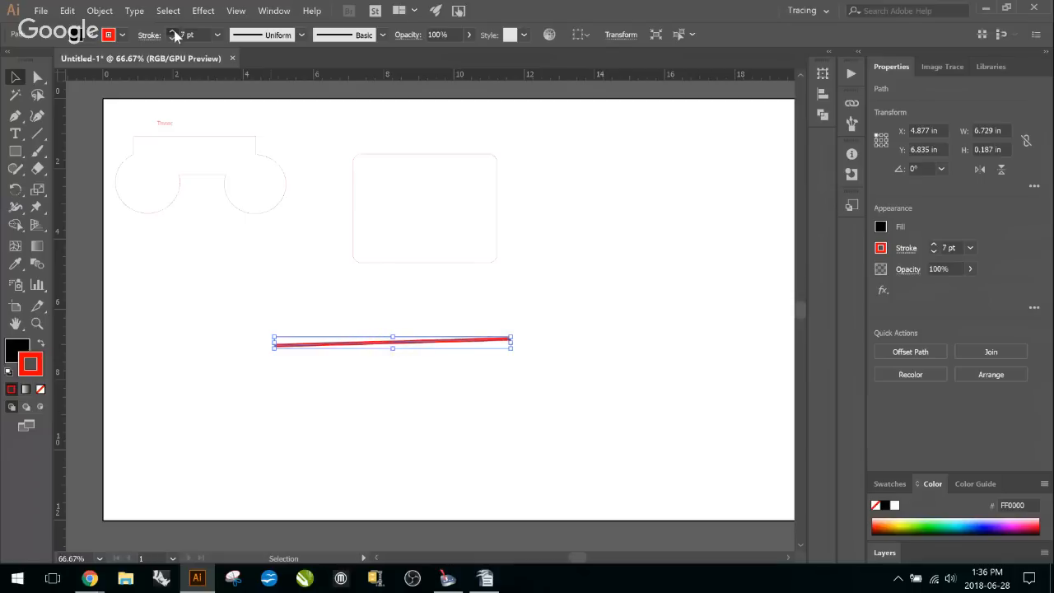
{"action": "left_click", "coordinate": [172, 31]}
{"action": "left_click", "coordinate": [172, 32]}
{"action": "left_click", "coordinate": [172, 31]}
{"action": "left_click", "coordinate": [172, 32]}
{"action": "left_click", "coordinate": [322, 374]}
Apply round caps to the ends of the thick red line
{"action": "scroll", "coordinate": [506, 358], "scroll_direction": "up", "scroll_amount": 1}
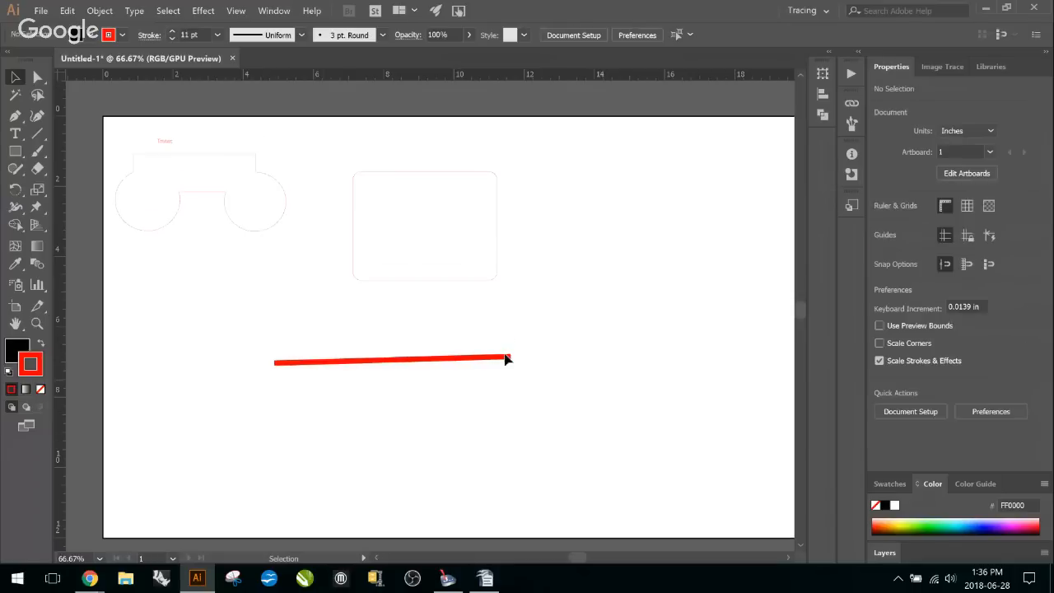
{"action": "scroll", "coordinate": [429, 403], "scroll_direction": "up", "scroll_amount": 2}
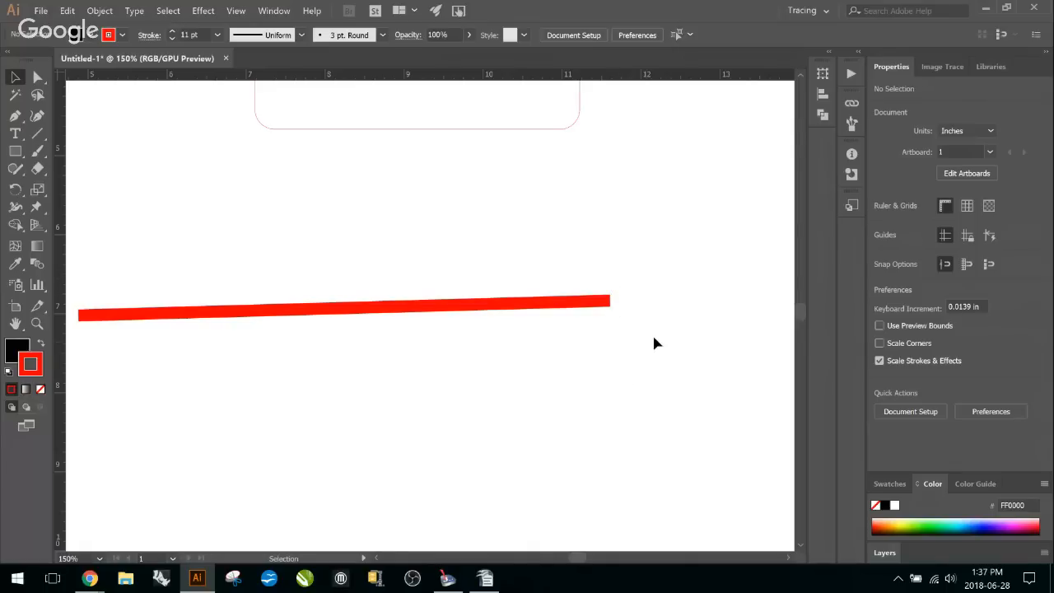
{"action": "scroll", "coordinate": [647, 340], "scroll_direction": "up", "scroll_amount": 2}
{"action": "scroll", "coordinate": [581, 289], "scroll_direction": "up", "scroll_amount": 1}
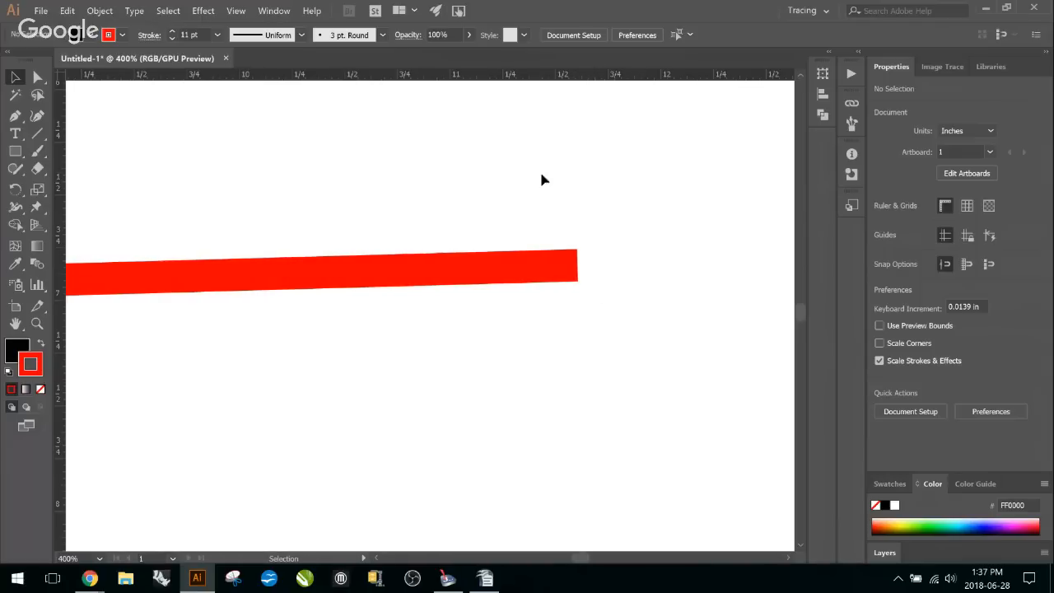
{"action": "left_click", "coordinate": [518, 267]}
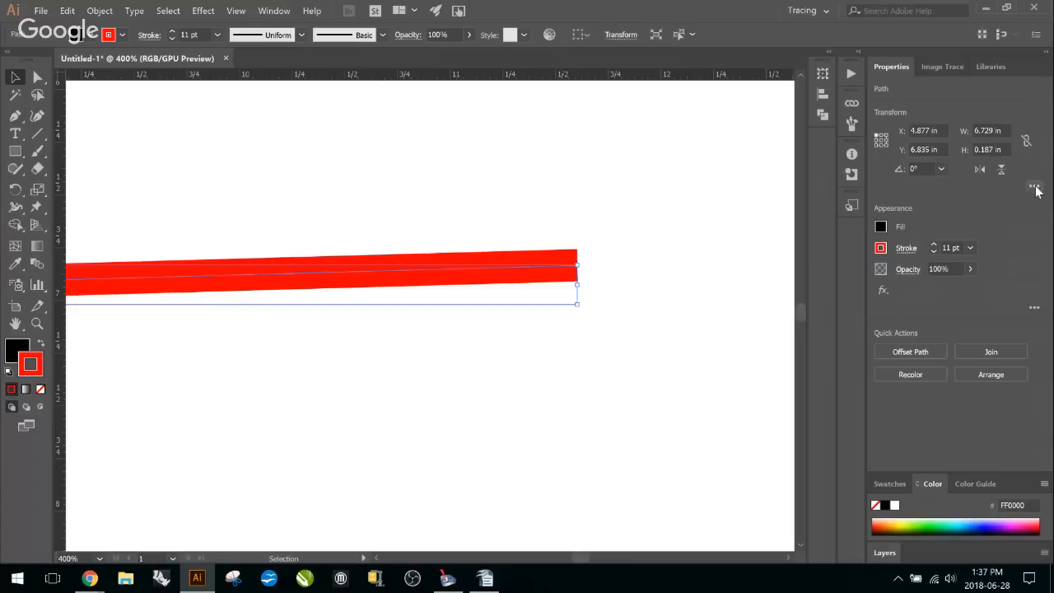
{"action": "left_click", "coordinate": [100, 11]}
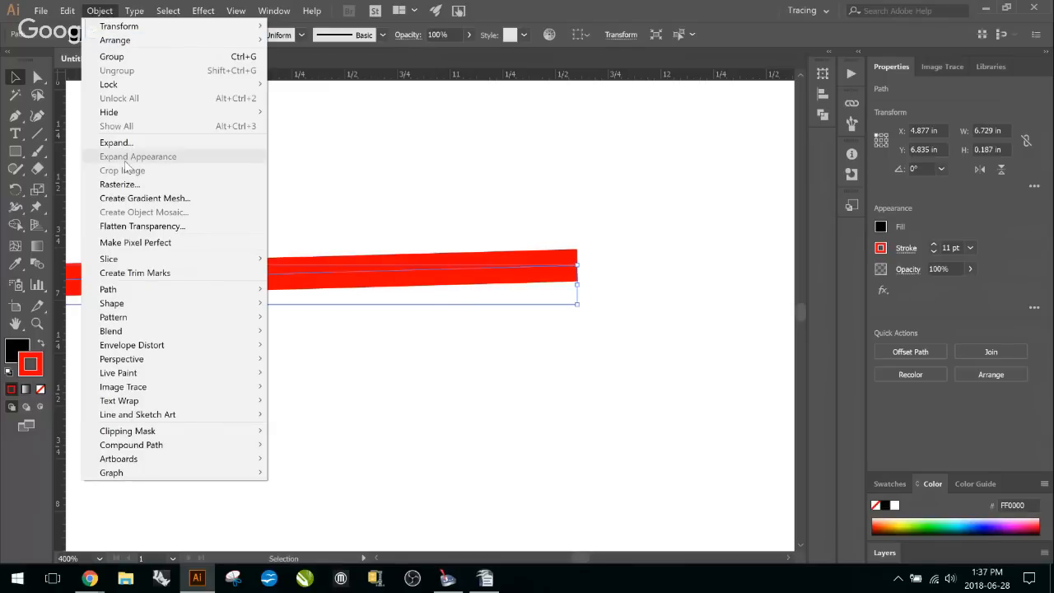
{"action": "mouse_move", "coordinate": [196, 297]}
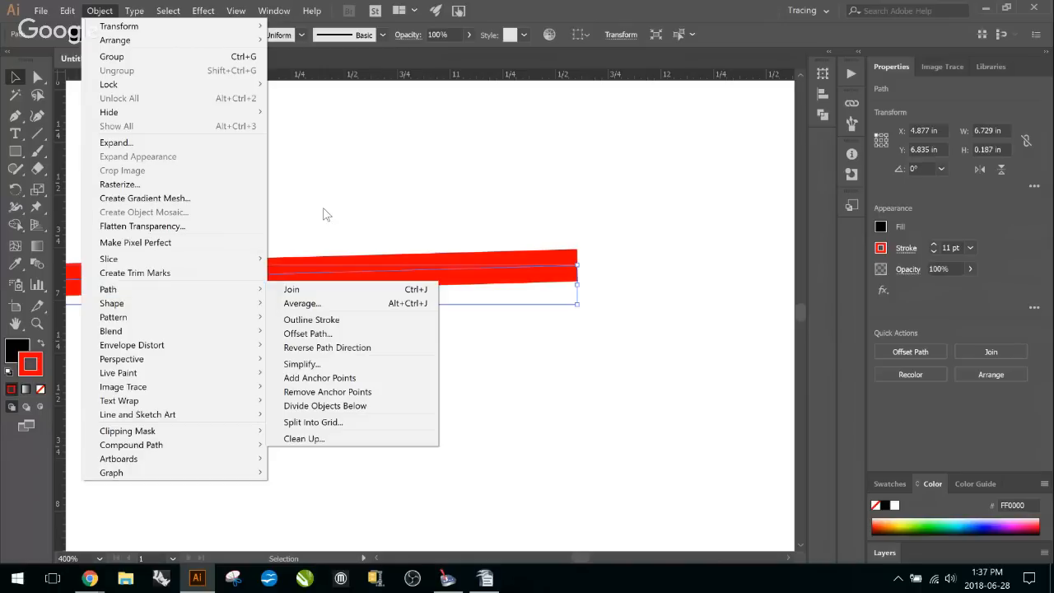
{"action": "left_click", "coordinate": [297, 280]}
{"action": "left_click", "coordinate": [296, 280]}
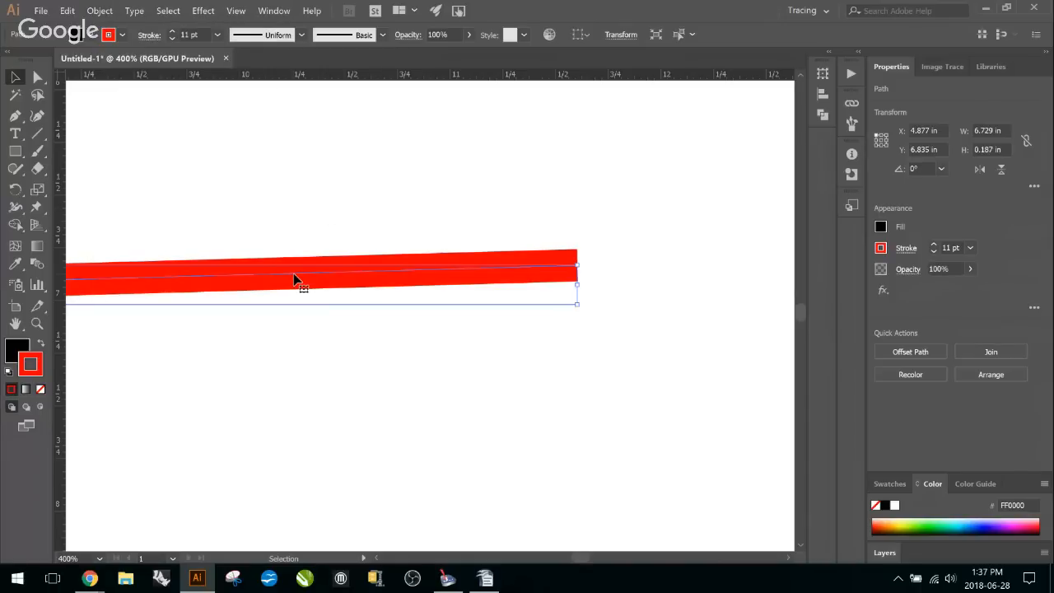
{"action": "left_click", "coordinate": [138, 37]}
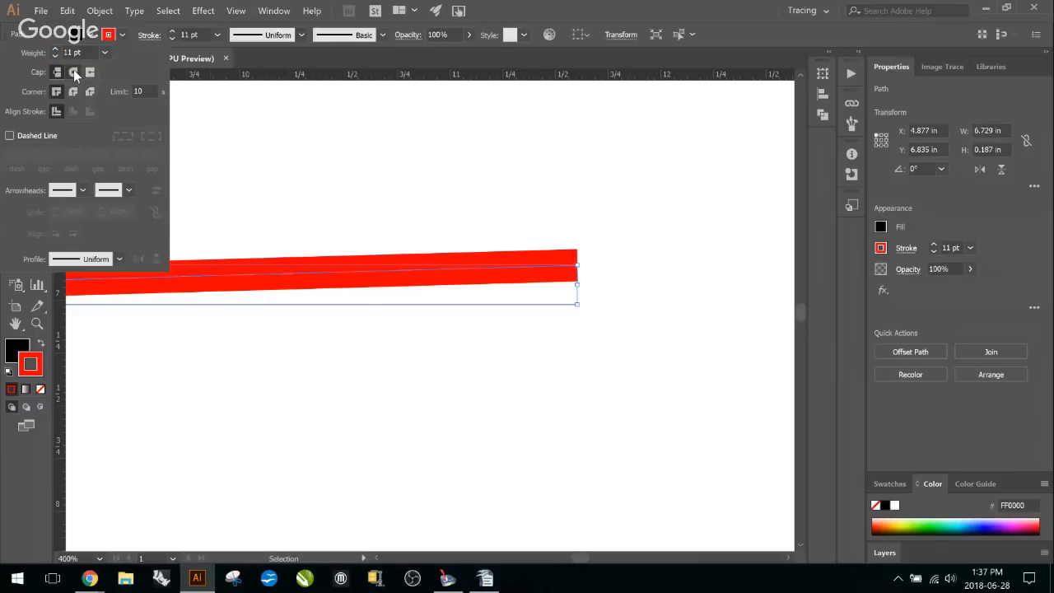
{"action": "left_click", "coordinate": [73, 72]}
{"action": "key", "text": "ctrl+0"}
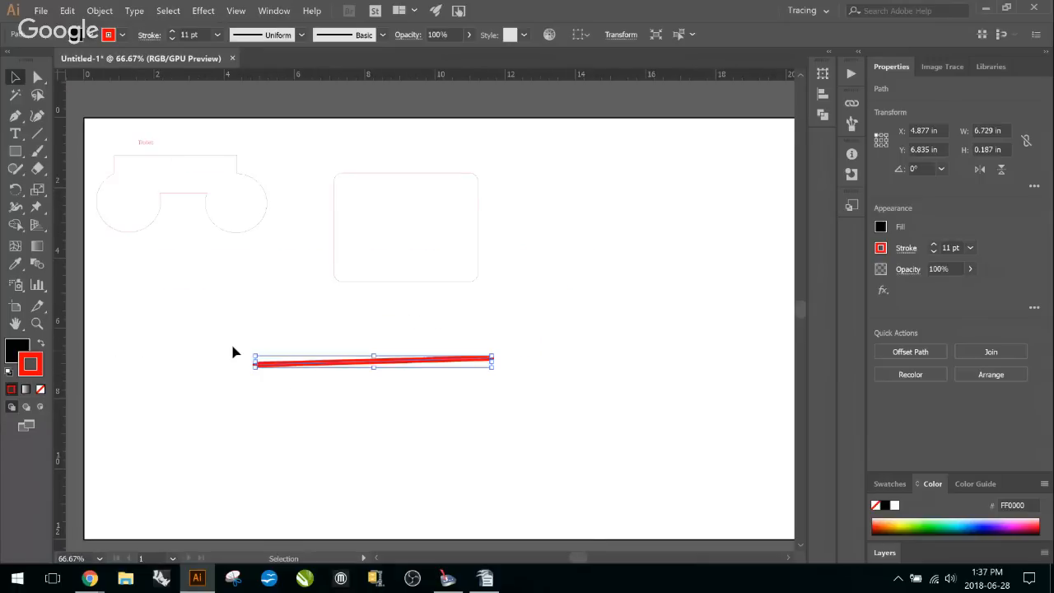
Delete the thick red line and all remaining artwork to clear the artboard
{"action": "left_click_drag", "start_coordinate": [228, 327], "coordinate": [586, 383]}
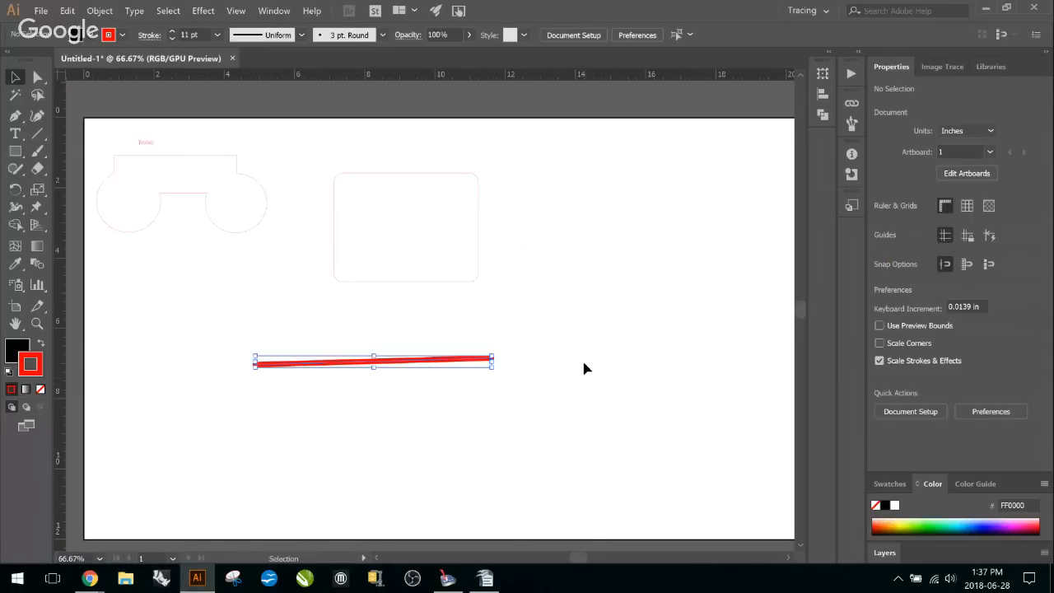
{"action": "key", "text": "Delete"}
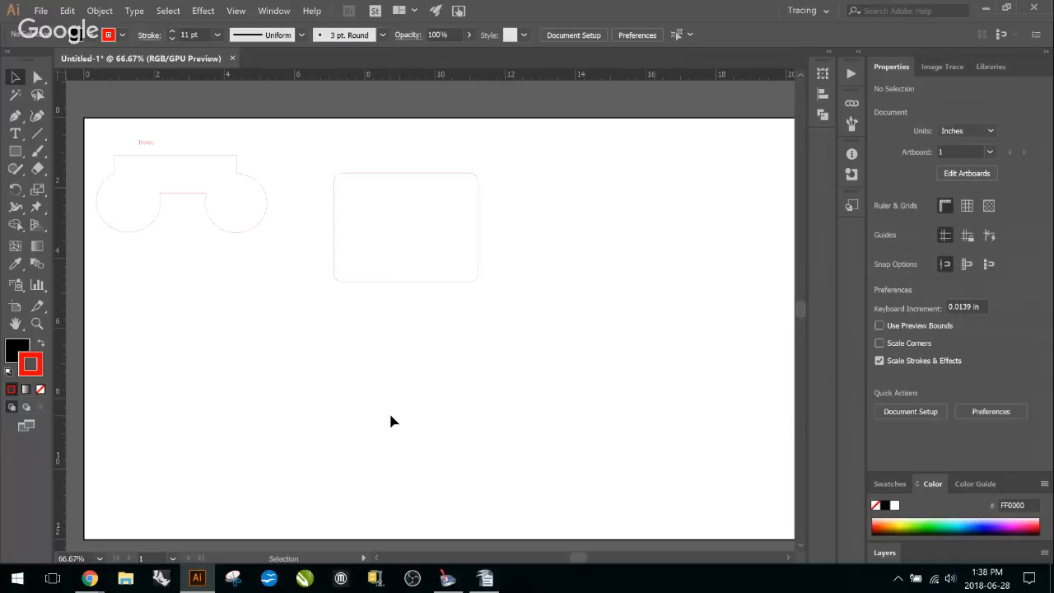
{"action": "scroll", "coordinate": [384, 379], "scroll_direction": "down", "scroll_amount": 1}
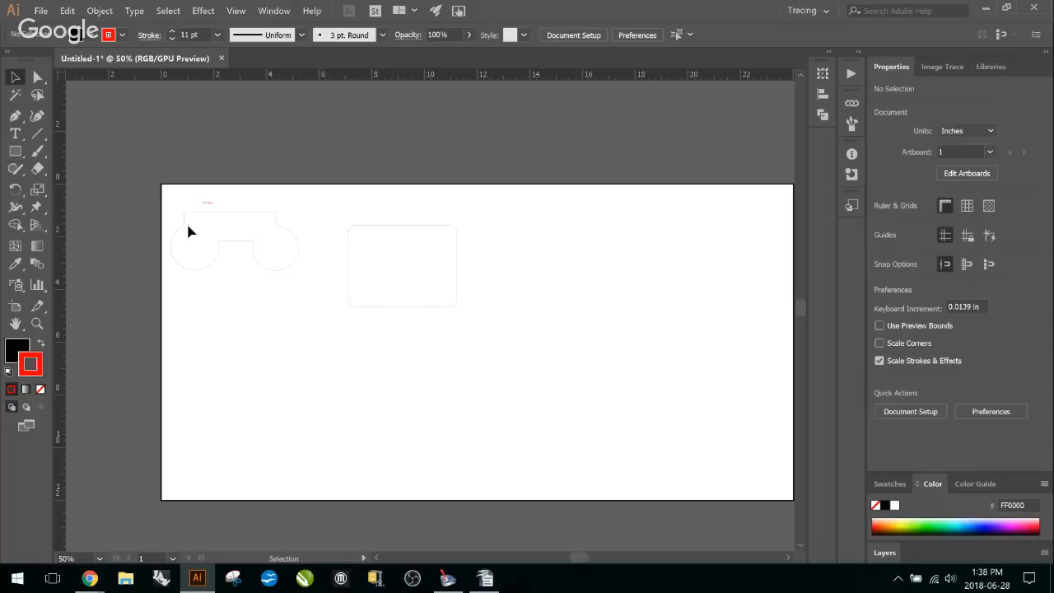
{"action": "scroll", "coordinate": [348, 410], "scroll_direction": "up", "scroll_amount": 1}
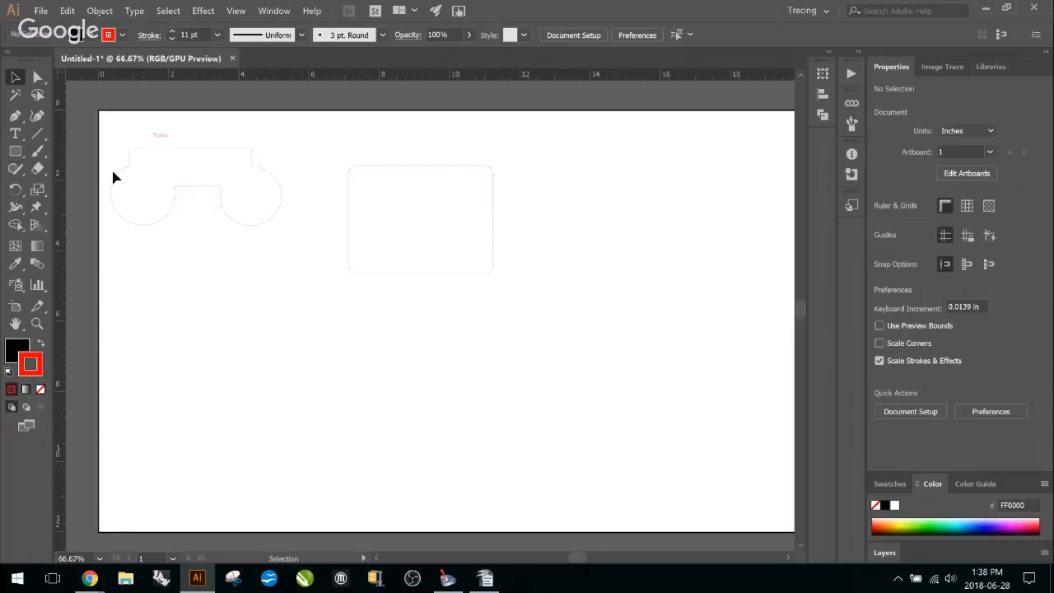
{"action": "left_click_drag", "start_coordinate": [91, 95], "coordinate": [612, 329]}
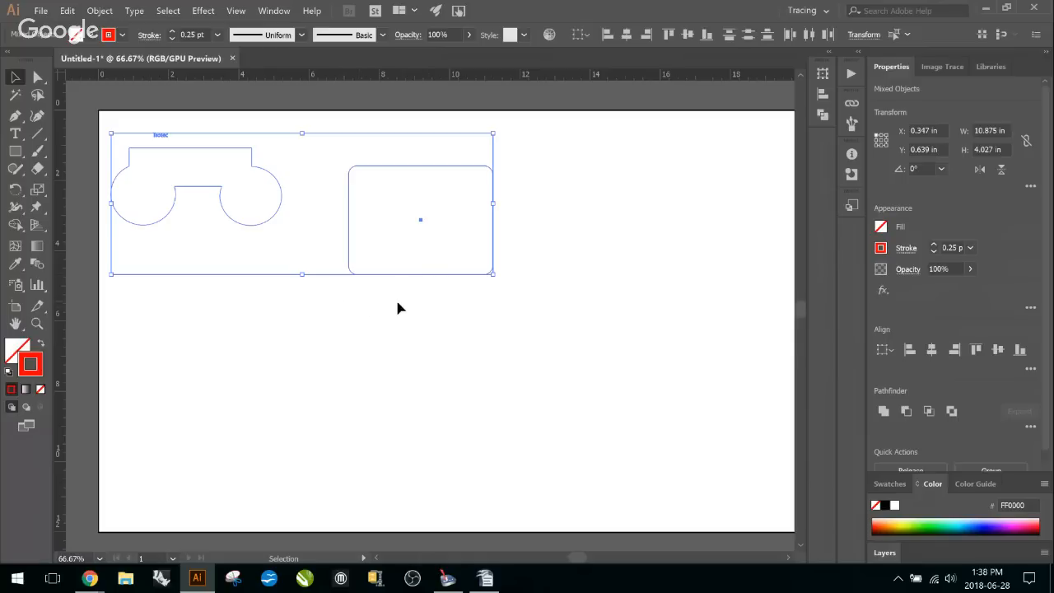
{"action": "key", "text": "Delete"}
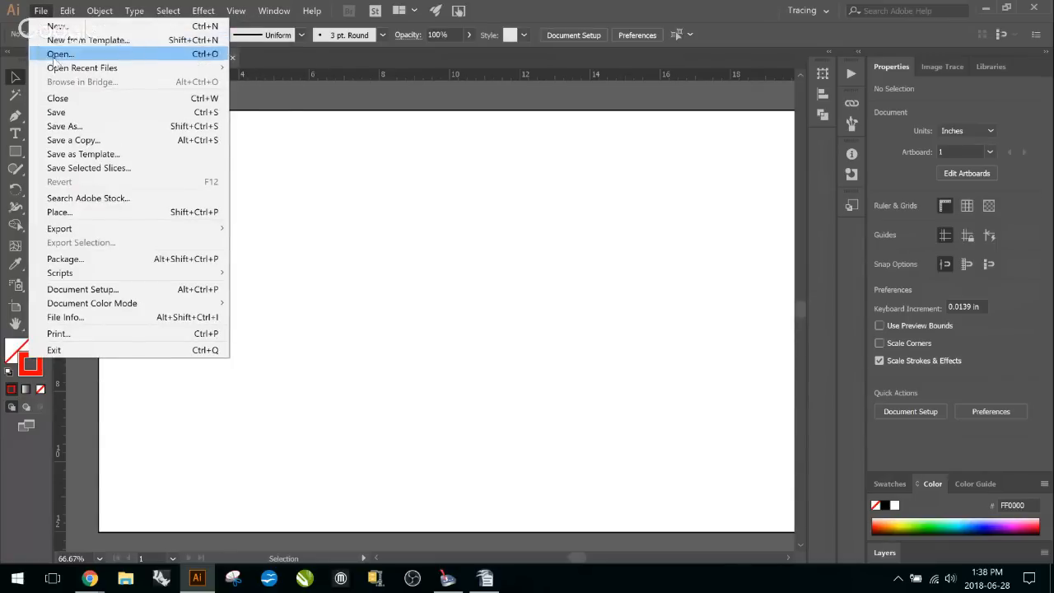
Open the recent file basics demo.ai
{"action": "mouse_move", "coordinate": [229, 72]}
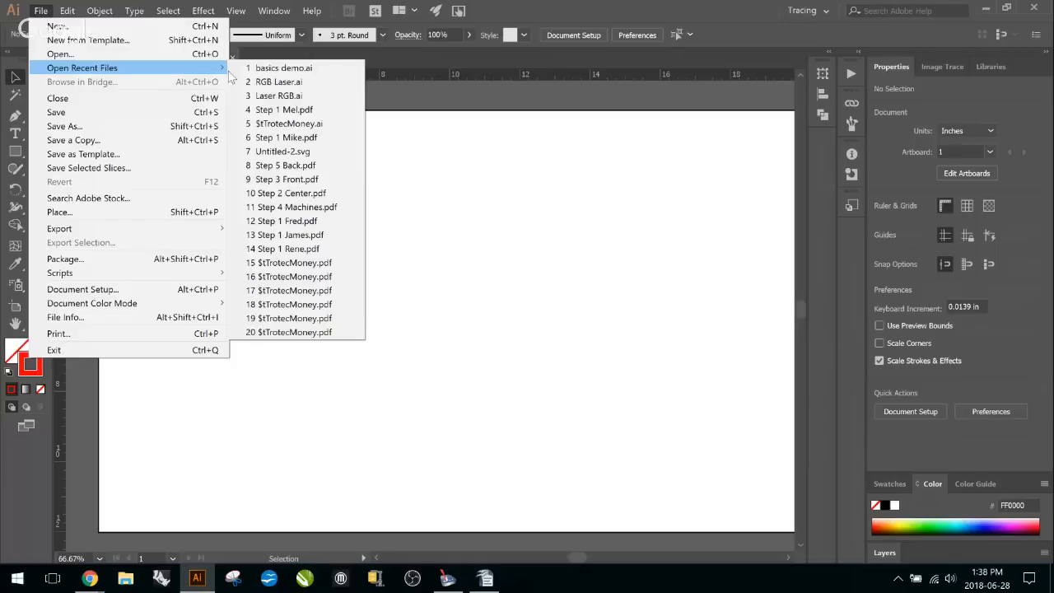
{"action": "left_click", "coordinate": [271, 69]}
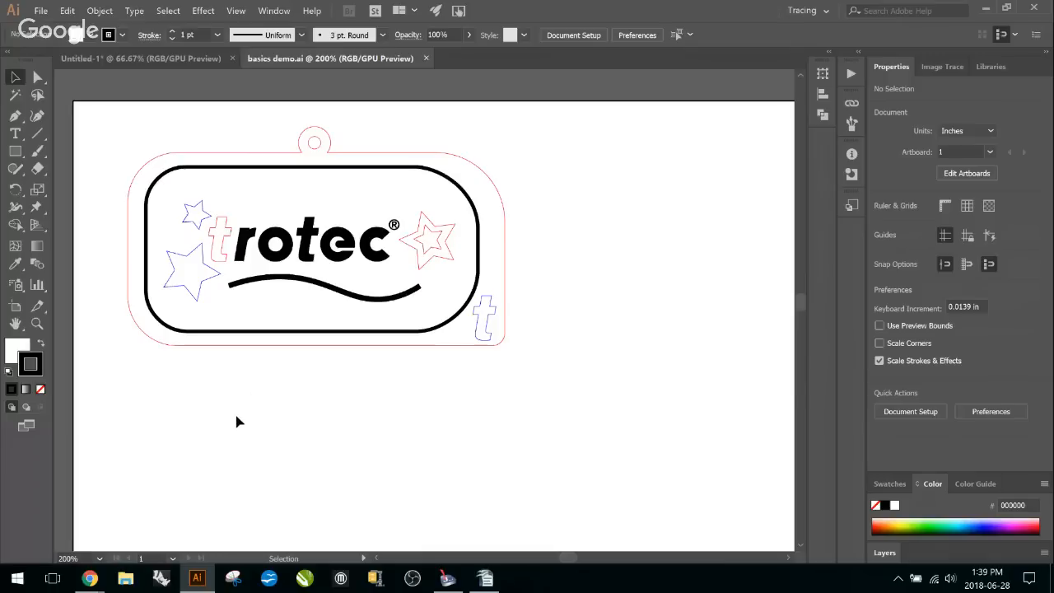
Compare the Illustrator artwork's line colours with the Standard material's process settings in TROTEC JobControl, and close the material database without saving
{"action": "left_click", "coordinate": [448, 580]}
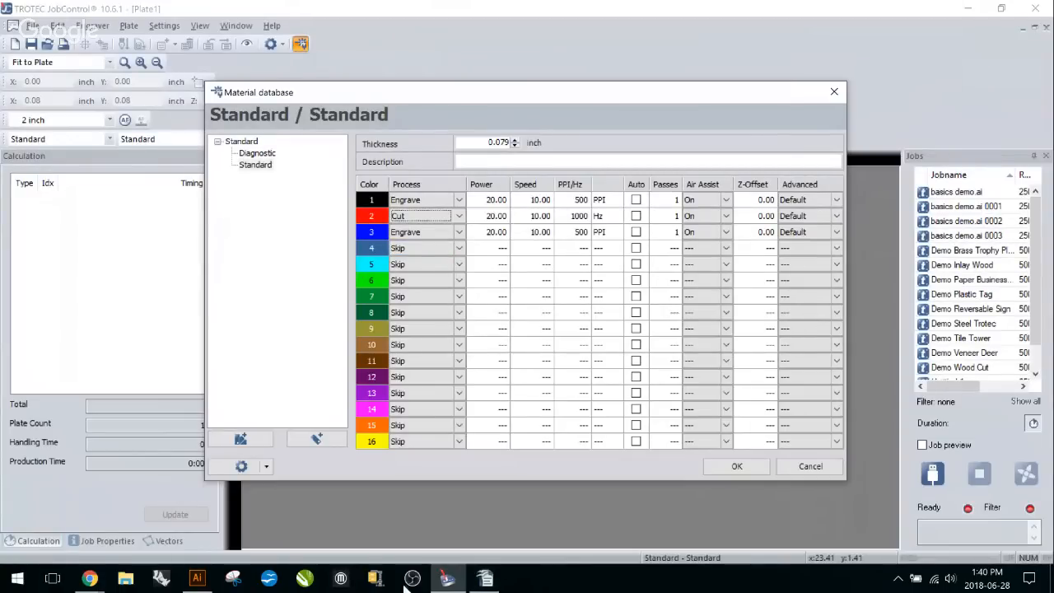
{"action": "left_click", "coordinate": [446, 579]}
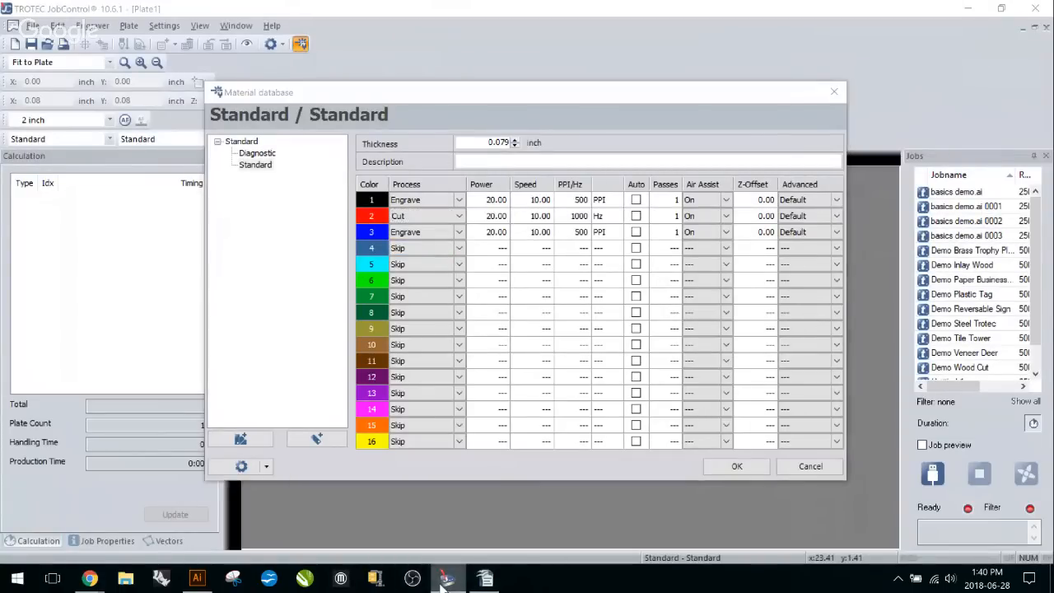
{"action": "left_click", "coordinate": [198, 579]}
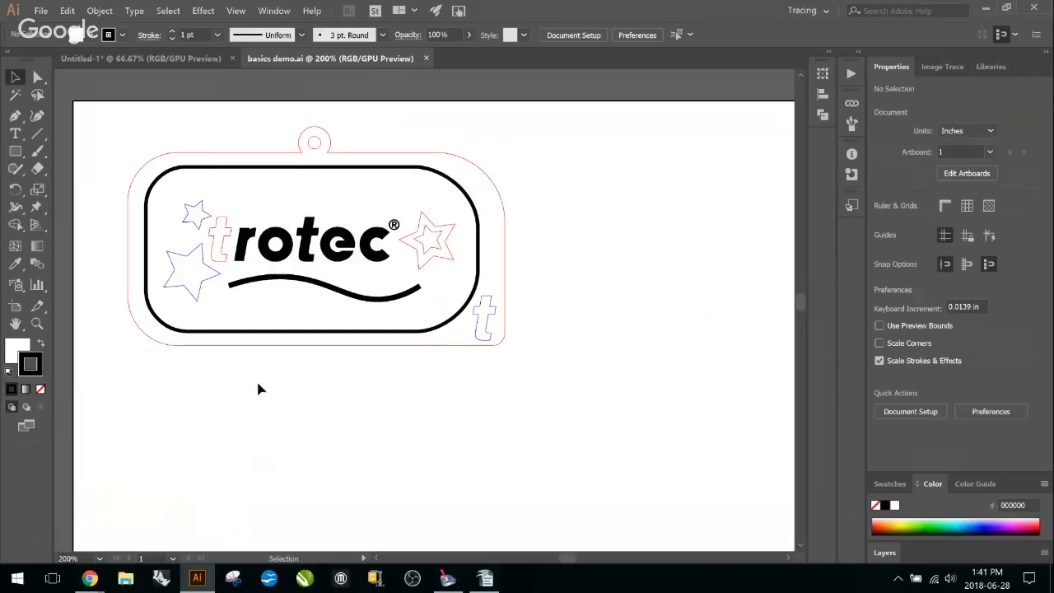
{"action": "left_click", "coordinate": [446, 579]}
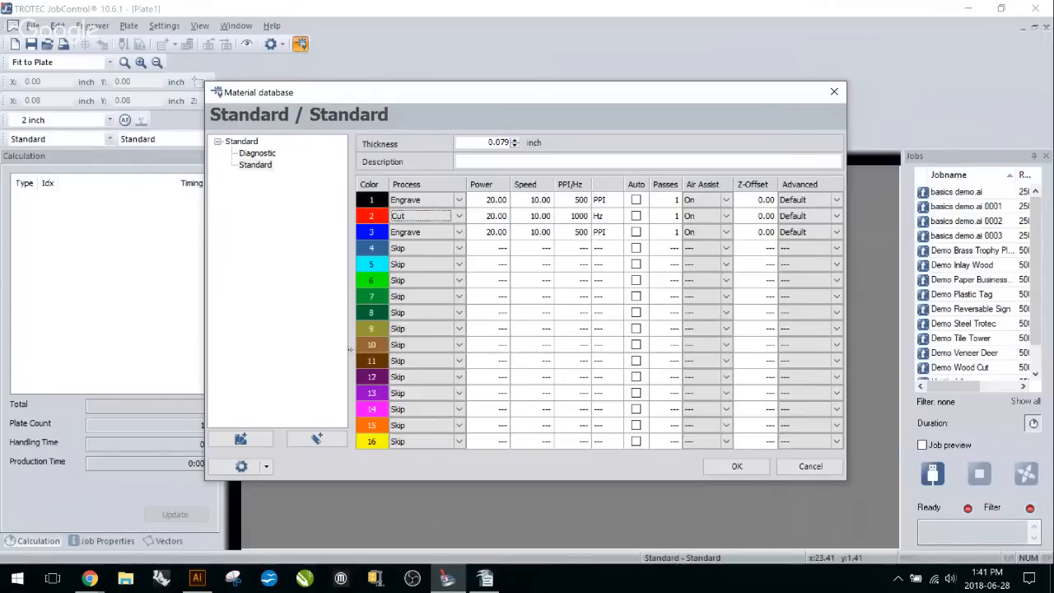
{"action": "left_click", "coordinate": [813, 468]}
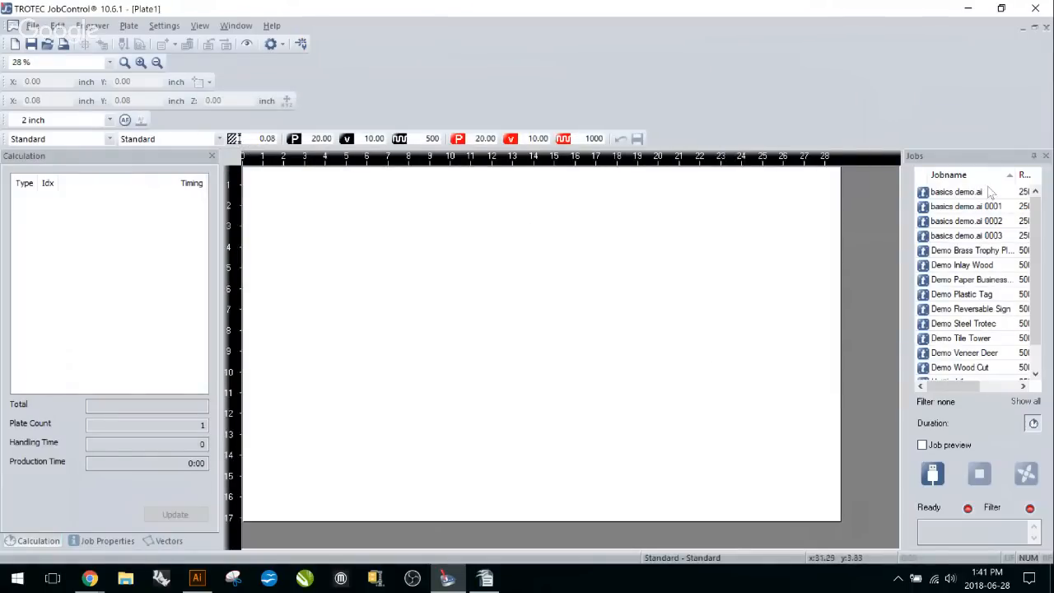
Place the basics demo.ai job on the plate at about X 3.59 in, Y 1.65 in with its artwork preview shown
{"action": "left_click_drag", "start_coordinate": [955, 191], "coordinate": [378, 232]}
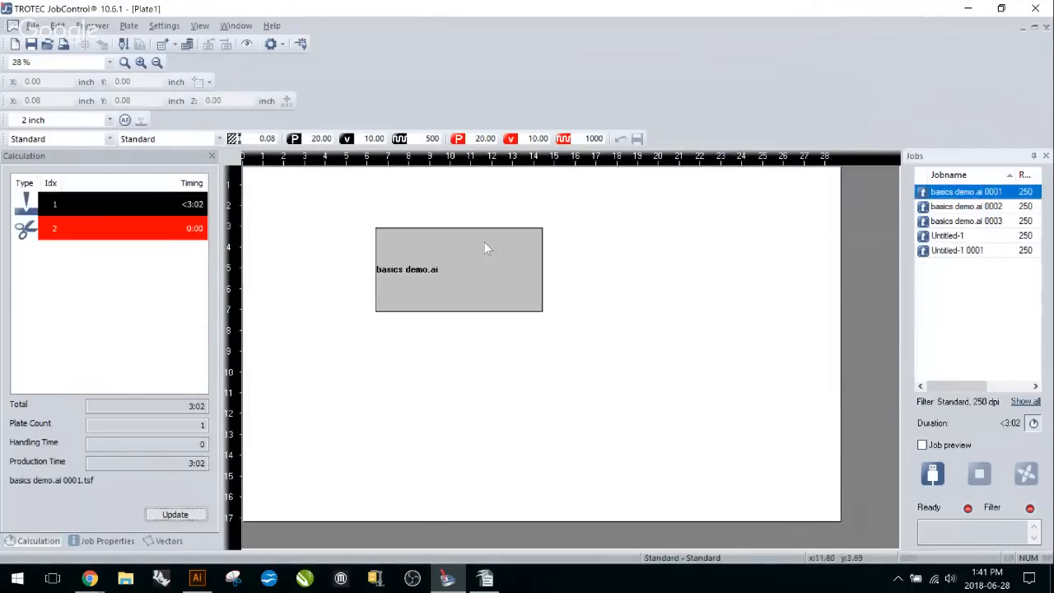
{"action": "left_click", "coordinate": [246, 44]}
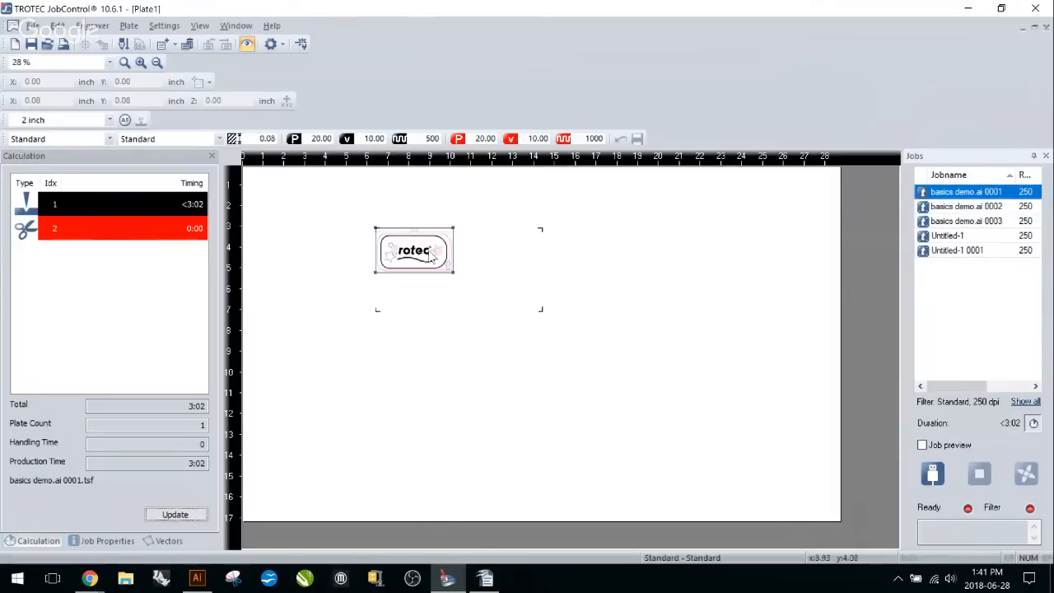
{"action": "left_click_drag", "start_coordinate": [428, 264], "coordinate": [369, 234]}
{"action": "scroll", "coordinate": [498, 305], "scroll_direction": "up", "scroll_amount": 1}
{"action": "scroll", "coordinate": [602, 379], "scroll_direction": "up", "scroll_amount": 1}
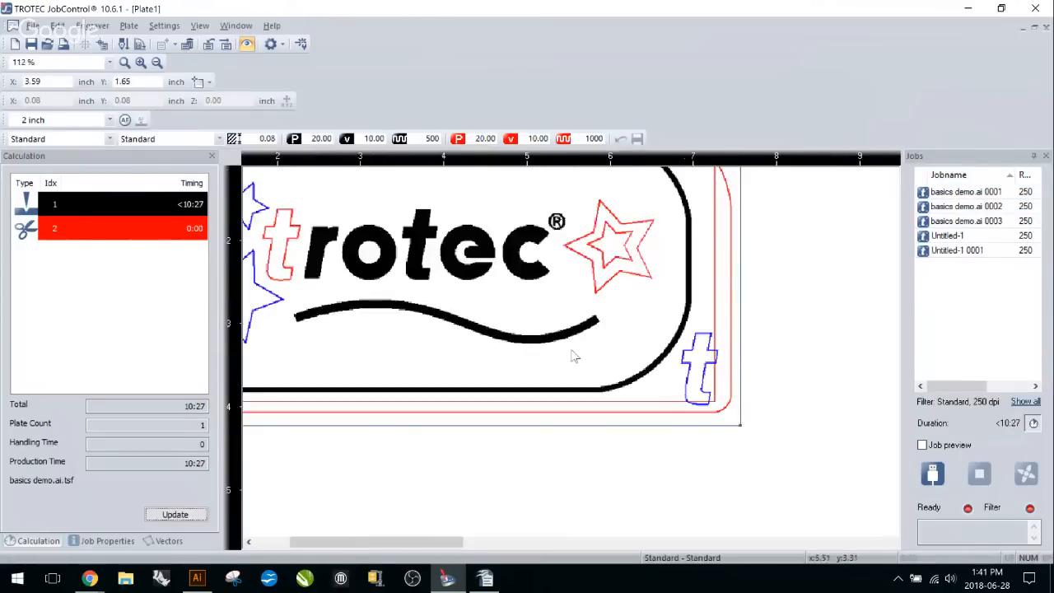
Make the colour order changeable for the Standard material in the material database
{"action": "scroll", "coordinate": [574, 354], "scroll_direction": "down", "scroll_amount": 1}
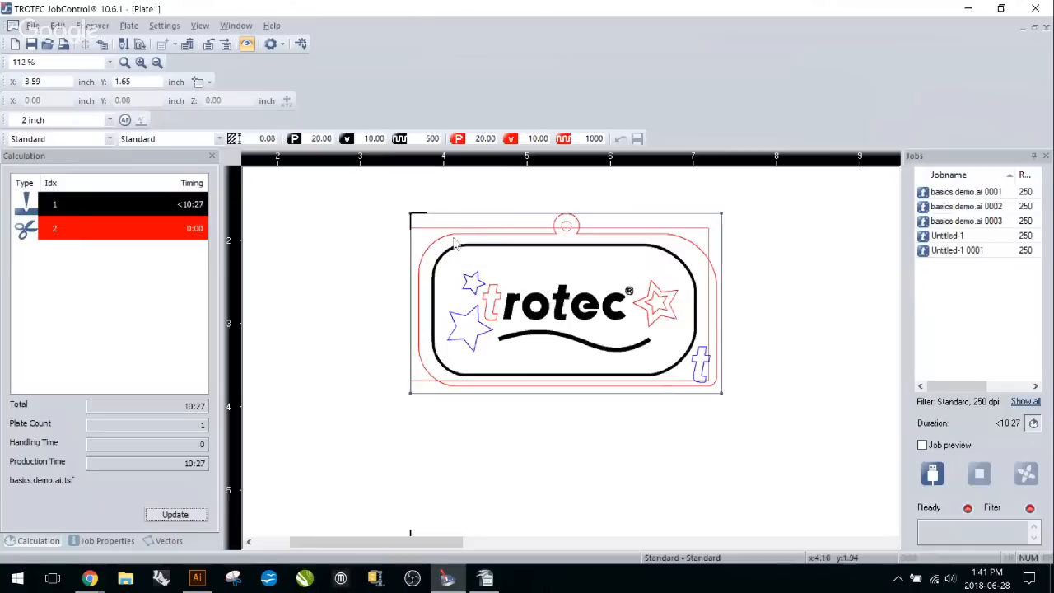
{"action": "left_click", "coordinate": [300, 43]}
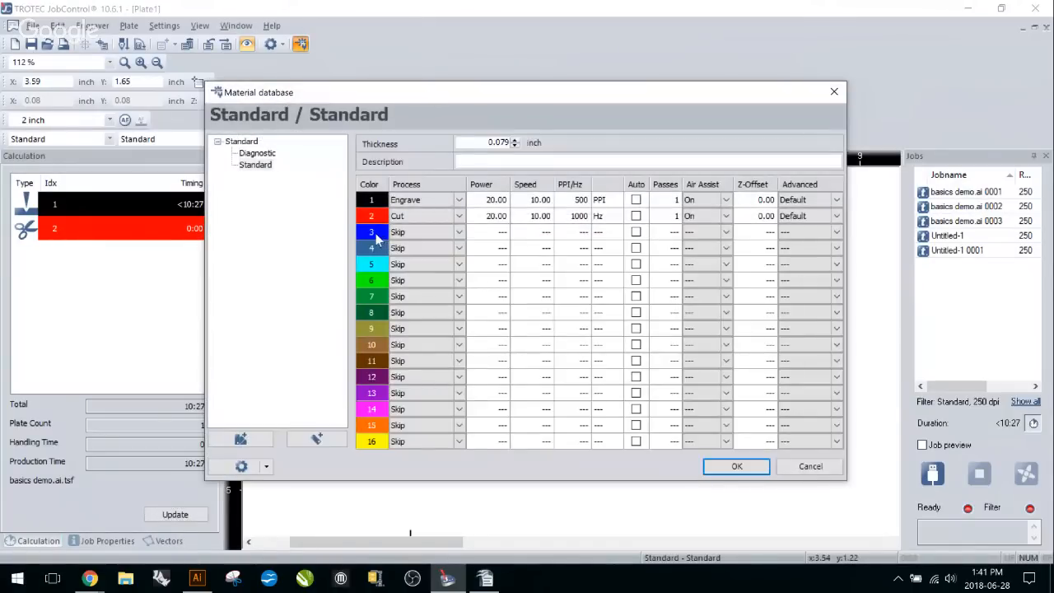
{"action": "mouse_move", "coordinate": [374, 234]}
{"action": "left_click", "coordinate": [267, 467]}
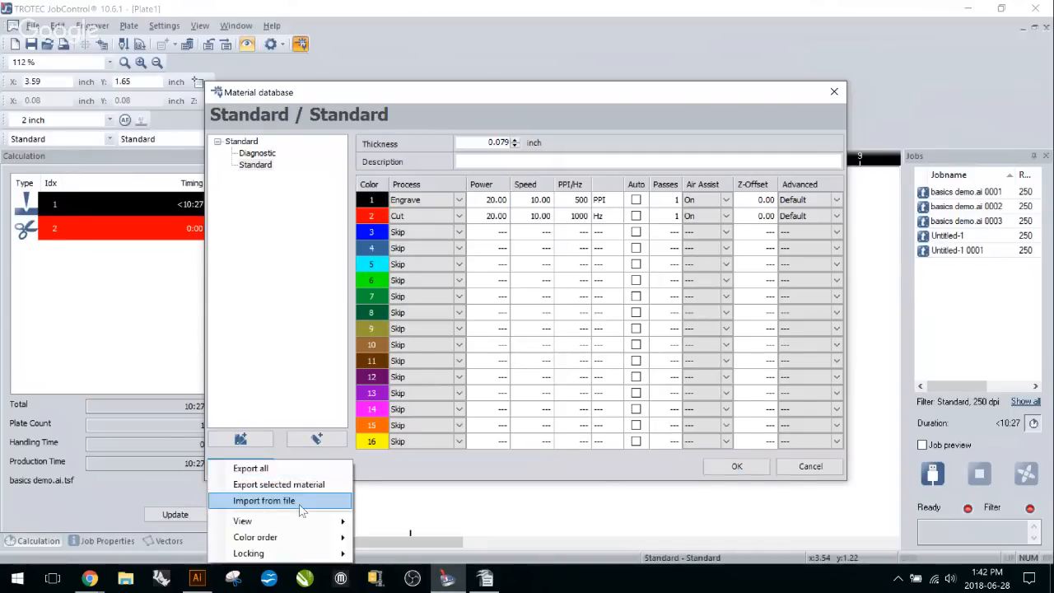
{"action": "mouse_move", "coordinate": [327, 530]}
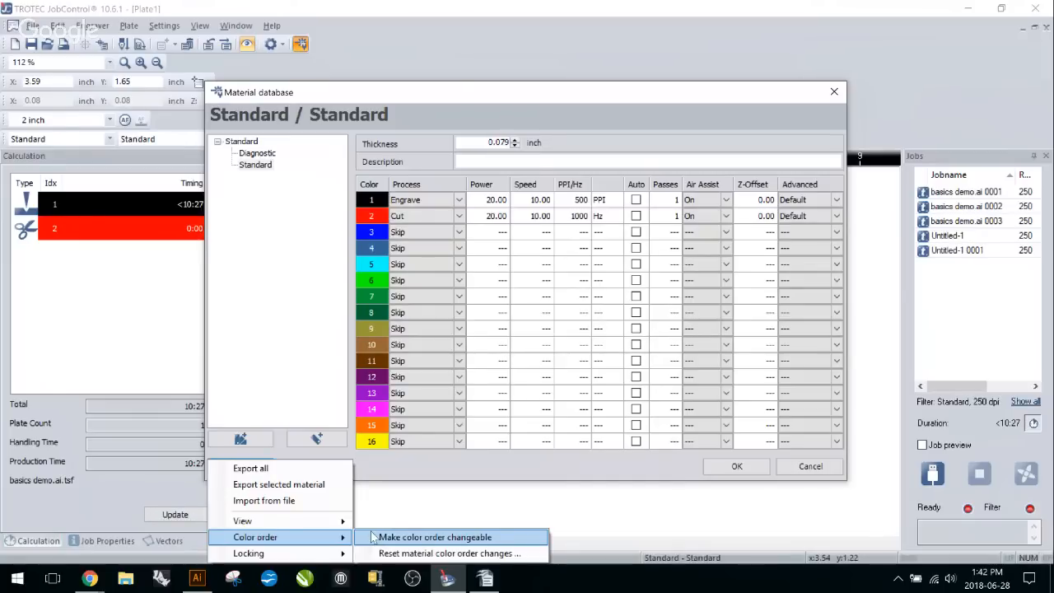
{"action": "left_click", "coordinate": [372, 537]}
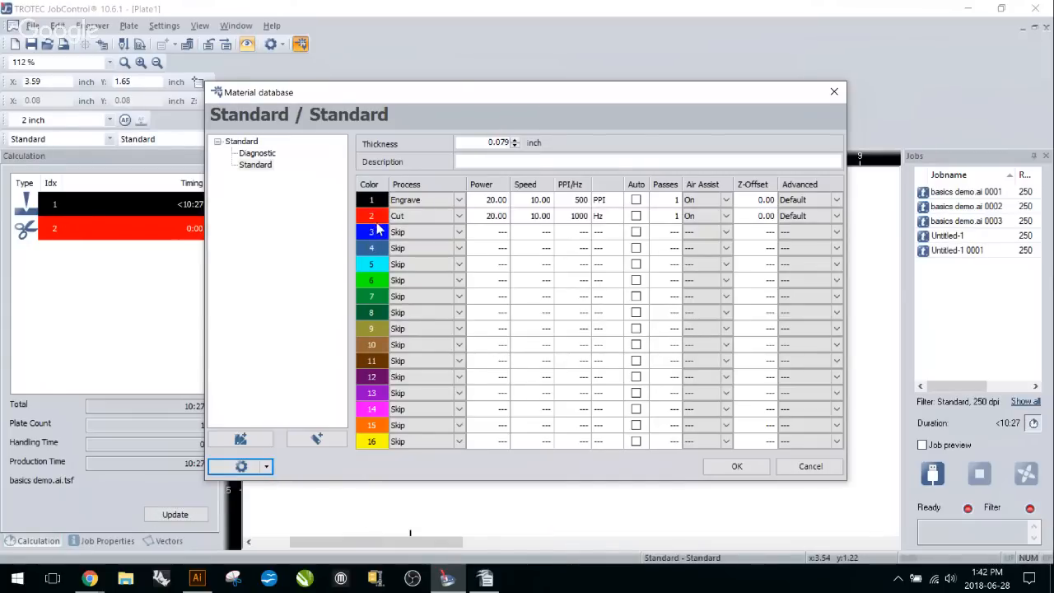
Move blue ahead of the red cut process in the Standard material's colour order, and save the material database
{"action": "left_click_drag", "start_coordinate": [371, 219], "coordinate": [372, 237]}
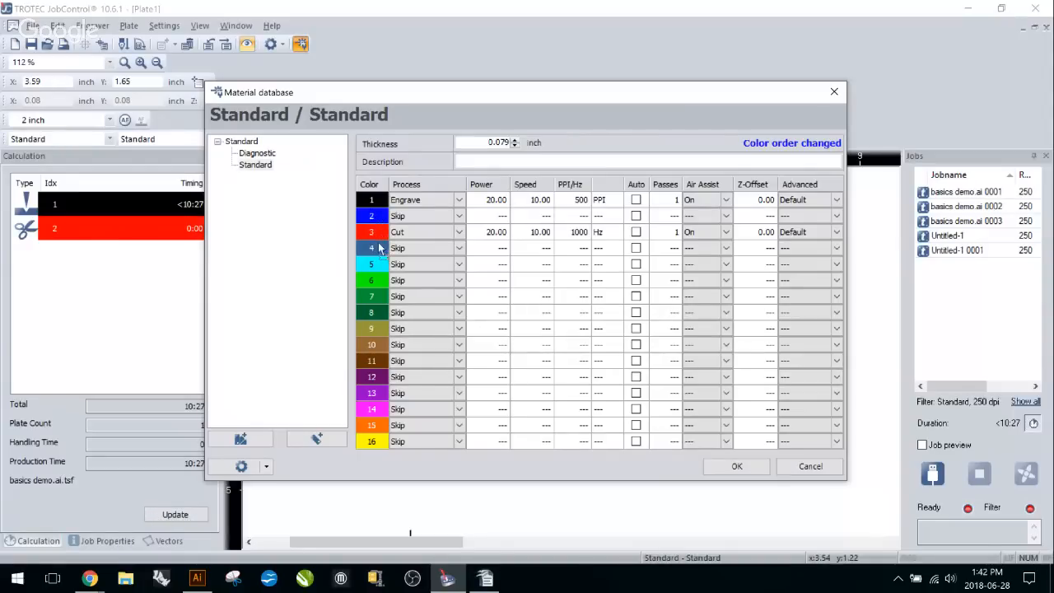
{"action": "left_click_drag", "start_coordinate": [379, 244], "coordinate": [374, 217]}
{"action": "left_click", "coordinate": [430, 219]}
{"action": "left_click", "coordinate": [439, 234]}
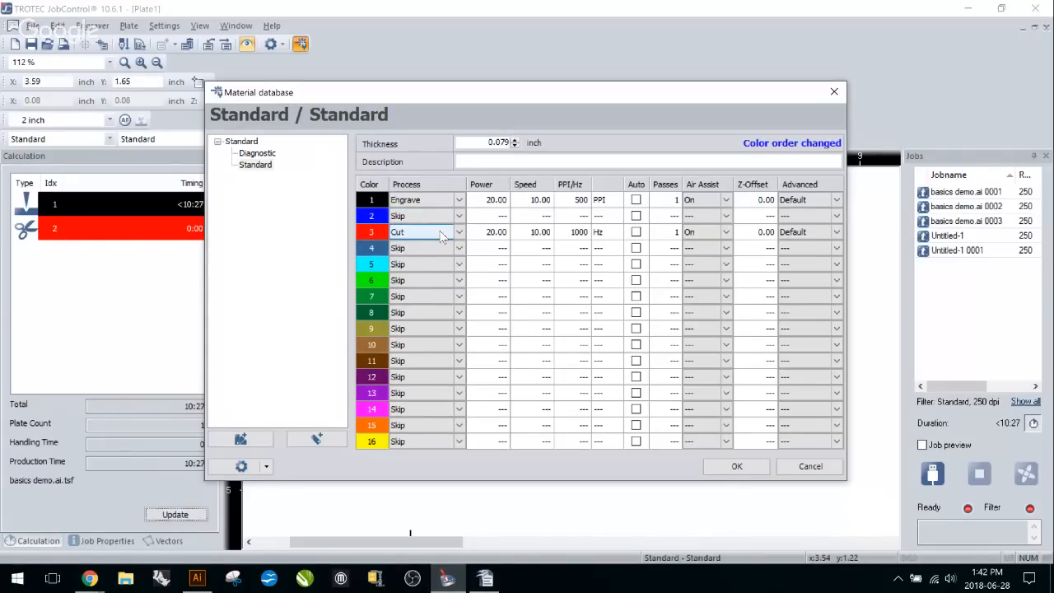
{"action": "left_click", "coordinate": [735, 466]}
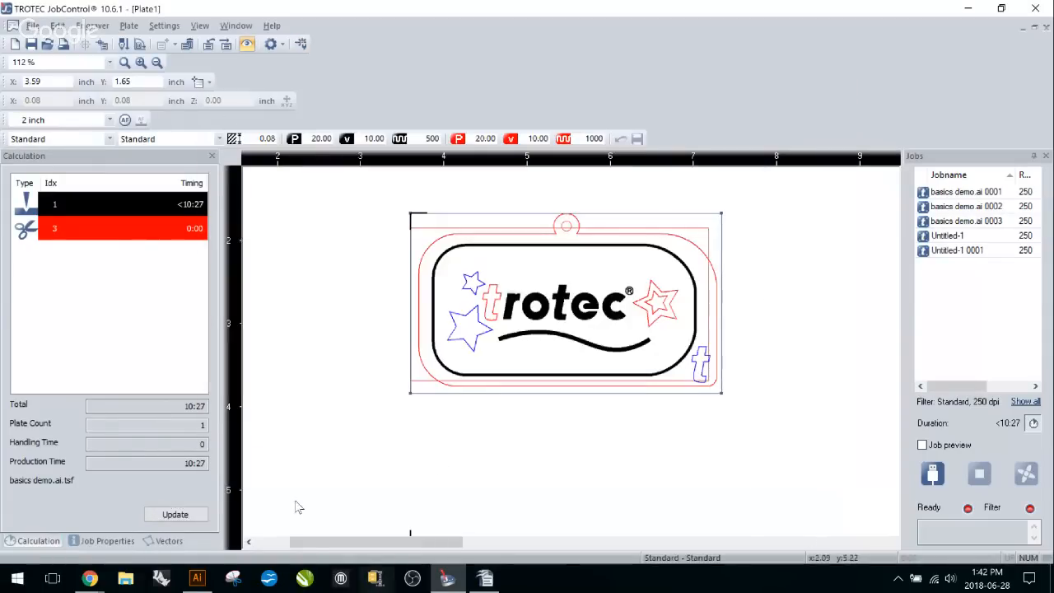
Switch to Illustrator and open the print settings for basics demo.ai
{"action": "left_click", "coordinate": [444, 581]}
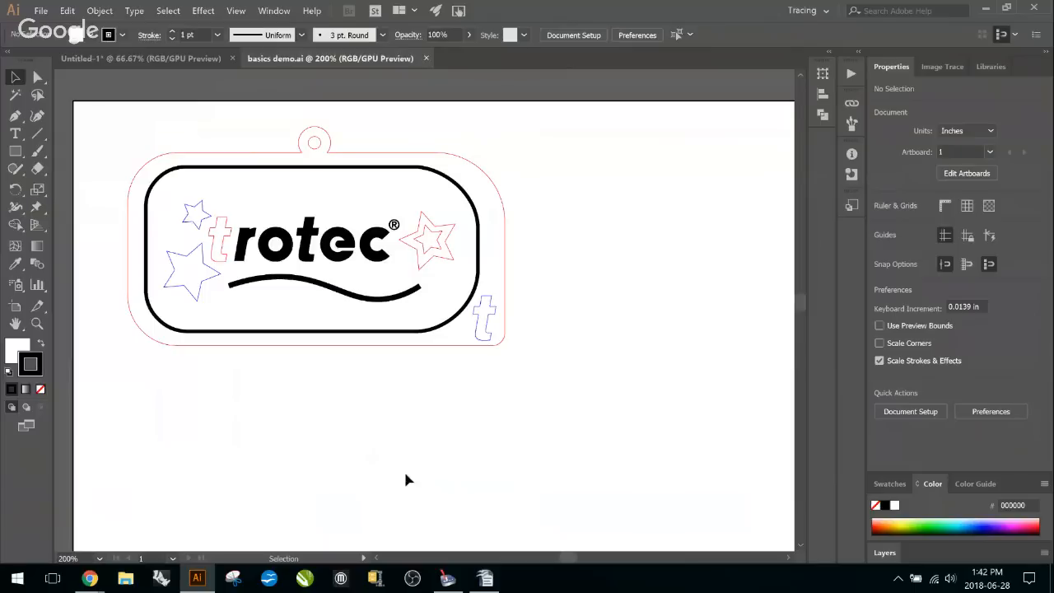
{"action": "scroll", "coordinate": [579, 254], "scroll_direction": "down", "scroll_amount": 2}
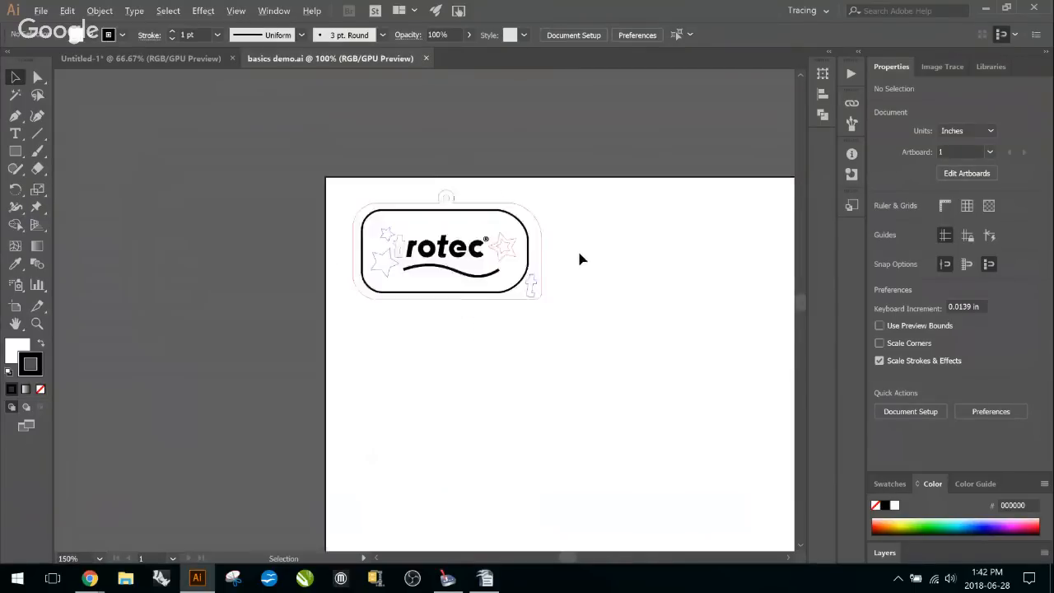
{"action": "scroll", "coordinate": [579, 259], "scroll_direction": "down", "scroll_amount": 1}
{"action": "left_click_drag", "start_coordinate": [609, 349], "coordinate": [369, 316]}
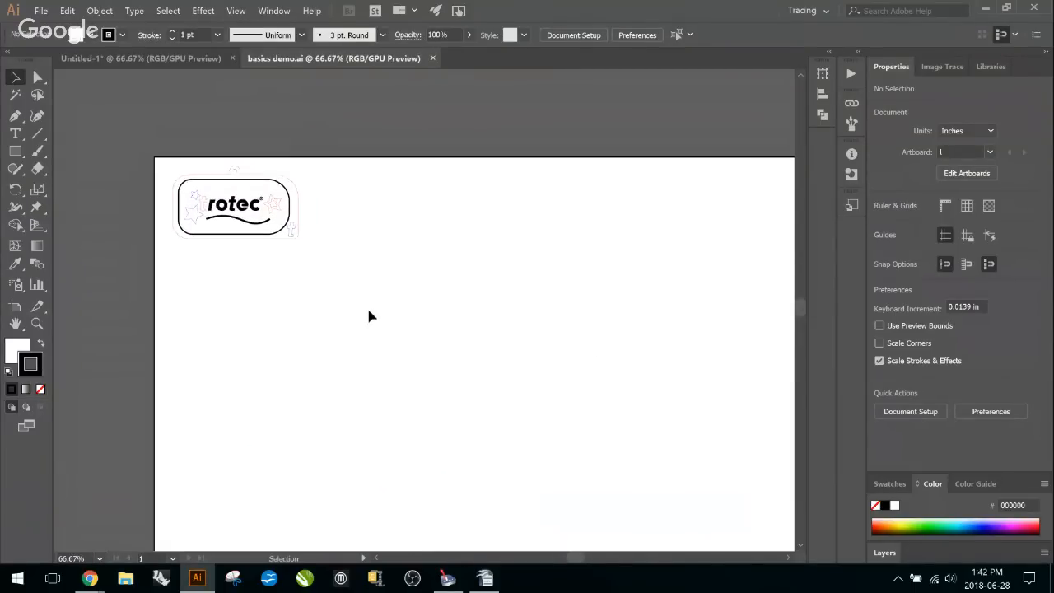
{"action": "left_click", "coordinate": [40, 10]}
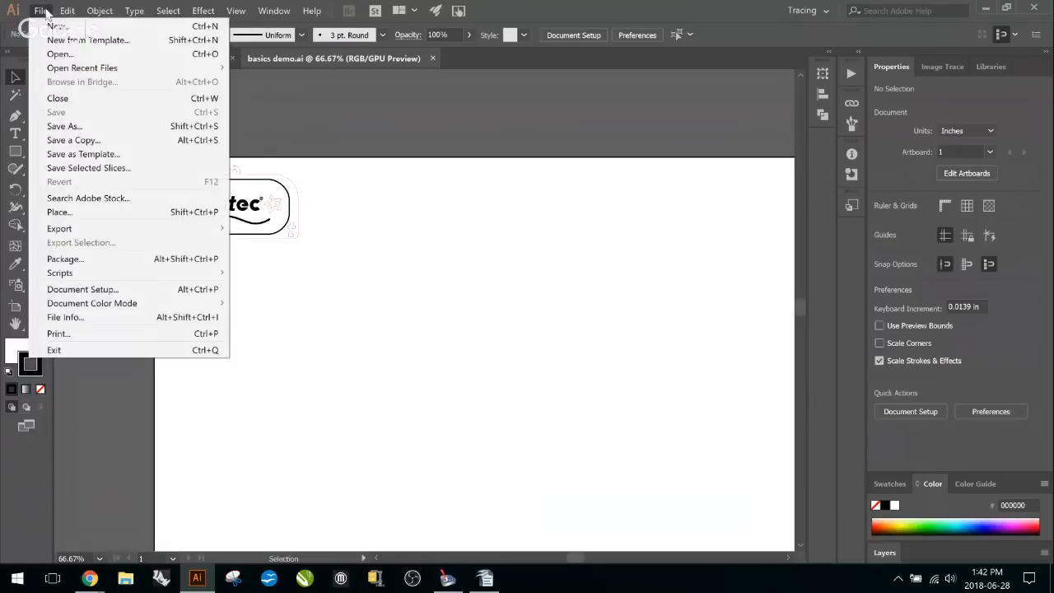
{"action": "left_click", "coordinate": [130, 332]}
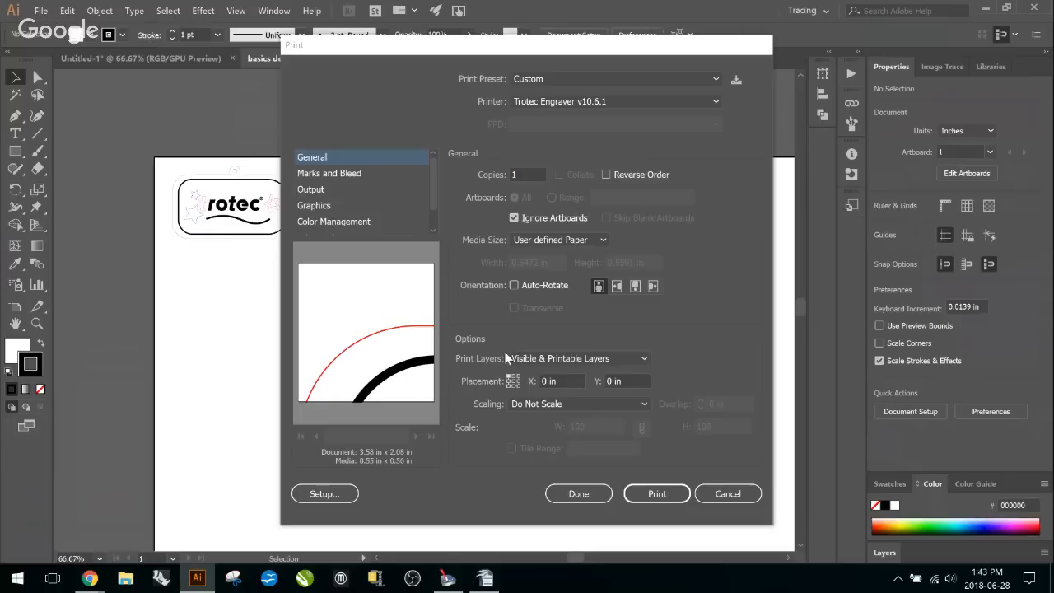
Open the printing preferences of the Trotec Engraver v10.6.1 printer from the print setup
{"action": "left_click", "coordinate": [336, 494]}
{"action": "left_click", "coordinate": [336, 495]}
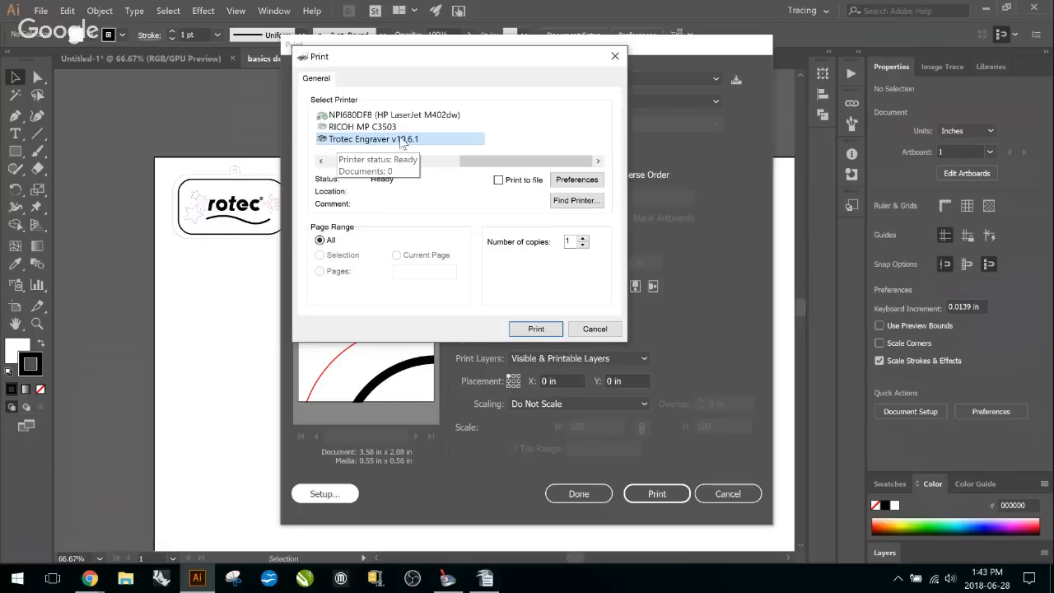
{"action": "left_click", "coordinate": [401, 143]}
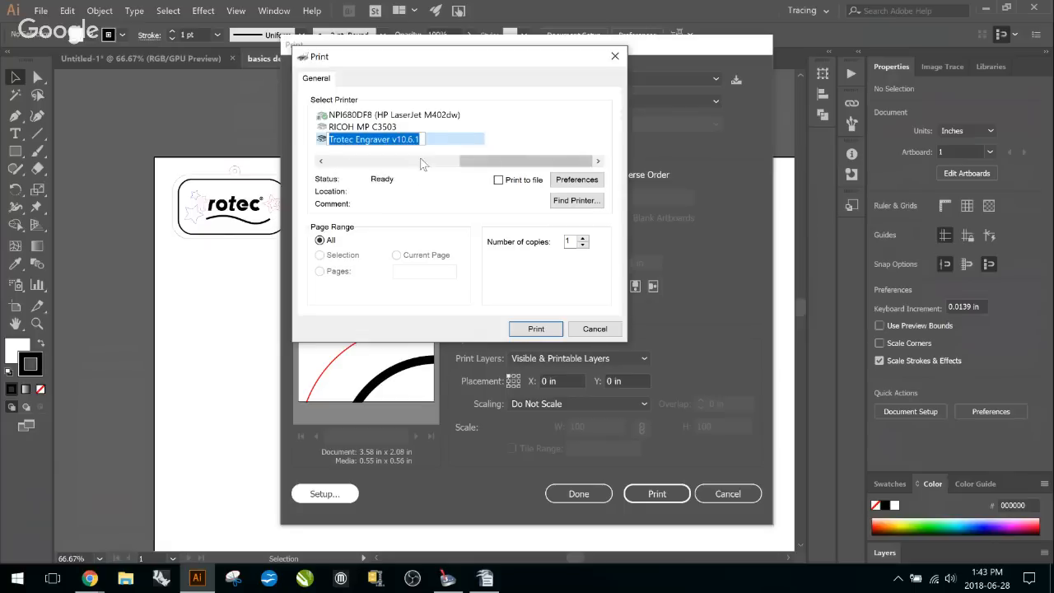
{"action": "left_click", "coordinate": [466, 172]}
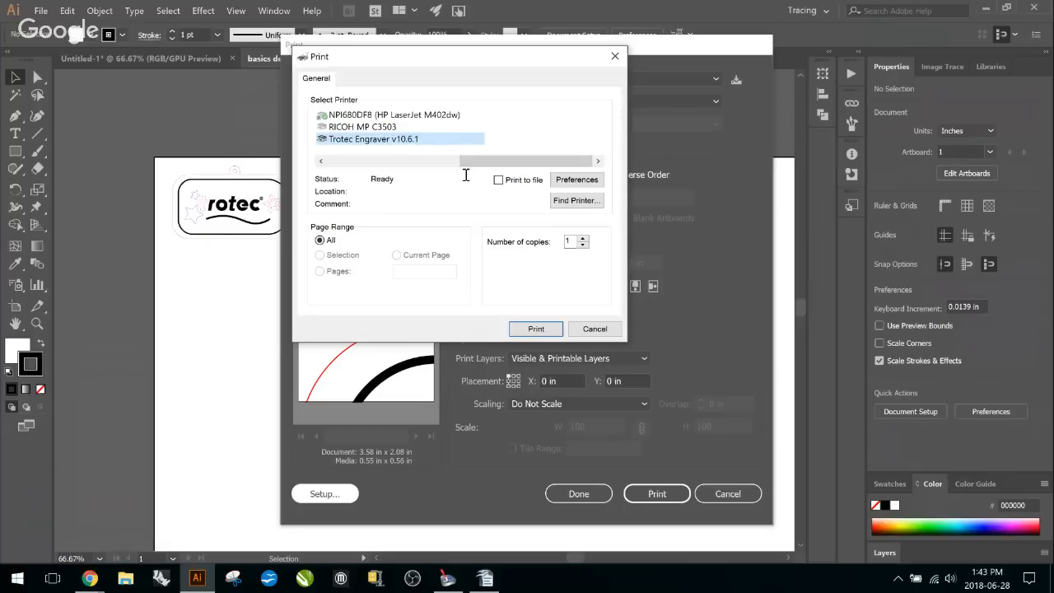
{"action": "left_click", "coordinate": [582, 186]}
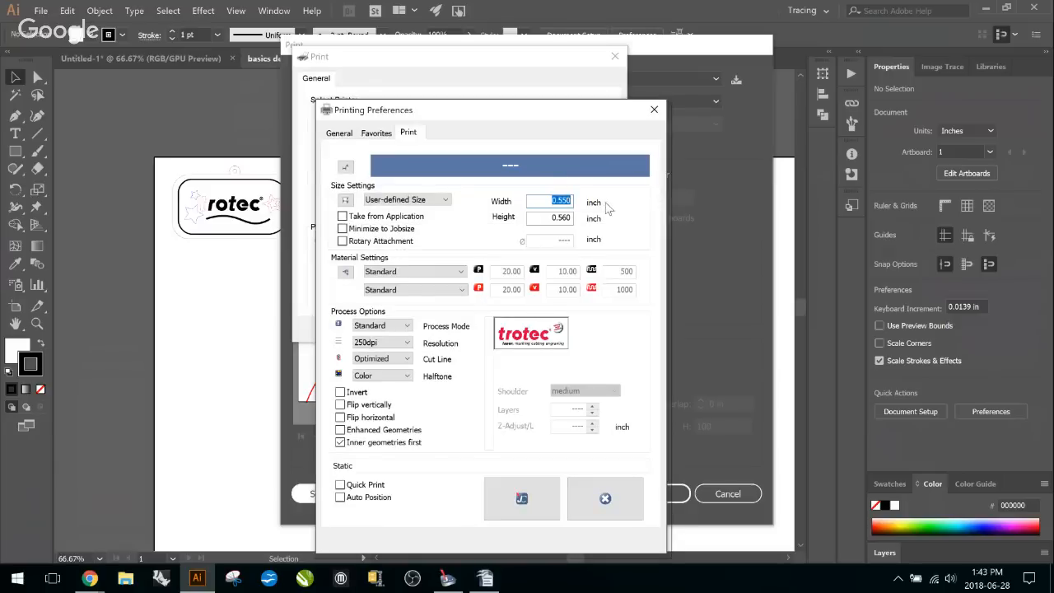
{"action": "left_click_drag", "start_coordinate": [466, 116], "coordinate": [528, 51]}
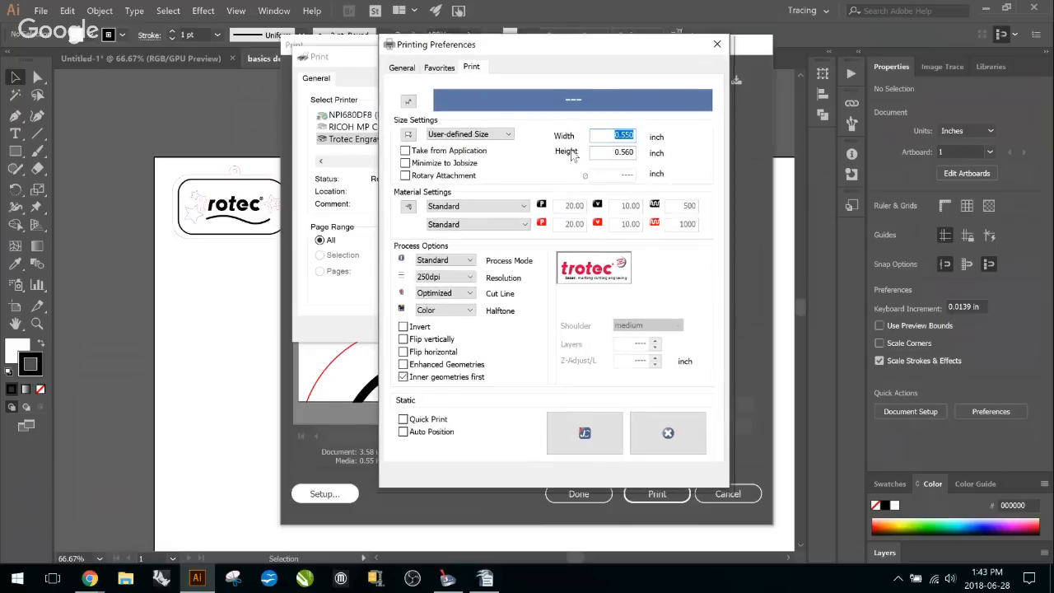
Set the user-defined print job size to 24 inches wide and 12 inches high
{"action": "left_click_drag", "start_coordinate": [611, 135], "coordinate": [658, 142]}
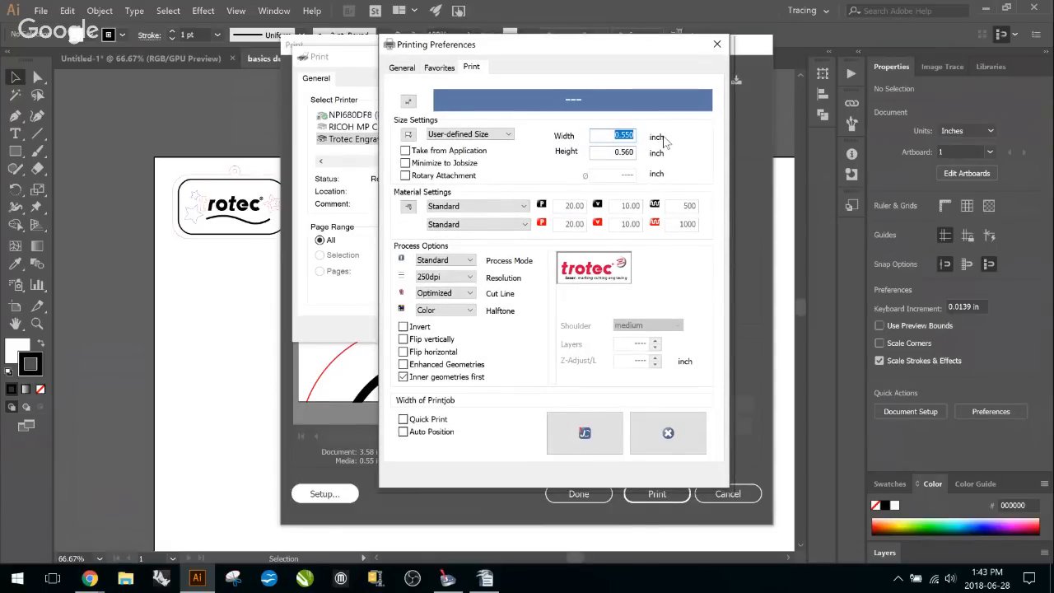
{"action": "type", "text": "24"}
{"action": "key", "text": "Tab"}
{"action": "type", "text": "12"}
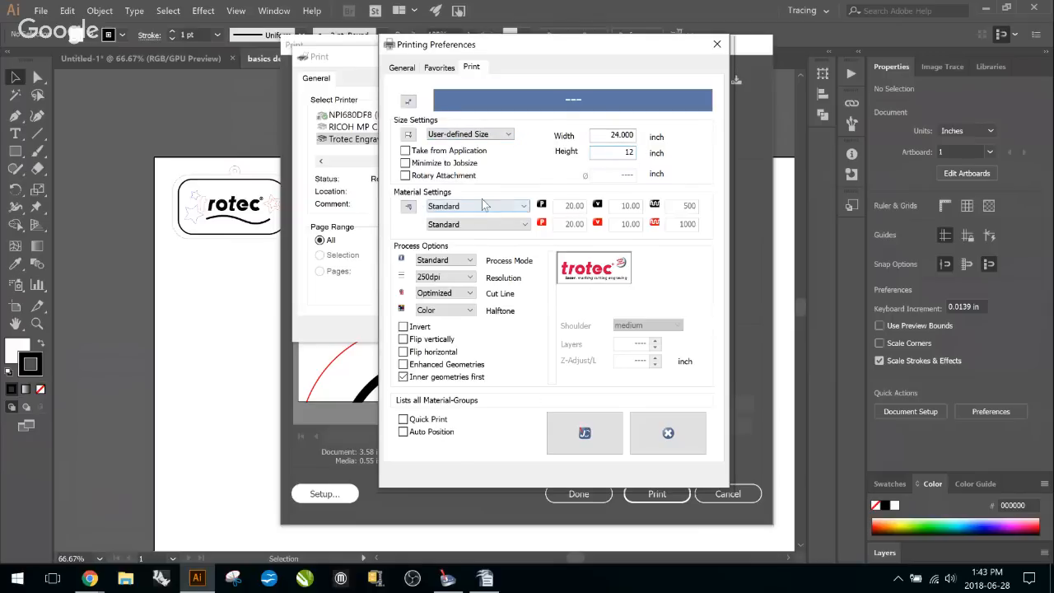
Use the Standard material group, the Standard material and the Standard process mode for the print job
{"action": "left_click", "coordinate": [522, 205]}
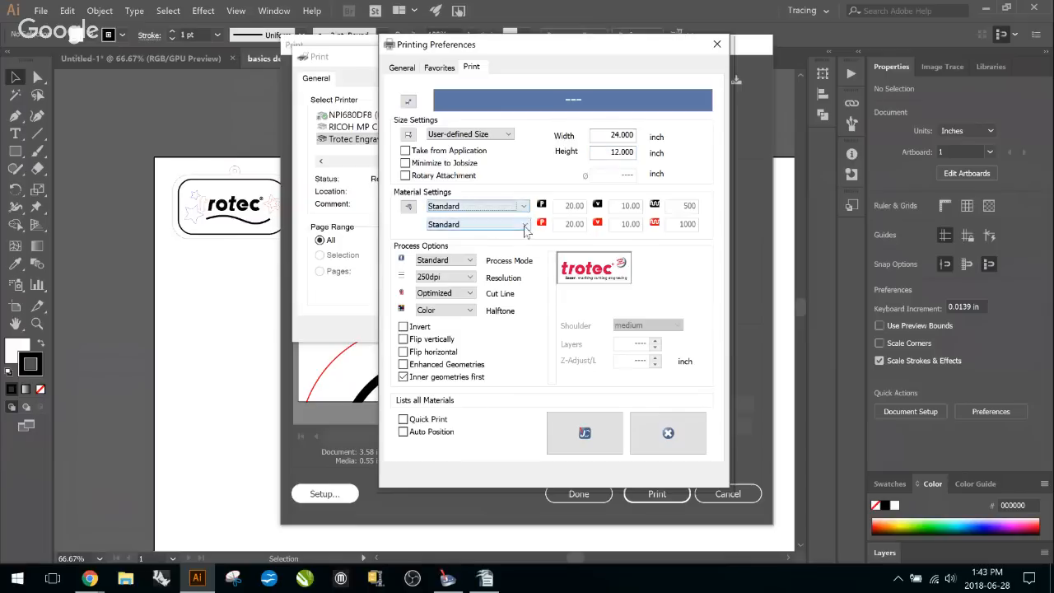
{"action": "left_click", "coordinate": [524, 225]}
{"action": "left_click", "coordinate": [525, 229]}
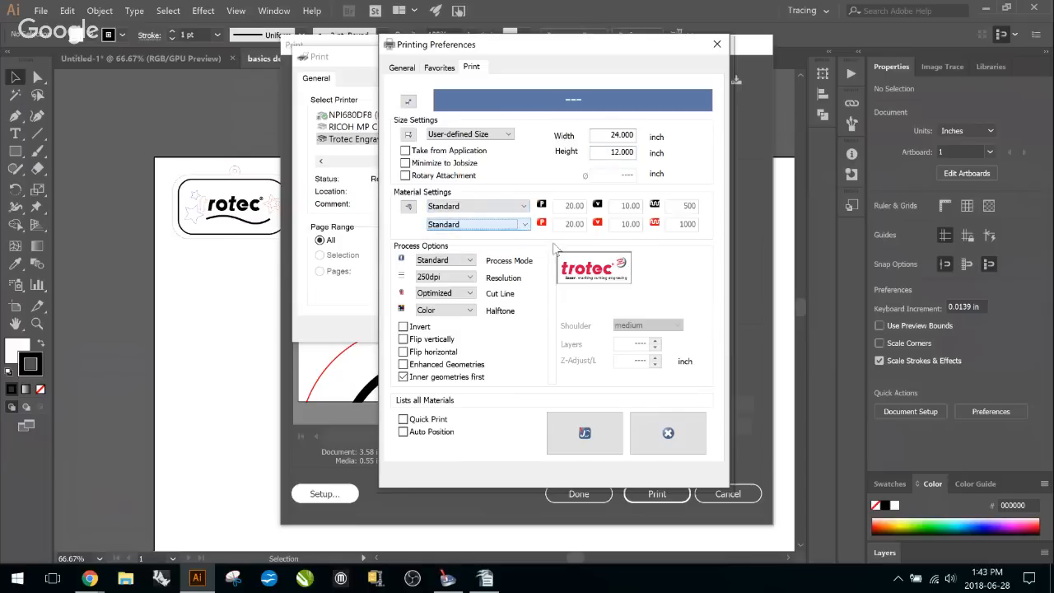
{"action": "left_click", "coordinate": [471, 261]}
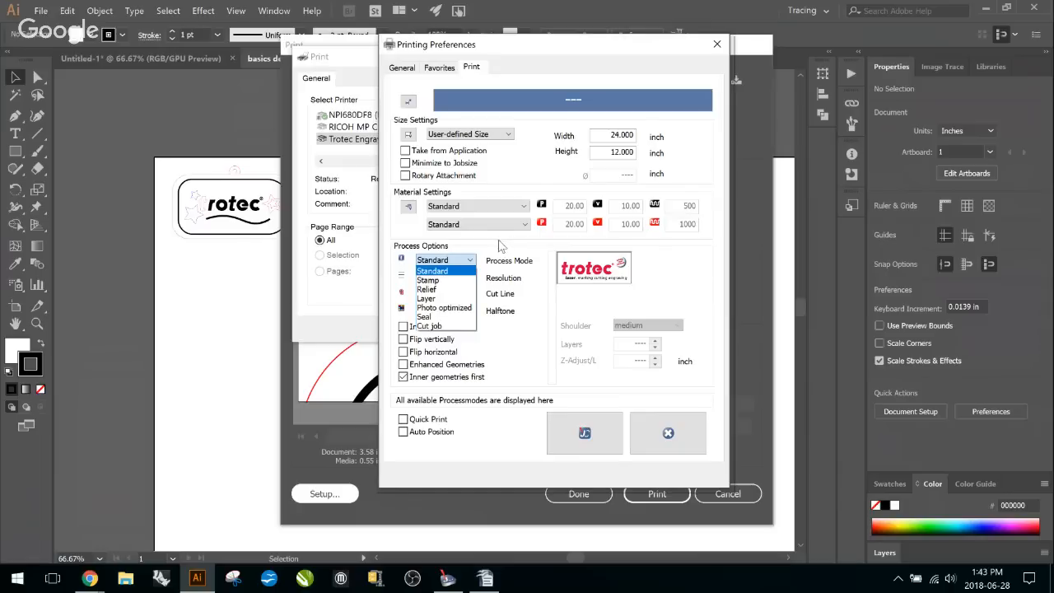
{"action": "left_click", "coordinate": [470, 273]}
Try the Black & White and OrderedDithering halftones, and set the halftone back to Color
{"action": "left_click", "coordinate": [470, 310]}
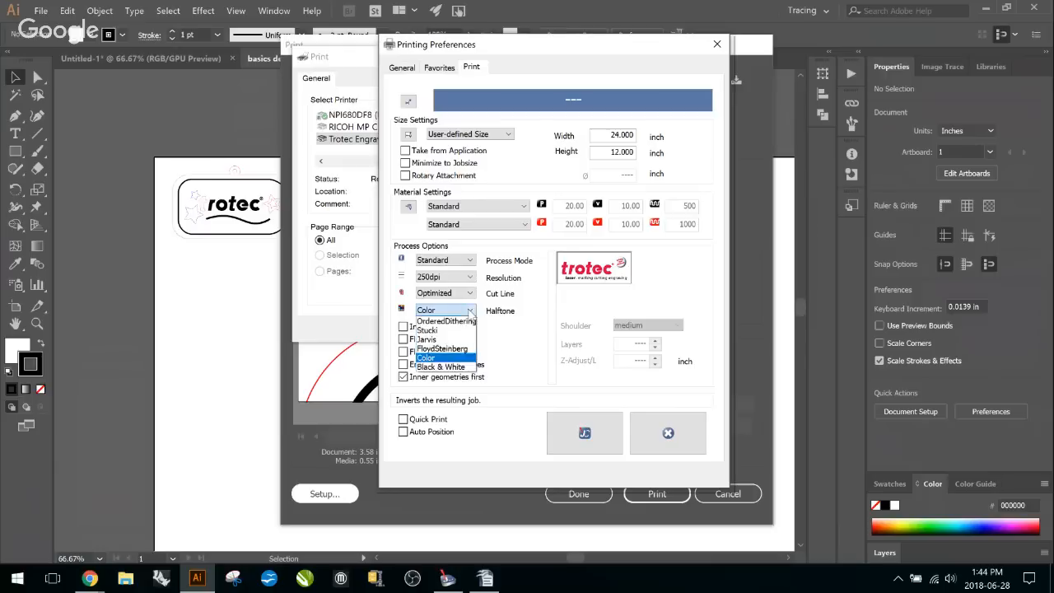
{"action": "left_click", "coordinate": [438, 360]}
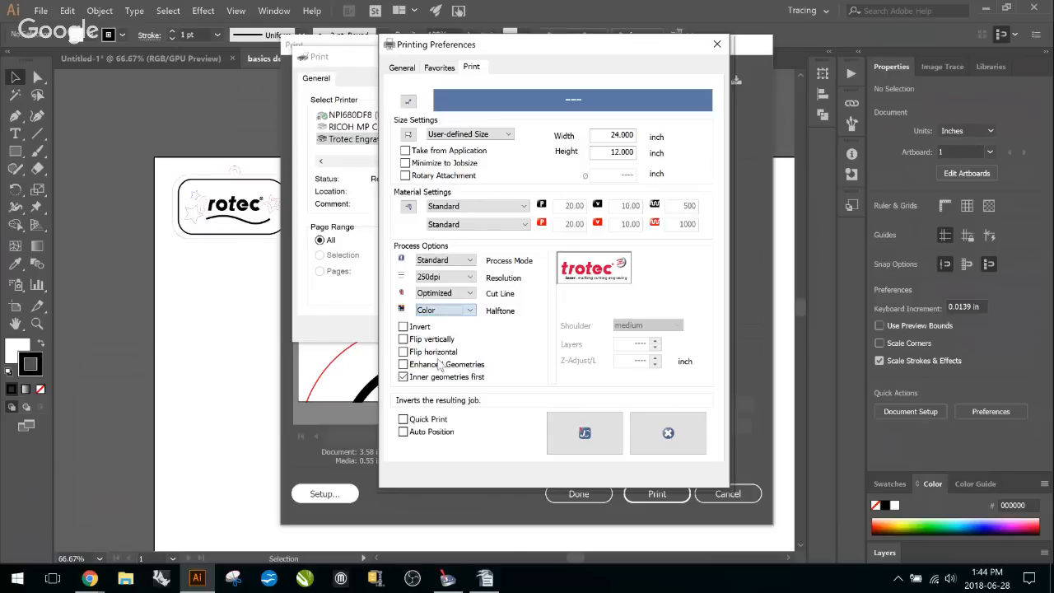
{"action": "left_click", "coordinate": [471, 311]}
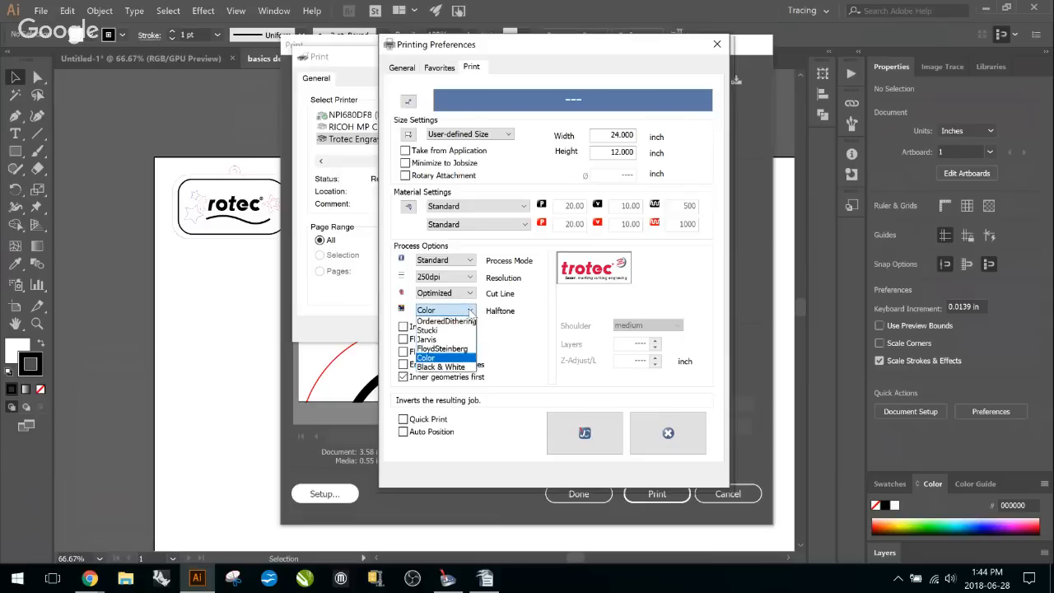
{"action": "left_click", "coordinate": [461, 367]}
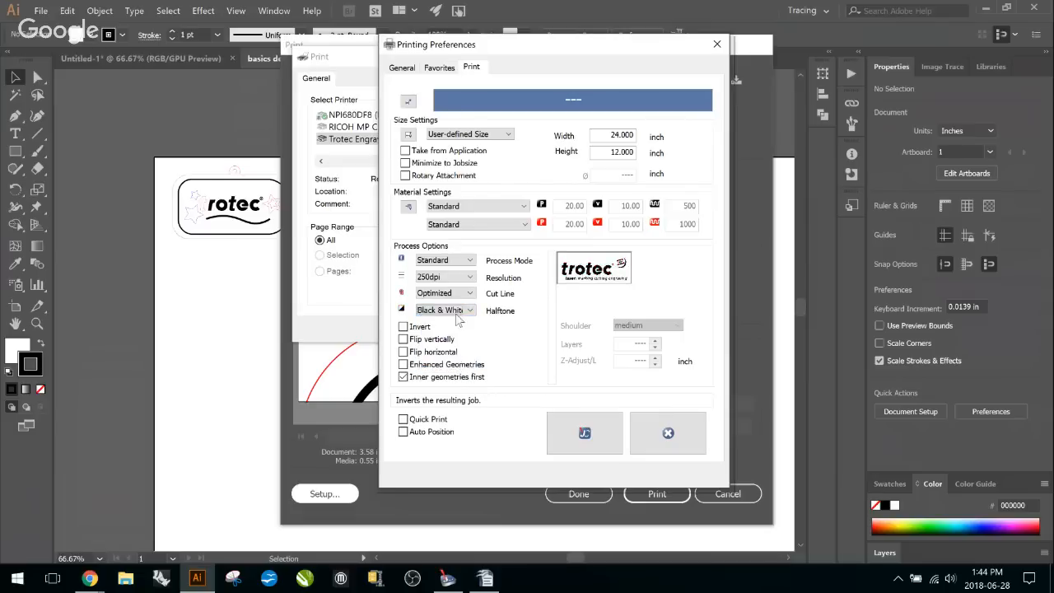
{"action": "left_click", "coordinate": [459, 313]}
{"action": "left_click", "coordinate": [462, 332]}
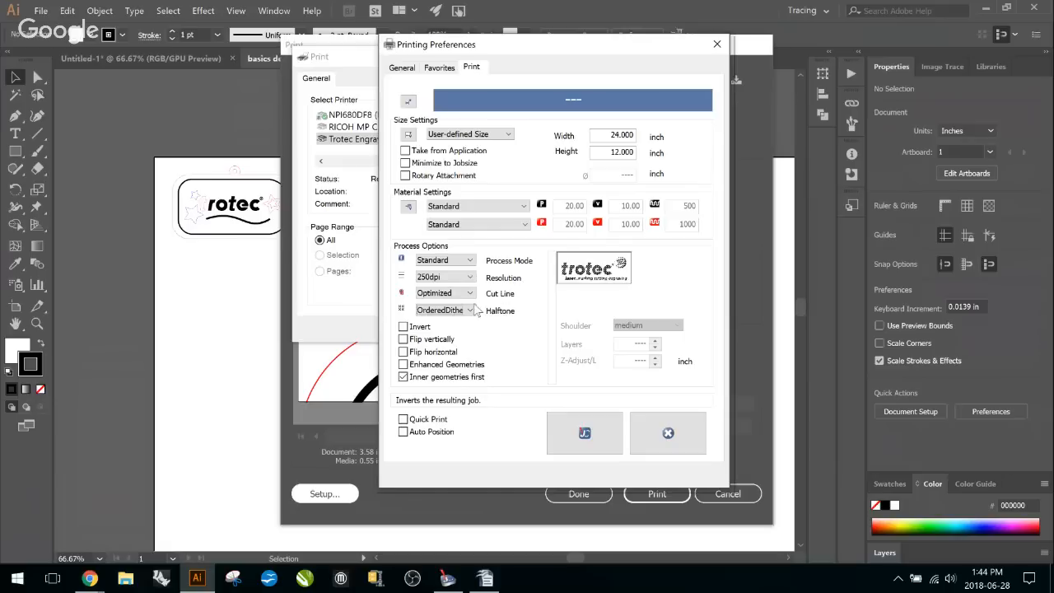
{"action": "left_click", "coordinate": [471, 310]}
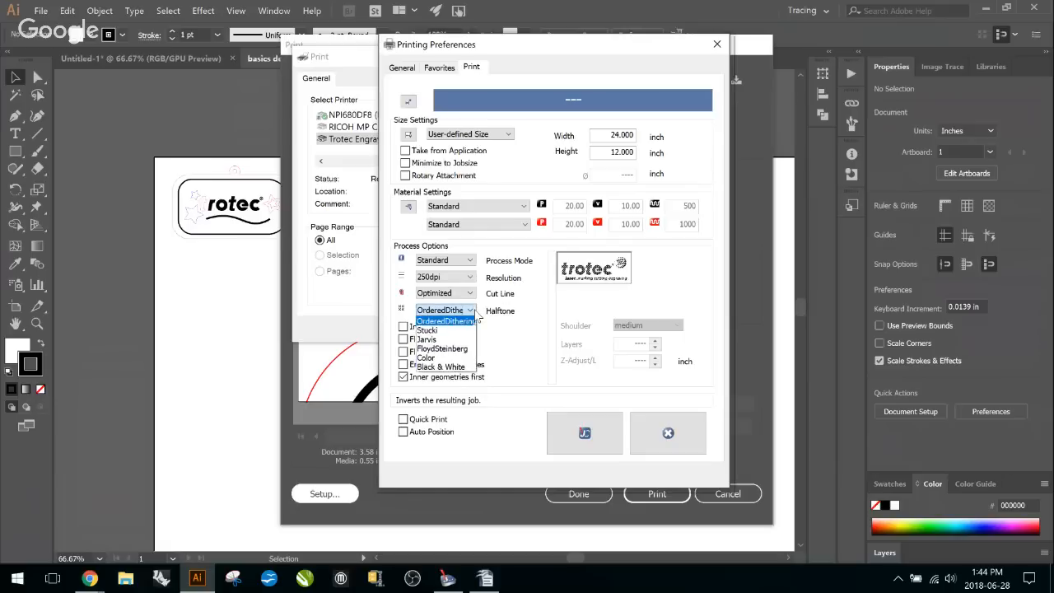
{"action": "left_click", "coordinate": [461, 357]}
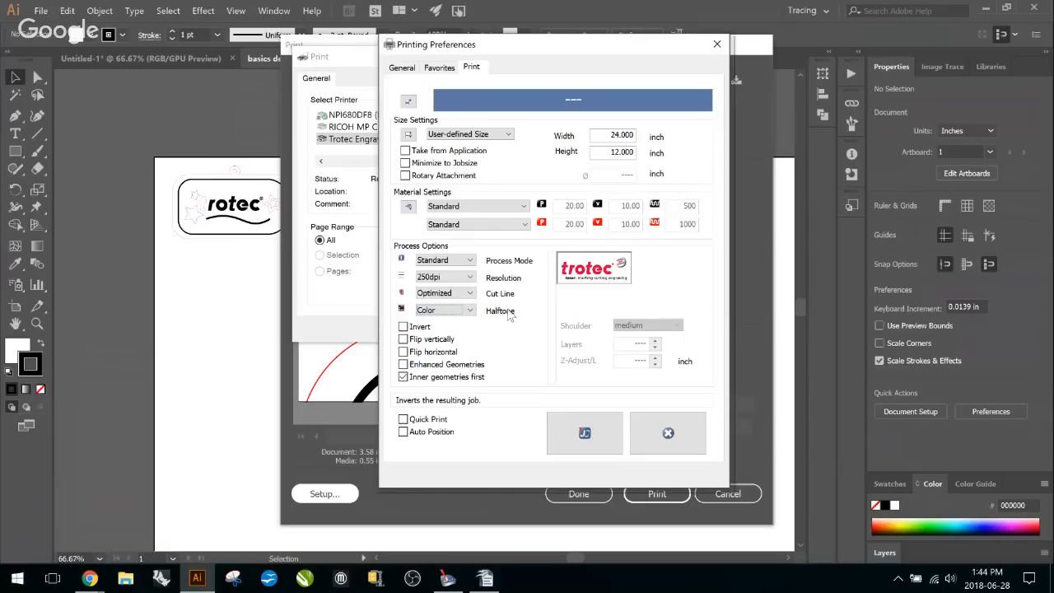
Set the print resolution to 333dpi with Inner geometries first enabled, and accept the printing preferences
{"action": "left_click", "coordinate": [461, 280]}
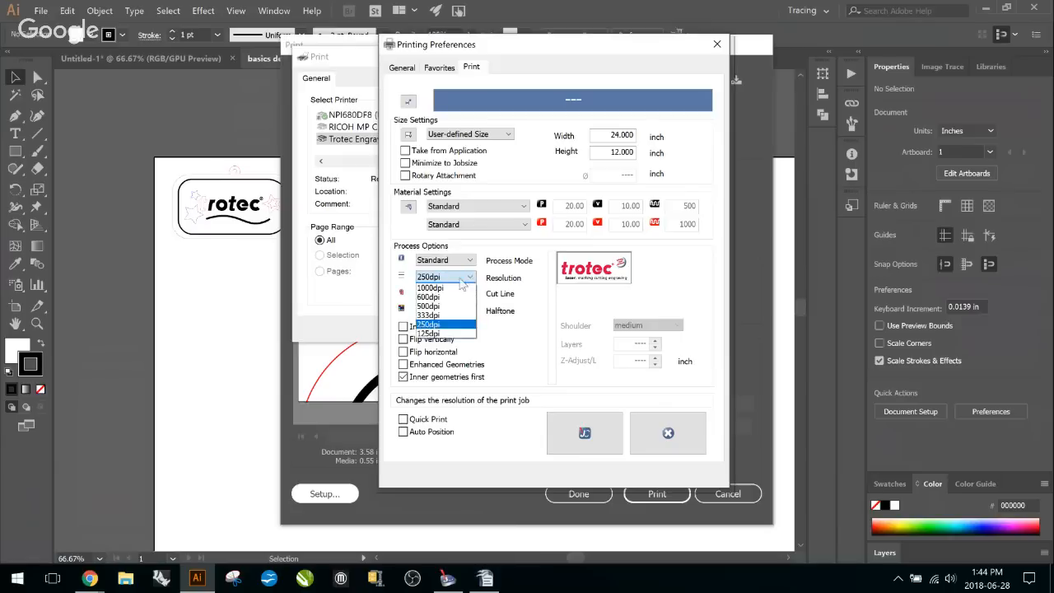
{"action": "left_click", "coordinate": [445, 315]}
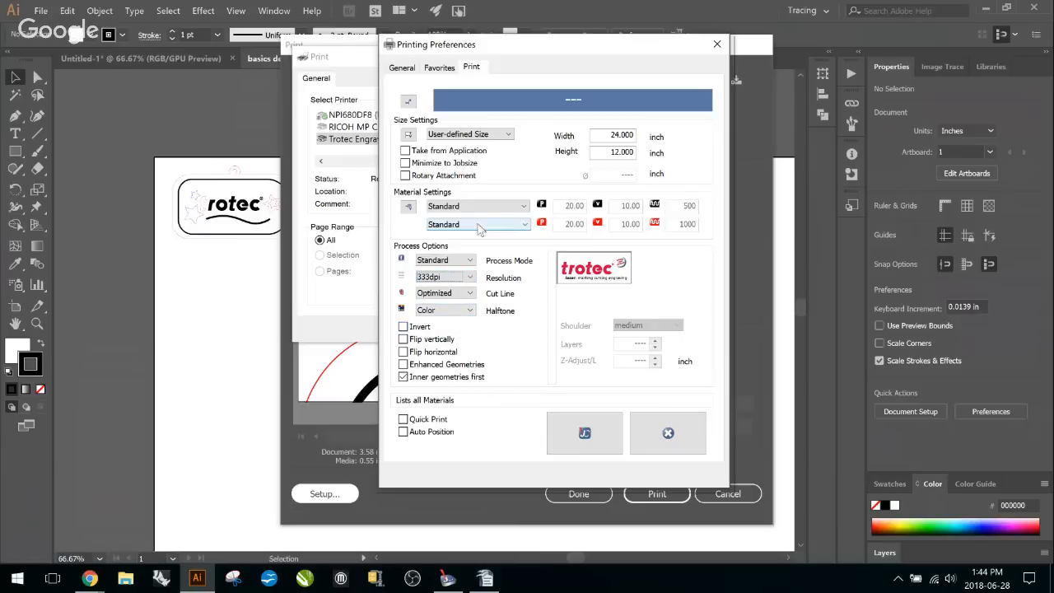
{"action": "left_click", "coordinate": [402, 376]}
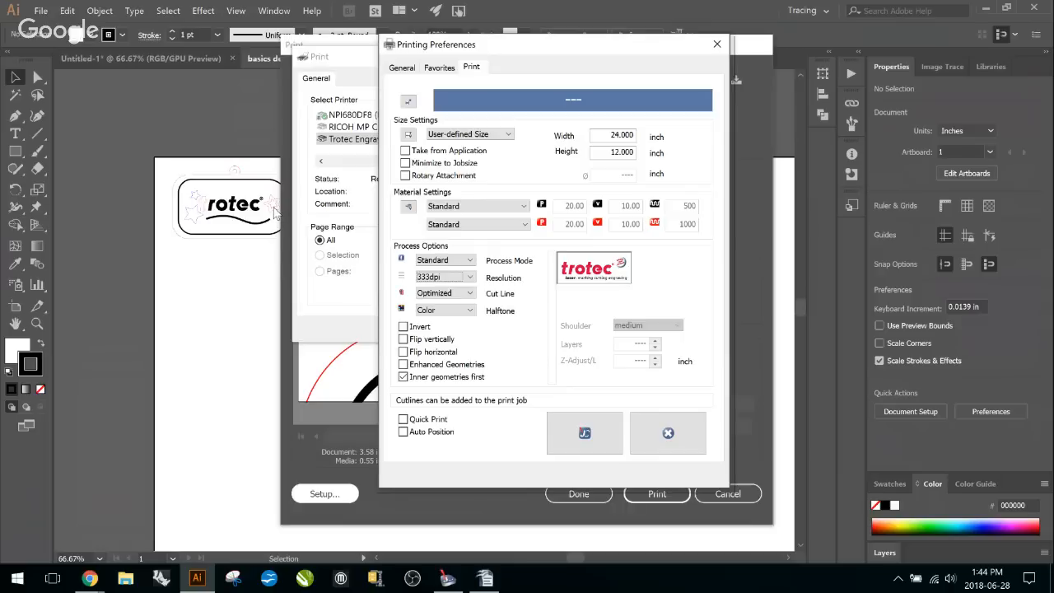
{"action": "left_click", "coordinate": [585, 432]}
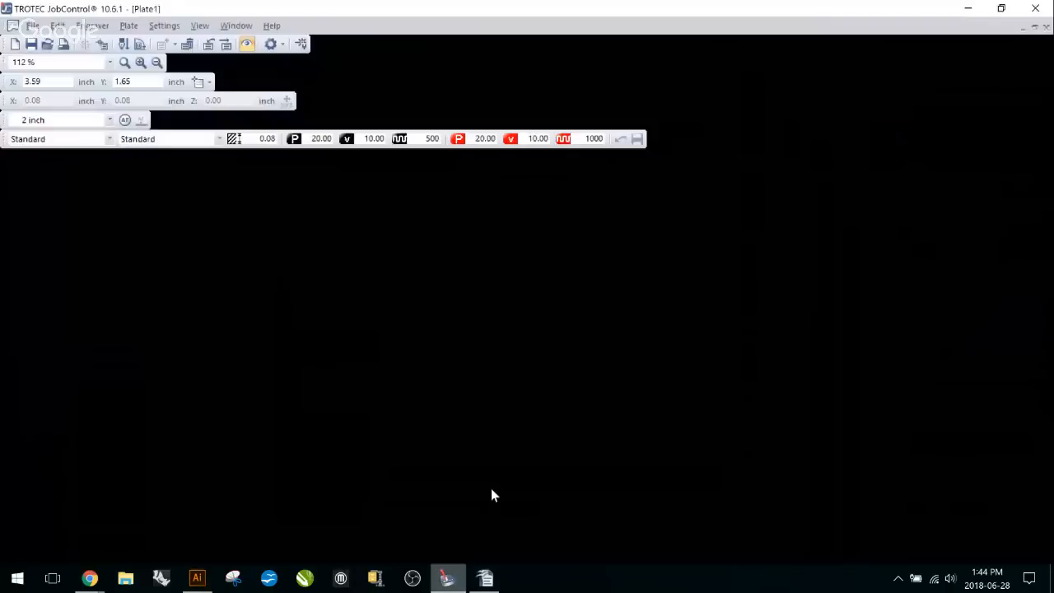
Review the Standard material's colour-to-process assignments in the JobControl material database without changing them, and return to Illustrator's printing preferences
{"action": "left_click", "coordinate": [300, 43]}
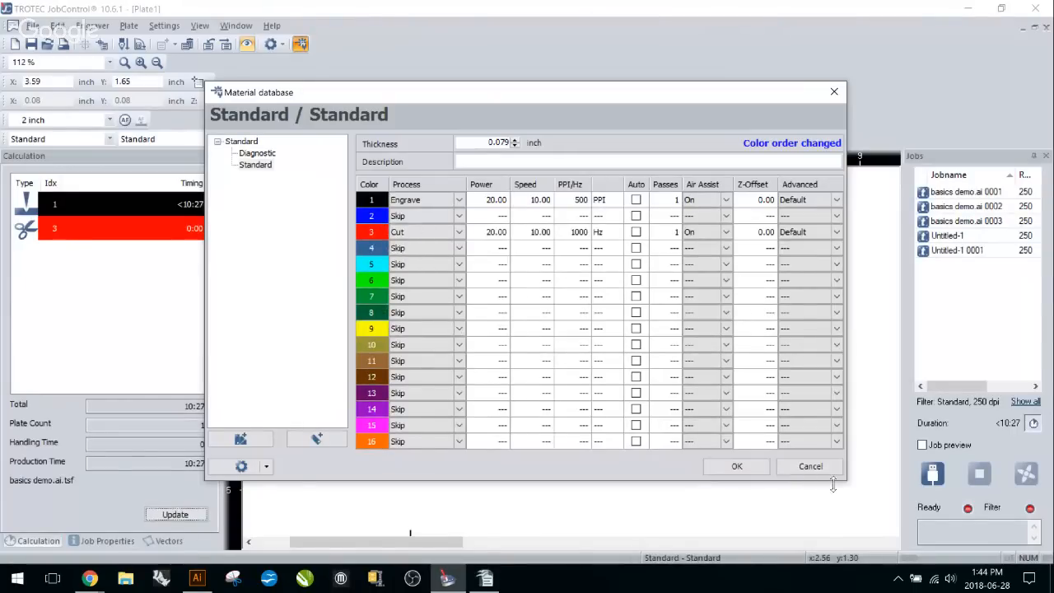
{"action": "left_click", "coordinate": [811, 467]}
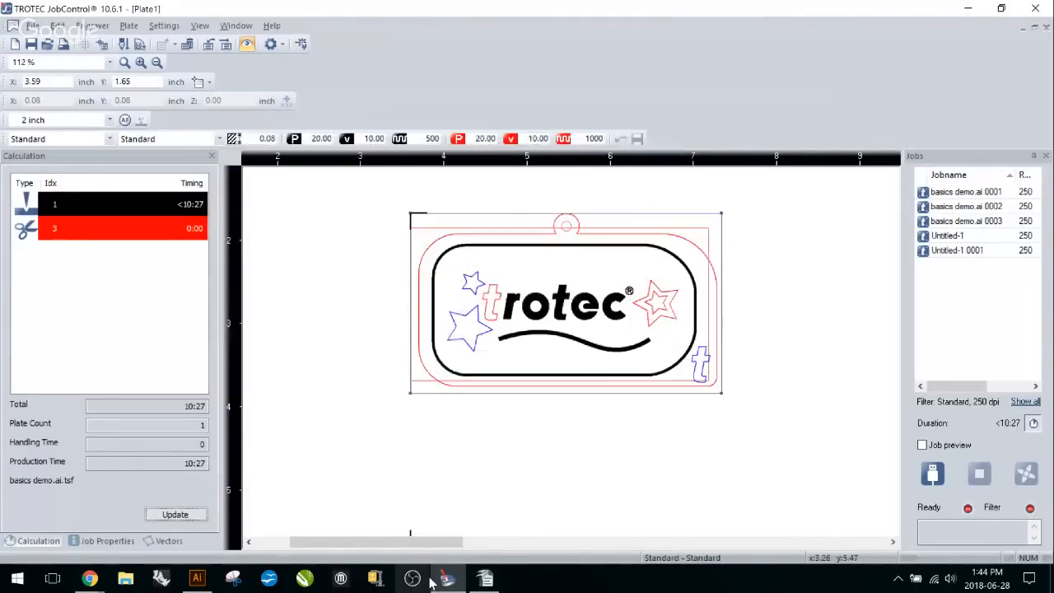
{"action": "left_click", "coordinate": [444, 580]}
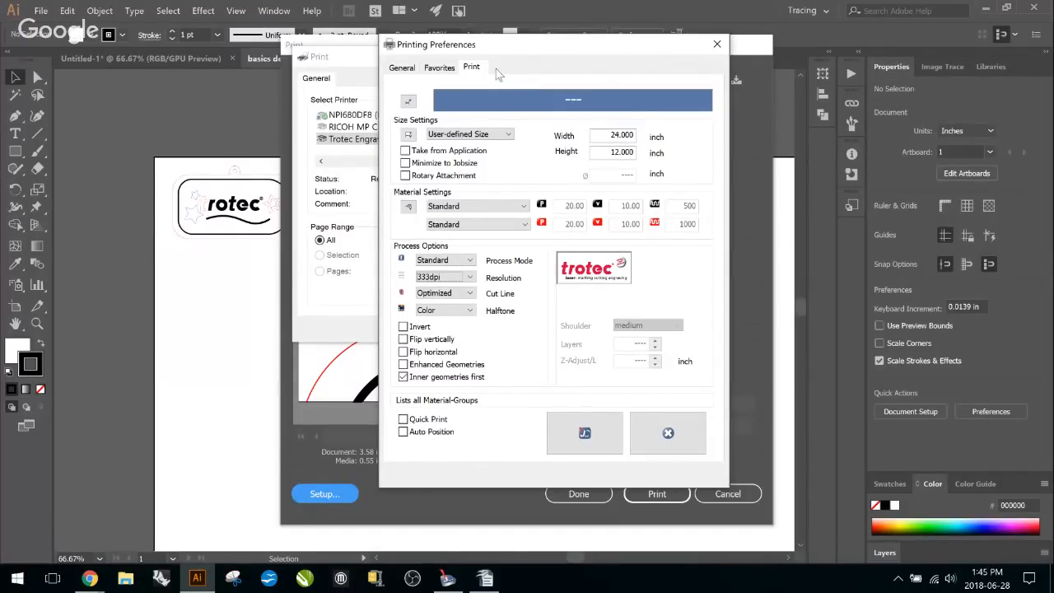
Try the OrderedDithering halftone for the print job, set the halftone back to Color and accept the printing preferences
{"action": "left_click", "coordinate": [471, 311]}
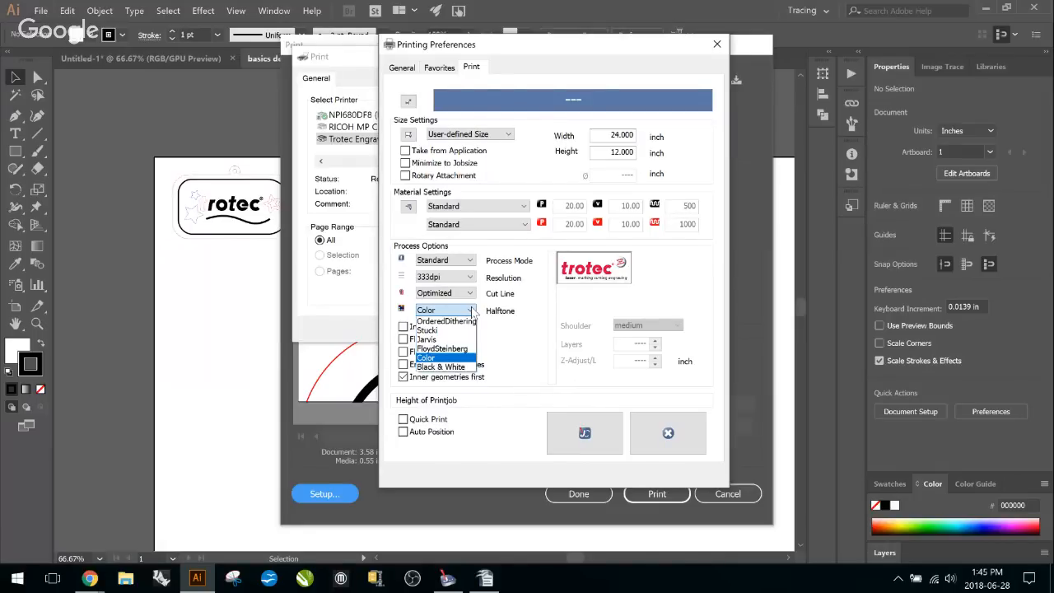
{"action": "left_click", "coordinate": [466, 321]}
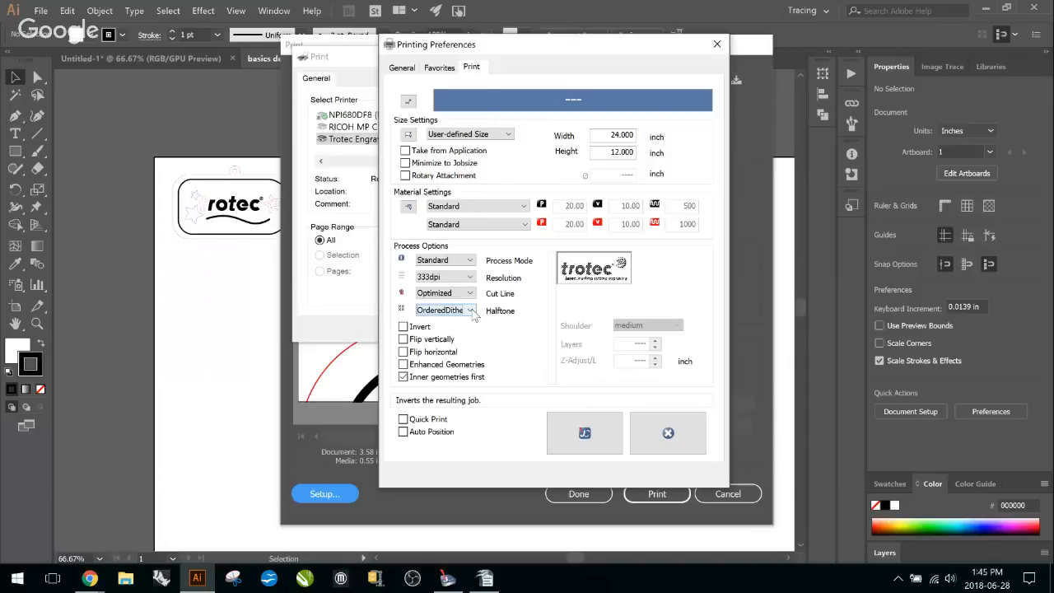
{"action": "left_click", "coordinate": [470, 312]}
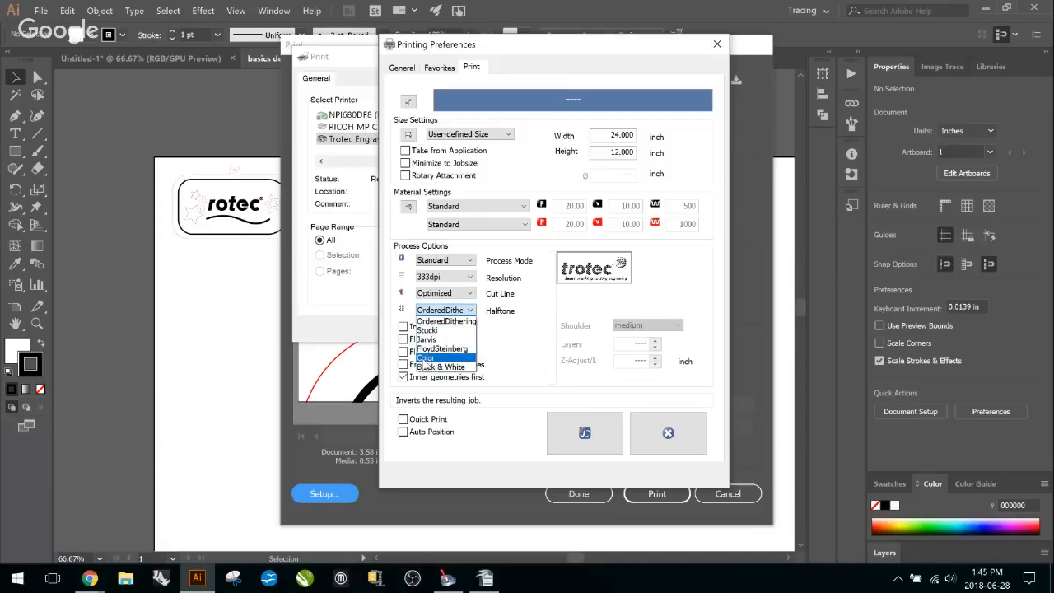
{"action": "left_click", "coordinate": [423, 359]}
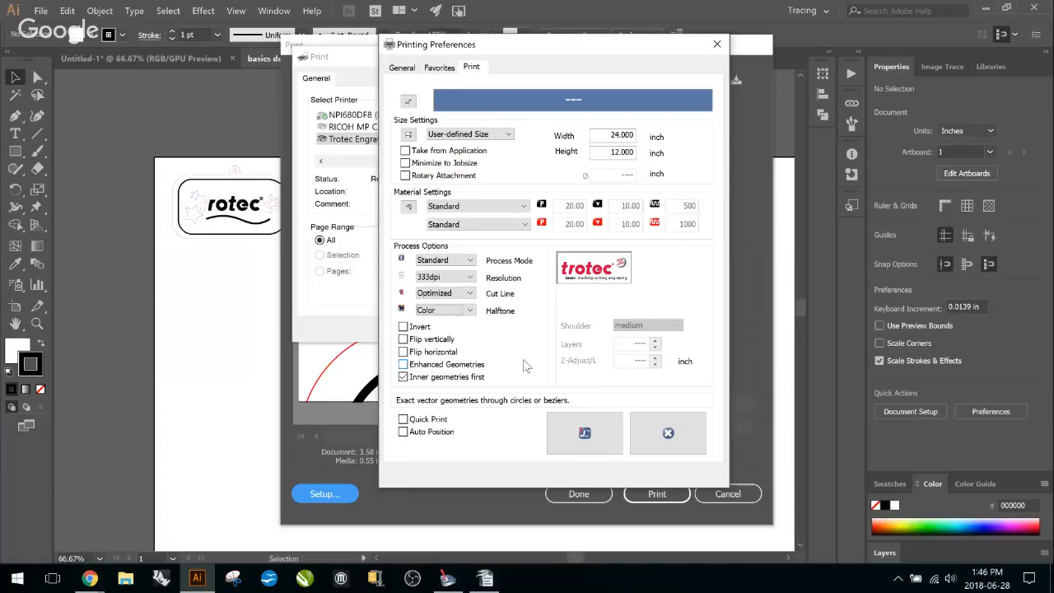
{"action": "left_click", "coordinate": [586, 431]}
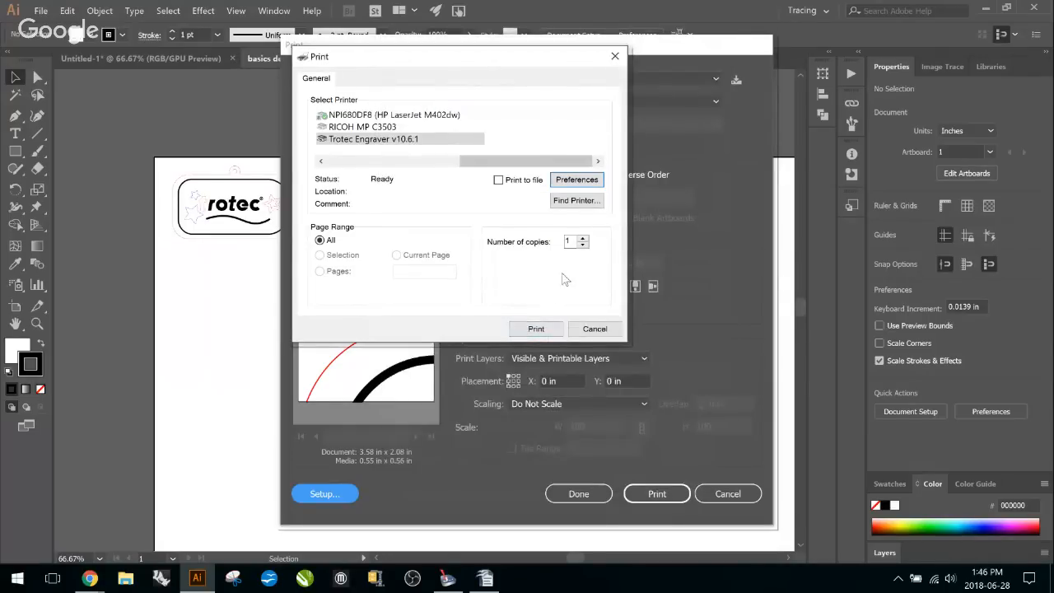
Reopen the engraver's printing preferences, switch to JobControl and examine the process options for black and blue in the material database
{"action": "left_click", "coordinate": [574, 180]}
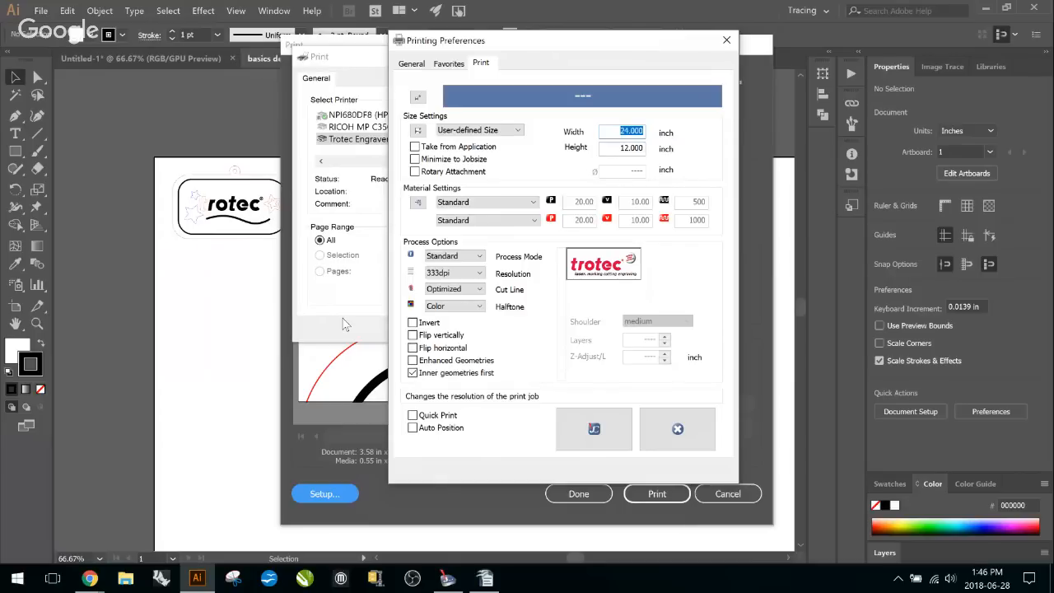
{"action": "left_click", "coordinate": [459, 582]}
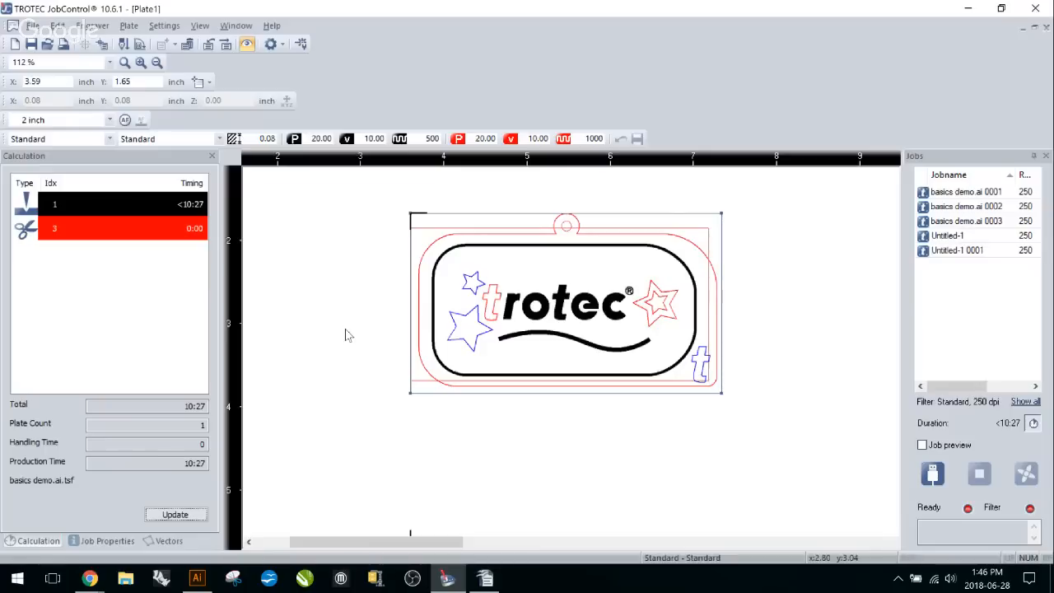
{"action": "left_click", "coordinate": [300, 44]}
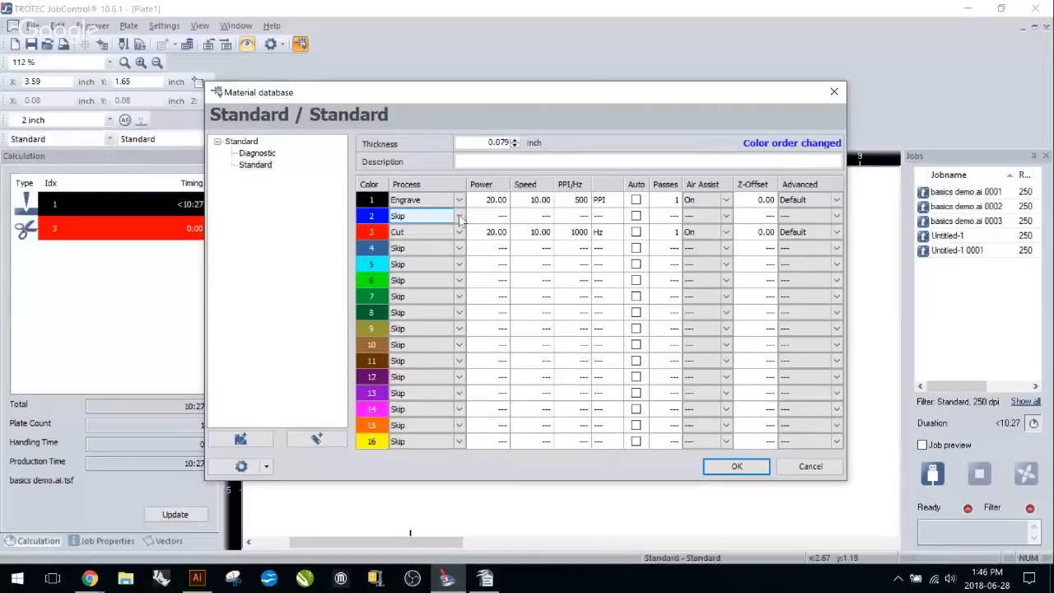
{"action": "left_click", "coordinate": [459, 220]}
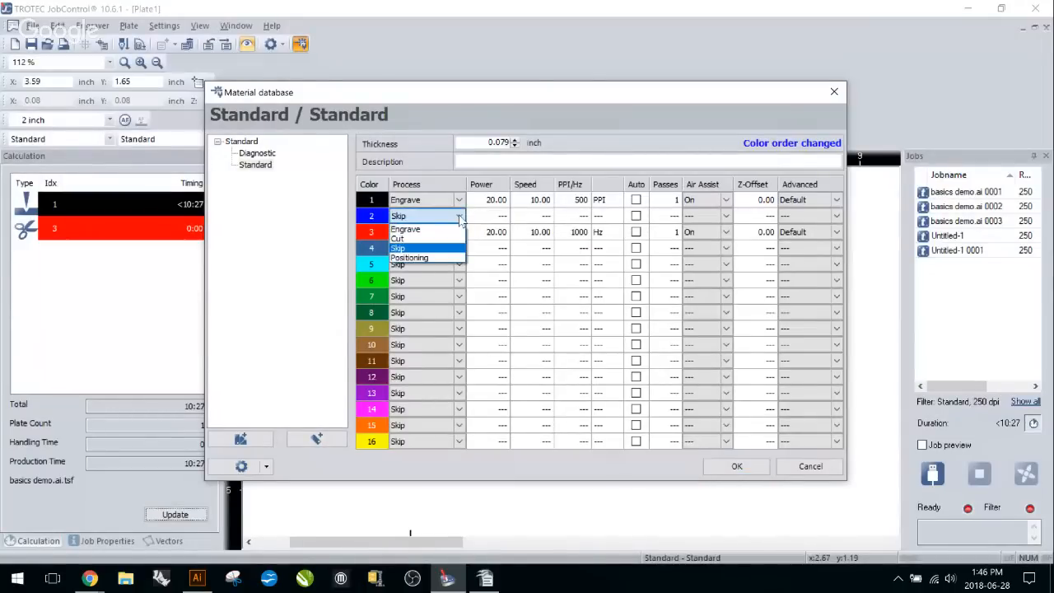
{"action": "left_click", "coordinate": [461, 207]}
{"action": "left_click", "coordinate": [460, 200]}
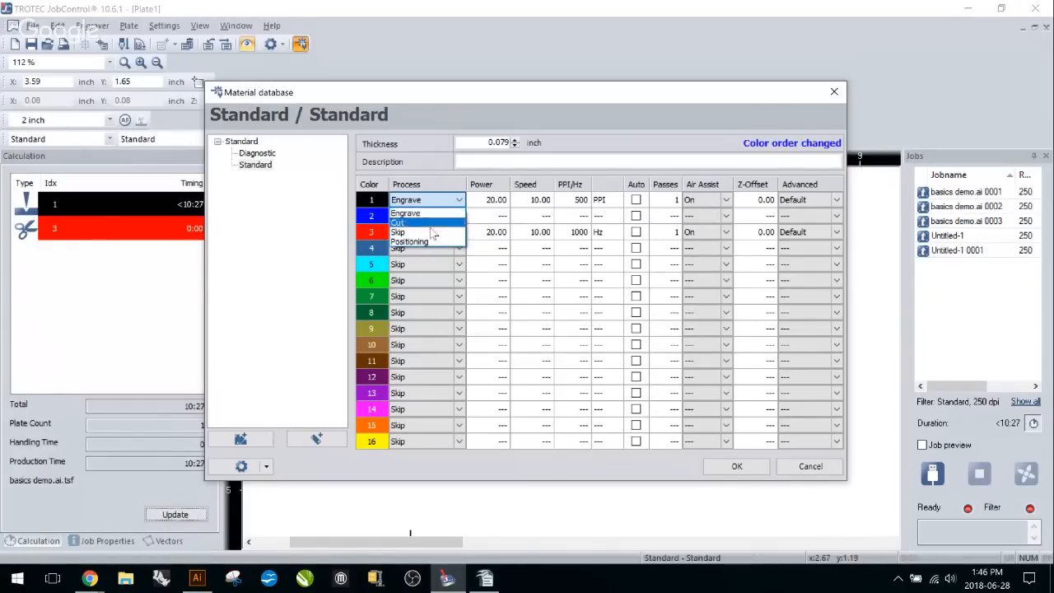
{"action": "left_click", "coordinate": [418, 169]}
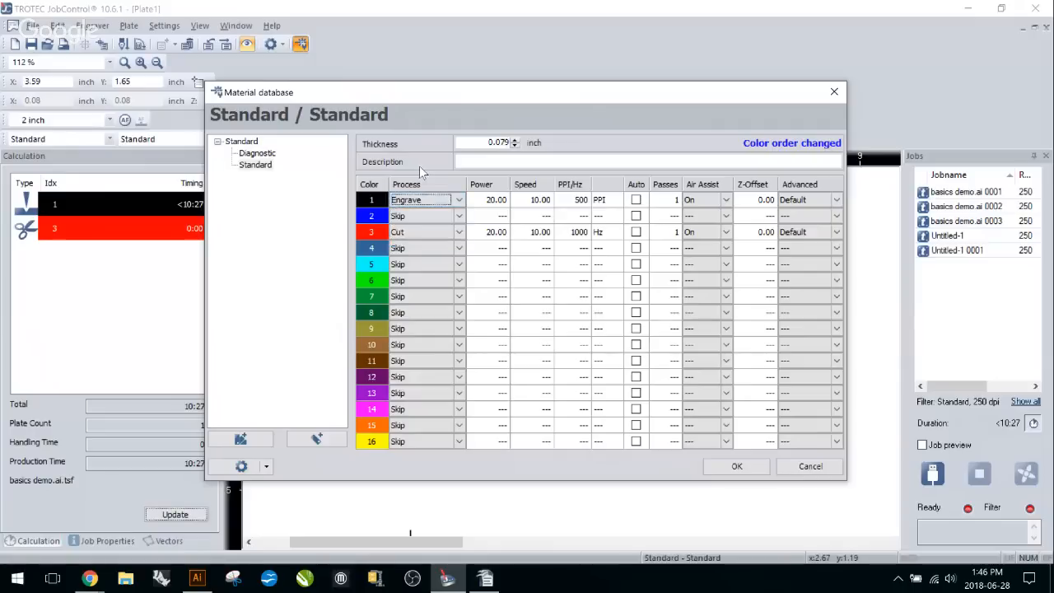
{"action": "left_click", "coordinate": [460, 201]}
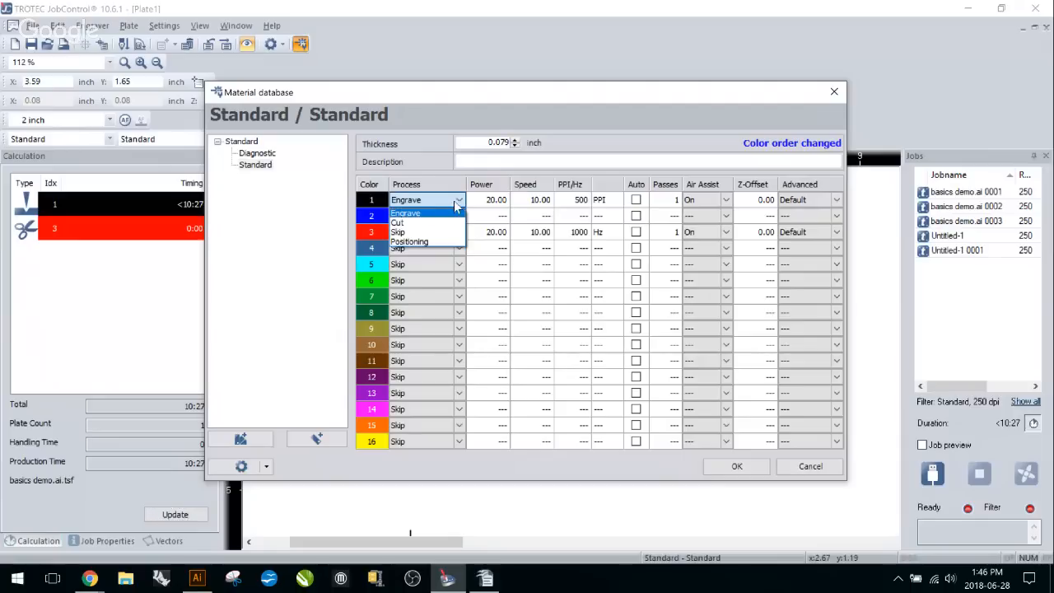
{"action": "left_click", "coordinate": [457, 201]}
Assign the Cut process to blue in the Standard material, with power 10 and speed 3
{"action": "left_click", "coordinate": [458, 216]}
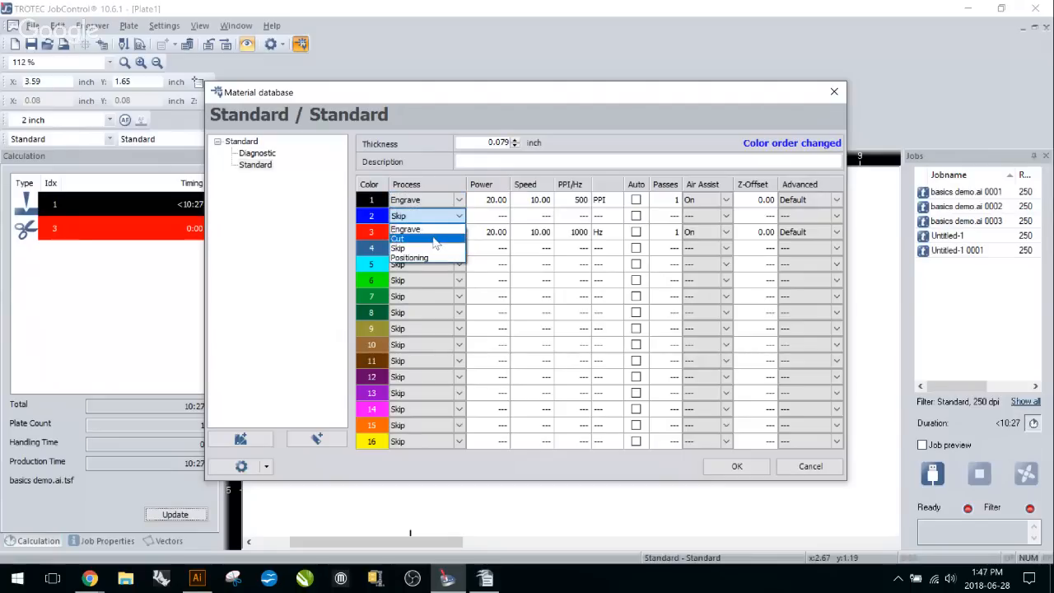
{"action": "left_click", "coordinate": [435, 240]}
{"action": "left_click", "coordinate": [494, 216]}
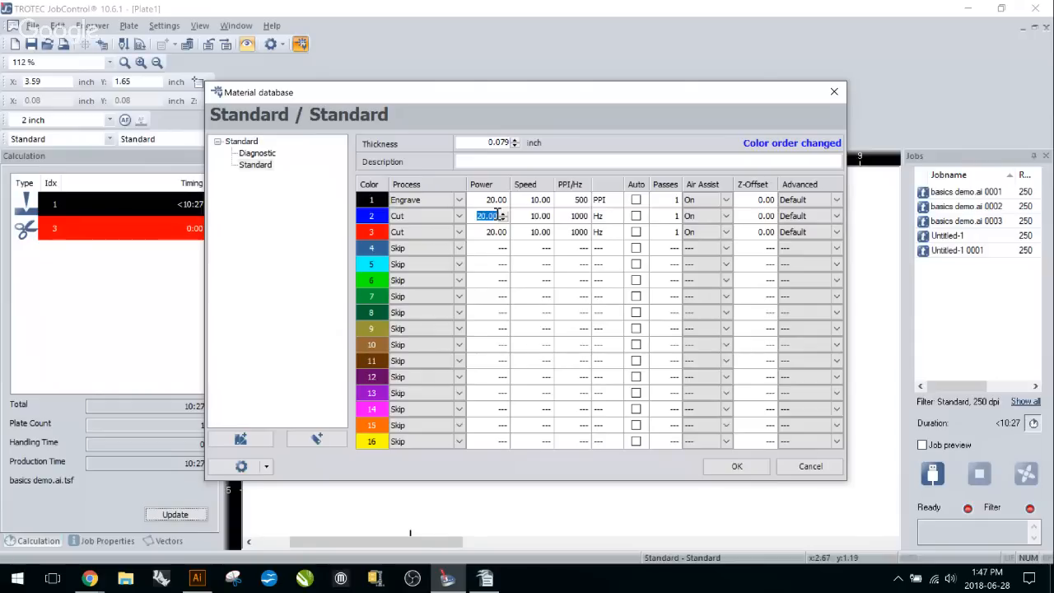
{"action": "type", "text": "10"}
{"action": "left_click", "coordinate": [532, 216]}
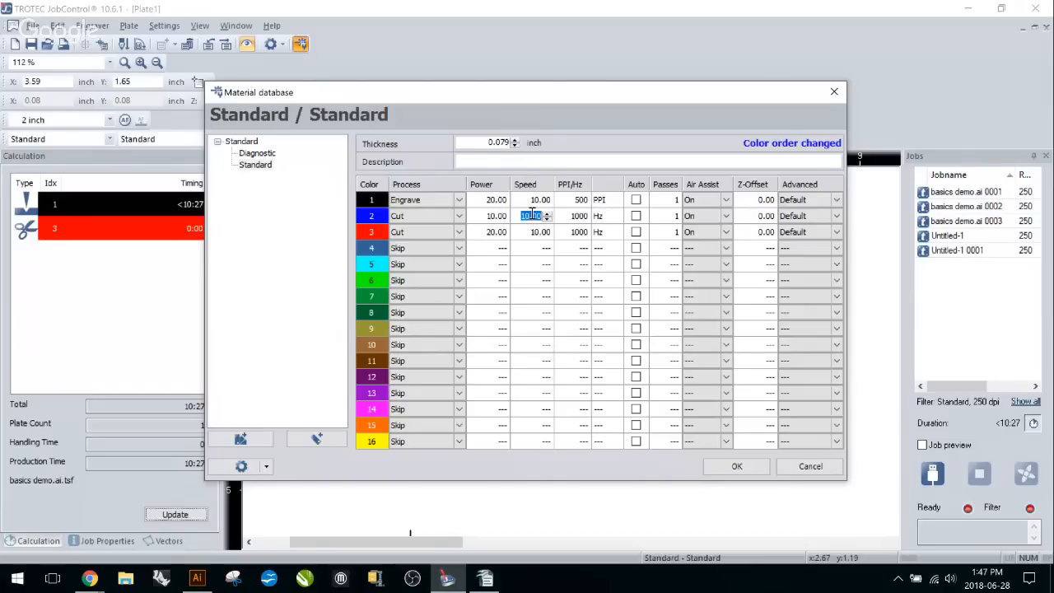
{"action": "type", "text": "3"}
Set the red Cut process in the Standard material to power 100 and speed 0.6
{"action": "left_click", "coordinate": [491, 232]}
{"action": "type", "text": "60"}
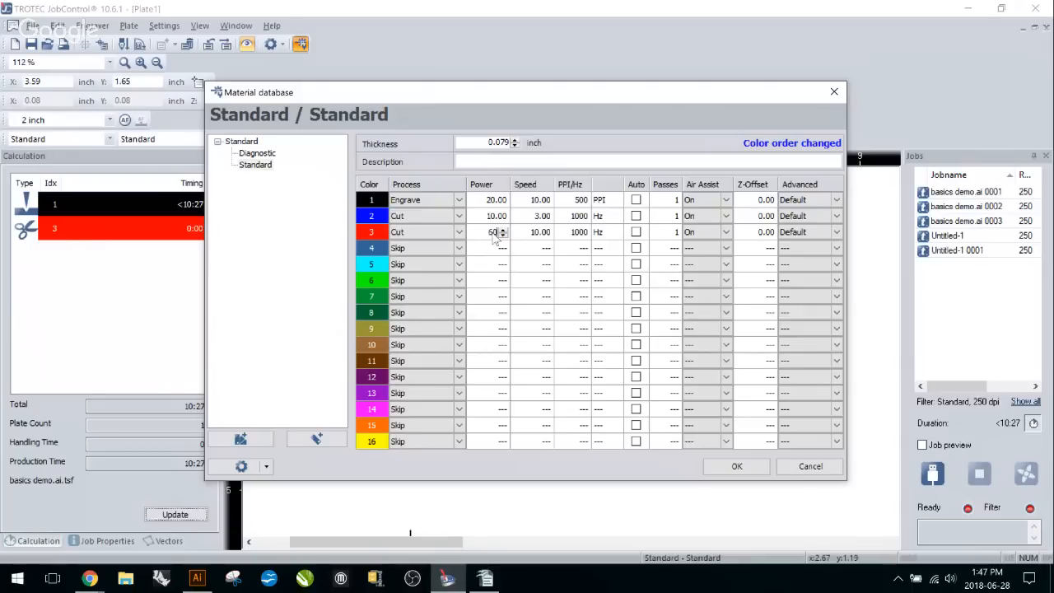
{"action": "key", "text": "BackSpace"}
{"action": "key", "text": "BackSpace"}
{"action": "type", "text": "100"}
{"action": "key", "text": "Tab"}
{"action": "type", "text": ".8"}
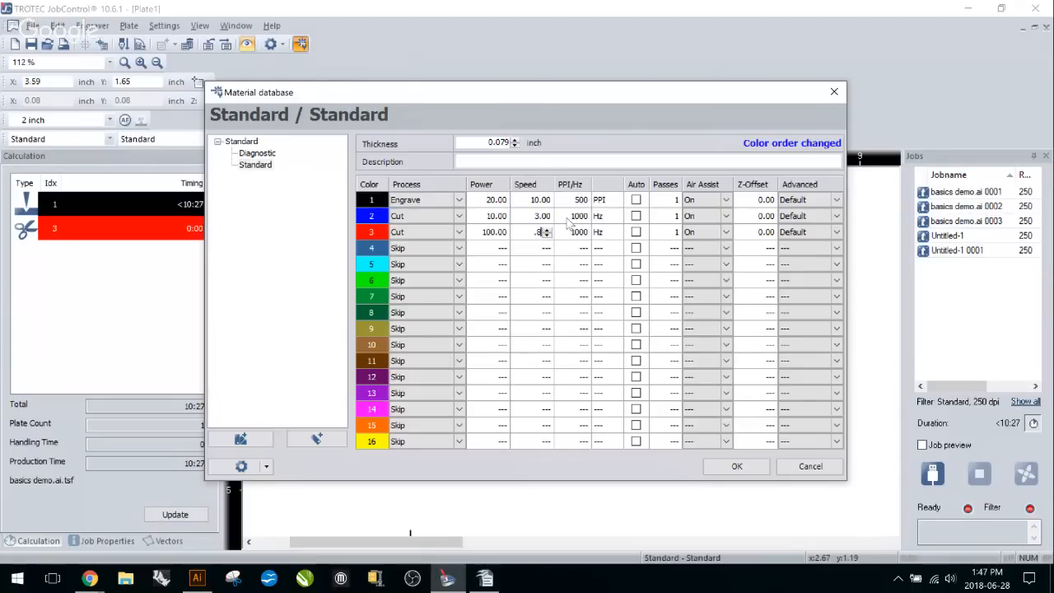
{"action": "key", "text": "BackSpace"}
{"action": "type", "text": "6"}
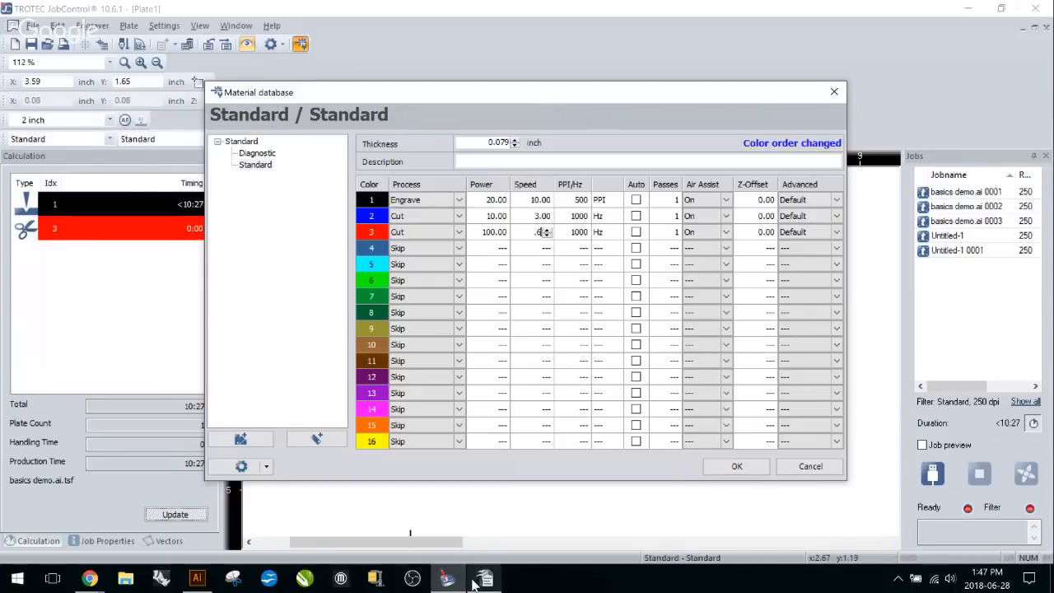
{"action": "mouse_move", "coordinate": [462, 577]}
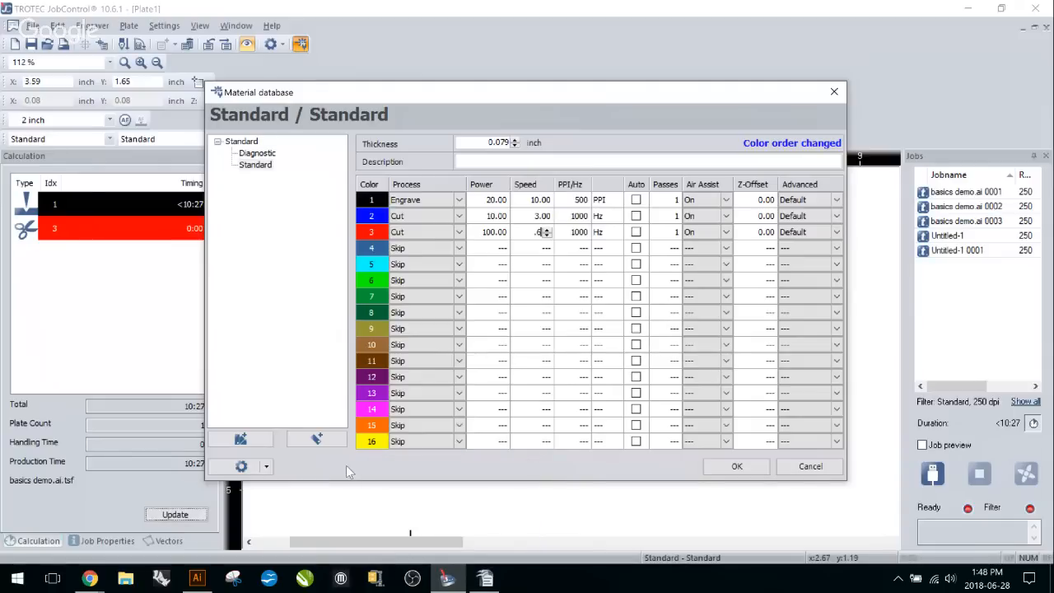
{"action": "left_click", "coordinate": [447, 579]}
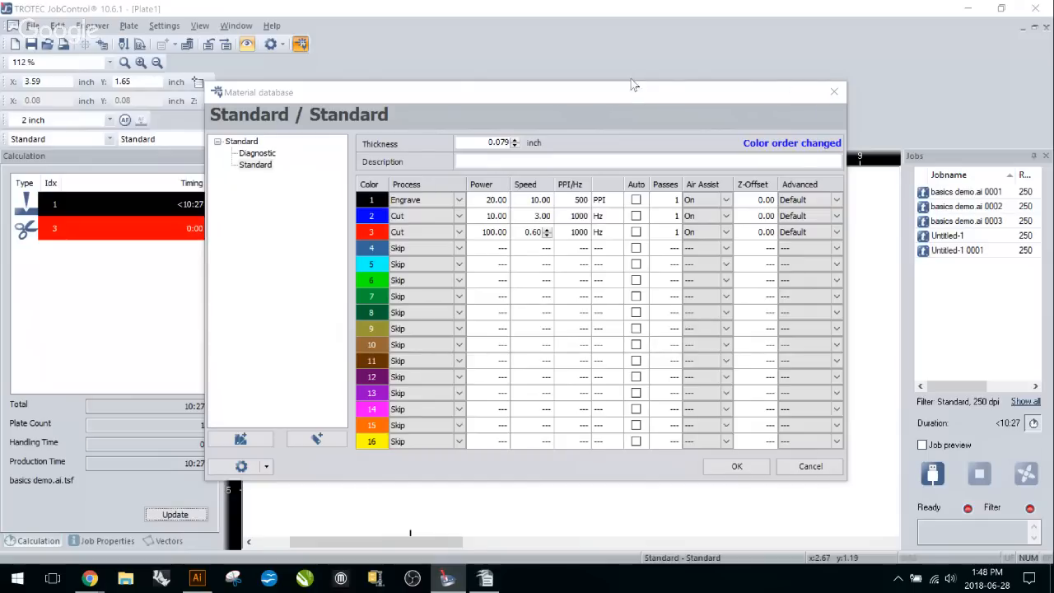
Switch to Illustrator, accept the Trotec printing preferences and confirm the printer setup
{"action": "left_click", "coordinate": [195, 578]}
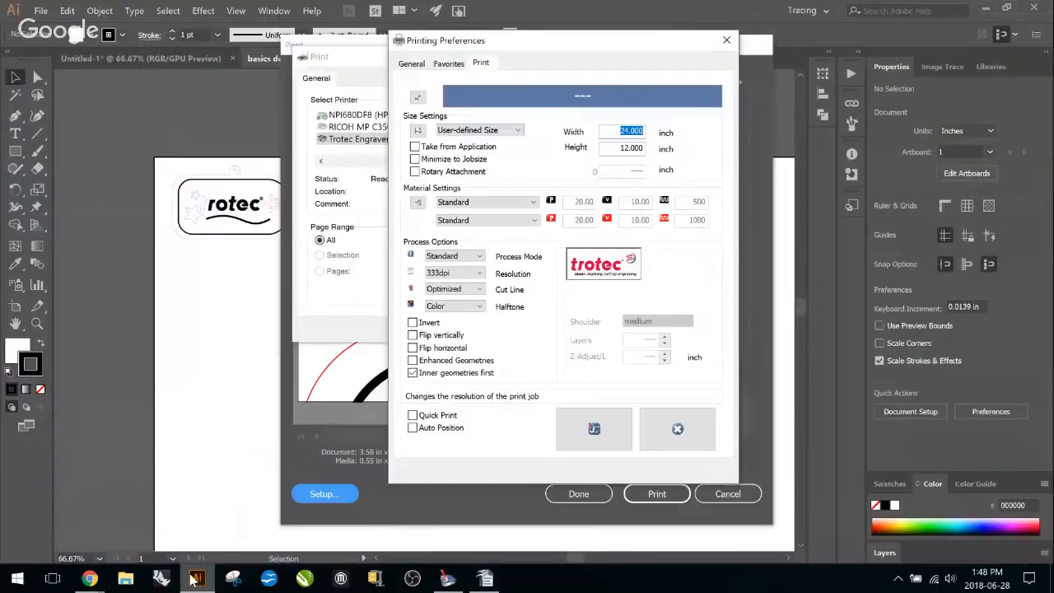
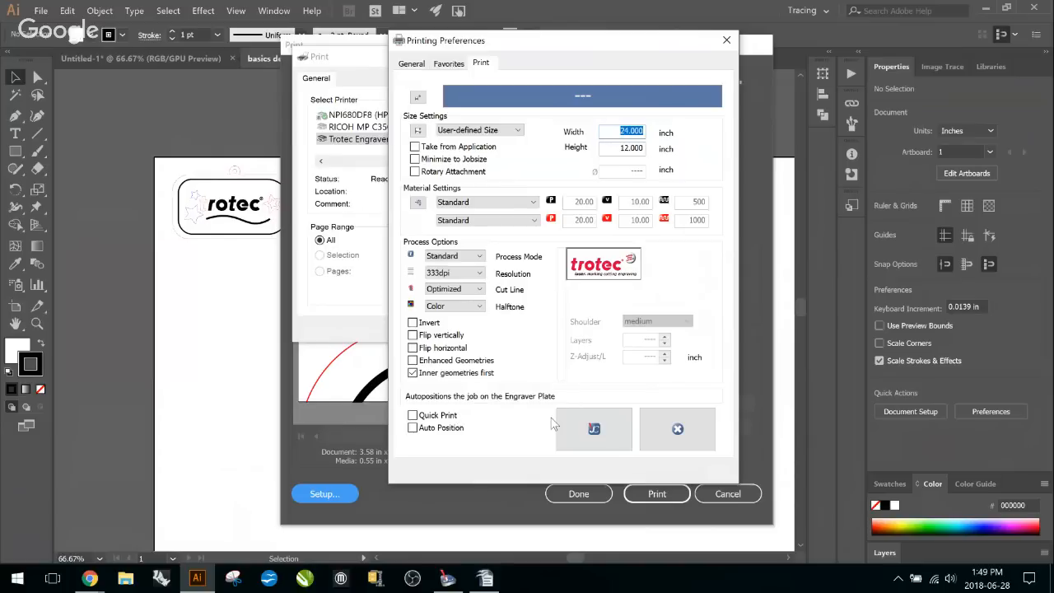
{"action": "left_click", "coordinate": [593, 433]}
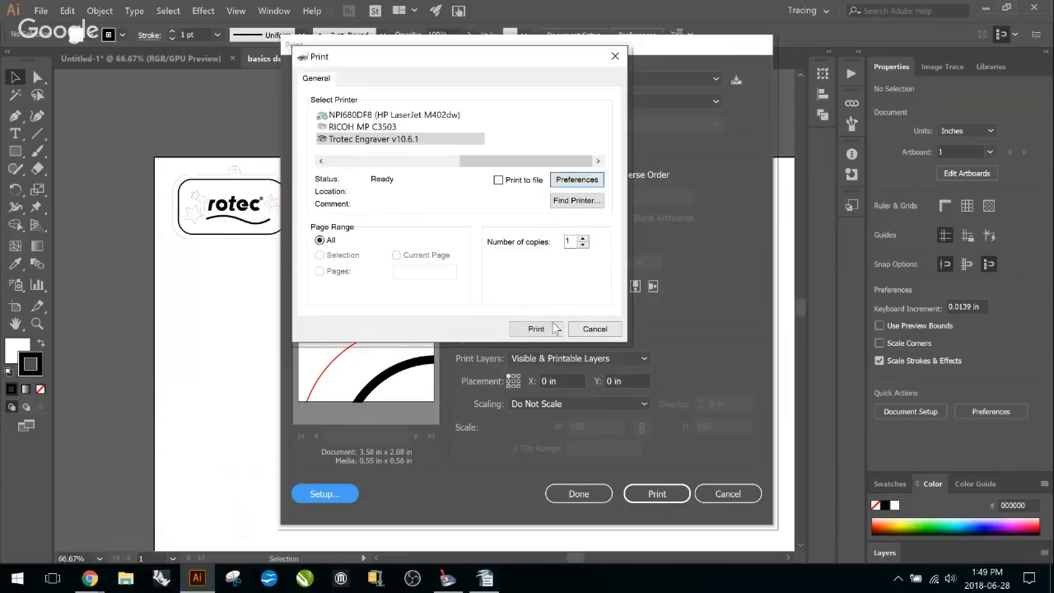
{"action": "left_click", "coordinate": [544, 329]}
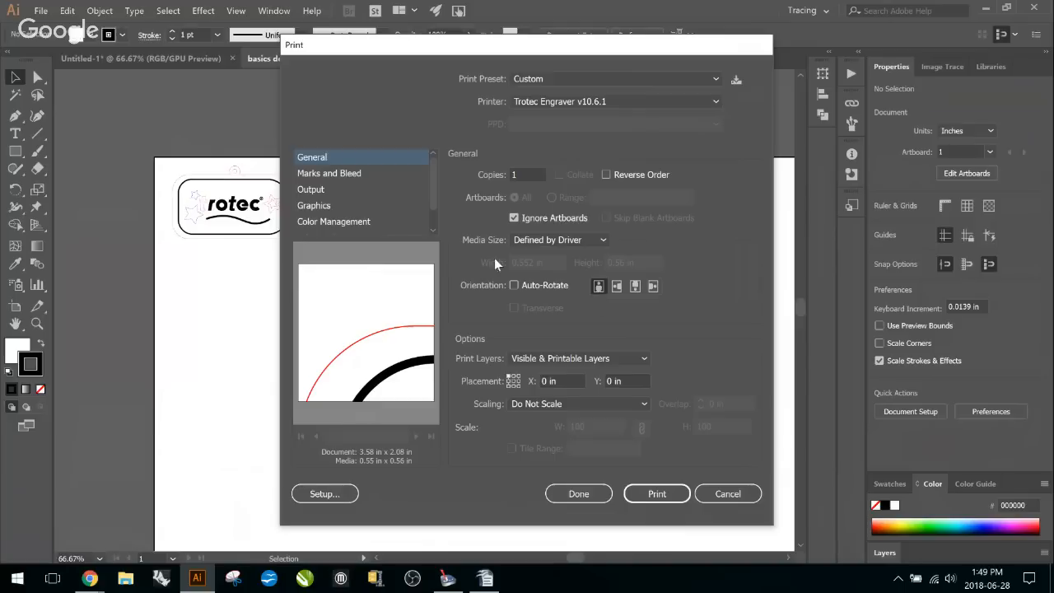
Set the print media size to User defined Paper
{"action": "left_click", "coordinate": [601, 237]}
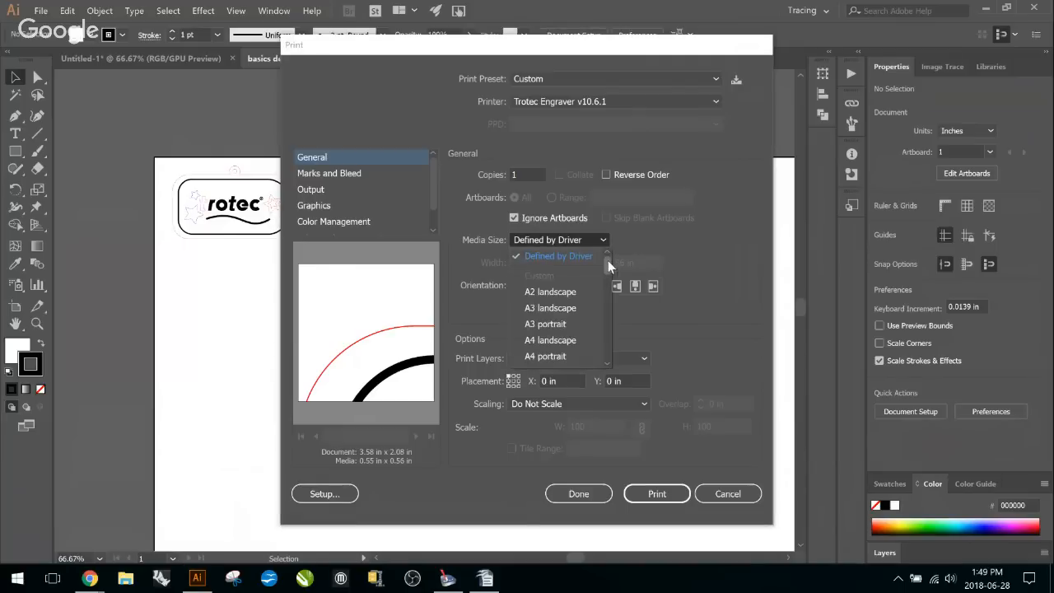
{"action": "left_click_drag", "start_coordinate": [608, 260], "coordinate": [618, 354]}
{"action": "left_click", "coordinate": [584, 347]}
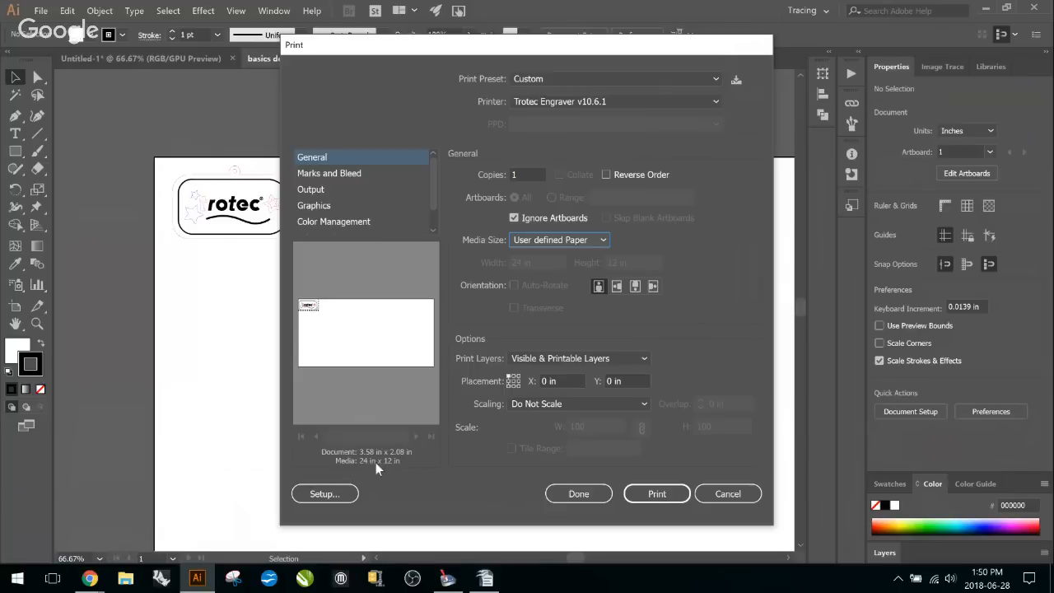
Check the job size in the Trotec Engraver's printing preferences, and accept the preferences and printer setup
{"action": "left_click", "coordinate": [343, 495]}
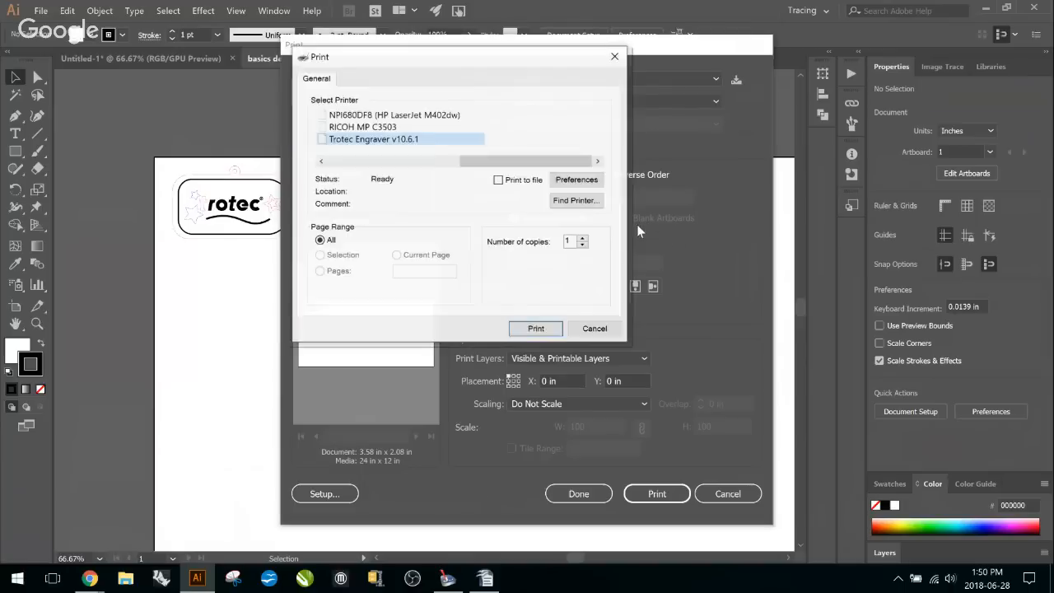
{"action": "left_click", "coordinate": [596, 186]}
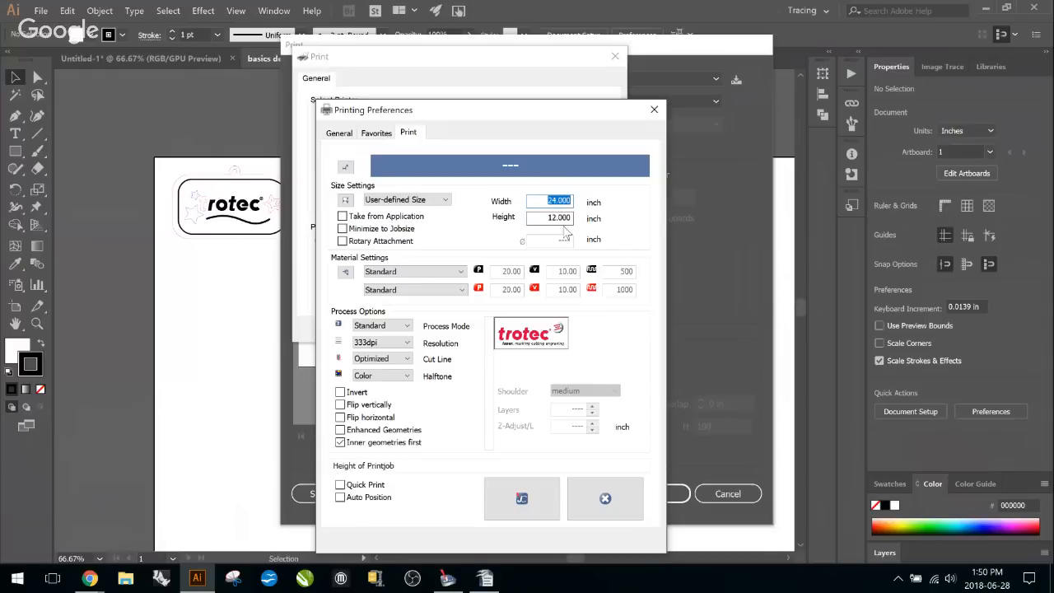
{"action": "left_click", "coordinate": [526, 499]}
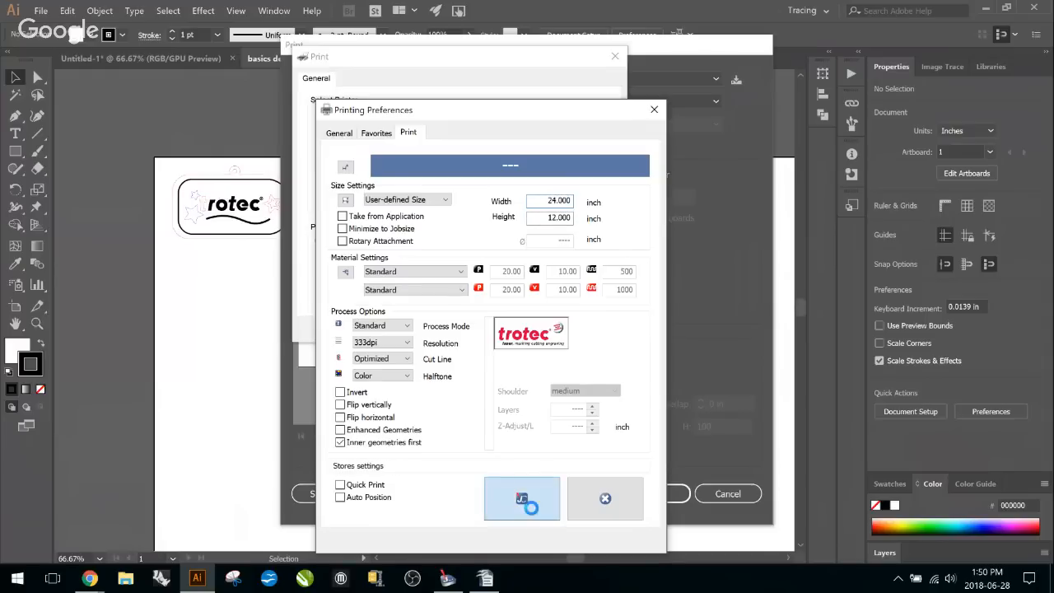
{"action": "left_click", "coordinate": [535, 328]}
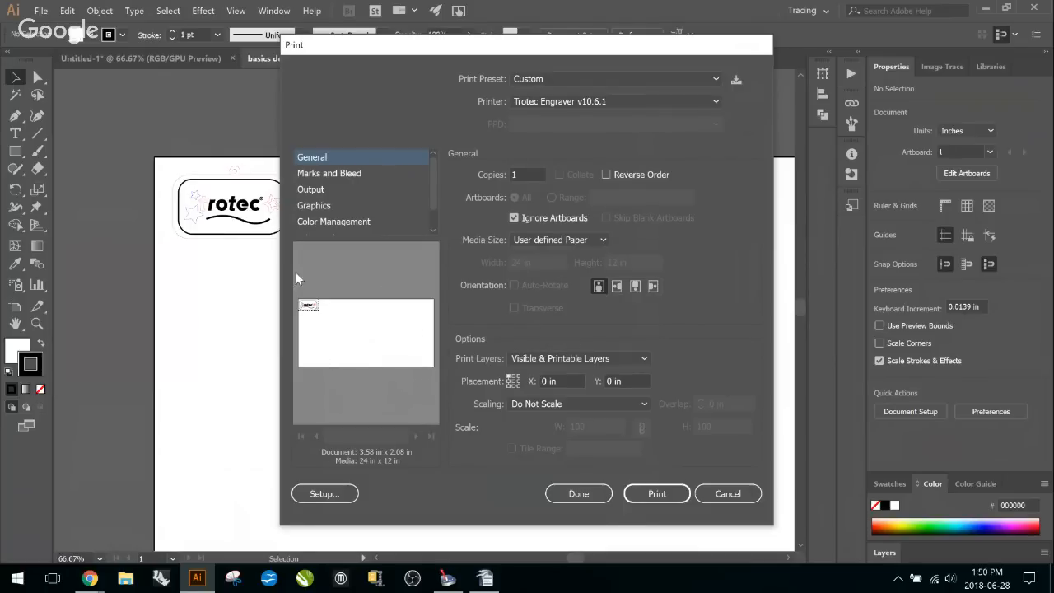
Print the artwork to the Trotec Engraver, and switch to JobControl to discard the pending material database edits
{"action": "left_click", "coordinate": [662, 494]}
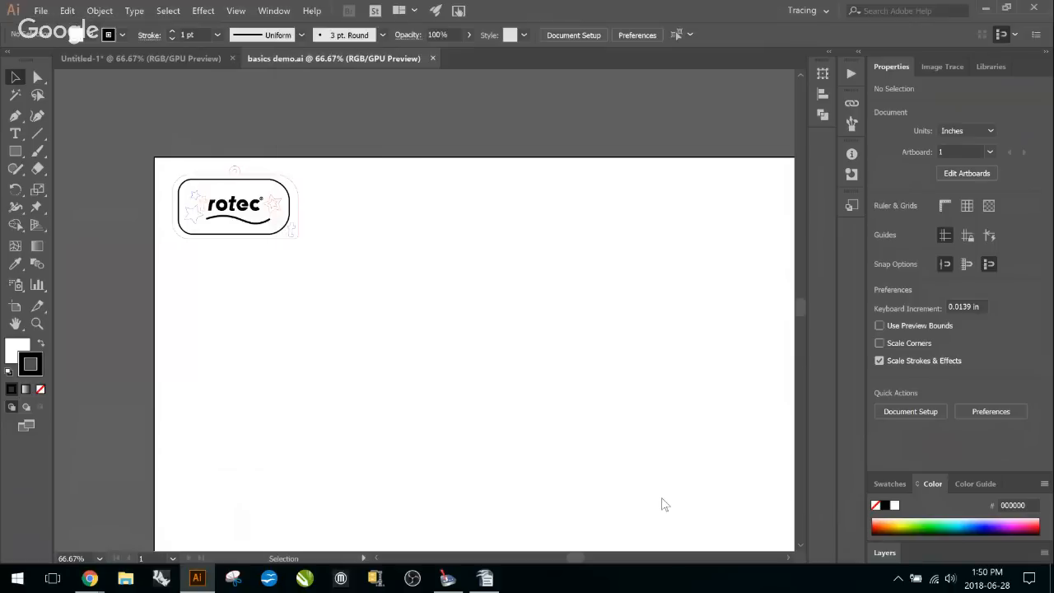
{"action": "left_click", "coordinate": [445, 579]}
{"action": "left_click", "coordinate": [808, 467]}
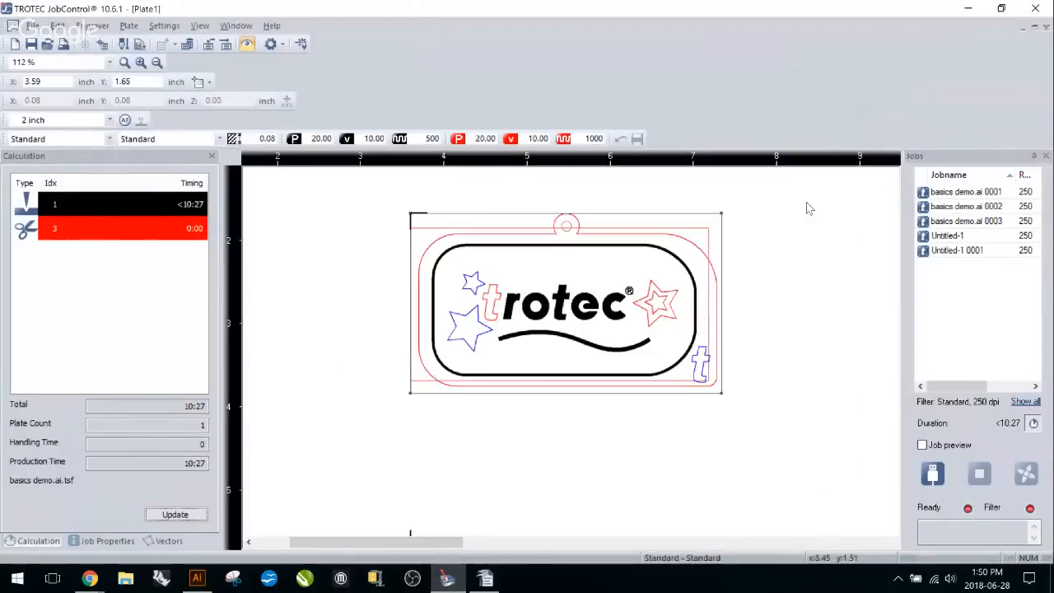
Return the basics demo.ai job from the plate to the queue, and place the Untitled-1 job on the plate and take it off again
{"action": "left_click_drag", "start_coordinate": [618, 291], "coordinate": [959, 292]}
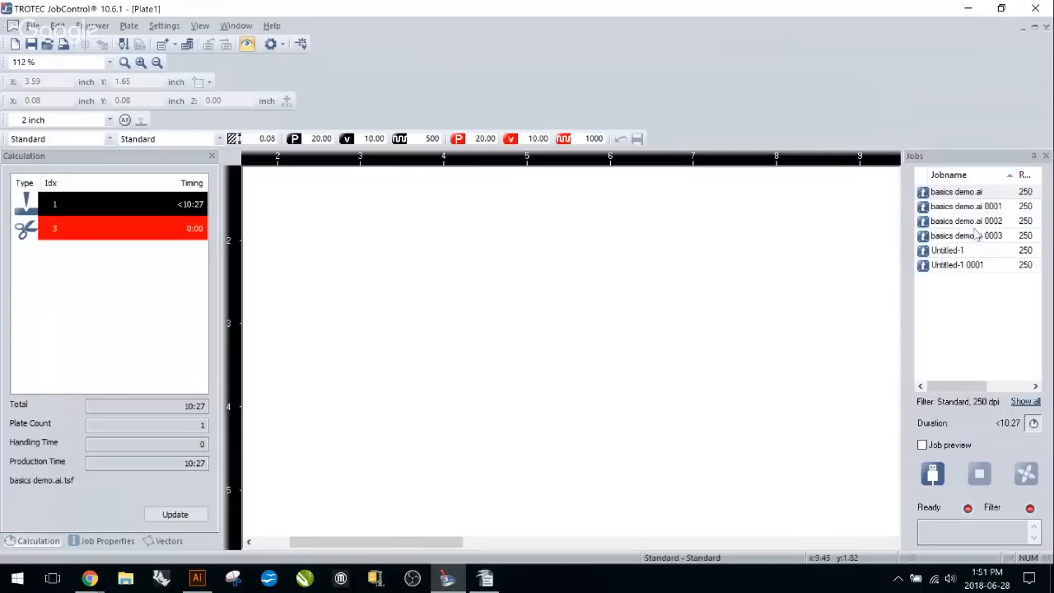
{"action": "left_click", "coordinate": [969, 193]}
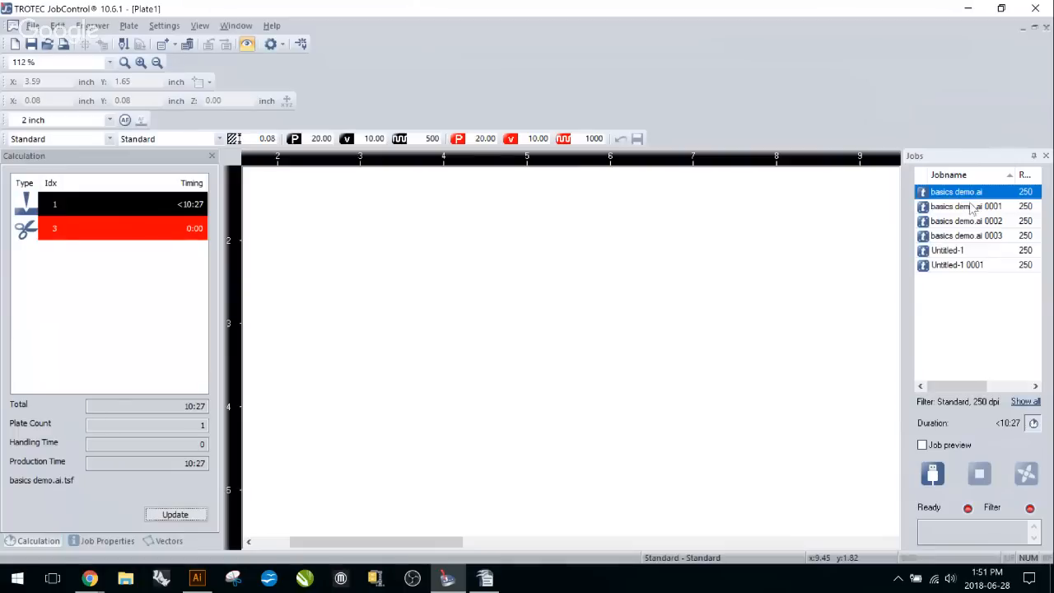
{"action": "left_click", "coordinate": [973, 251]}
{"action": "left_click_drag", "start_coordinate": [976, 256], "coordinate": [390, 223]}
{"action": "left_click_drag", "start_coordinate": [704, 359], "coordinate": [987, 316]}
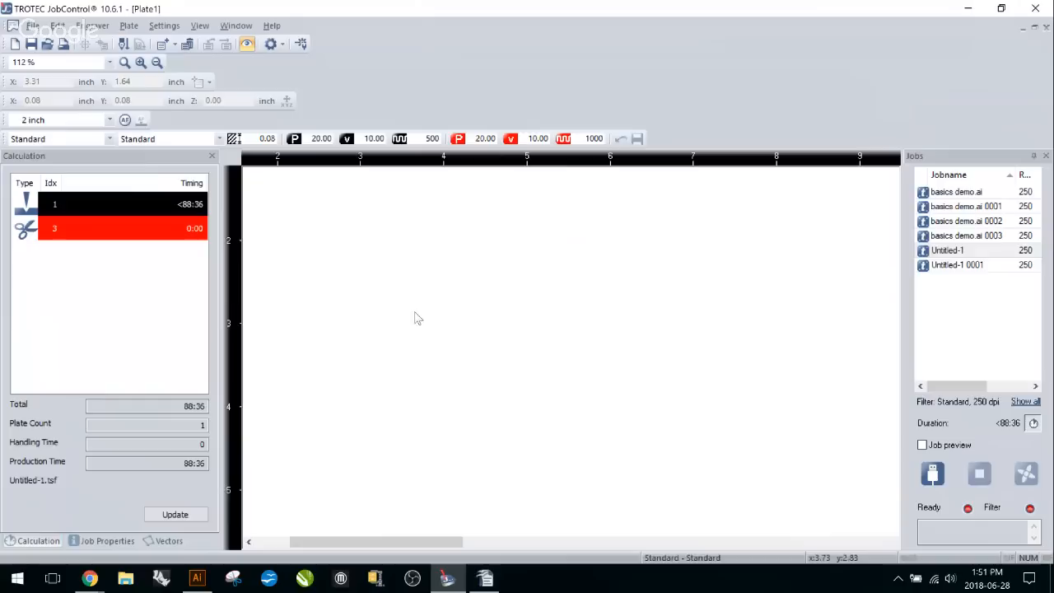
Place the basics demo.ai job on the plate and move it to the origin at X 0.00, Y 0.00 inch
{"action": "scroll", "coordinate": [598, 254], "scroll_direction": "down", "scroll_amount": 2}
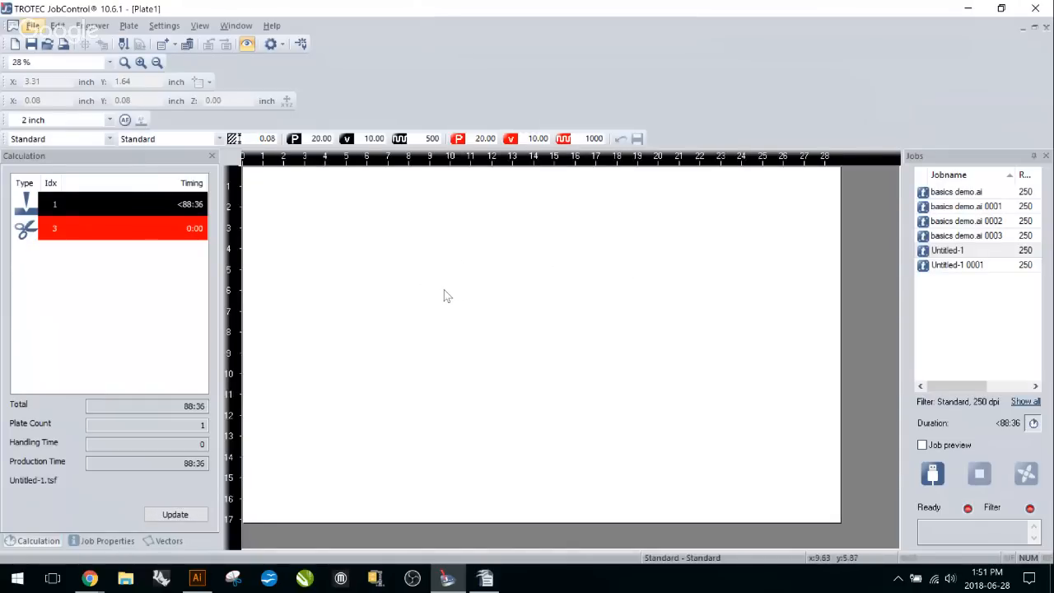
{"action": "left_click", "coordinate": [958, 192]}
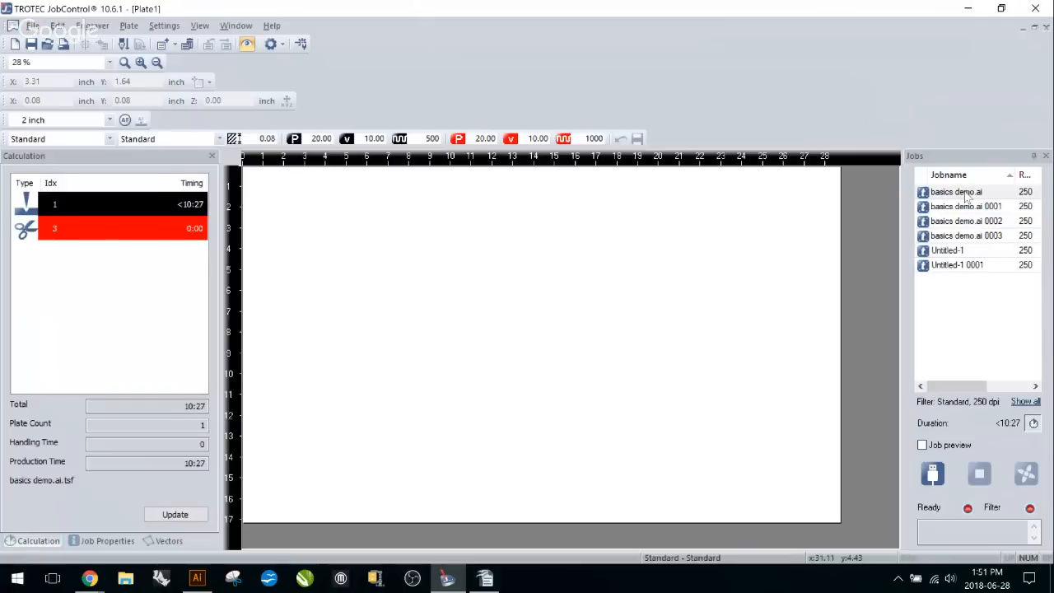
{"action": "left_click_drag", "start_coordinate": [971, 196], "coordinate": [607, 316]}
{"action": "left_click_drag", "start_coordinate": [571, 286], "coordinate": [312, 231]}
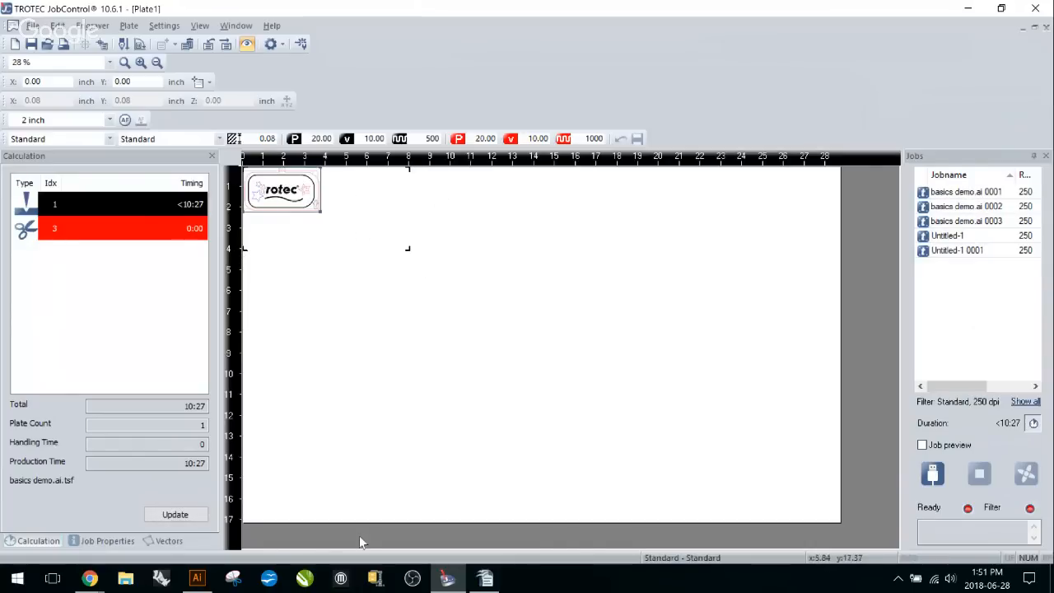
Switch to Illustrator, send the artwork to the Trotec Engraver with the open print settings, and return to JobControl
{"action": "left_click", "coordinate": [196, 578]}
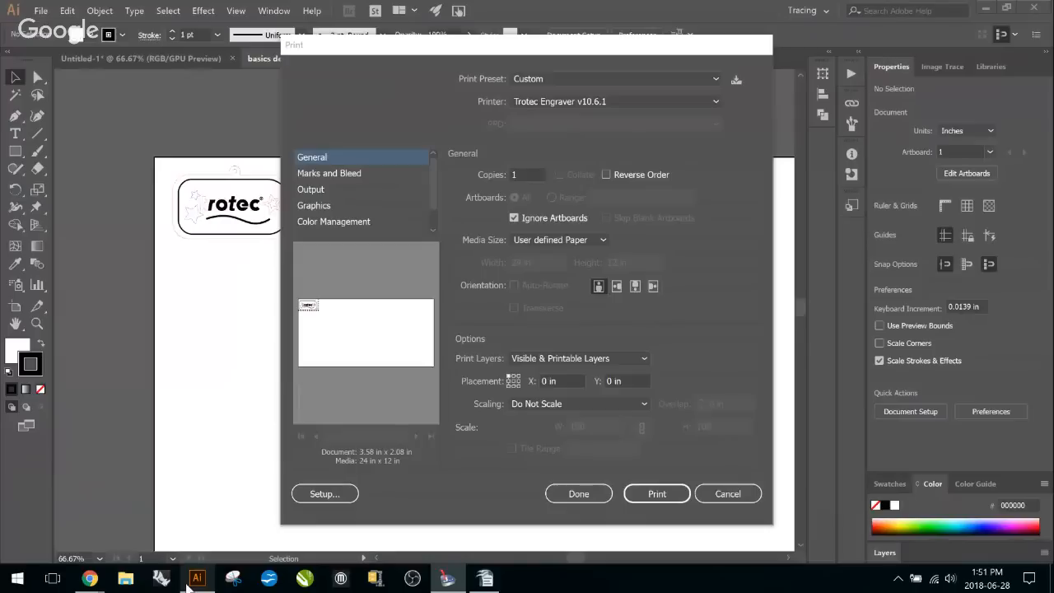
{"action": "left_click", "coordinate": [651, 495]}
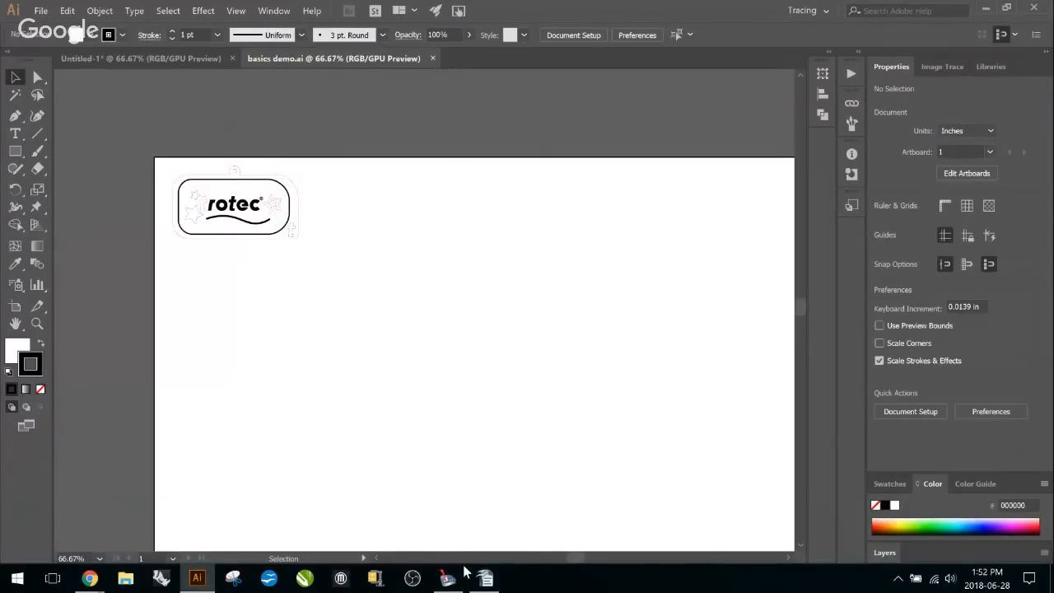
{"action": "mouse_move", "coordinate": [456, 574]}
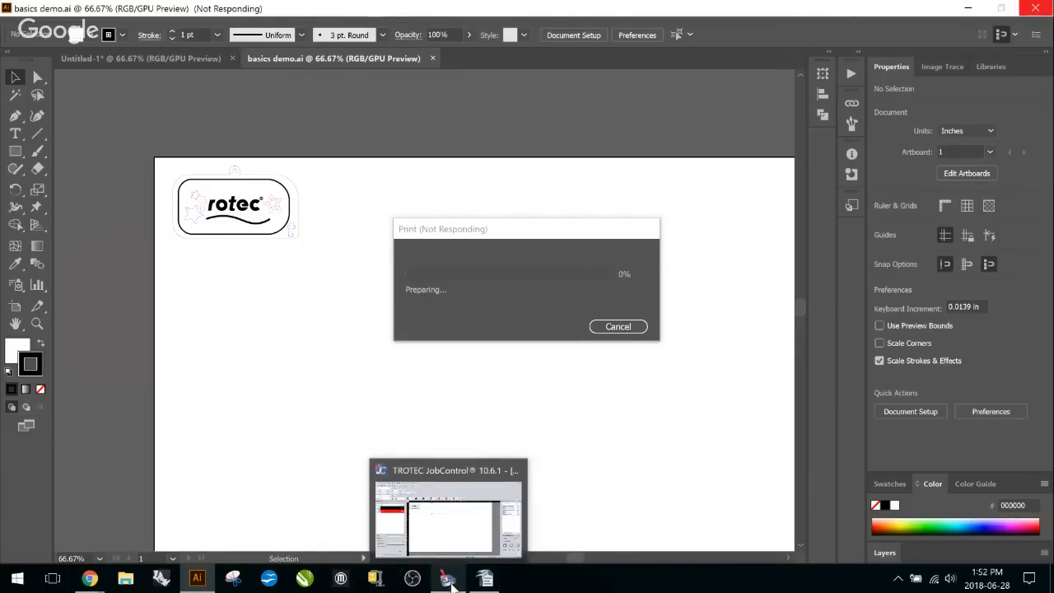
{"action": "left_click", "coordinate": [451, 581]}
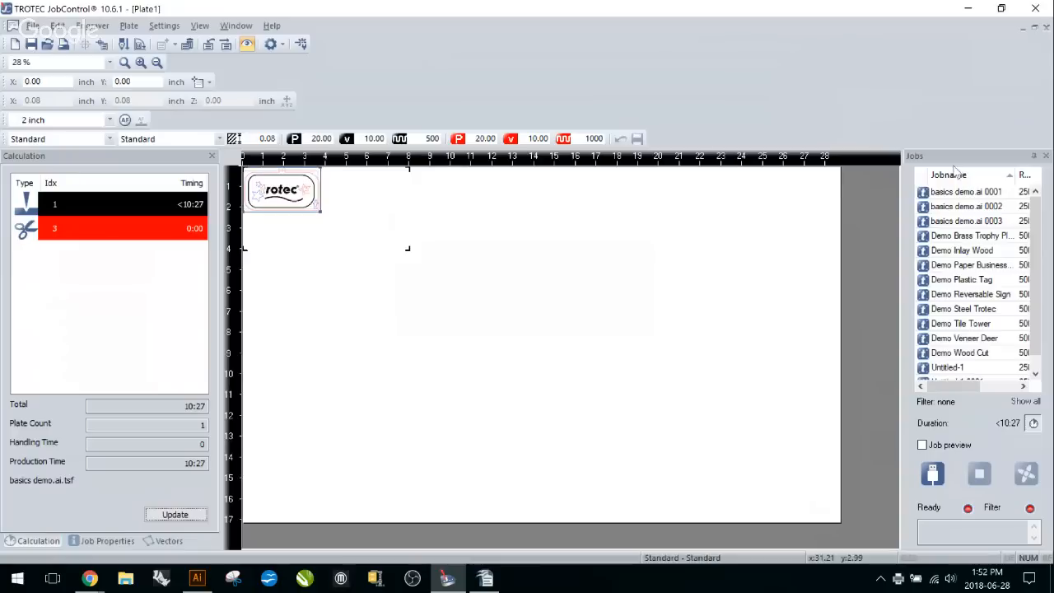
Select the basics demo.ai 0001 job in the queue, and remove the placed job from the plate
{"action": "left_click", "coordinate": [967, 192]}
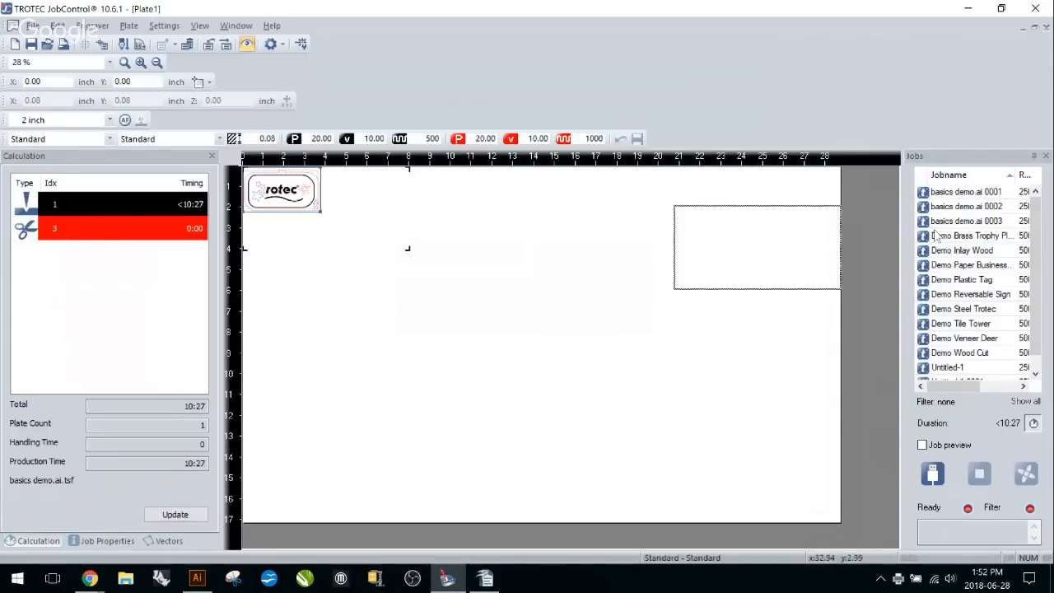
{"action": "double_click", "coordinate": [968, 196]}
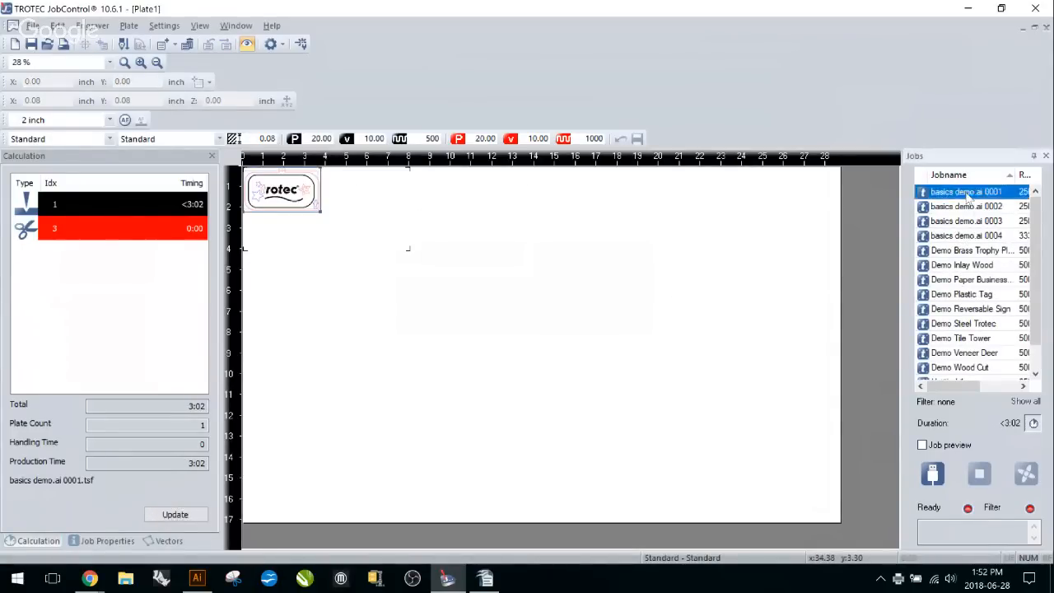
{"action": "left_click_drag", "start_coordinate": [466, 211], "coordinate": [980, 238]}
{"action": "left_click_drag", "start_coordinate": [407, 247], "coordinate": [979, 239]}
Print the basics demo.ai artwork to the Trotec Engraver once more from Illustrator, and switch back to JobControl
{"action": "left_click", "coordinate": [196, 579]}
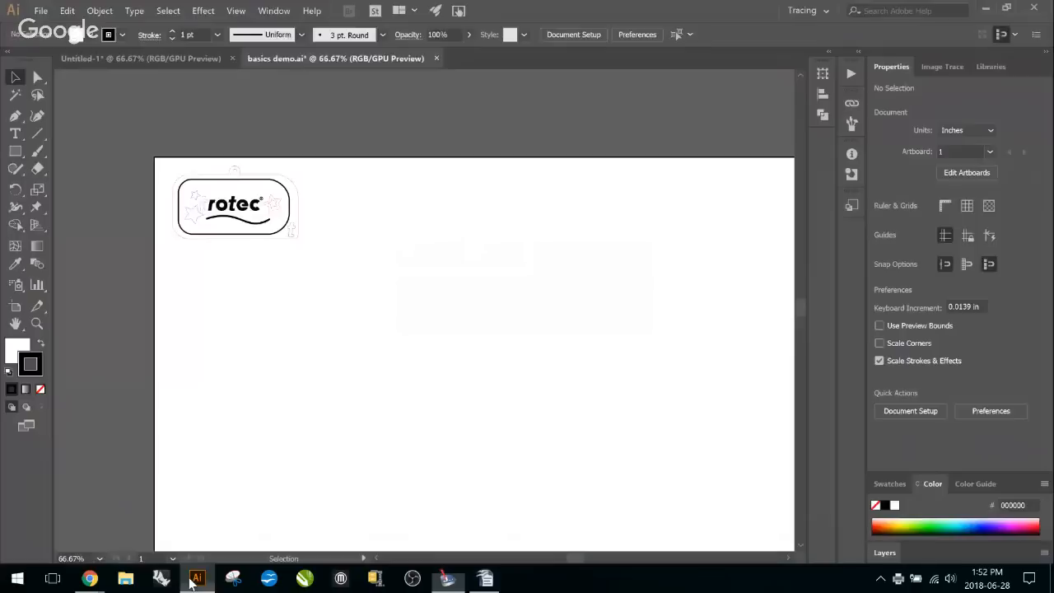
{"action": "left_click", "coordinate": [41, 10]}
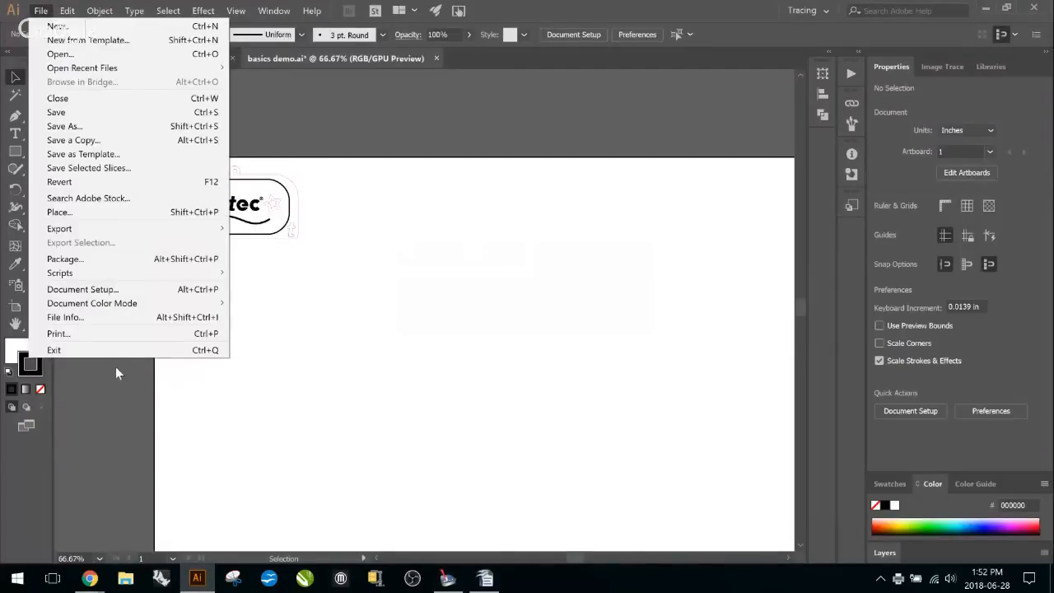
{"action": "left_click", "coordinate": [98, 338]}
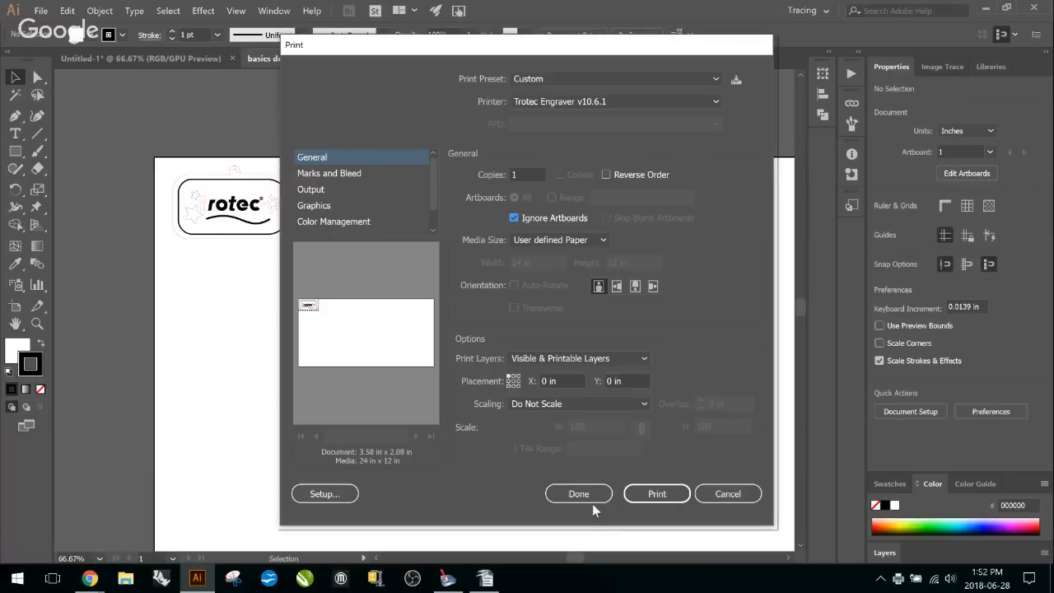
{"action": "left_click", "coordinate": [657, 493]}
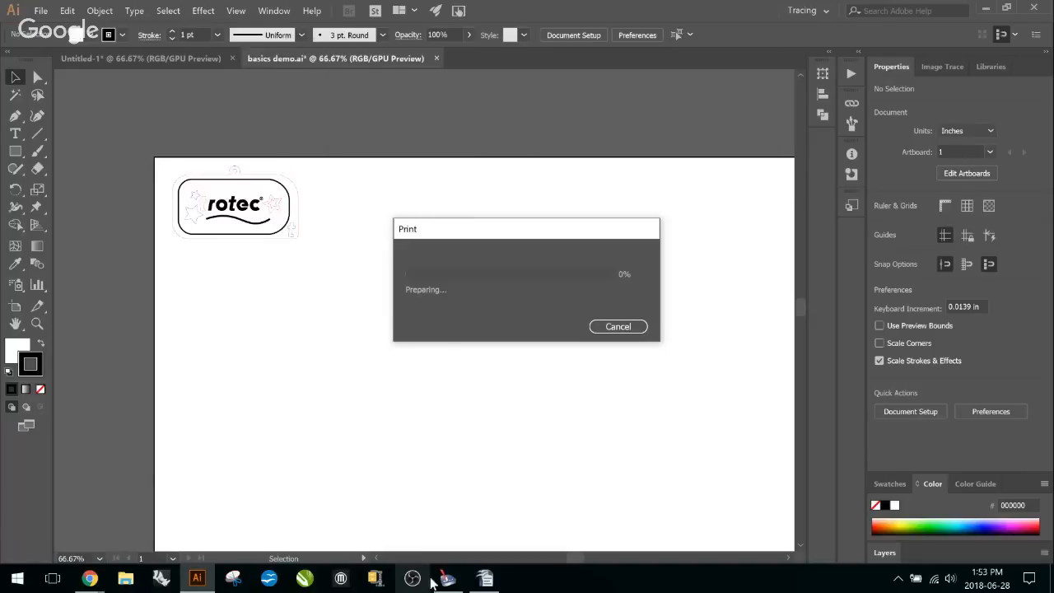
{"action": "mouse_move", "coordinate": [455, 576]}
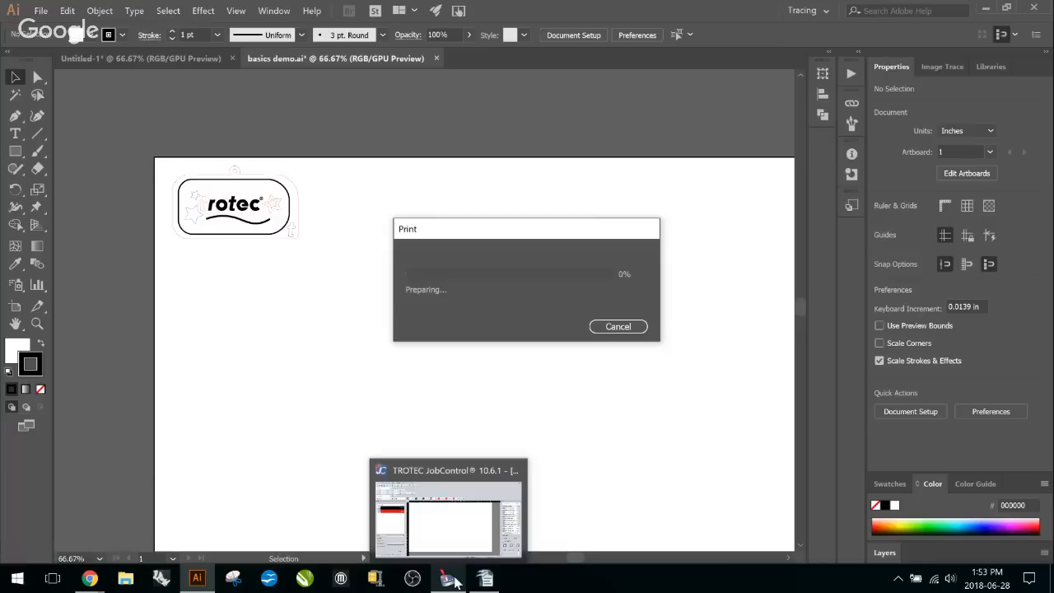
{"action": "left_click", "coordinate": [455, 581]}
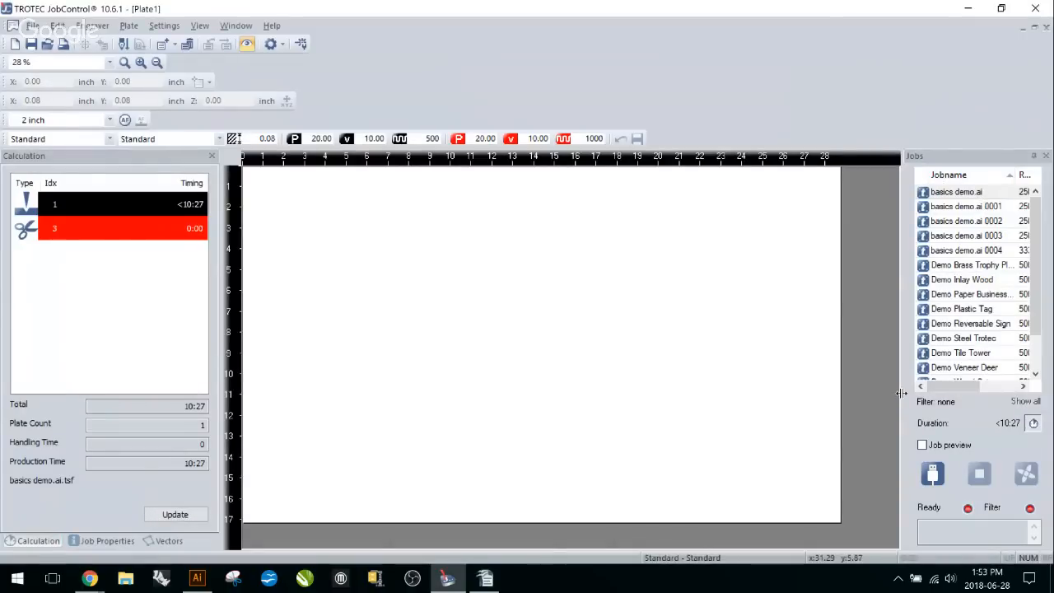
{"action": "left_click", "coordinate": [447, 578]}
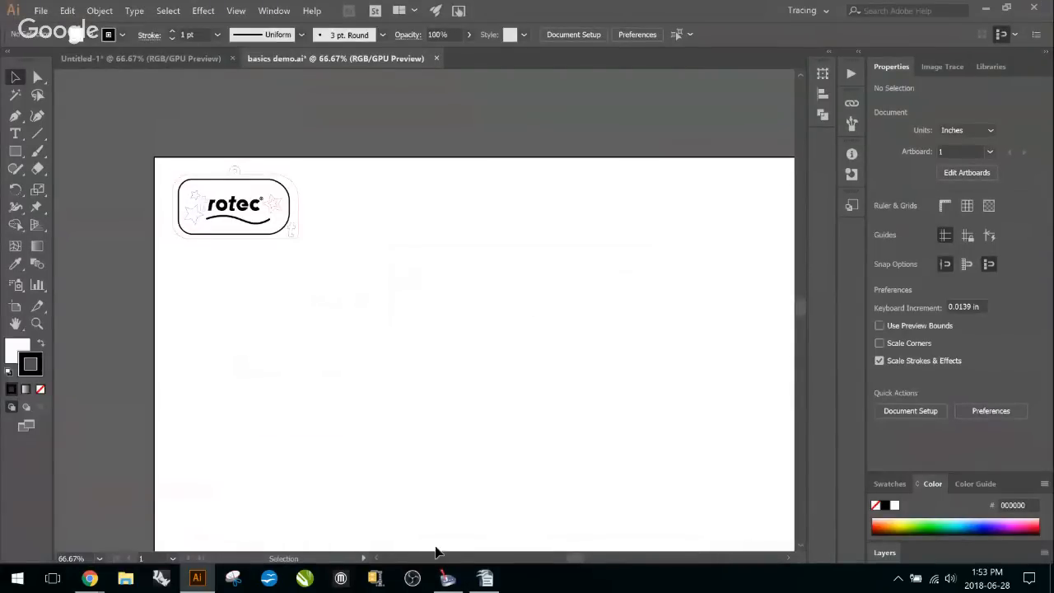
{"action": "left_click", "coordinate": [447, 578]}
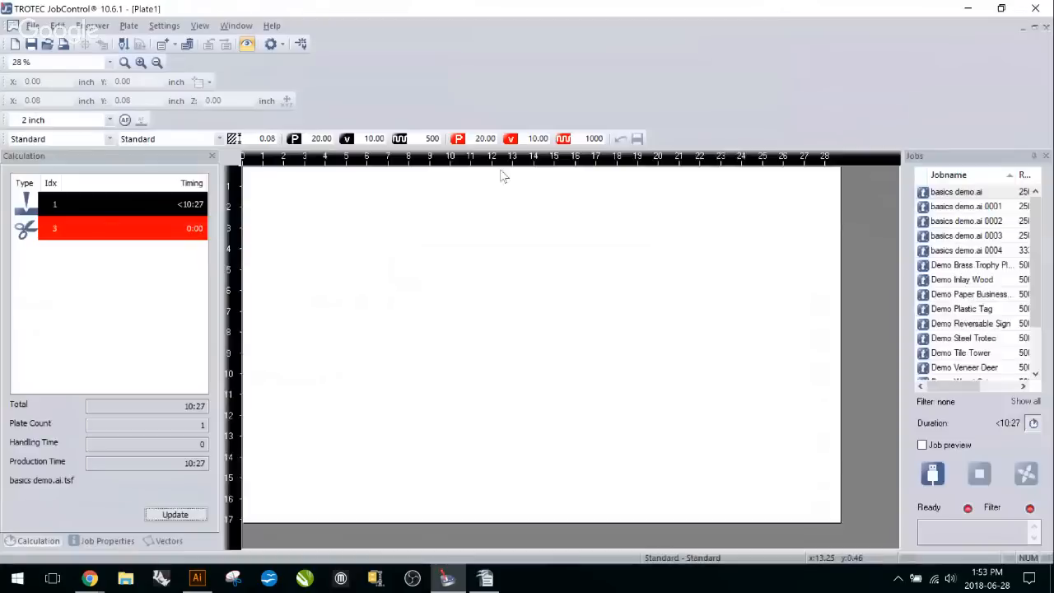
Place the basics demo.ai job on the empty plate and snap it to the plate's origin corner
{"action": "left_click", "coordinate": [980, 194]}
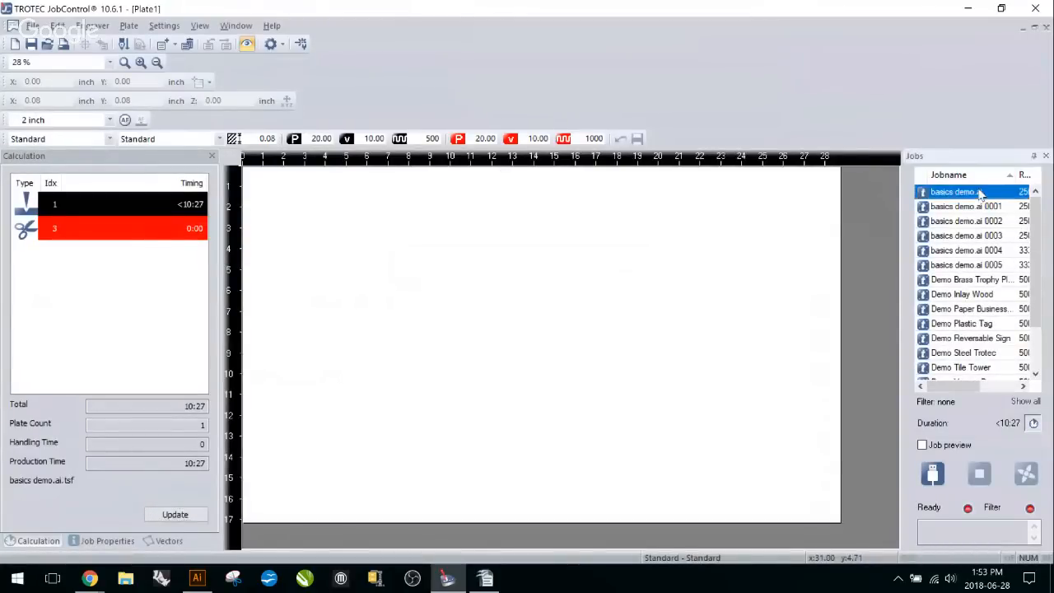
{"action": "left_click", "coordinate": [974, 207]}
{"action": "left_click", "coordinate": [972, 196]}
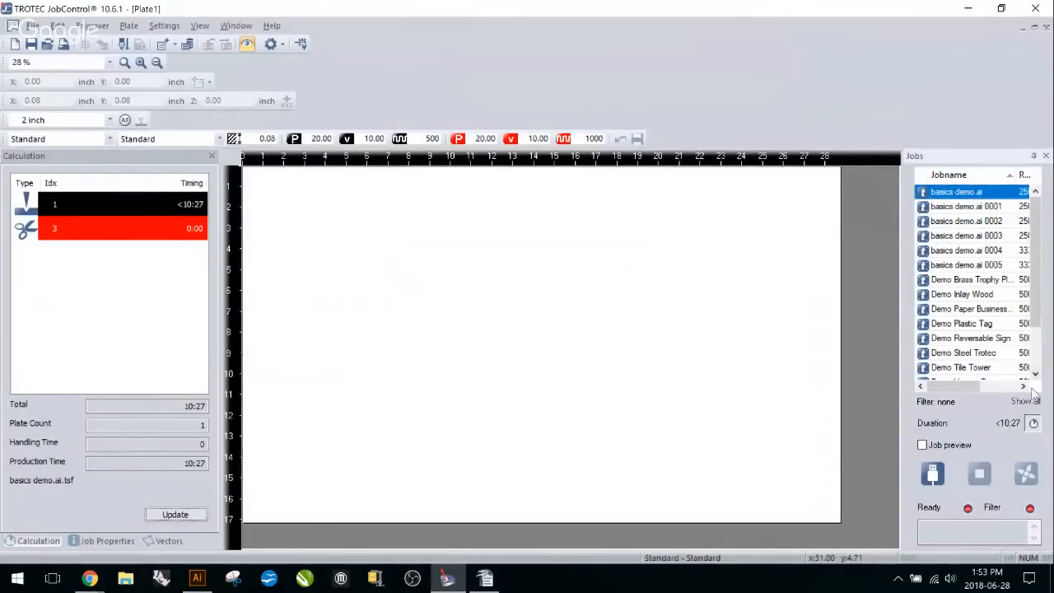
{"action": "left_click_drag", "start_coordinate": [956, 194], "coordinate": [297, 191]}
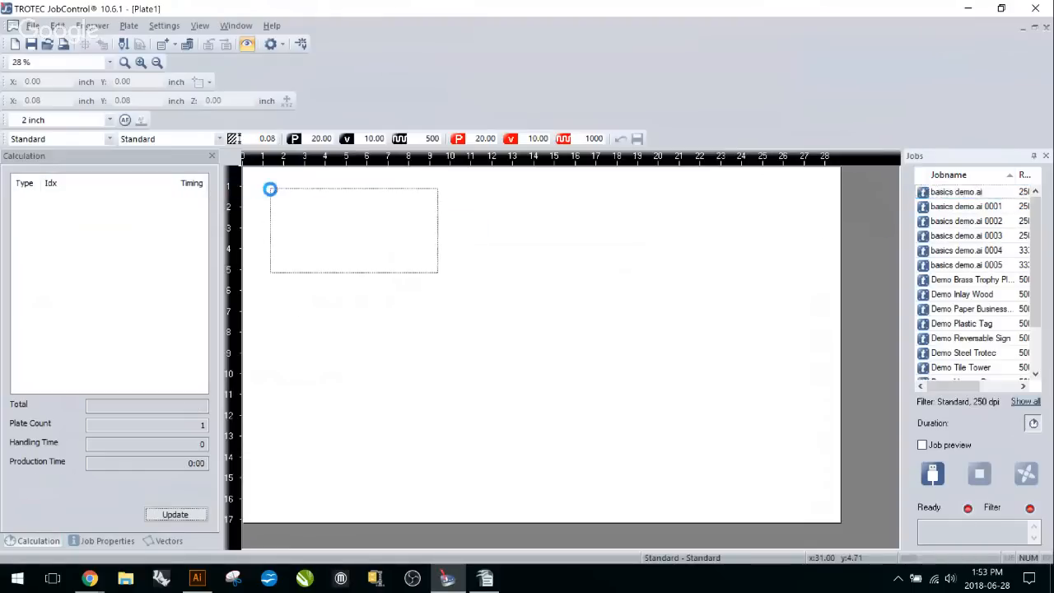
{"action": "left_click_drag", "start_coordinate": [331, 223], "coordinate": [306, 203]}
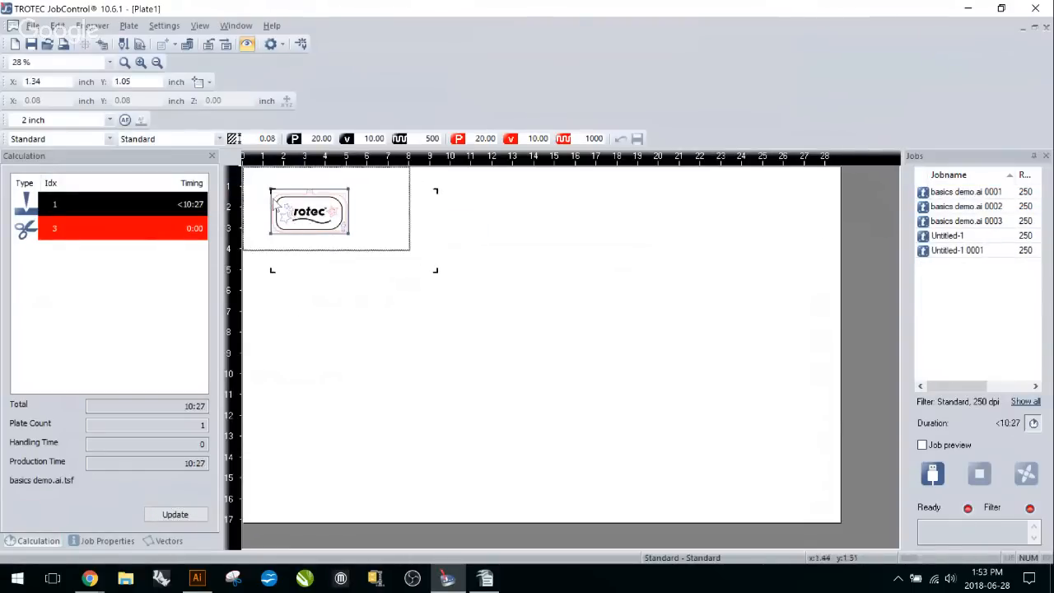
Show all jobs in the queue regardless of the material filter, and select basics demo.ai 0001
{"action": "left_click_drag", "start_coordinate": [976, 222], "coordinate": [984, 261]}
{"action": "left_click", "coordinate": [1021, 401]}
{"action": "left_click", "coordinate": [975, 205]}
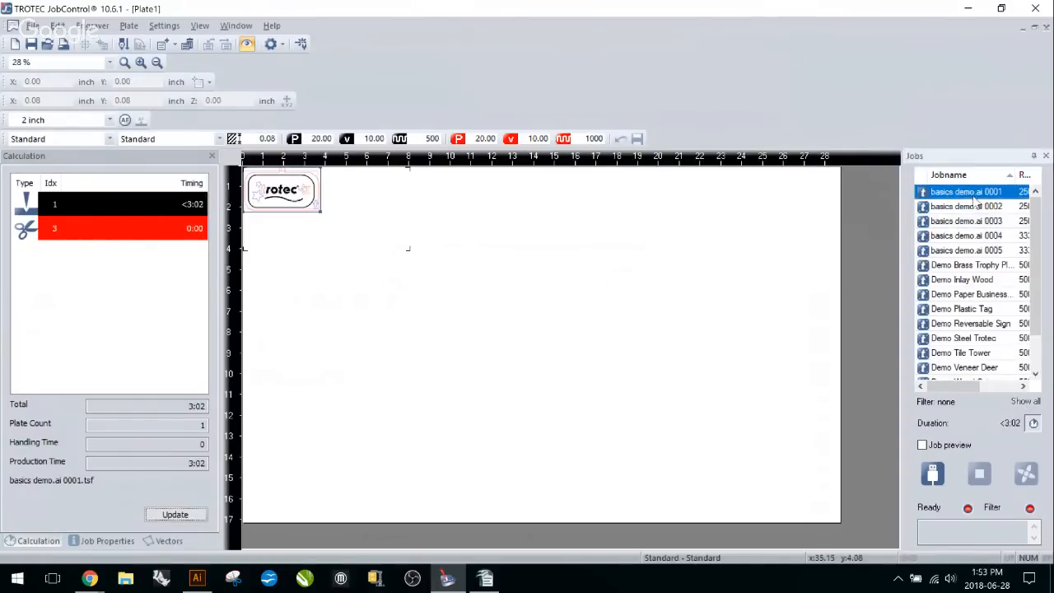
{"action": "left_click_drag", "start_coordinate": [974, 202], "coordinate": [988, 284]}
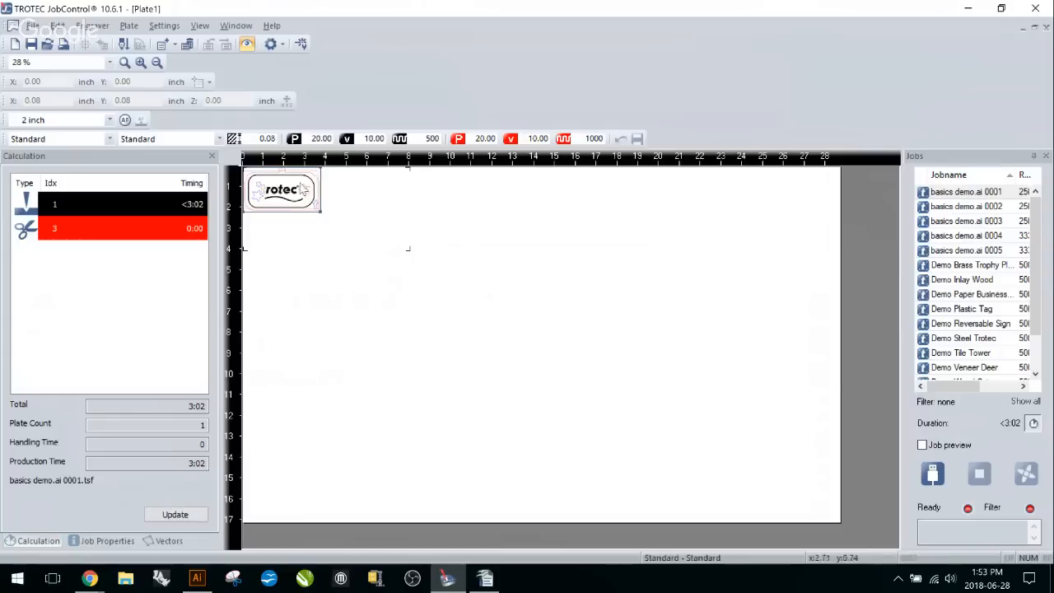
Move the placed job along the plate to the far end of its upper edge, at about X 20.74, Y 0.00 inch, and deselect it
{"action": "left_click_drag", "start_coordinate": [299, 190], "coordinate": [547, 240]}
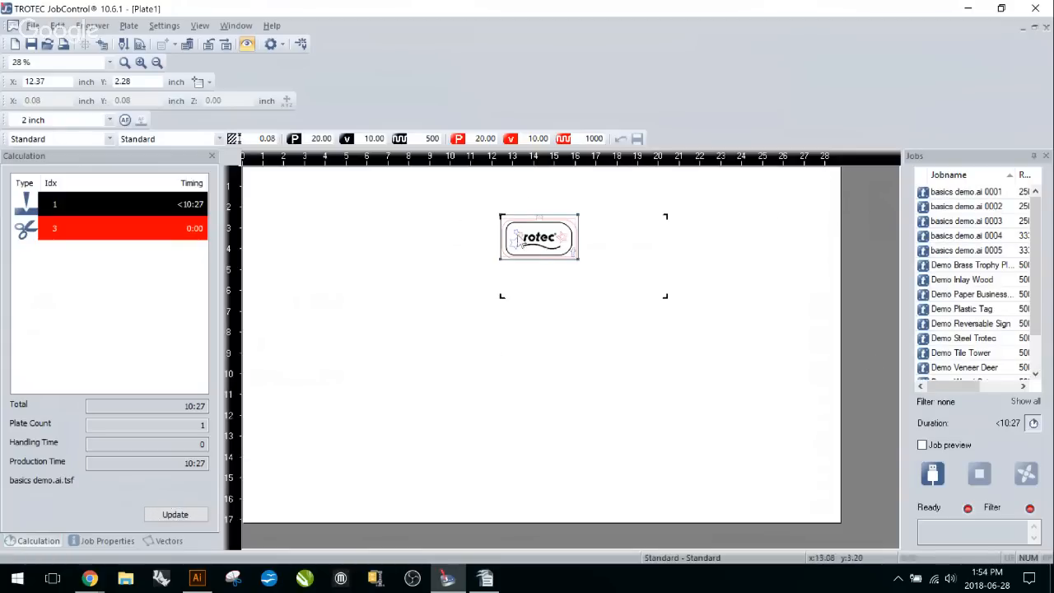
{"action": "left_click_drag", "start_coordinate": [520, 239], "coordinate": [760, 205]}
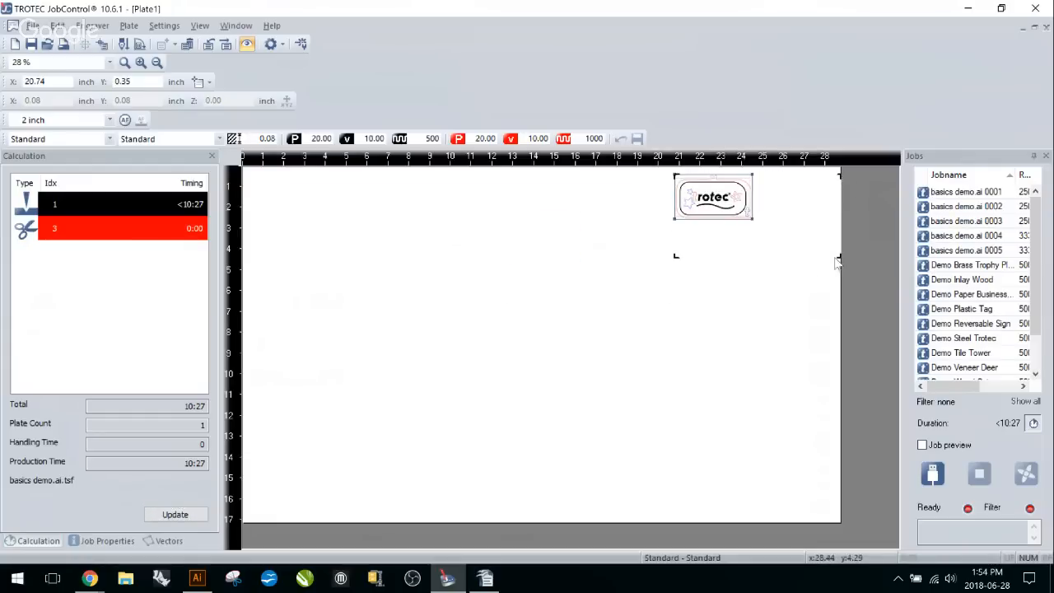
{"action": "left_click_drag", "start_coordinate": [724, 202], "coordinate": [845, 188]}
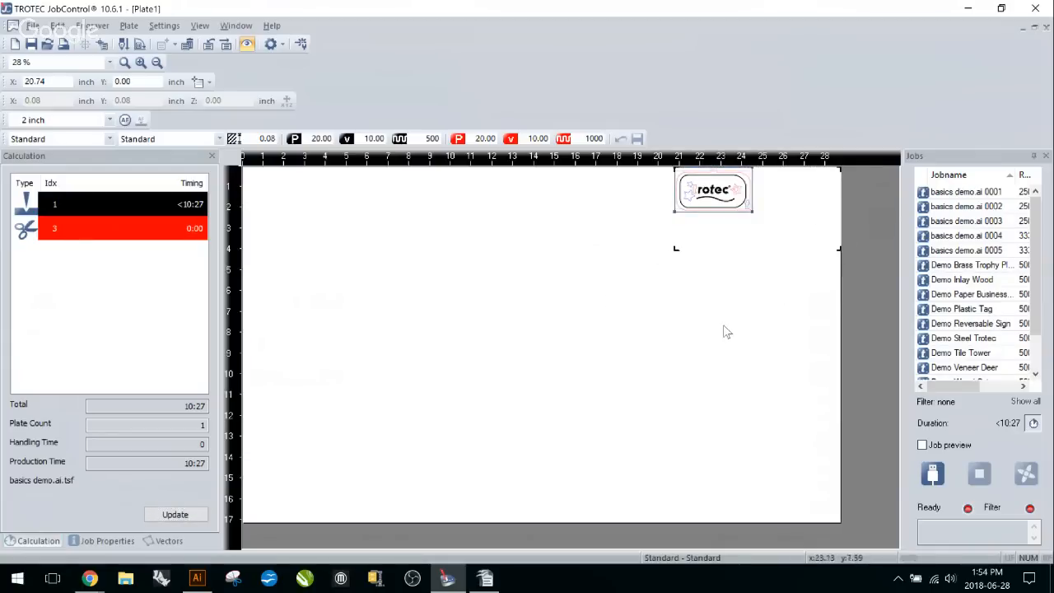
{"action": "left_click", "coordinate": [695, 289]}
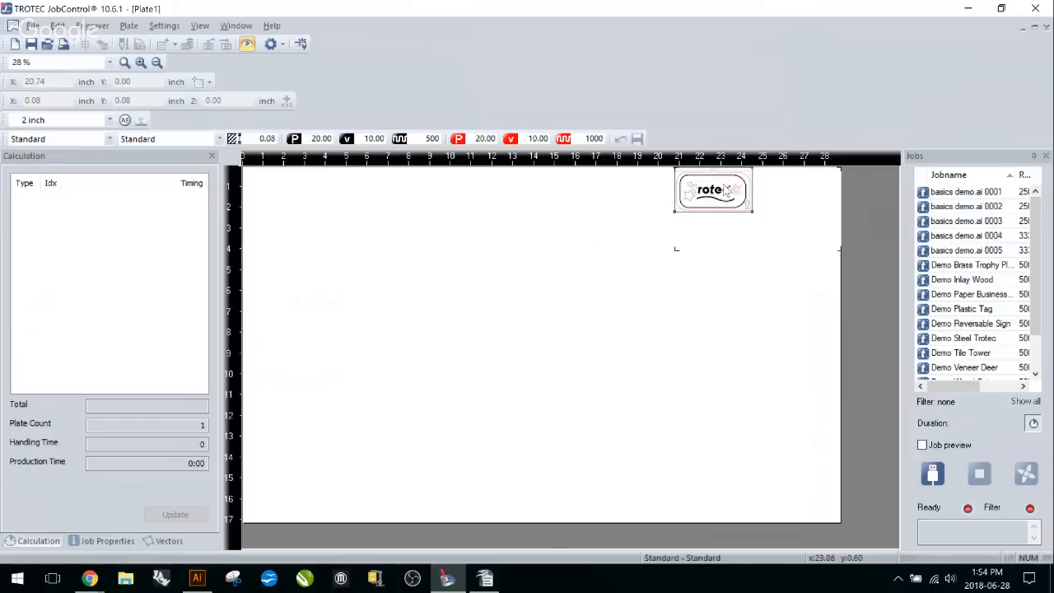
Switch to Illustrator, compare the print preview with Ignore Artboards off and on, and cancel the print settings
{"action": "left_click", "coordinate": [196, 579]}
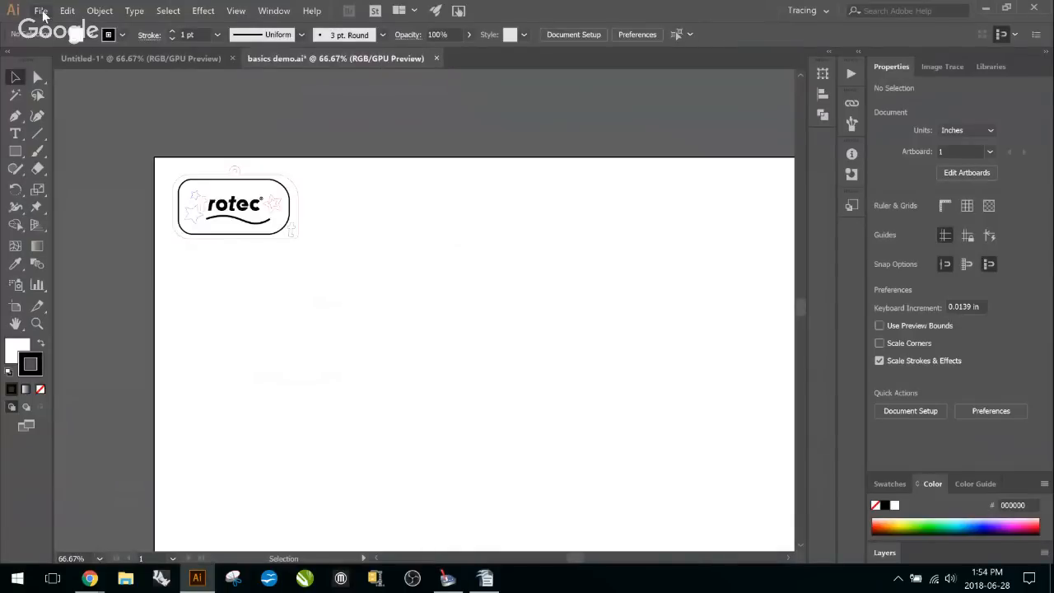
{"action": "left_click", "coordinate": [40, 11]}
{"action": "left_click", "coordinate": [98, 331]}
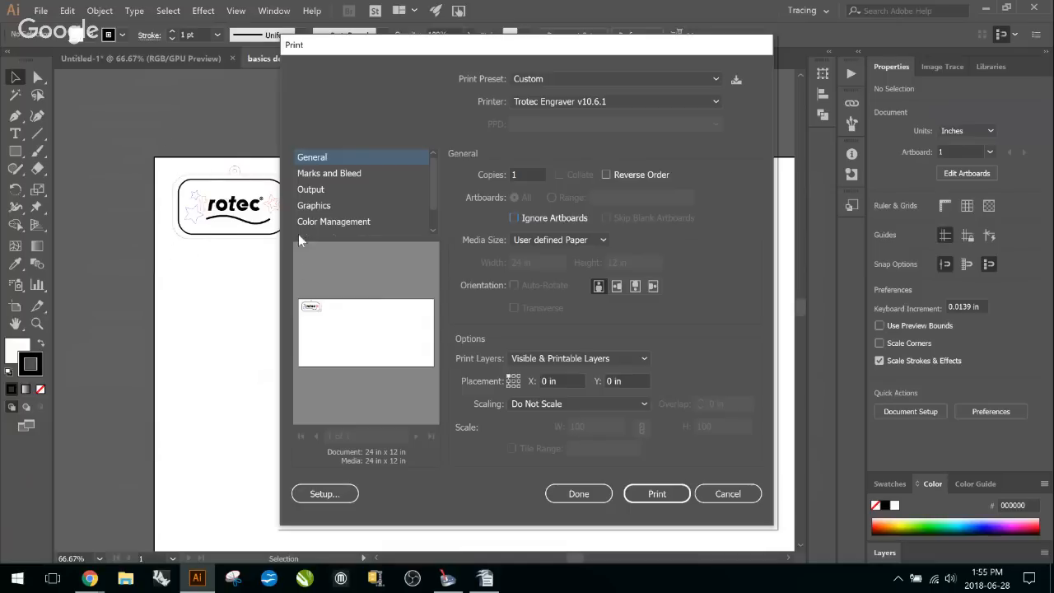
{"action": "key", "text": "space"}
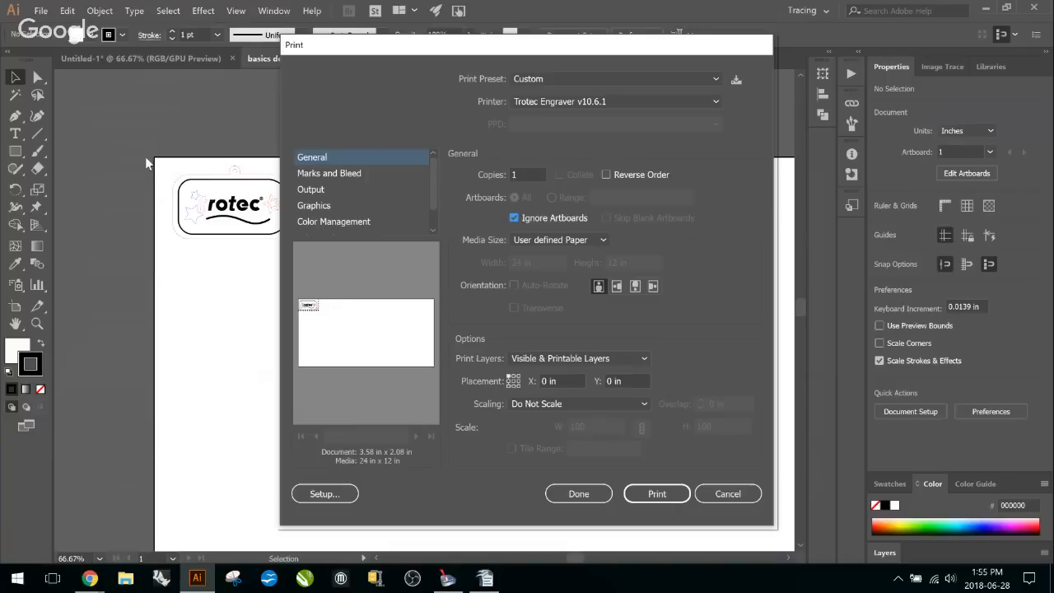
{"action": "left_click", "coordinate": [728, 497]}
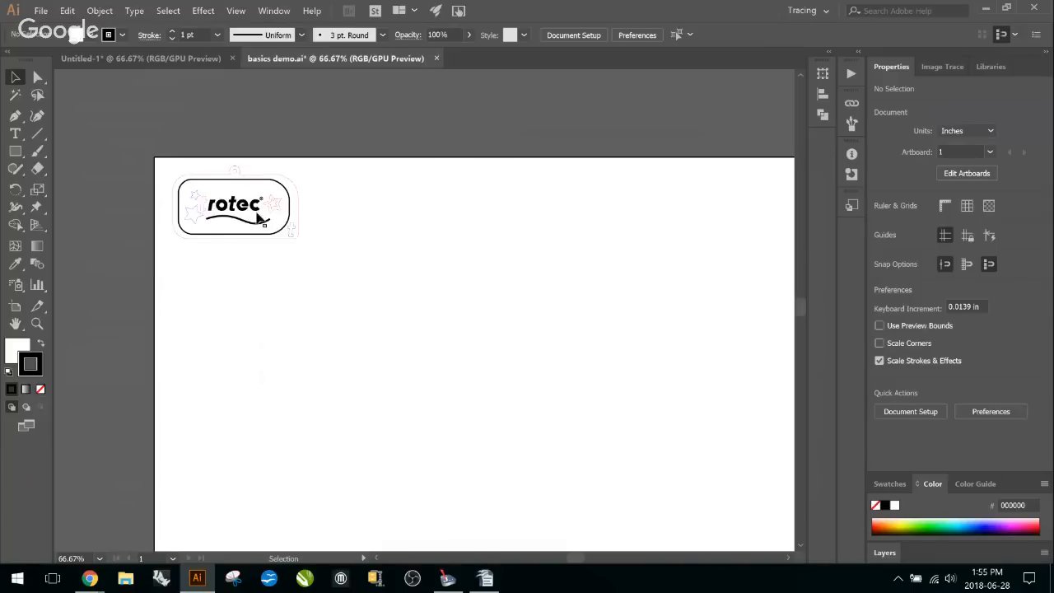
{"action": "scroll", "coordinate": [255, 217], "scroll_direction": "up", "scroll_amount": 1}
{"action": "scroll", "coordinate": [250, 219], "scroll_direction": "down", "scroll_amount": 1}
{"action": "scroll", "coordinate": [252, 212], "scroll_direction": "up", "scroll_amount": 1}
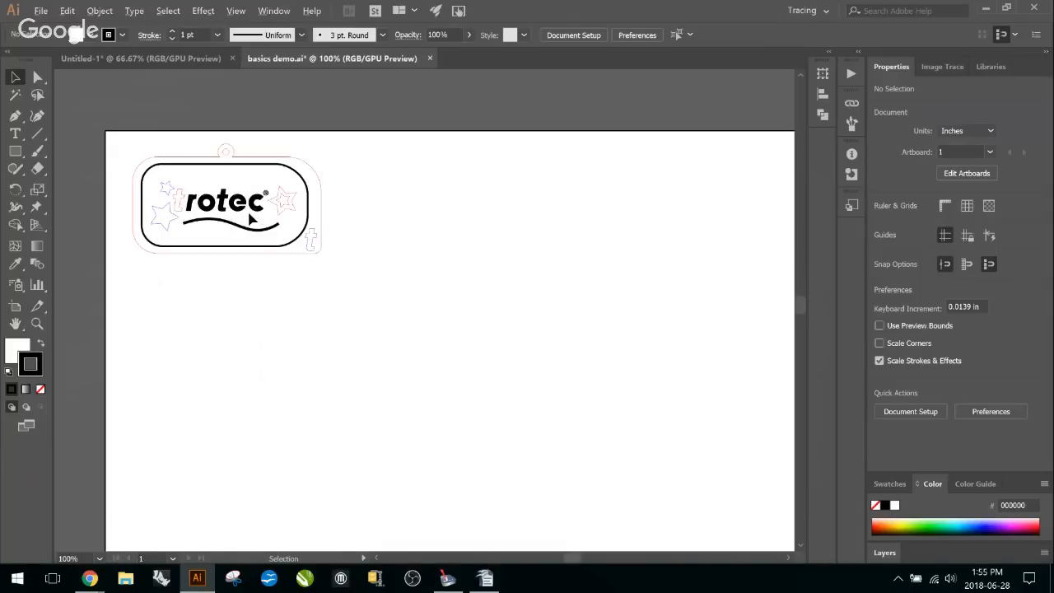
Select the small blue star in the logo artwork, look through the layer contents for its path, and copy the star
{"action": "scroll", "coordinate": [250, 216], "scroll_direction": "up", "scroll_amount": 2}
{"action": "left_click_drag", "start_coordinate": [280, 132], "coordinate": [452, 189]}
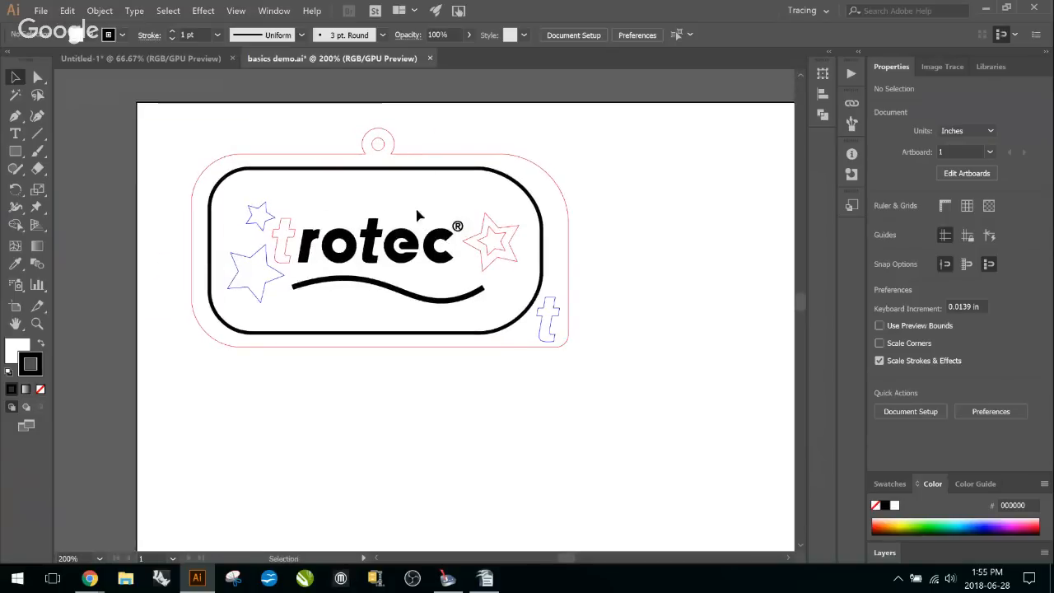
{"action": "left_click", "coordinate": [259, 213]}
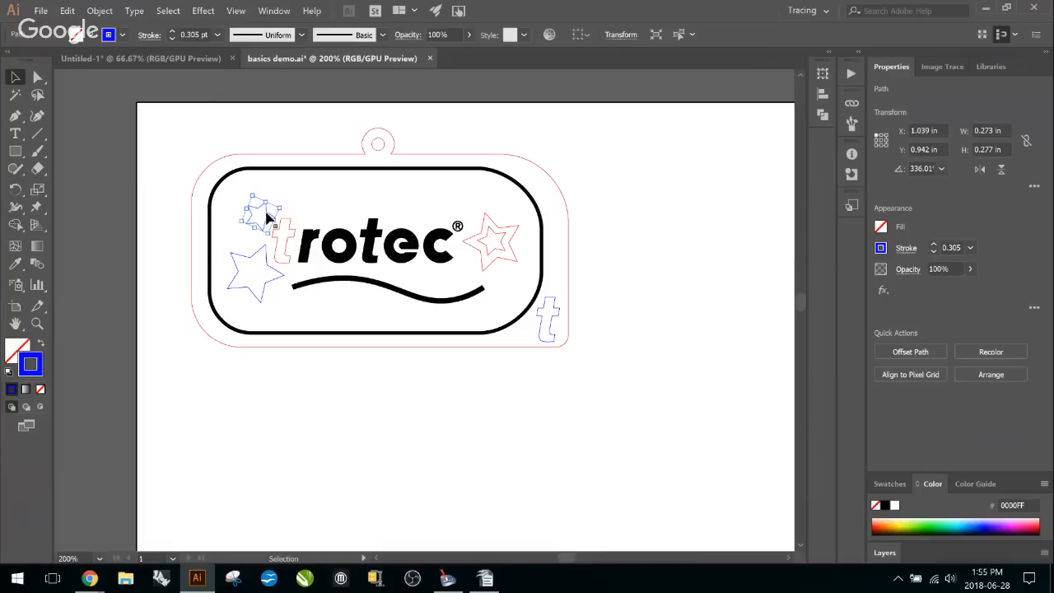
{"action": "left_click", "coordinate": [885, 554]}
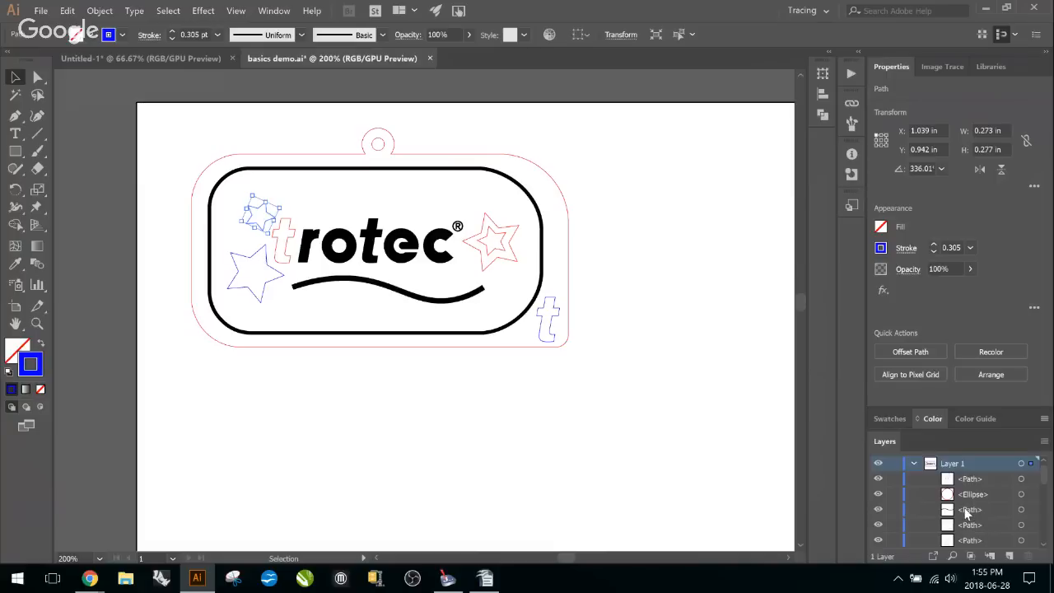
{"action": "scroll", "coordinate": [990, 518], "scroll_direction": "down", "scroll_amount": 5}
{"action": "scroll", "coordinate": [989, 514], "scroll_direction": "down", "scroll_amount": 3}
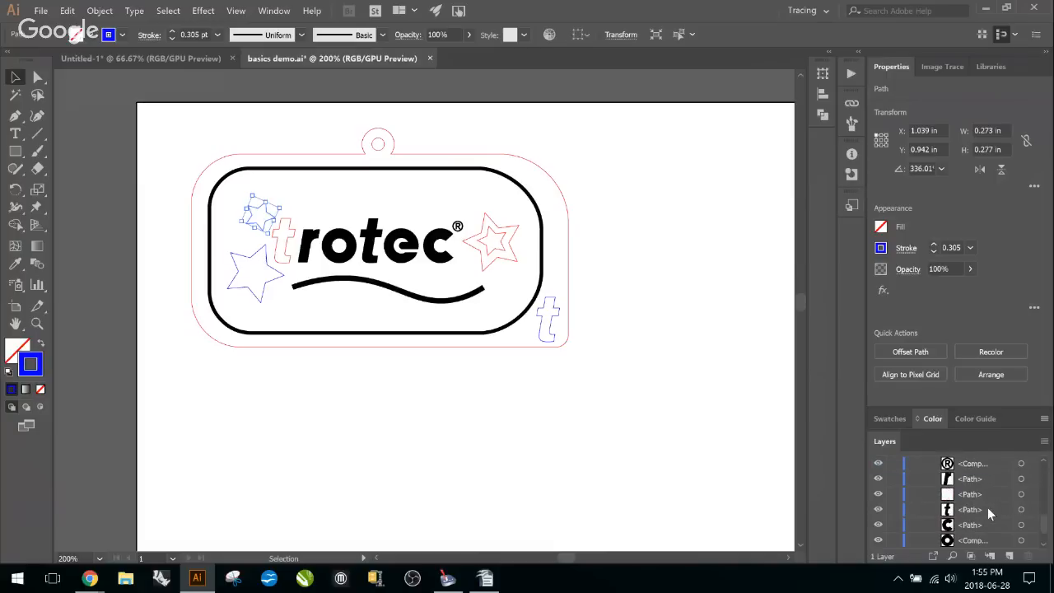
{"action": "scroll", "coordinate": [990, 510], "scroll_direction": "up", "scroll_amount": 5}
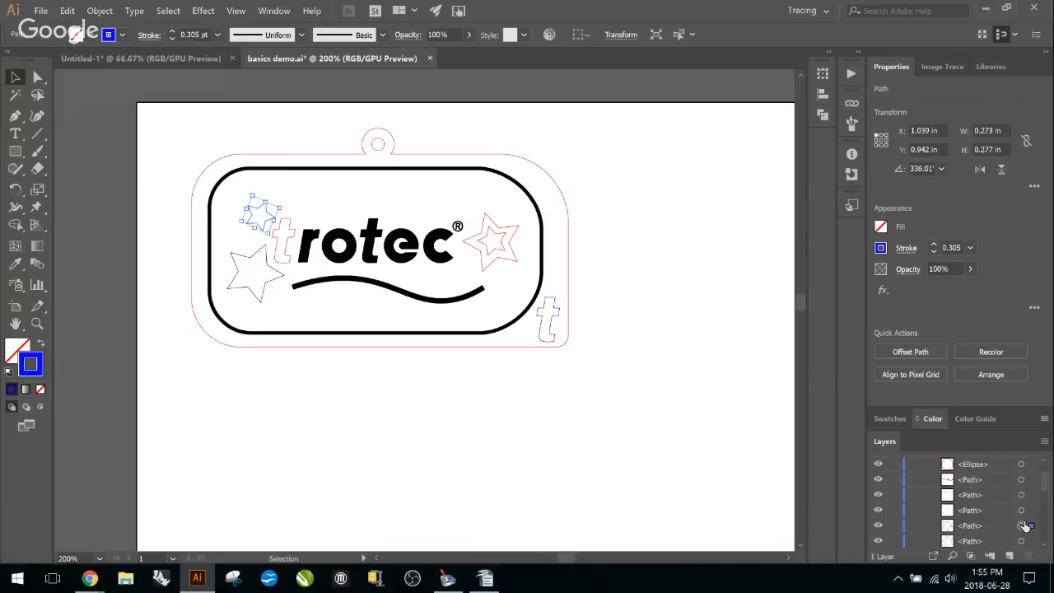
{"action": "scroll", "coordinate": [983, 531], "scroll_direction": "up", "scroll_amount": 2}
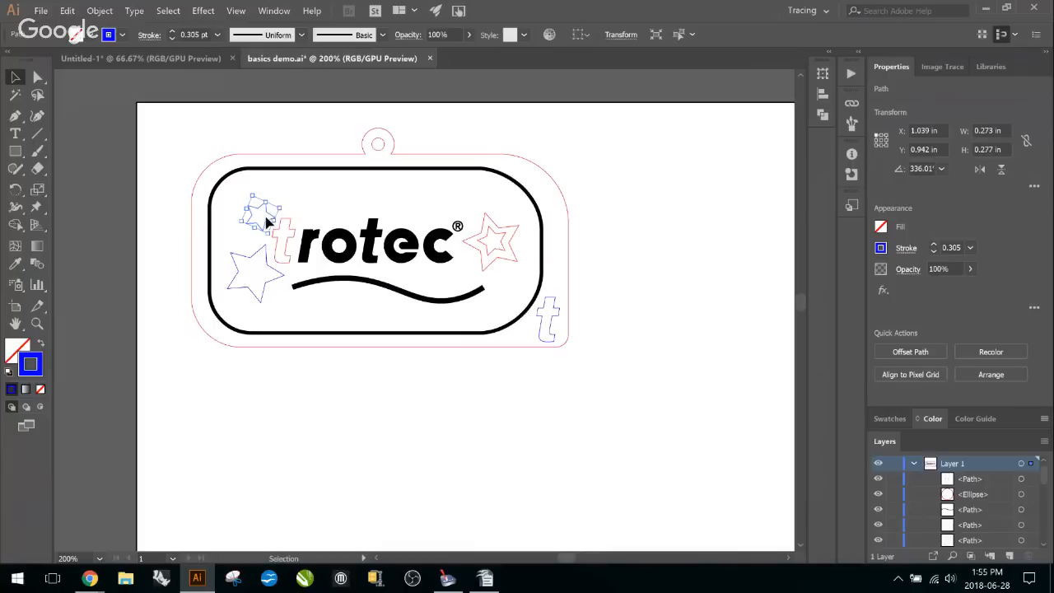
{"action": "left_click", "coordinate": [73, 9]}
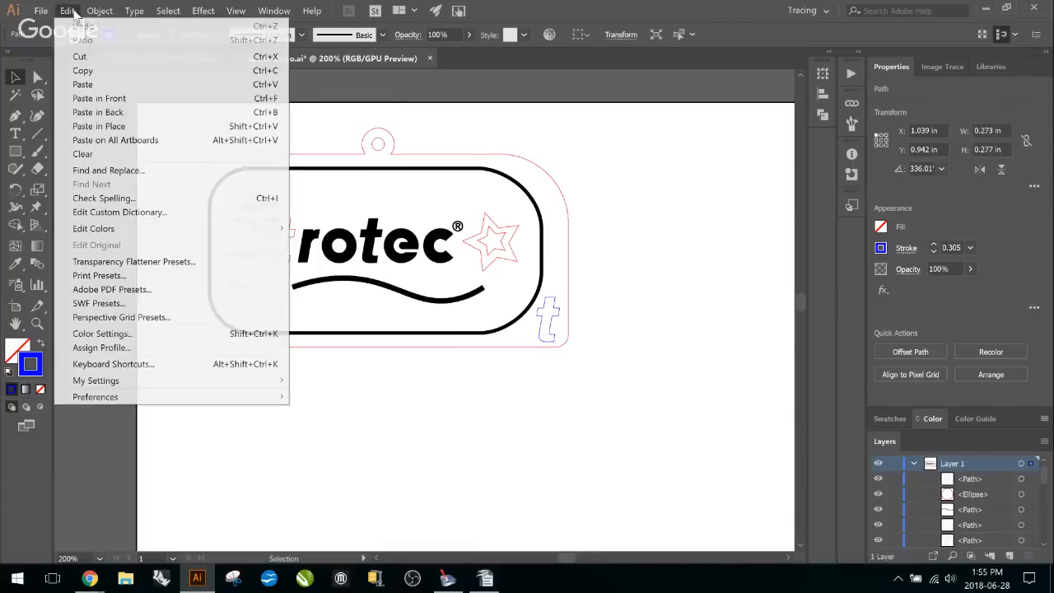
{"action": "left_click", "coordinate": [83, 71]}
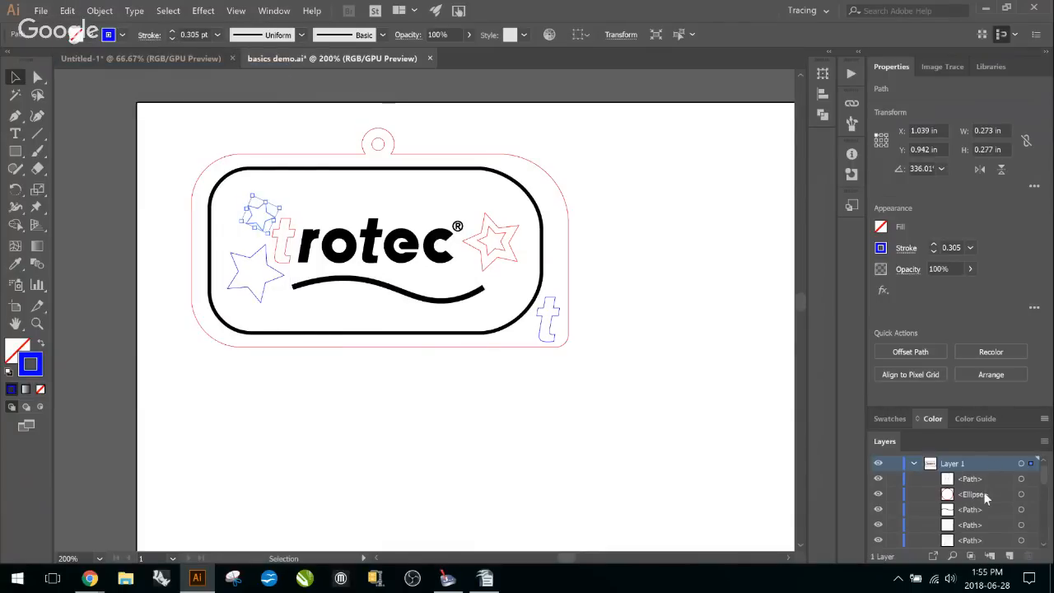
Add a new Layer 2, collapse and hide Layer 1, and make Layer 2 the active layer
{"action": "left_click", "coordinate": [1010, 556]}
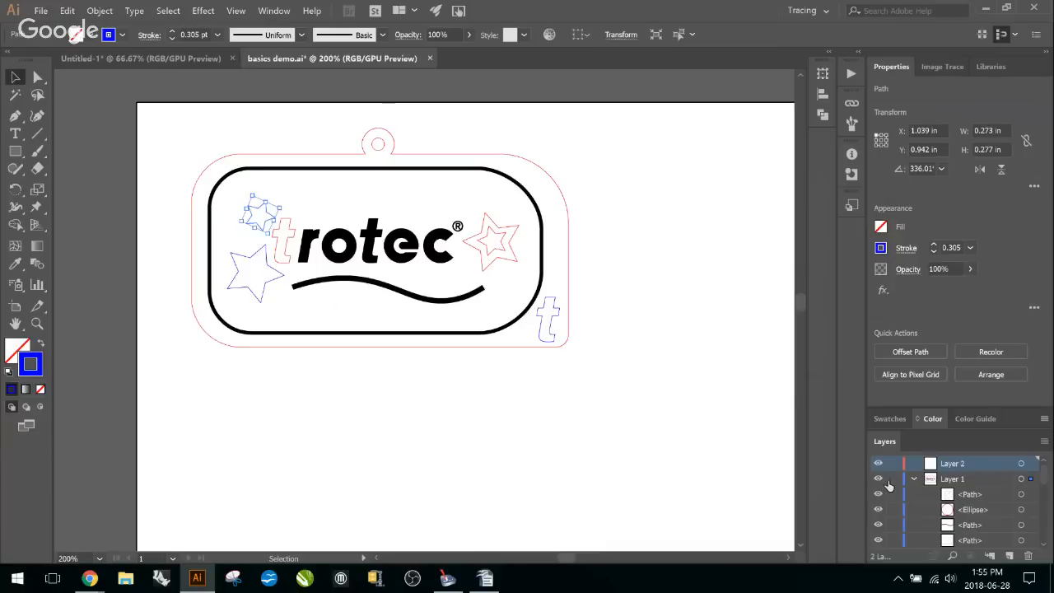
{"action": "left_click", "coordinate": [914, 478]}
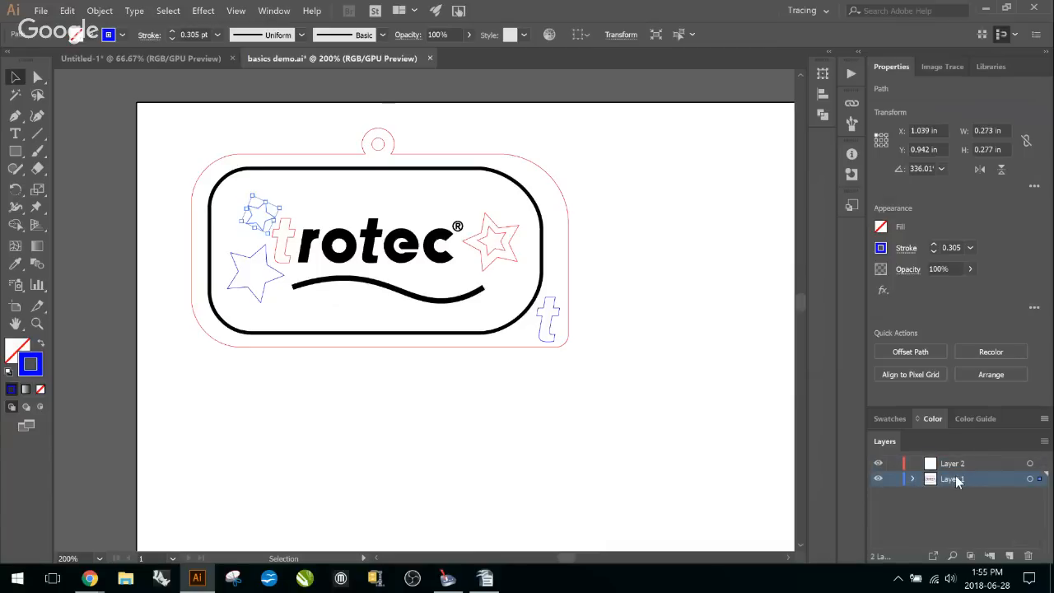
{"action": "left_click", "coordinate": [878, 478]}
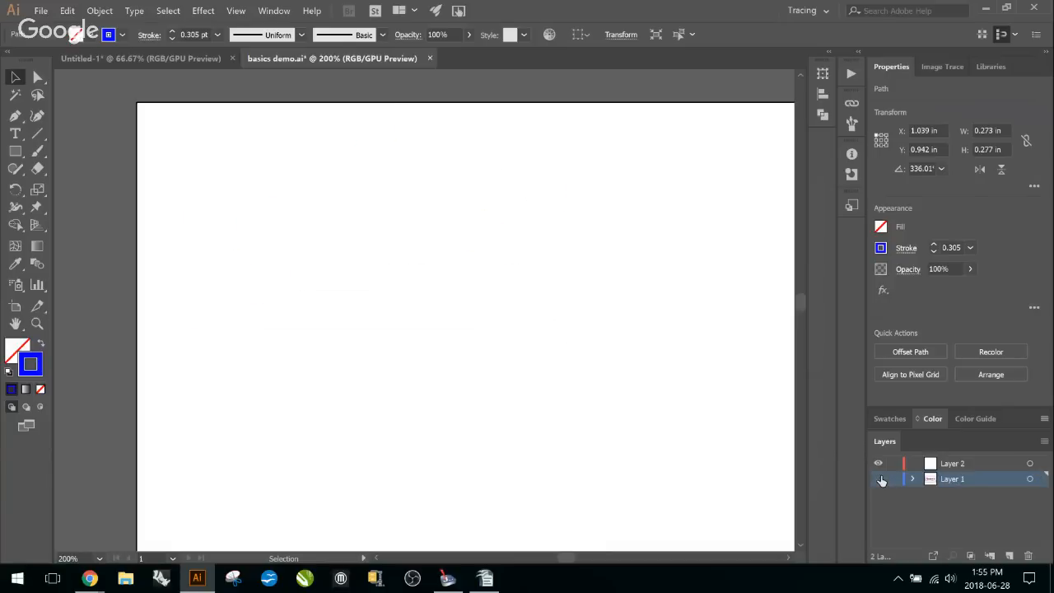
{"action": "left_click", "coordinate": [978, 465]}
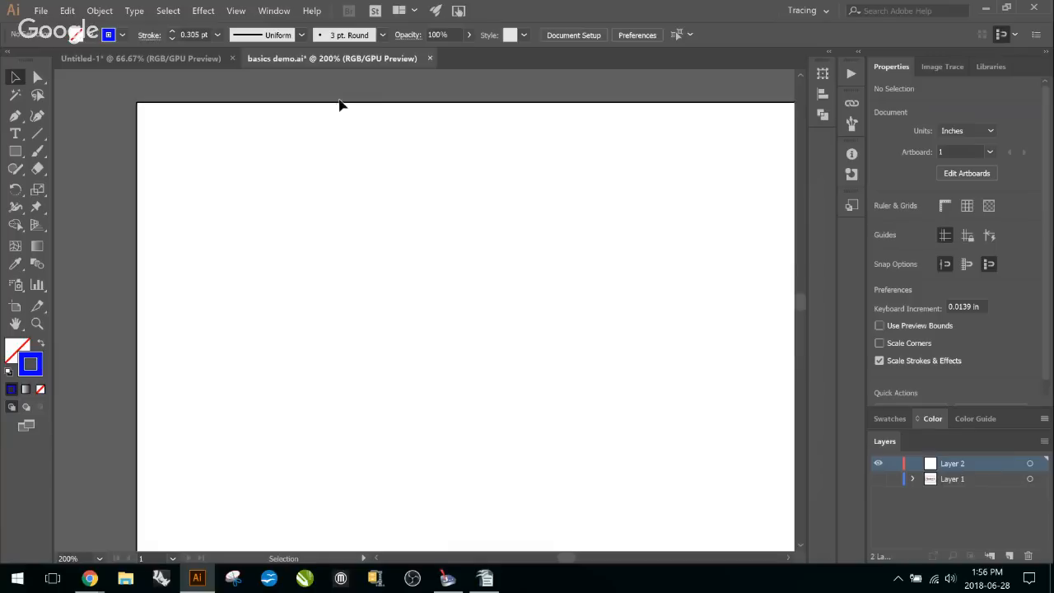
Paste the copied star in place on Layer 2 and deselect it
{"action": "left_click", "coordinate": [68, 10]}
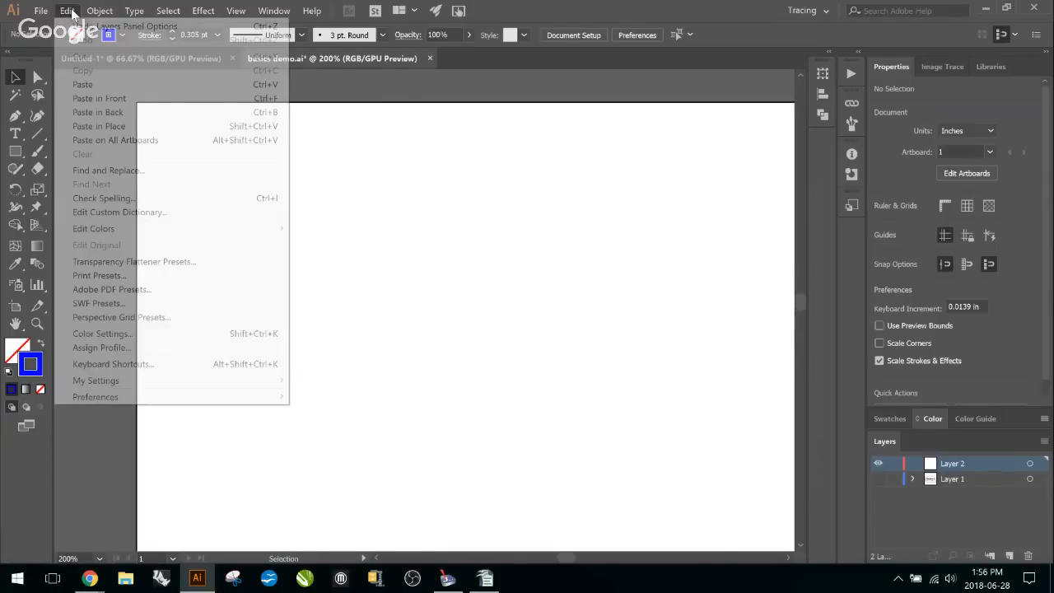
{"action": "left_click", "coordinate": [98, 126]}
{"action": "left_click", "coordinate": [317, 269]}
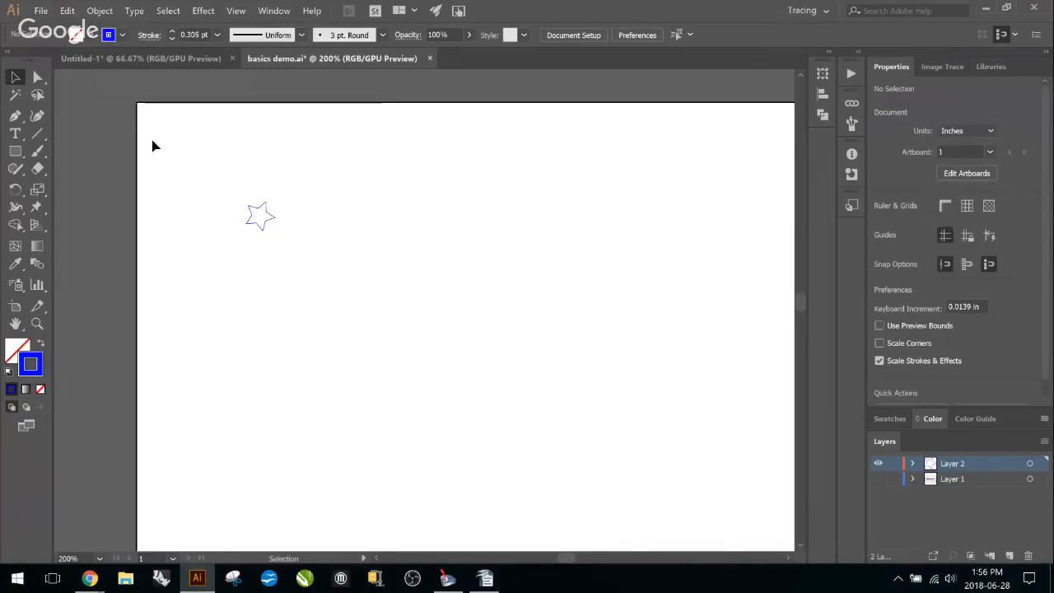
Print the visible star to the Trotec Engraver v10.6.1 with Ignore Artboards turned on
{"action": "left_click", "coordinate": [40, 10]}
{"action": "key", "text": "Escape"}
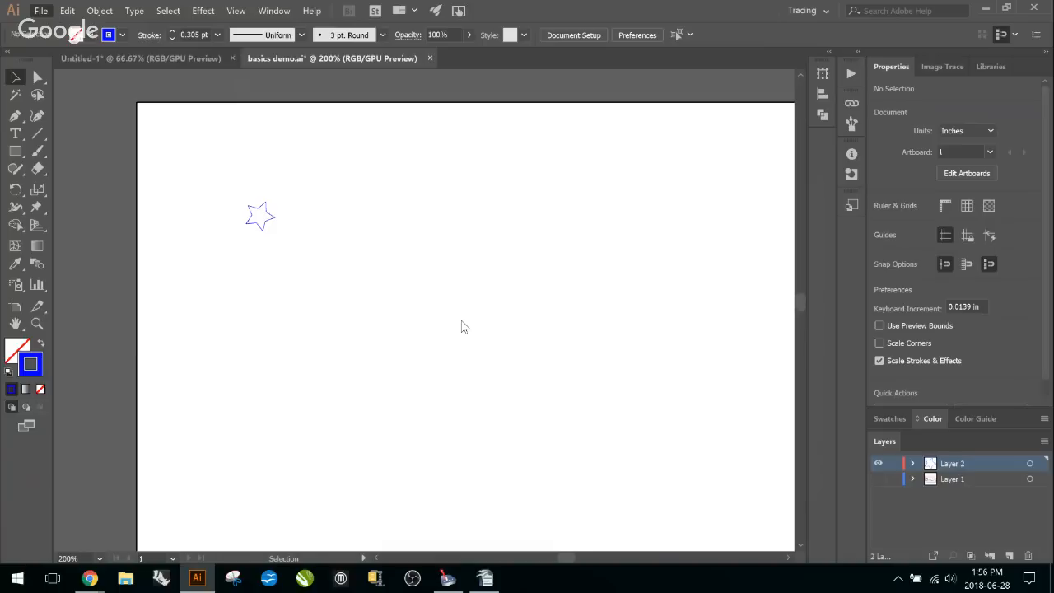
{"action": "key", "text": "ctrl+p"}
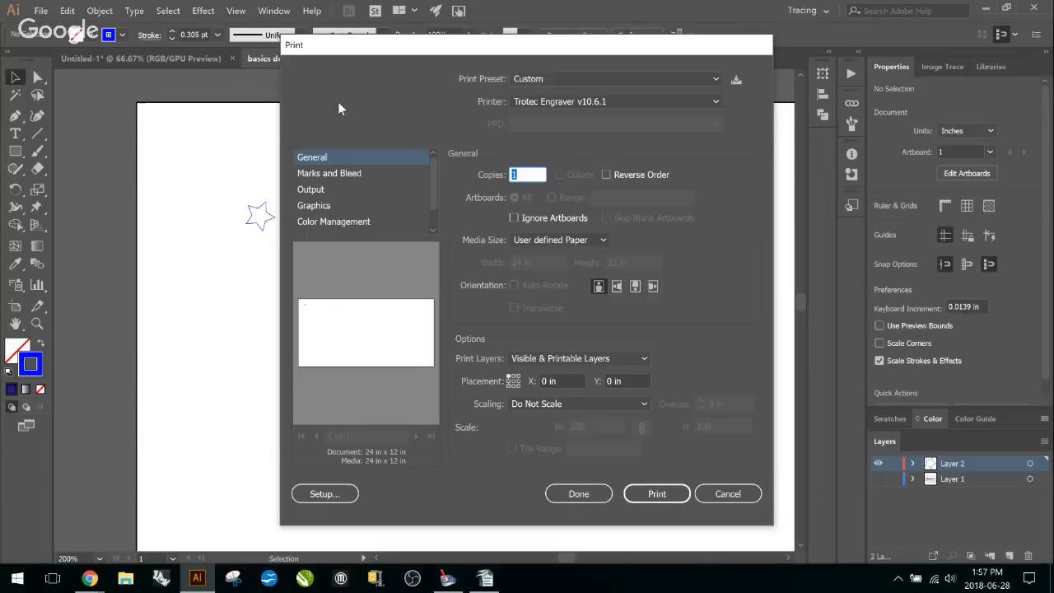
{"action": "left_click", "coordinate": [514, 217]}
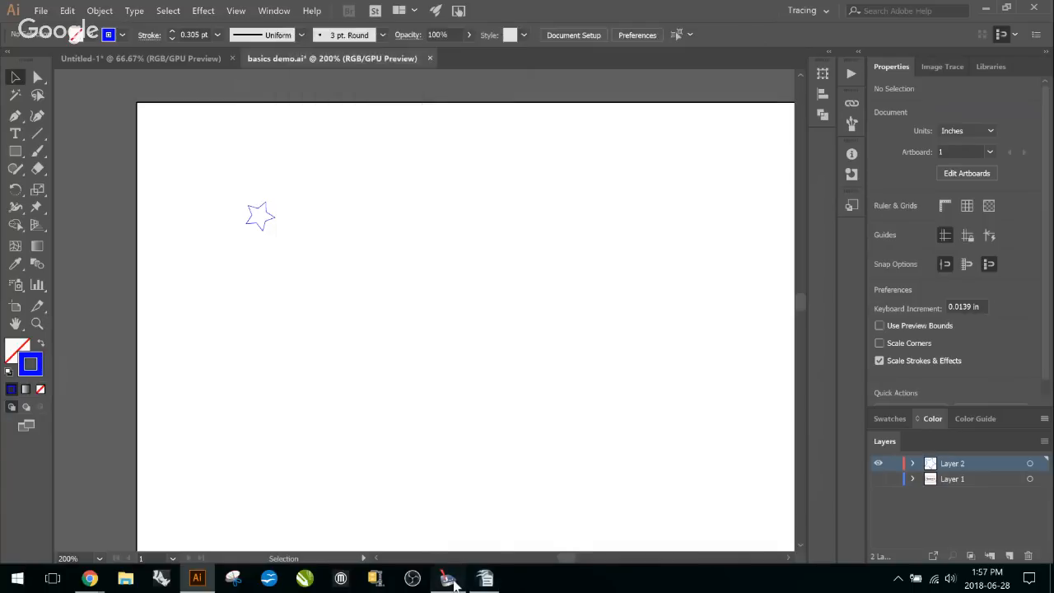
Switch to JobControl, check the newest basics demo.ai jobs, and place basics demo.ai 0003 on the open area of the plate
{"action": "left_click", "coordinate": [454, 582]}
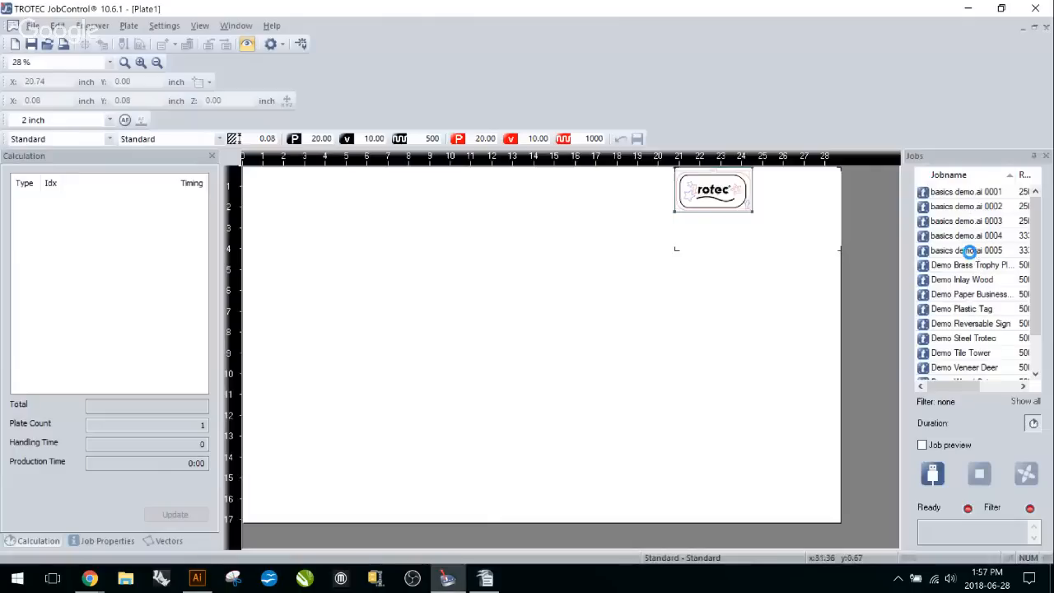
{"action": "left_click", "coordinate": [971, 251]}
{"action": "mouse_move", "coordinate": [971, 255]}
{"action": "left_mouse_down"}
{"action": "mouse_move", "coordinate": [827, 333]}
{"action": "mouse_move", "coordinate": [716, 360]}
{"action": "mouse_move", "coordinate": [973, 257]}
{"action": "left_mouse_up"}
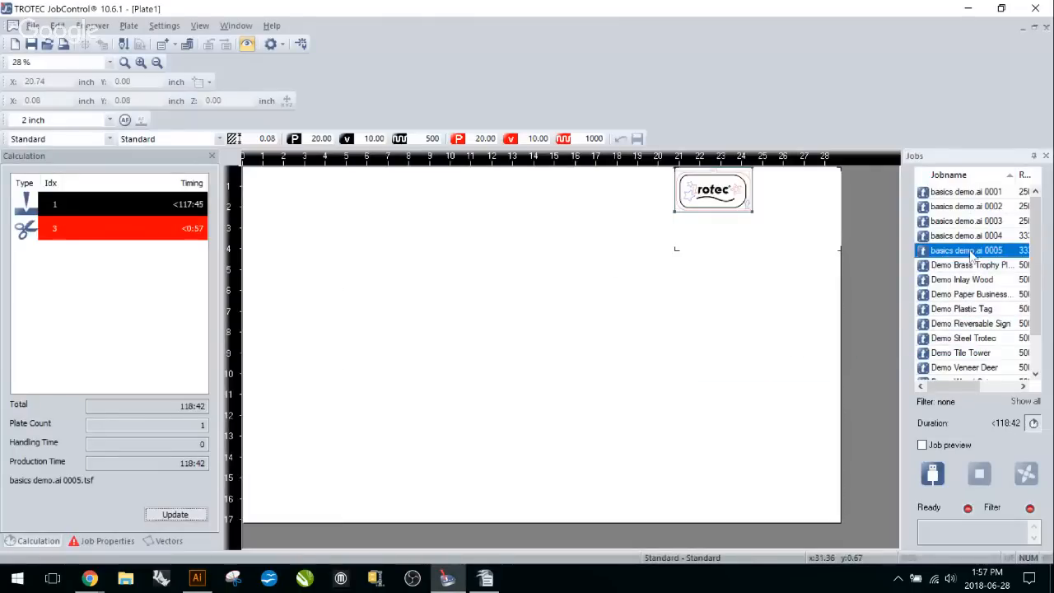
{"action": "left_click", "coordinate": [967, 237]}
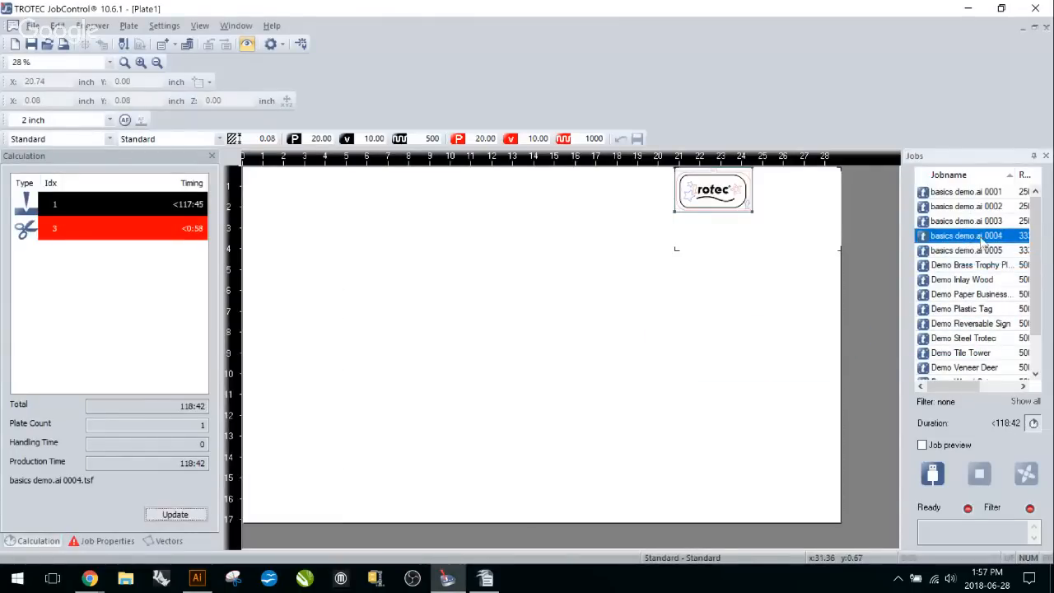
{"action": "left_click", "coordinate": [974, 224]}
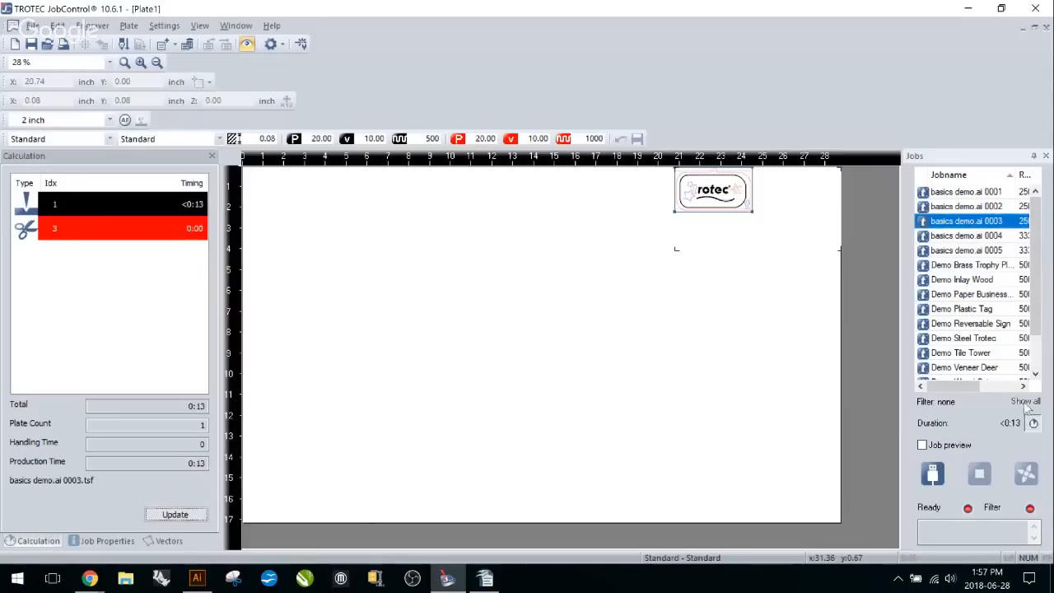
{"action": "left_click_drag", "start_coordinate": [979, 222], "coordinate": [479, 381]}
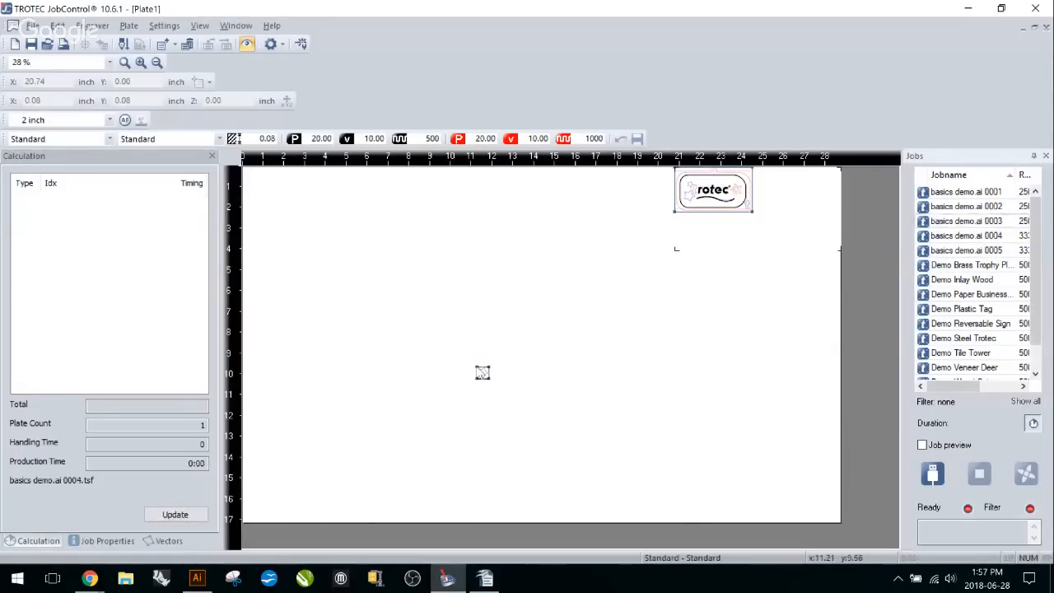
Inspect the placed star job up close and move it to about X 6.49, Y 6.42 inch on the plate
{"action": "scroll", "coordinate": [481, 383], "scroll_direction": "up", "scroll_amount": 5}
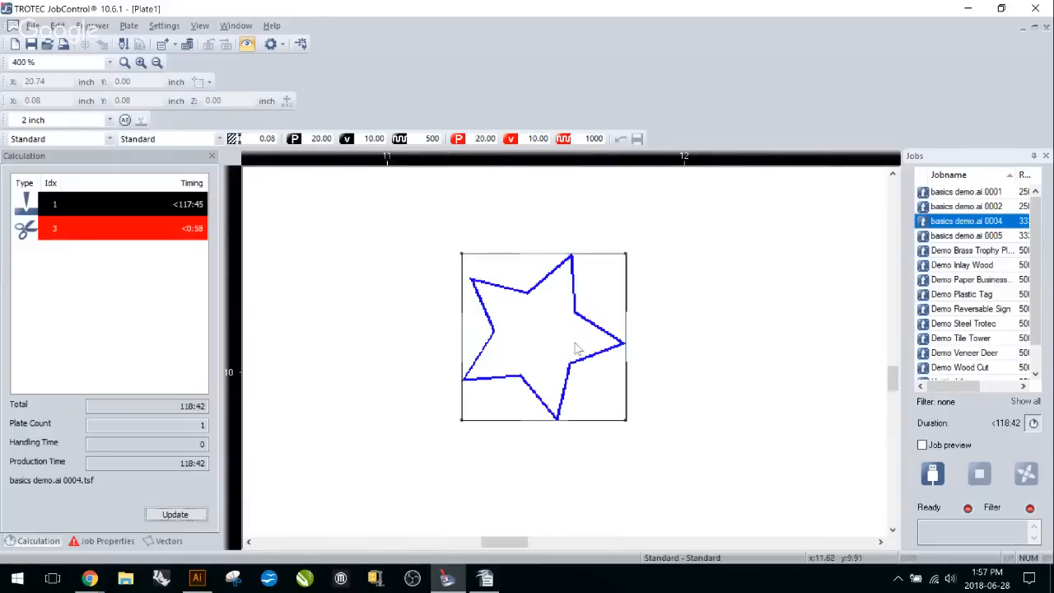
{"action": "scroll", "coordinate": [568, 292], "scroll_direction": "down", "scroll_amount": 5}
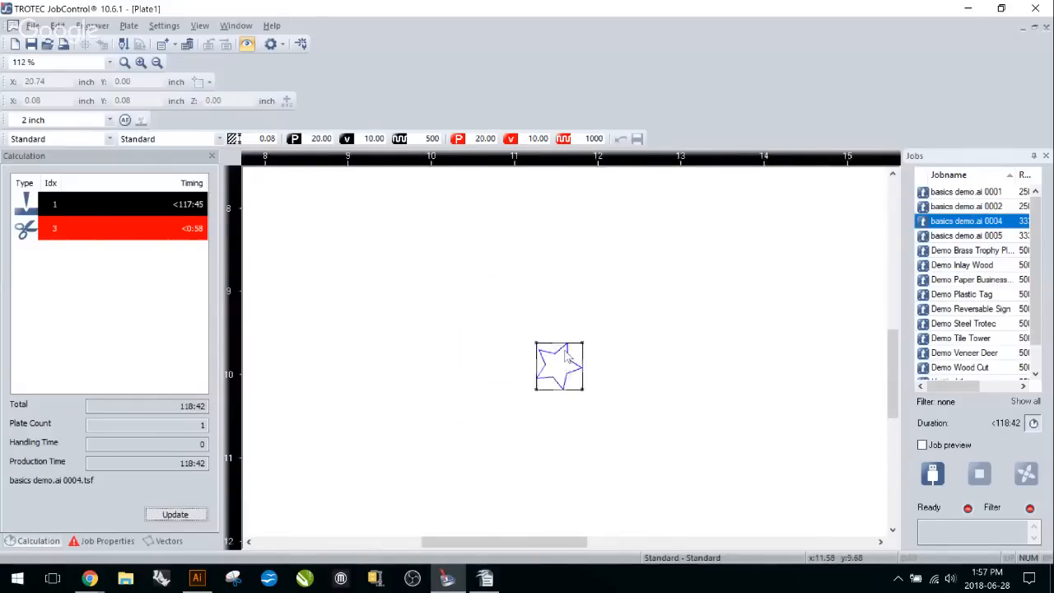
{"action": "left_click_drag", "start_coordinate": [567, 360], "coordinate": [368, 227]}
{"action": "scroll", "coordinate": [389, 309], "scroll_direction": "down", "scroll_amount": 2}
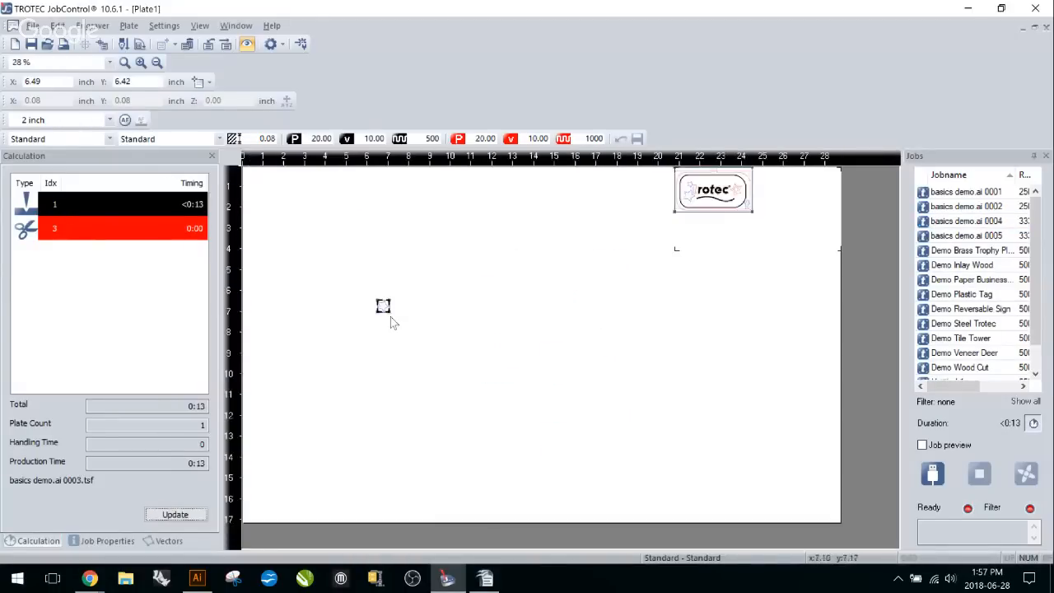
Return the star job and the Trotec logo job from the plate to the queue, and select basics demo.ai
{"action": "left_click_drag", "start_coordinate": [385, 306], "coordinate": [952, 216]}
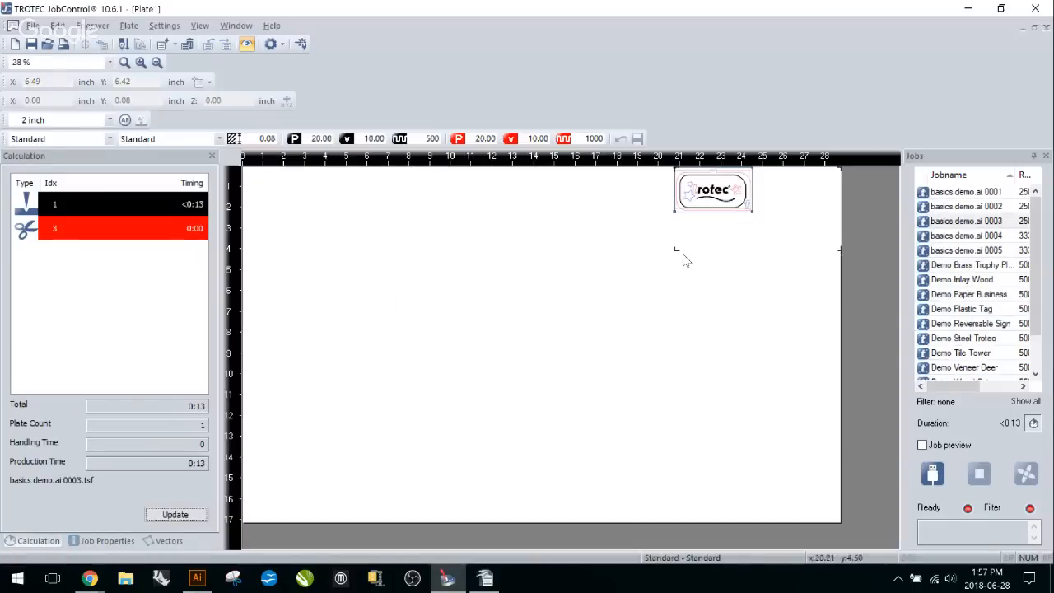
{"action": "scroll", "coordinate": [684, 256], "scroll_direction": "up", "scroll_amount": 2}
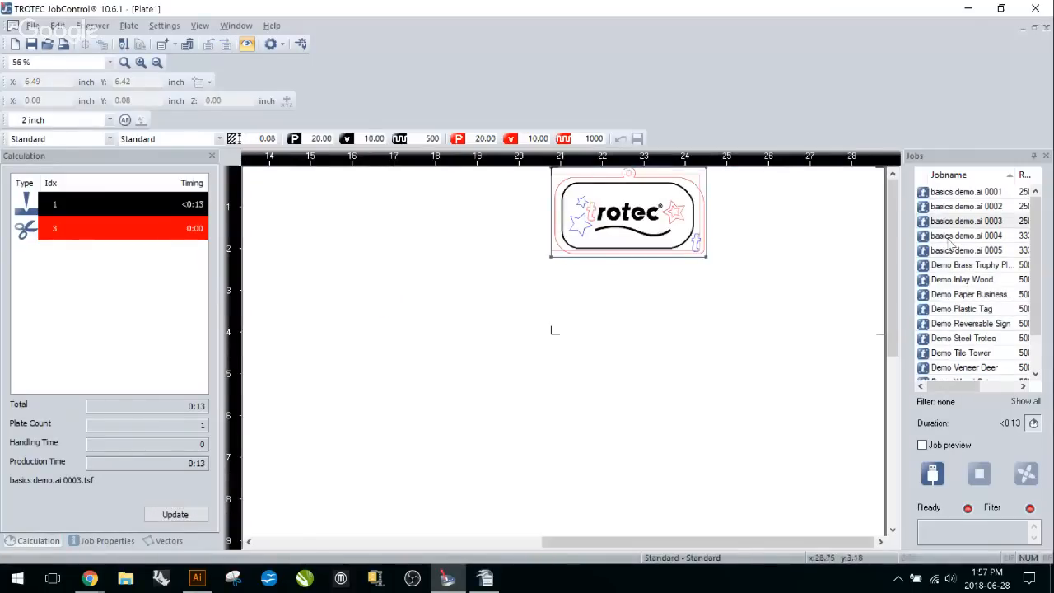
{"action": "scroll", "coordinate": [574, 234], "scroll_direction": "down", "scroll_amount": 2}
{"action": "left_click_drag", "start_coordinate": [581, 215], "coordinate": [955, 215]}
{"action": "left_click", "coordinate": [965, 194]}
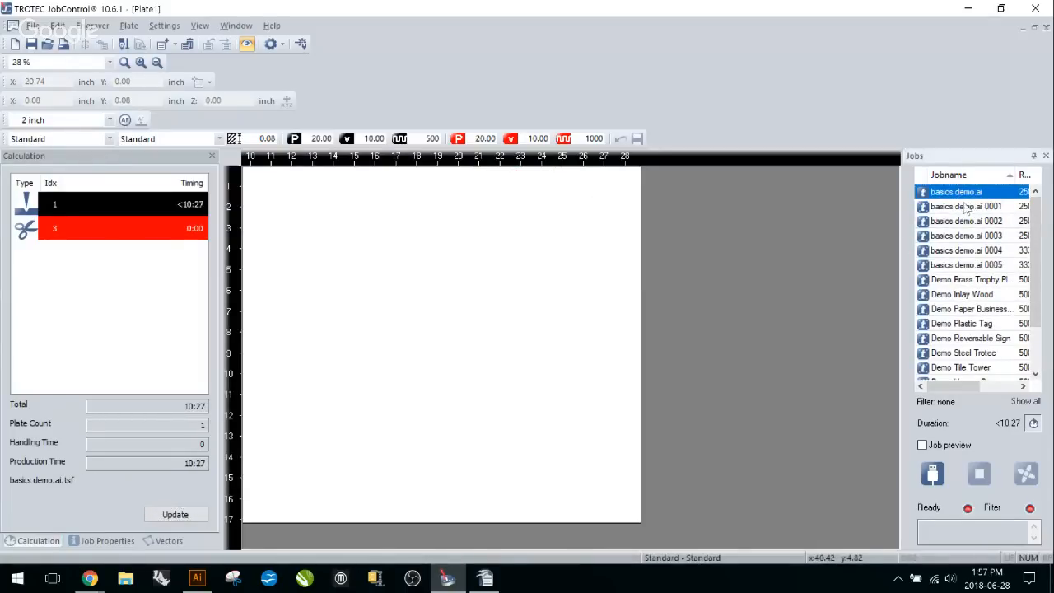
Switch to Illustrator and make Layer 1 visible again
{"action": "left_click", "coordinate": [197, 577]}
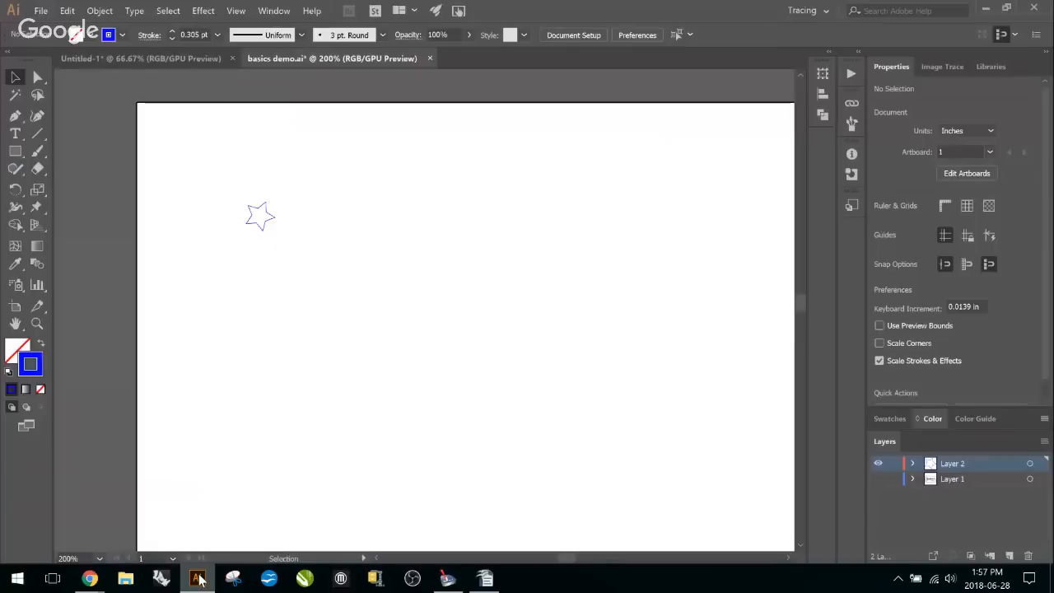
{"action": "left_click", "coordinate": [878, 479]}
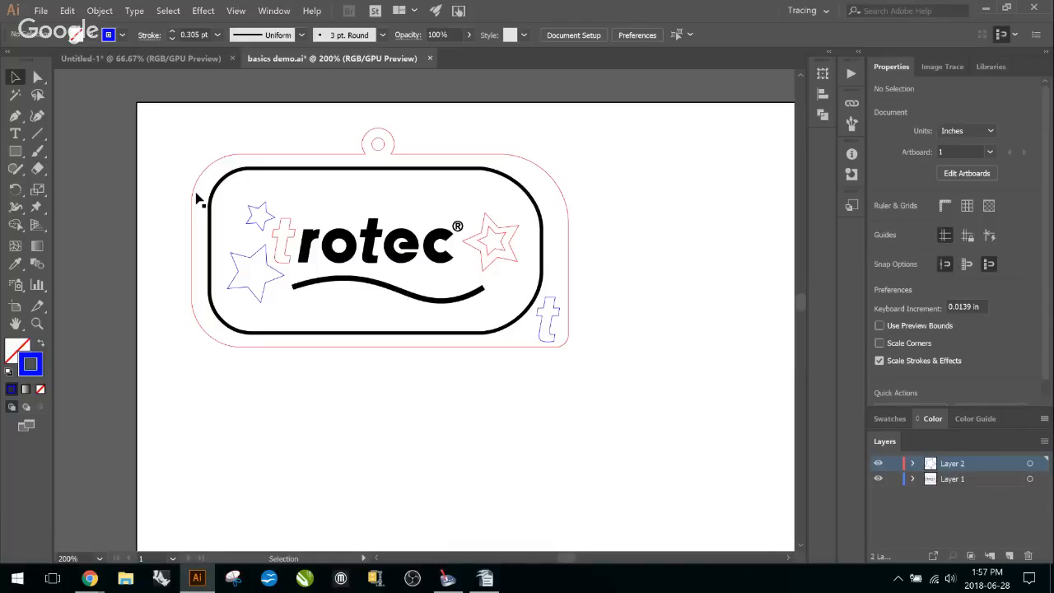
{"action": "left_click", "coordinate": [18, 135]}
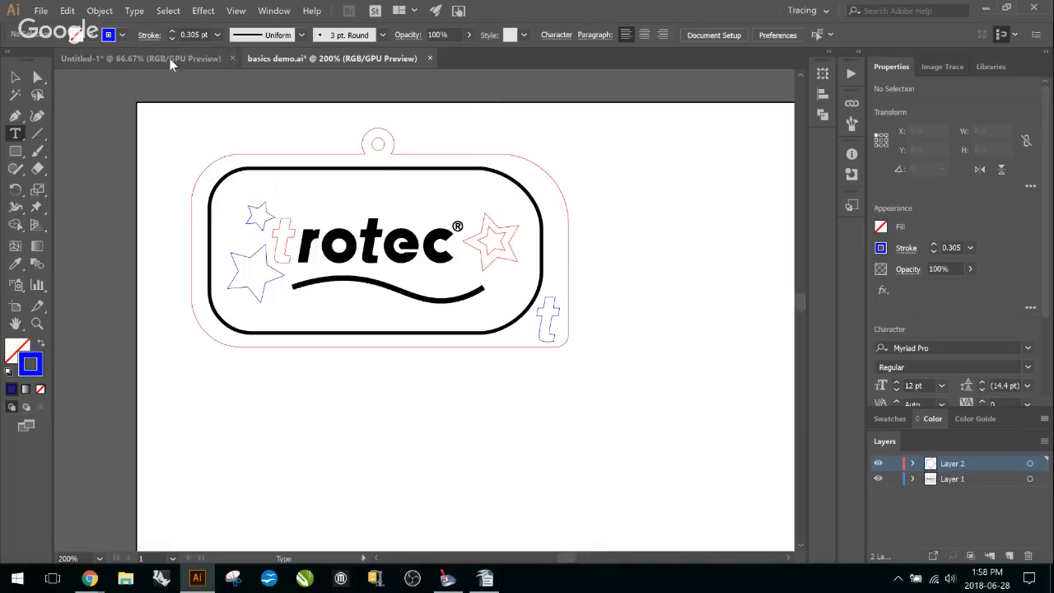
{"action": "left_click", "coordinate": [120, 60]}
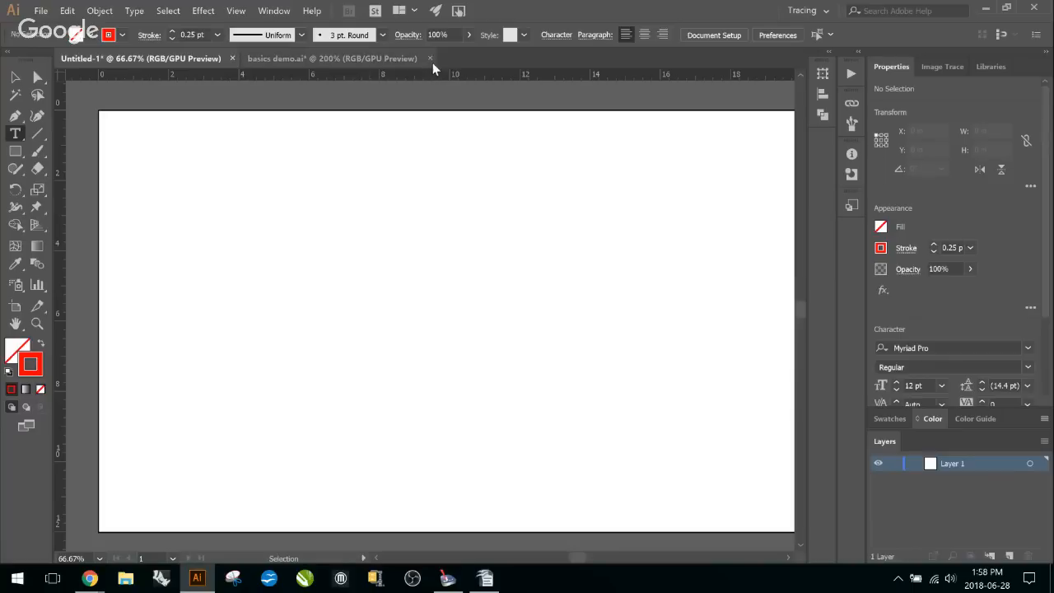
{"action": "left_click", "coordinate": [316, 61]}
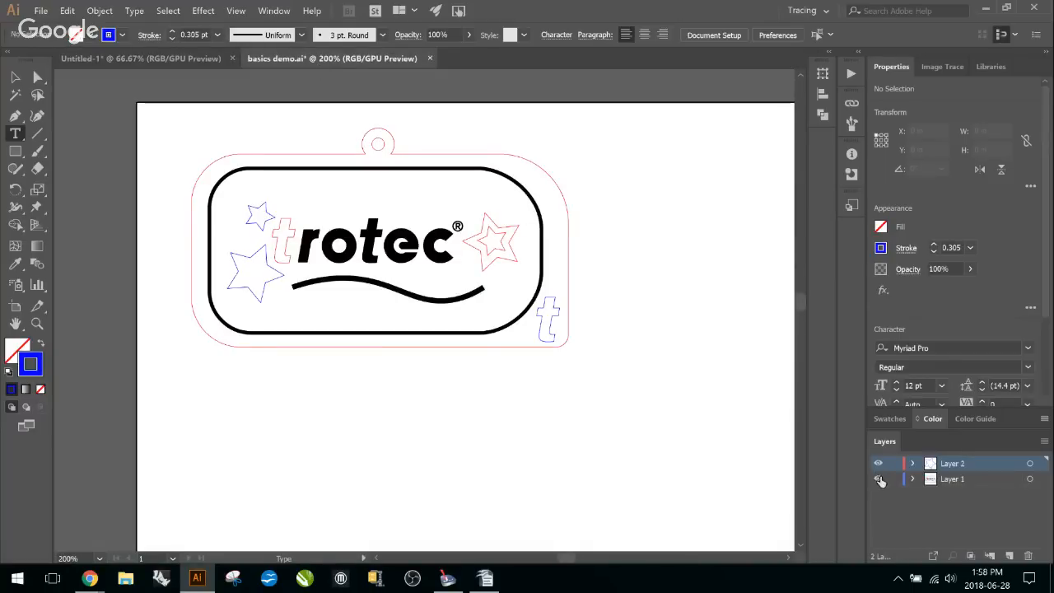
Hide Layer 2 of the basics demo artwork and switch to JobControl
{"action": "left_click", "coordinate": [877, 463]}
{"action": "scroll", "coordinate": [494, 322], "scroll_direction": "down", "scroll_amount": 1}
{"action": "scroll", "coordinate": [517, 307], "scroll_direction": "up", "scroll_amount": 1}
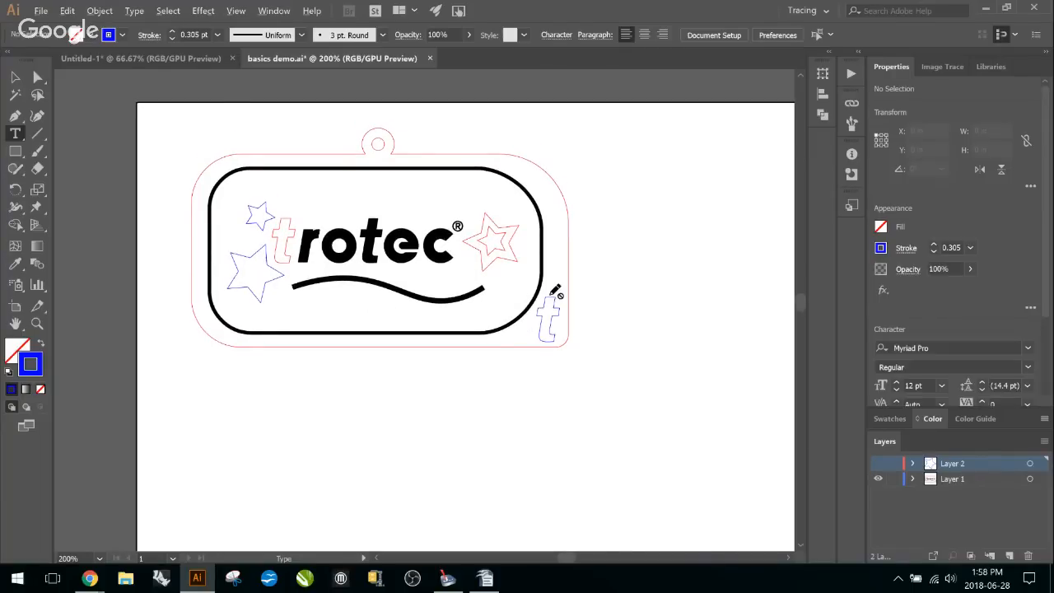
{"action": "scroll", "coordinate": [549, 292], "scroll_direction": "down", "scroll_amount": 1}
{"action": "left_click_drag", "start_coordinate": [637, 240], "coordinate": [489, 181]}
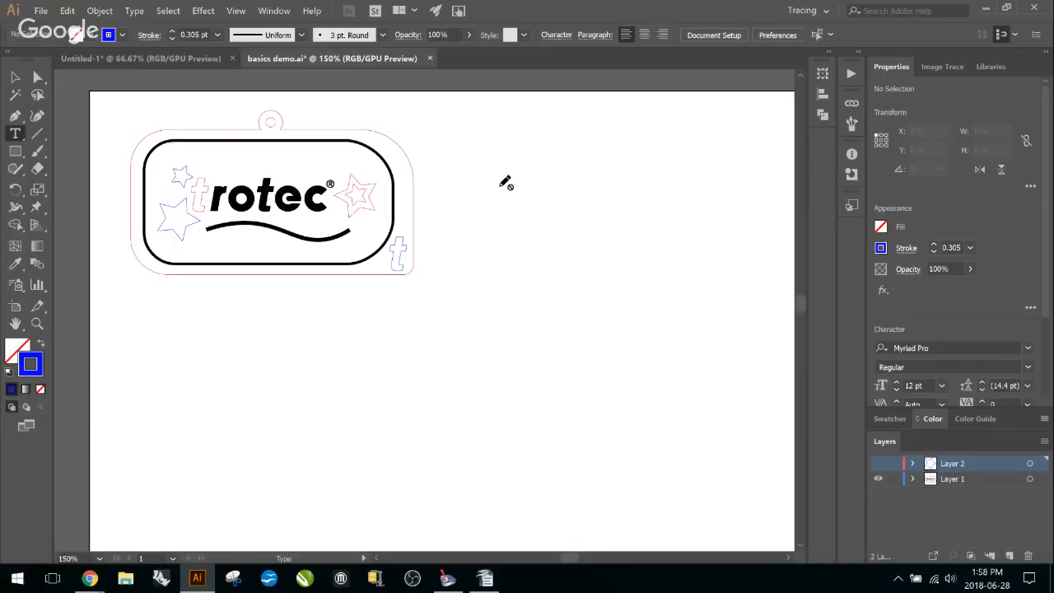
{"action": "left_click", "coordinate": [447, 579]}
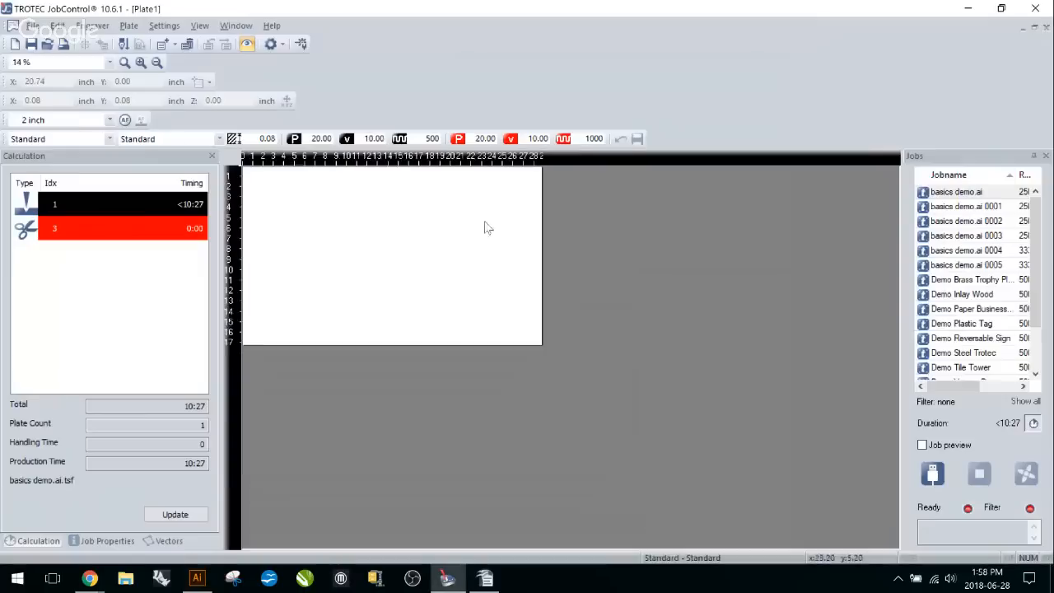